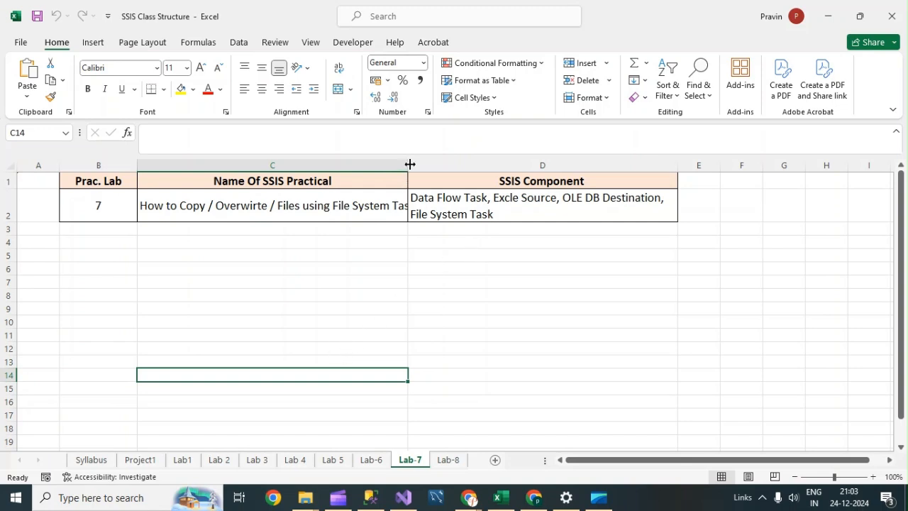
Step: Widen column C on the Lab-7 sheet to fit the practical's title, and review the Lab-6 sheet and the Main Project 1 control flow
left_click_drag(408, 166, 474, 165)
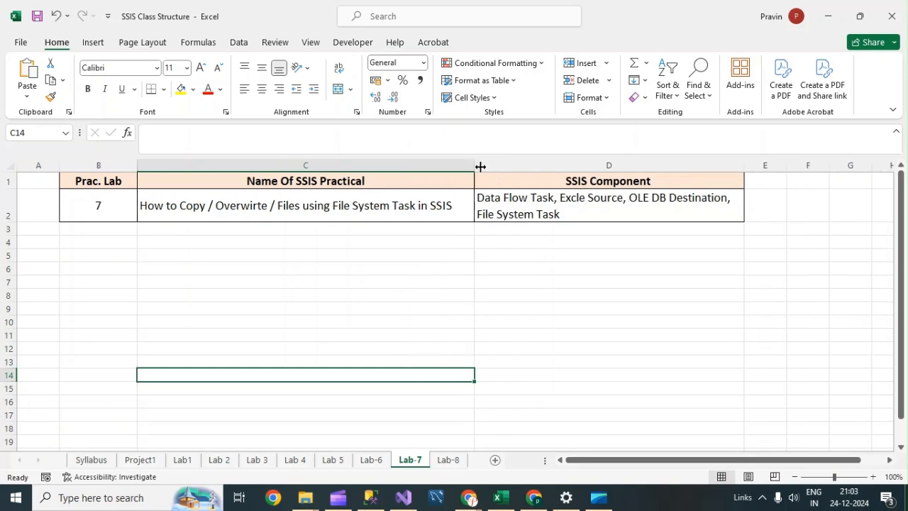
left_click(376, 460)
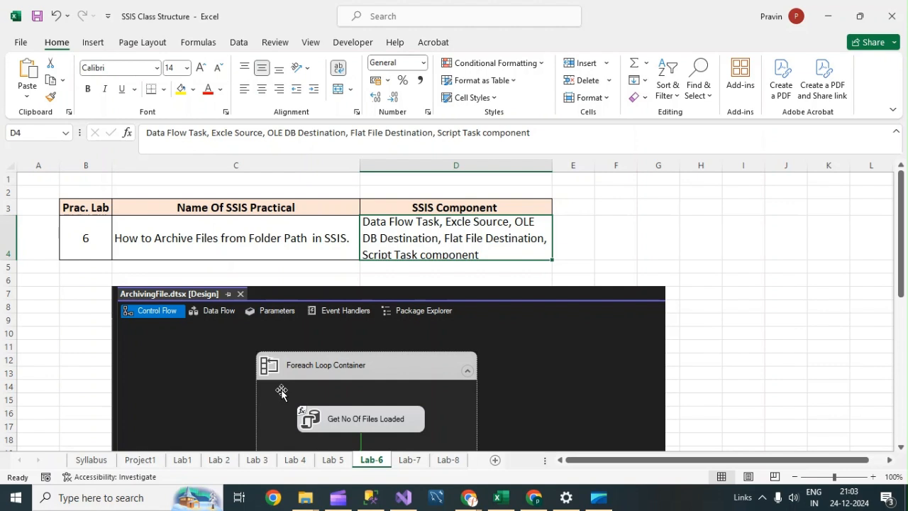
left_click(398, 501)
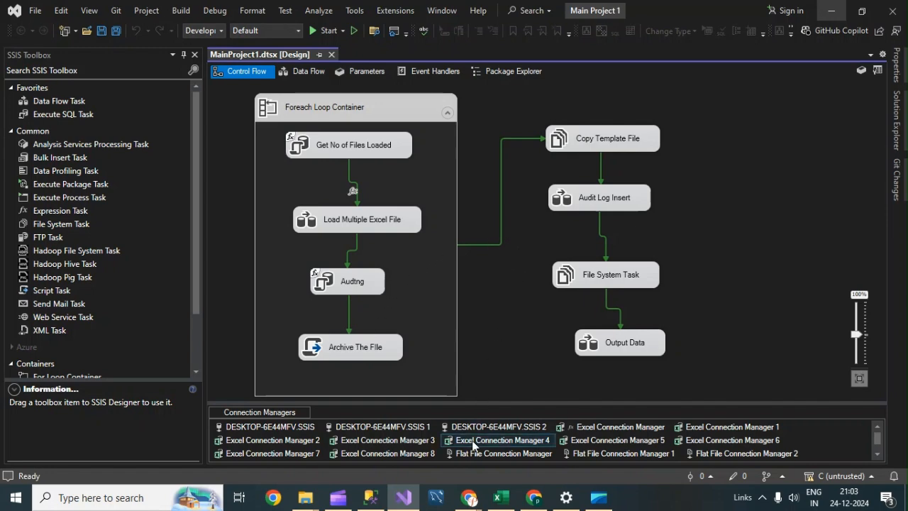
left_click(498, 494)
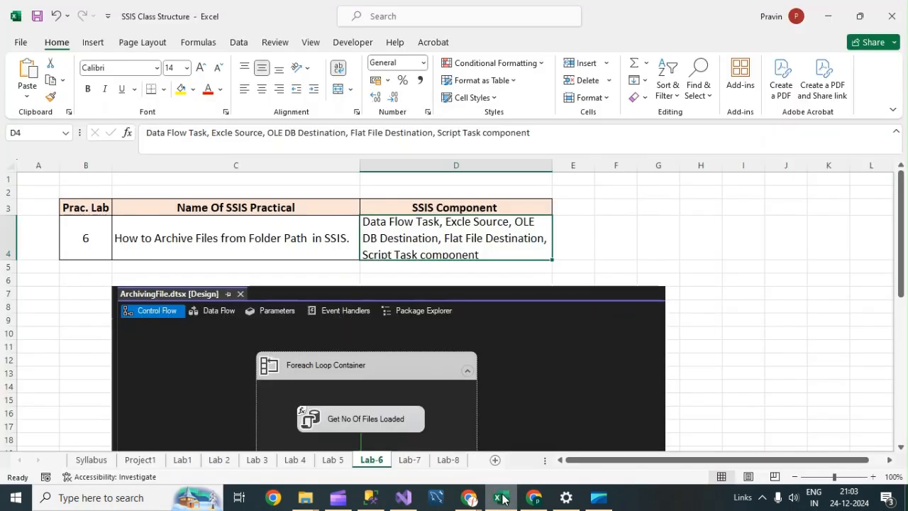
left_click(410, 460)
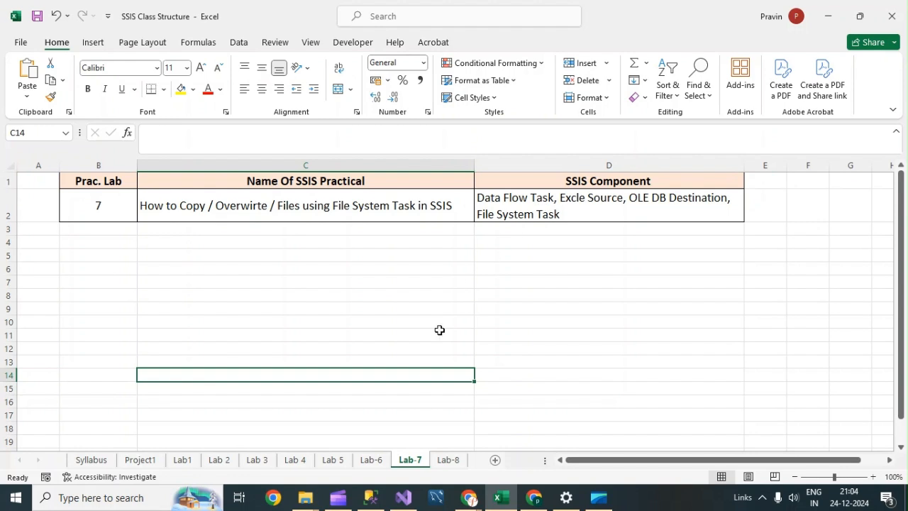
Step: Switch to Visual Studio and launch a second Visual Studio 2022 instance
left_click(408, 499)
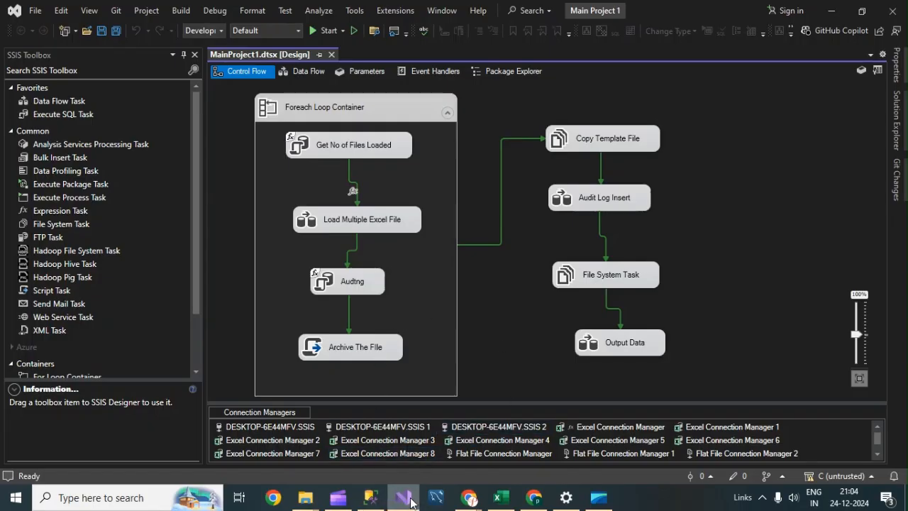
right_click(409, 501)
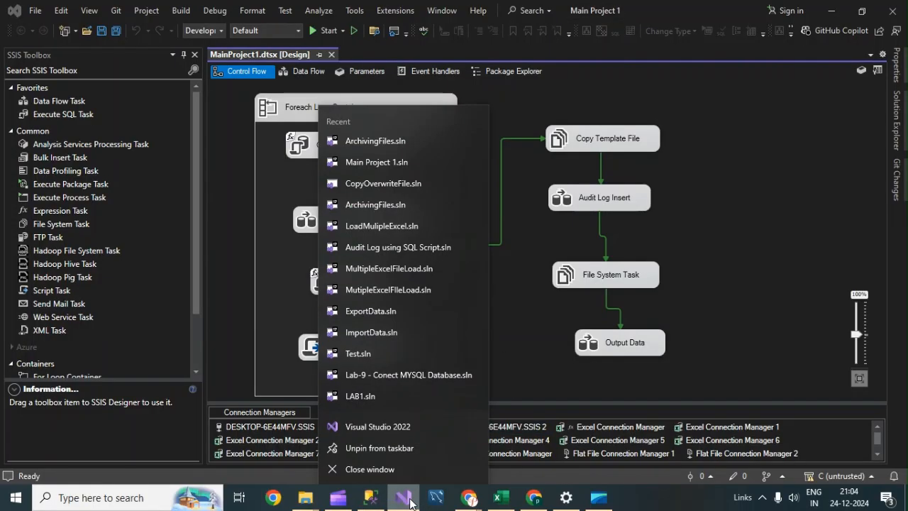
left_click(378, 426)
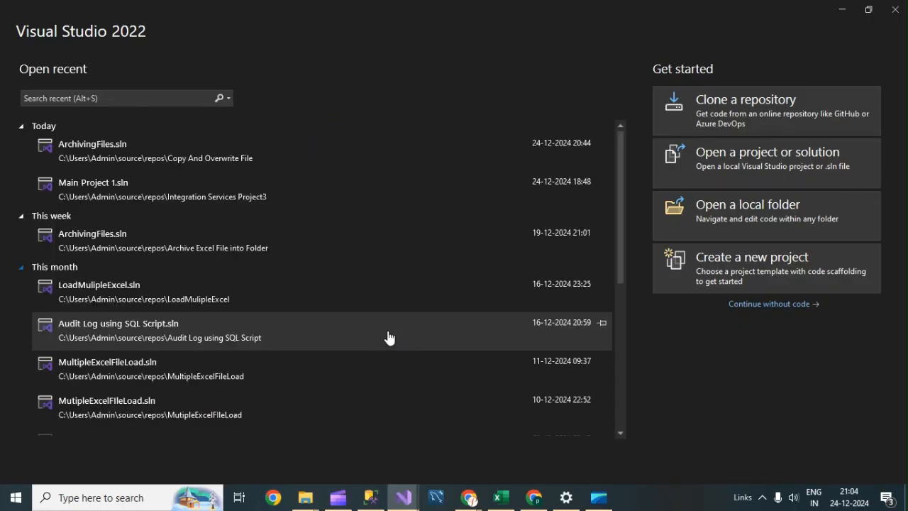
Step: Switch to Excel and review the archiving package design on the Lab-6 sheet
left_click(501, 497)
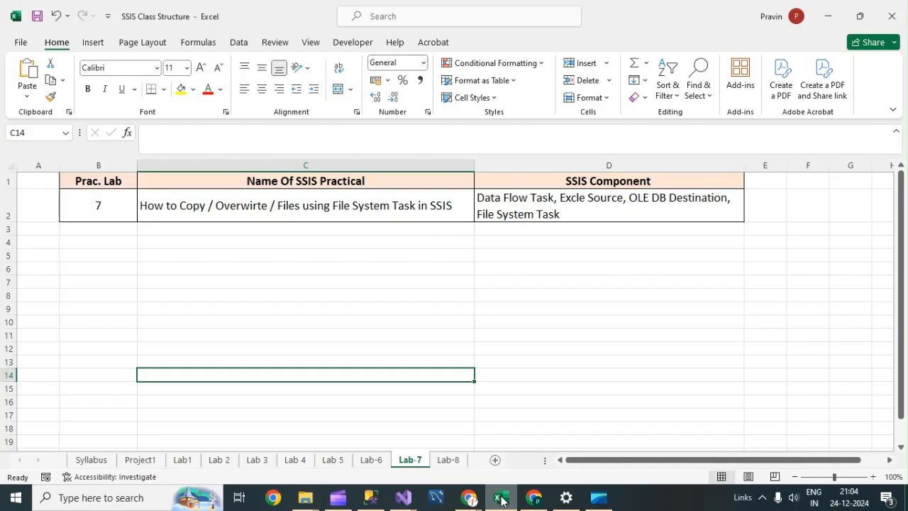
left_click(379, 461)
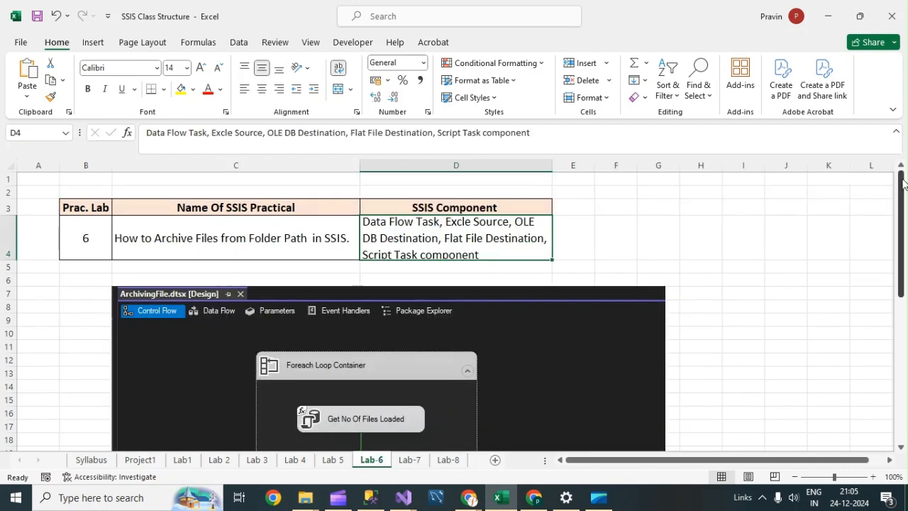
left_click_drag(905, 195, 902, 277)
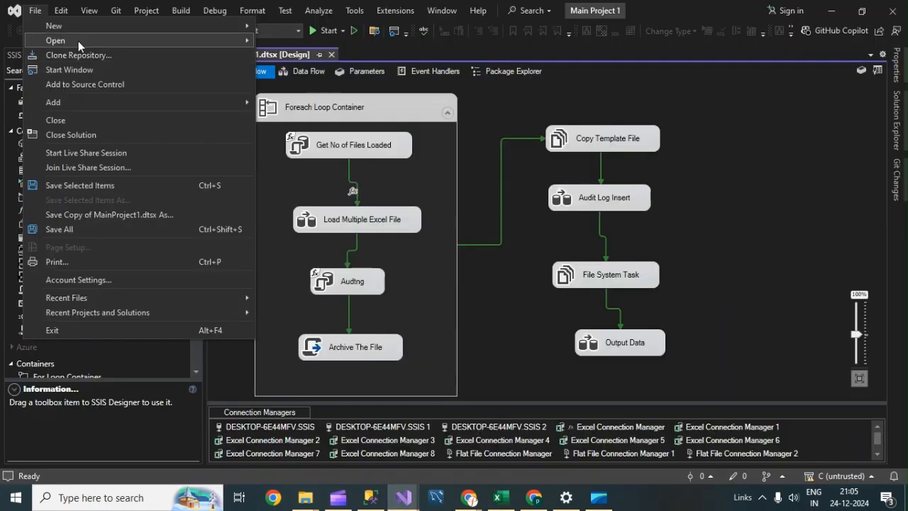
Step: Copy the default repos folder path from Visual Studio's Open Project/Solution dialog and open that folder in File Explorer
mouse_move(81, 41)
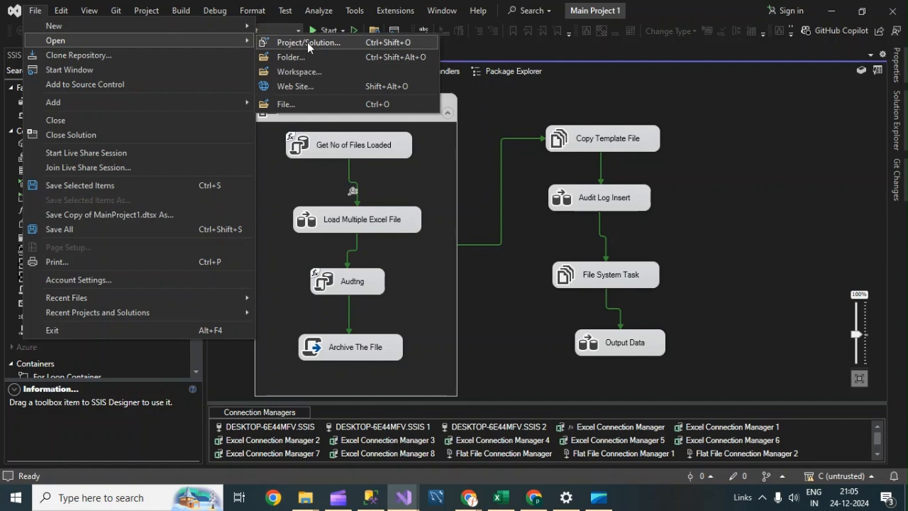
left_click(312, 44)
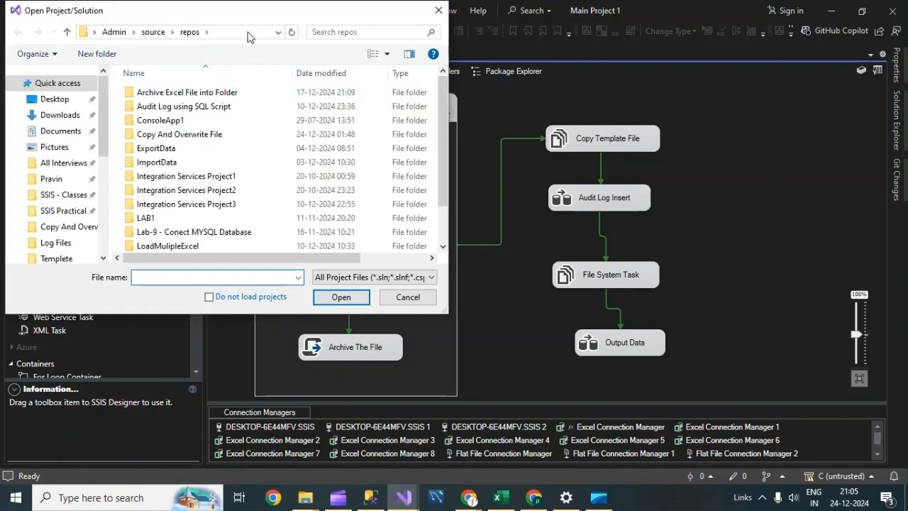
left_click(242, 32)
key("ctrl+c")
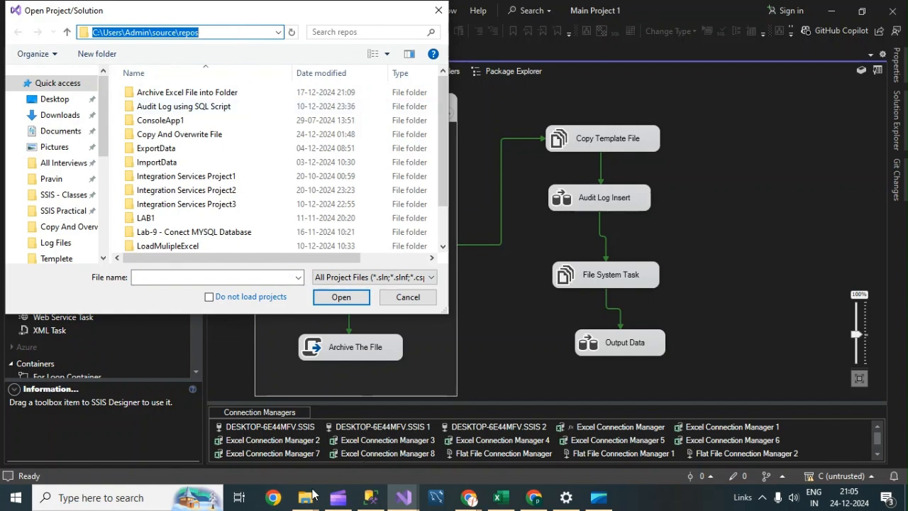
mouse_move(307, 504)
left_click(217, 421)
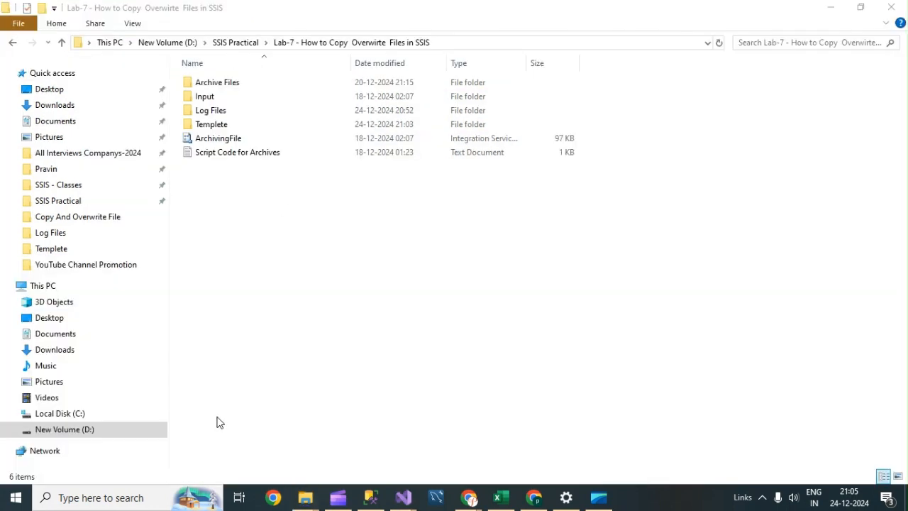
left_click(450, 41)
key("ctrl+v")
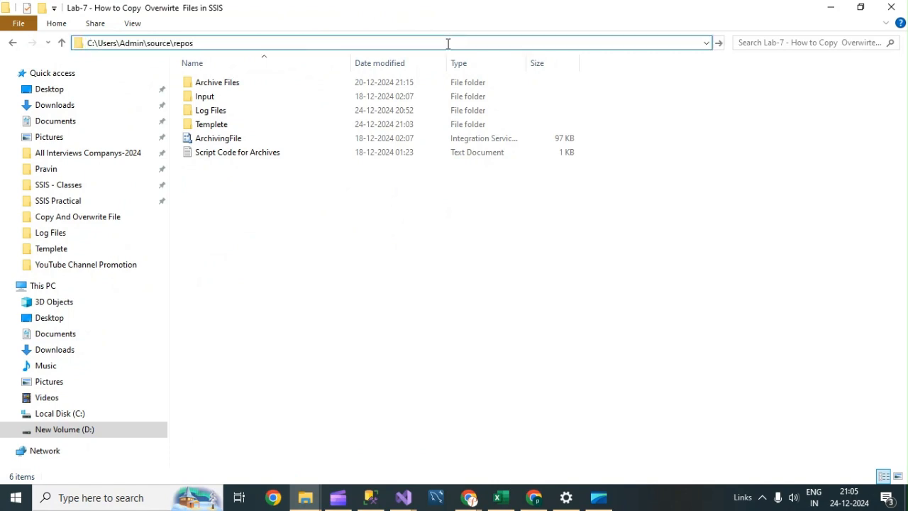
key("Return")
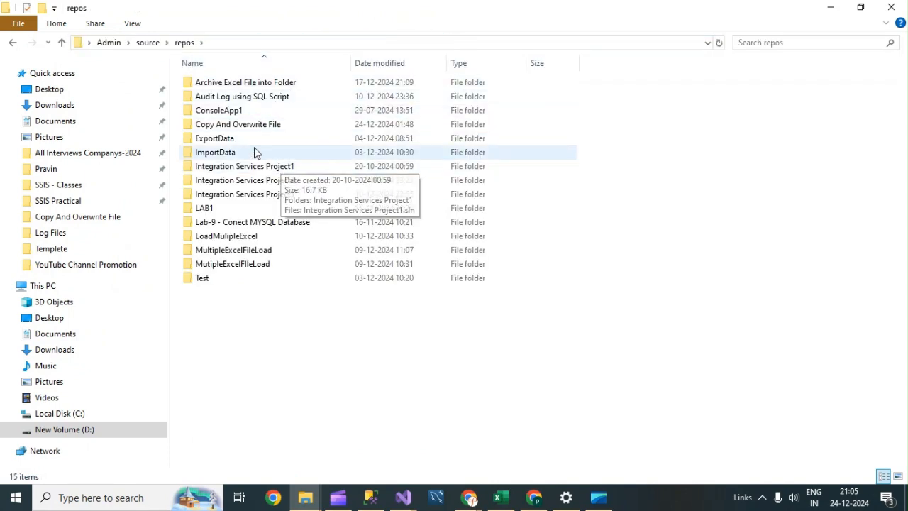
Step: Inspect the contents of the Archive Excel File into Folder project folder and return to repos
left_click(219, 87)
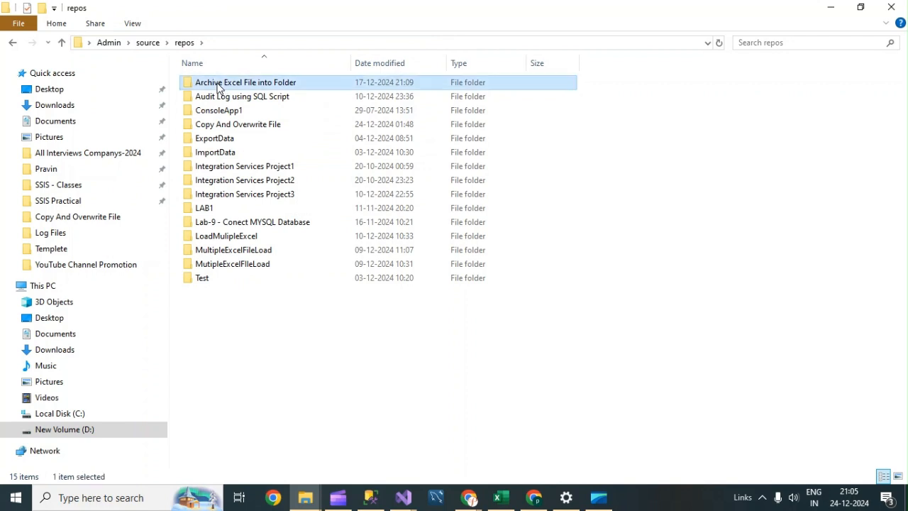
left_click(219, 87)
double_click(331, 81)
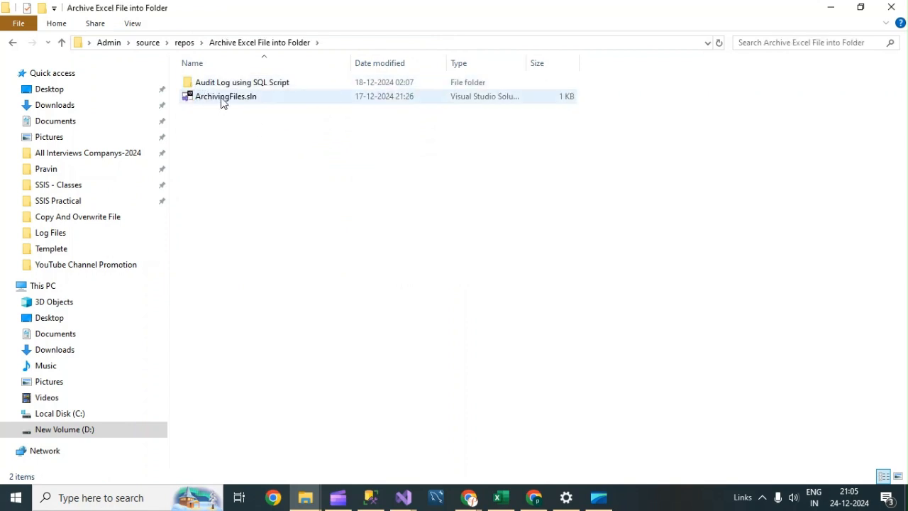
left_click(185, 42)
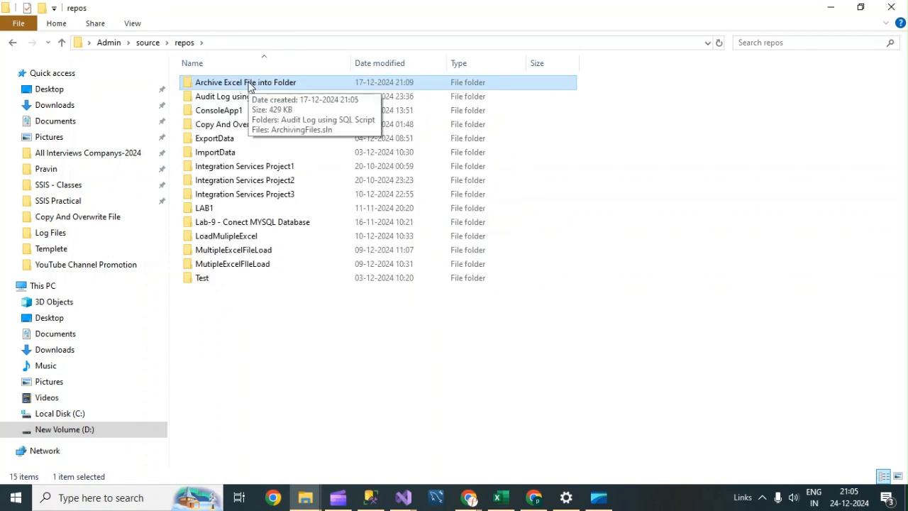
left_click(589, 149)
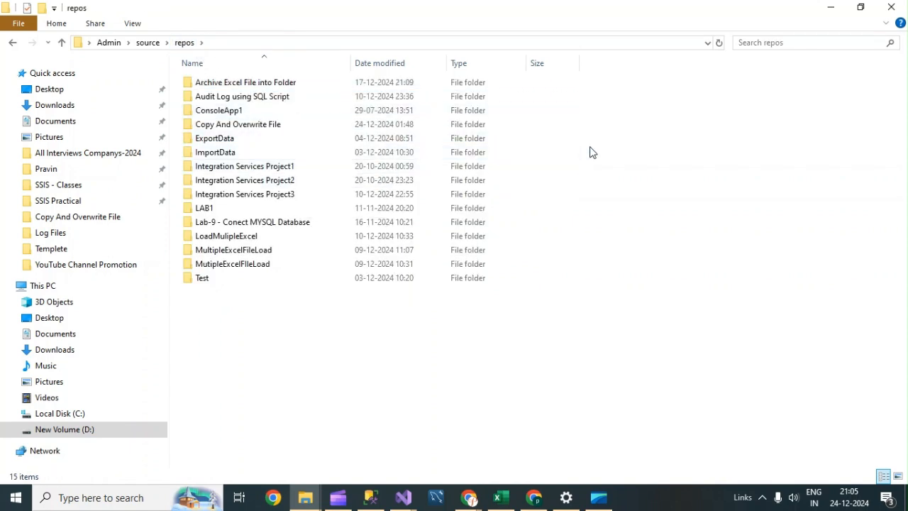
Step: Compare the Copy And Overwrite File folder's name with the practical title on the Lab-7 sheet in Excel
left_click(234, 127)
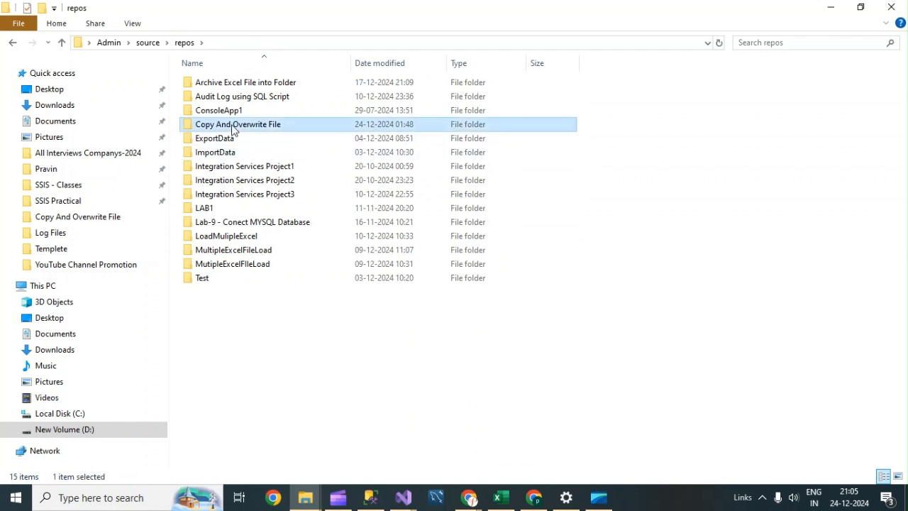
left_click(276, 129)
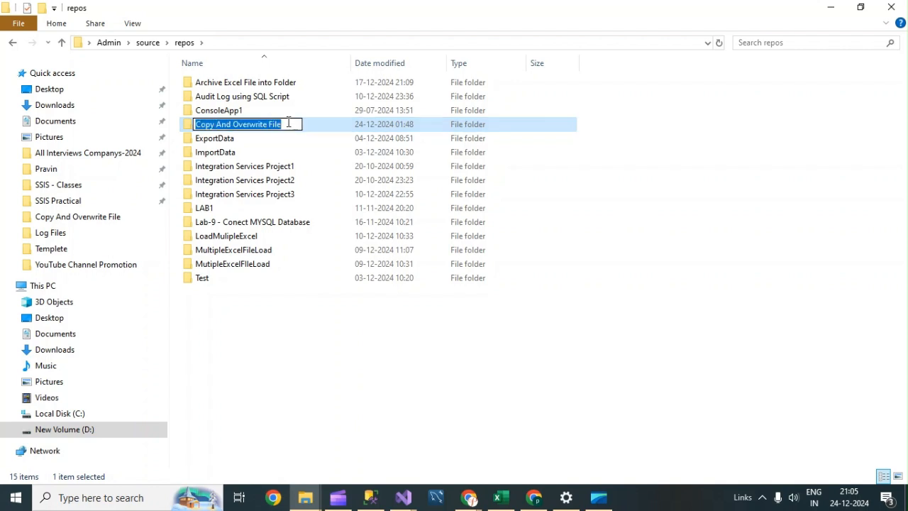
left_click(310, 128)
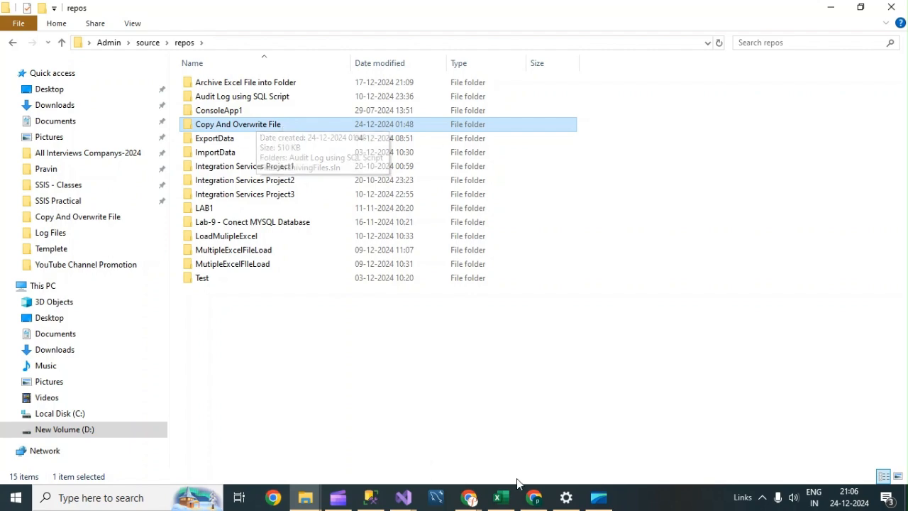
left_click(500, 497)
left_click(410, 460)
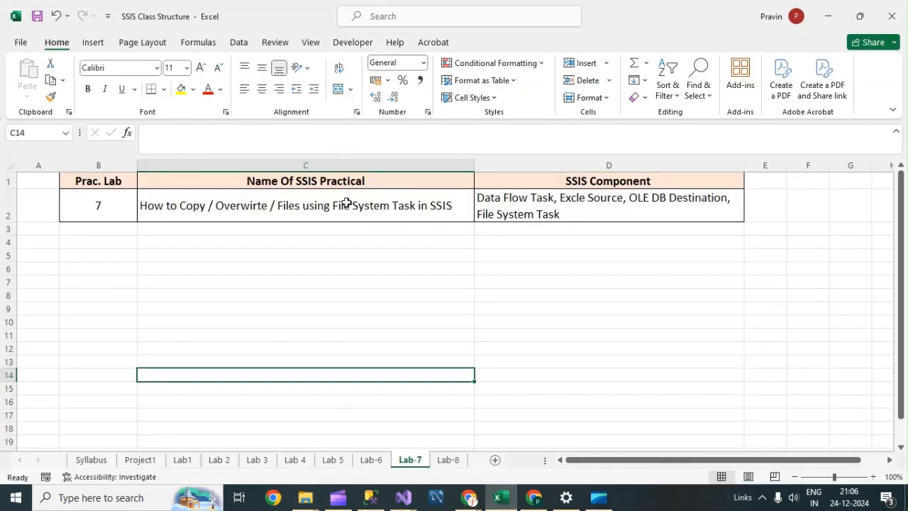
mouse_move(305, 497)
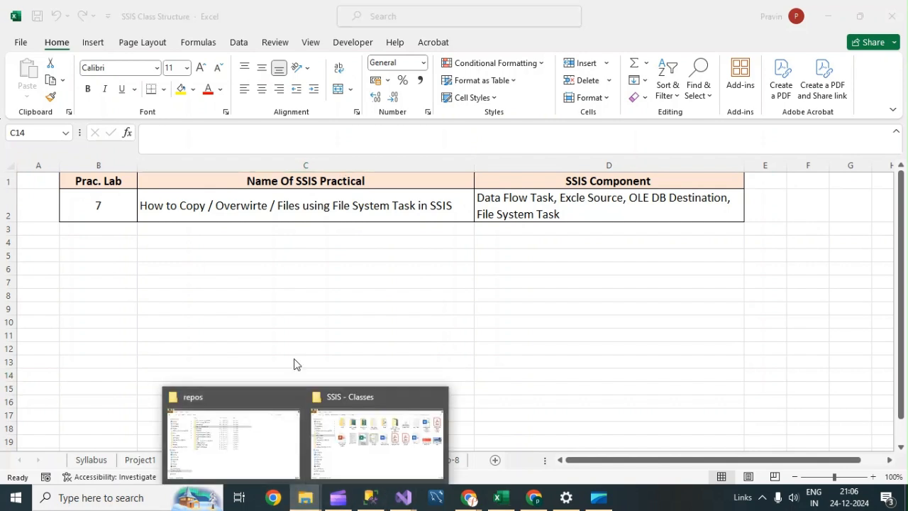
left_click(237, 436)
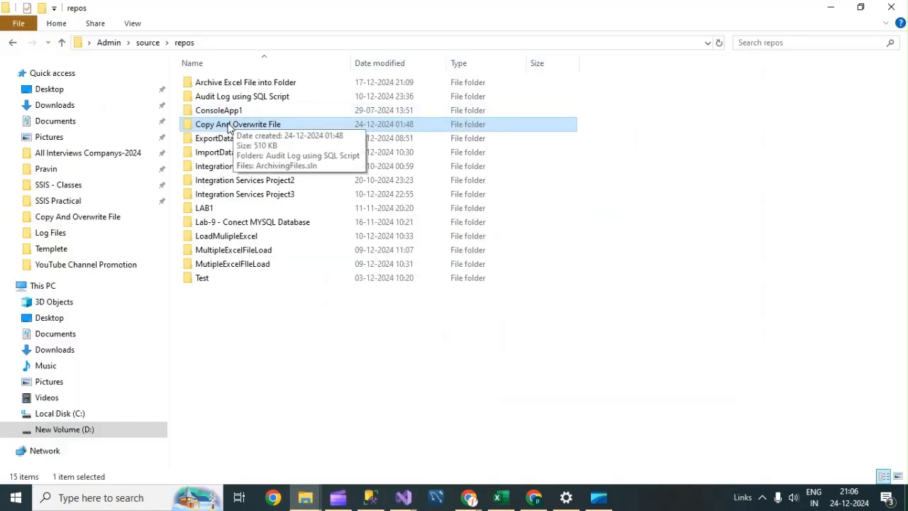
Step: Open ArchivingFiles.sln from the Copy And Overwrite File folder in the second Visual Studio instance
mouse_move(403, 496)
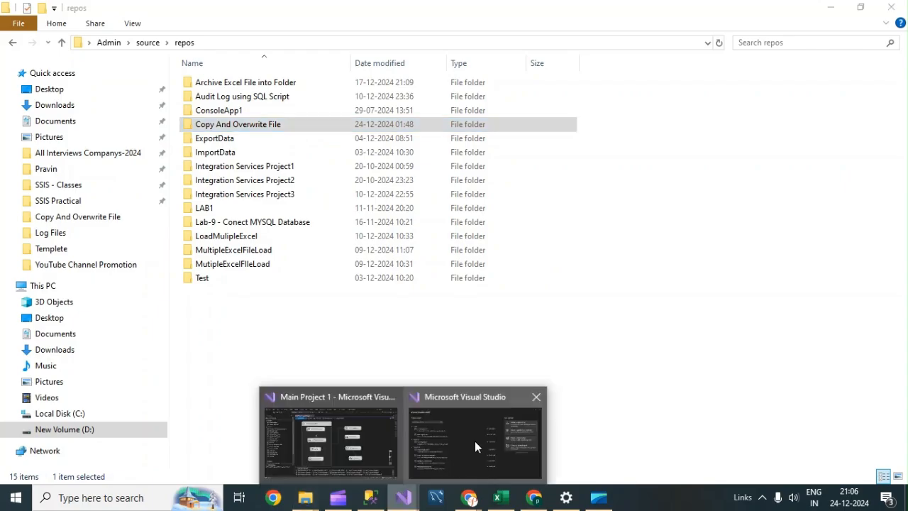
left_click(475, 440)
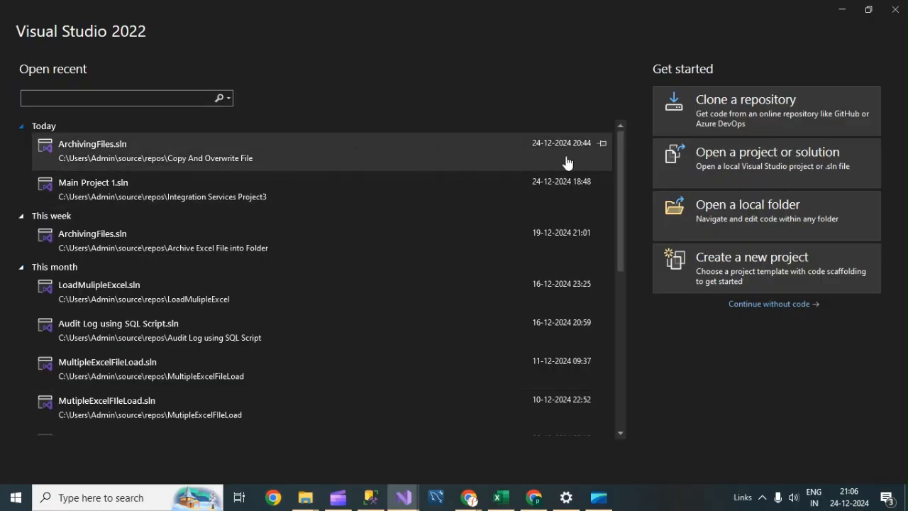
left_click(757, 159)
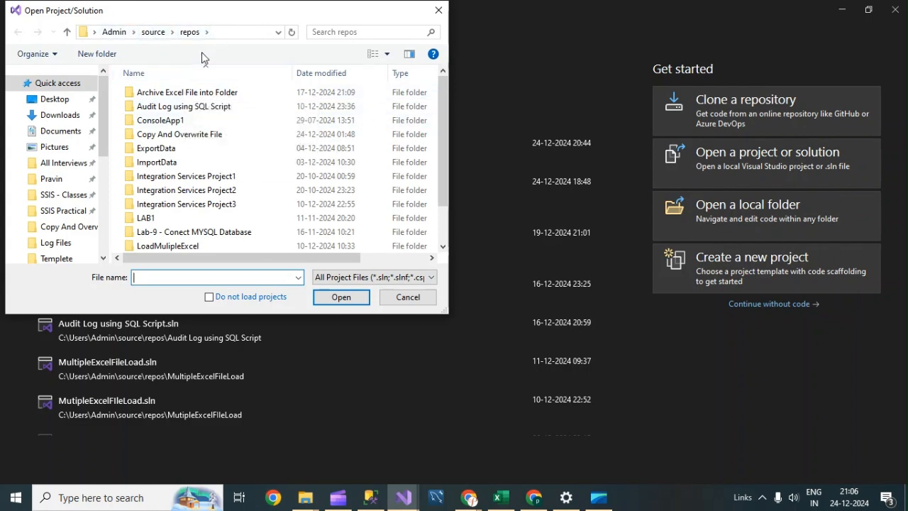
double_click(184, 135)
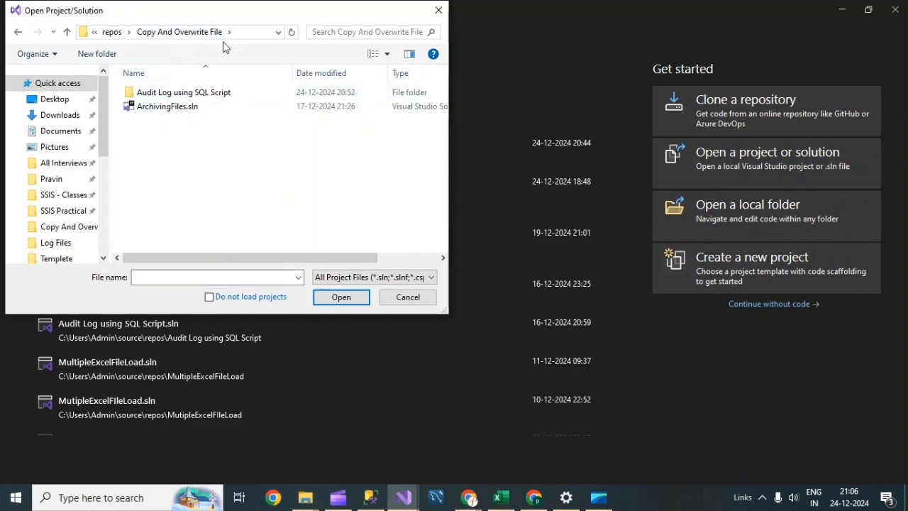
left_click(167, 108)
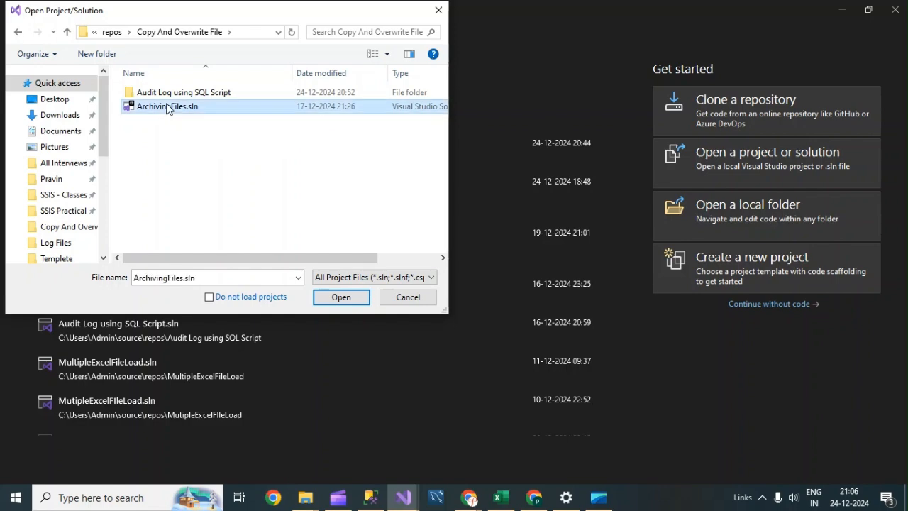
left_click(340, 297)
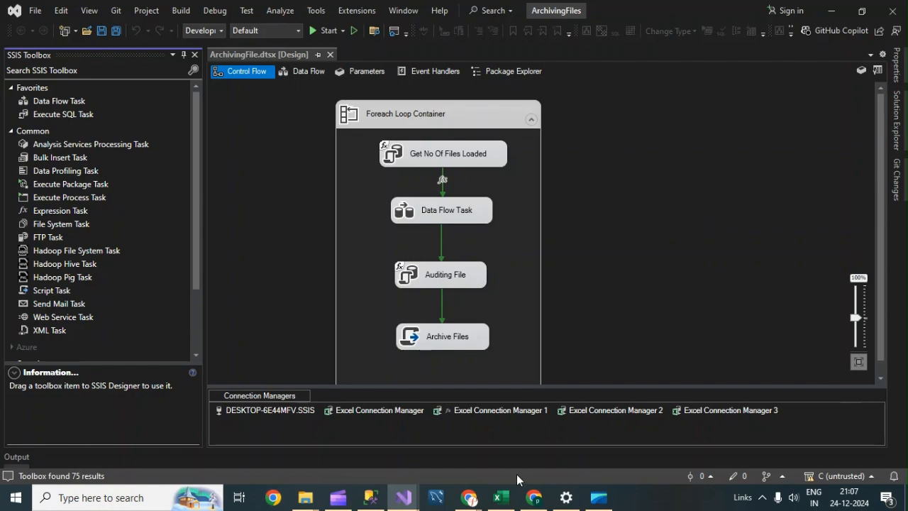
Step: Switch to Excel and review the list of SSIS practicals on the Project1 sheet
left_click(499, 497)
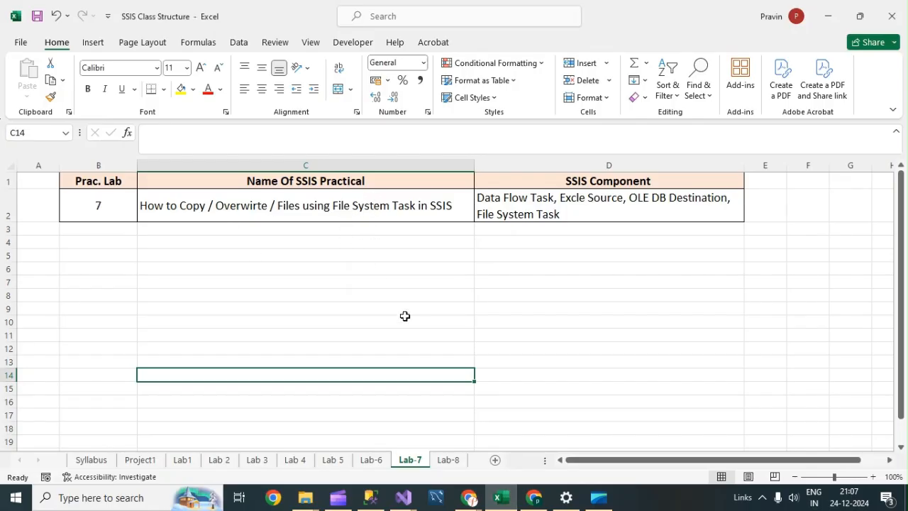
left_click(141, 462)
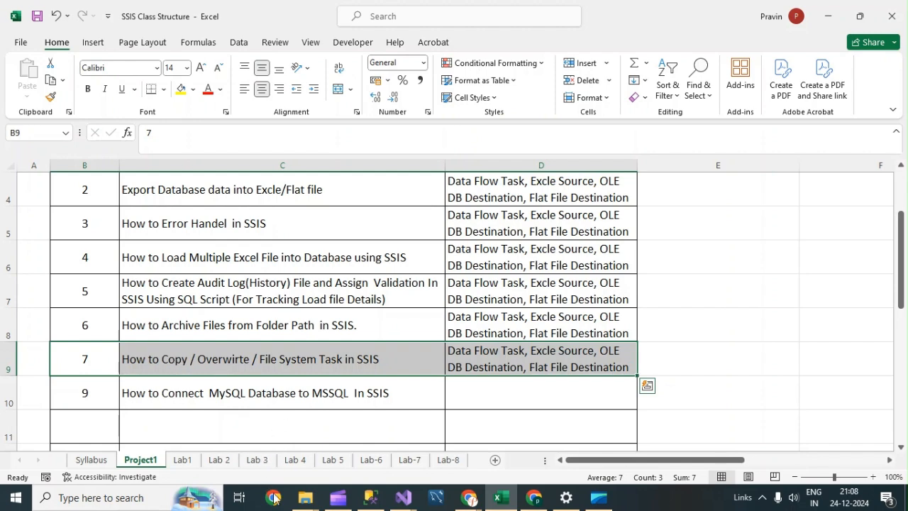
Step: Switch to File Explorer and open the Project folder inside SSIS Practical
left_click(223, 435)
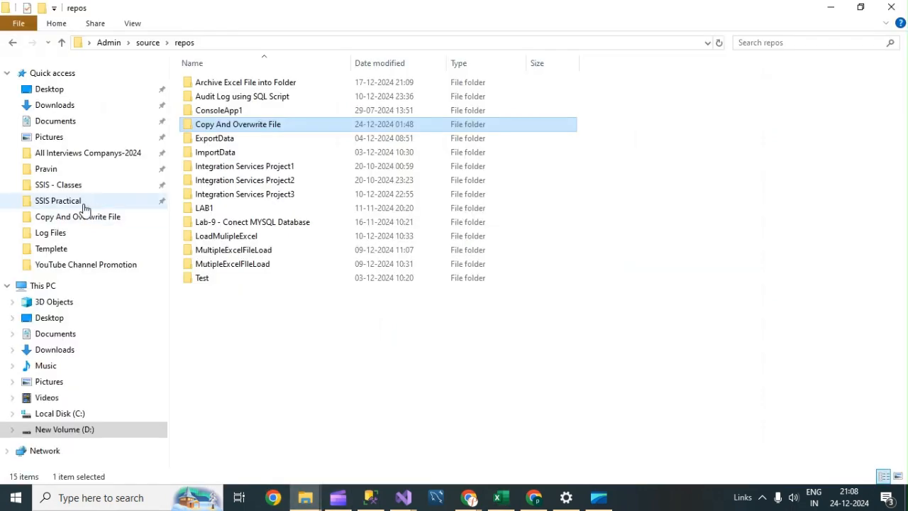
left_click(59, 202)
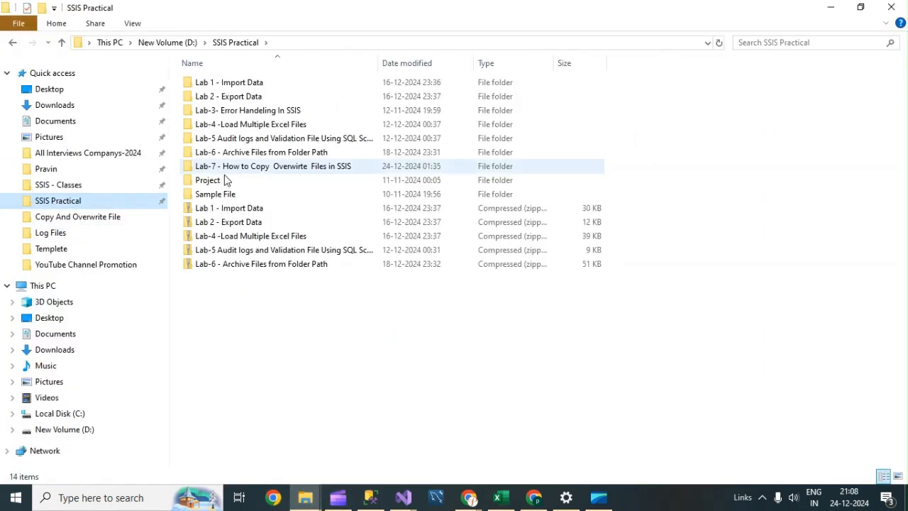
double_click(226, 182)
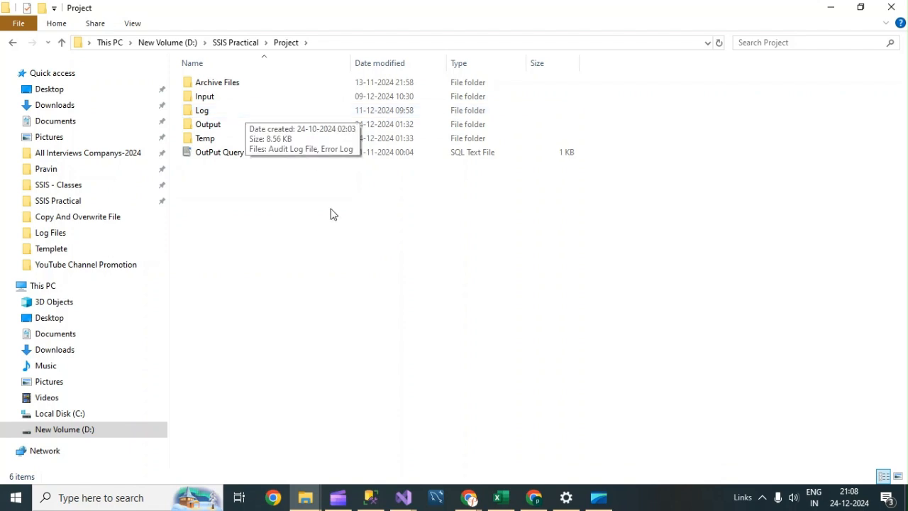
Step: Switch to SQL Server Management Studio and widen the FileLoaded results column to read the full file paths in audit_log
left_click(371, 498)
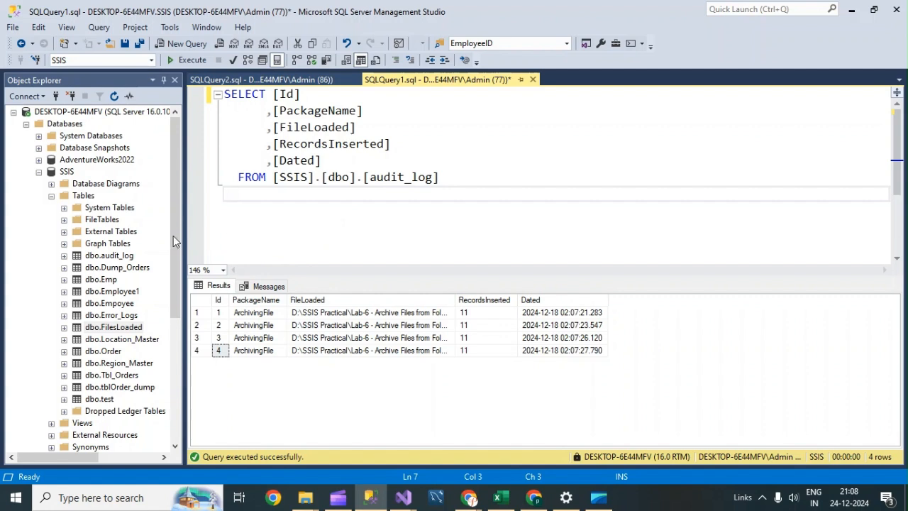
left_click(190, 61)
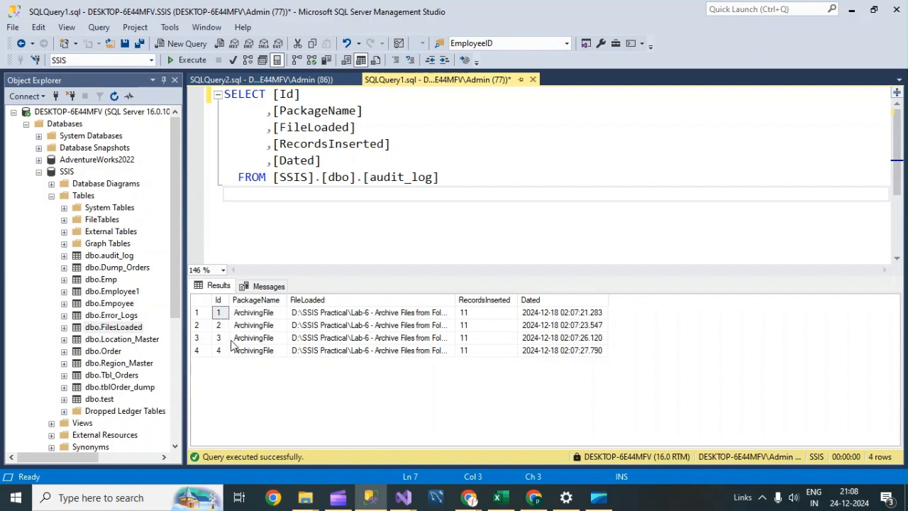
left_click_drag(455, 303, 595, 301)
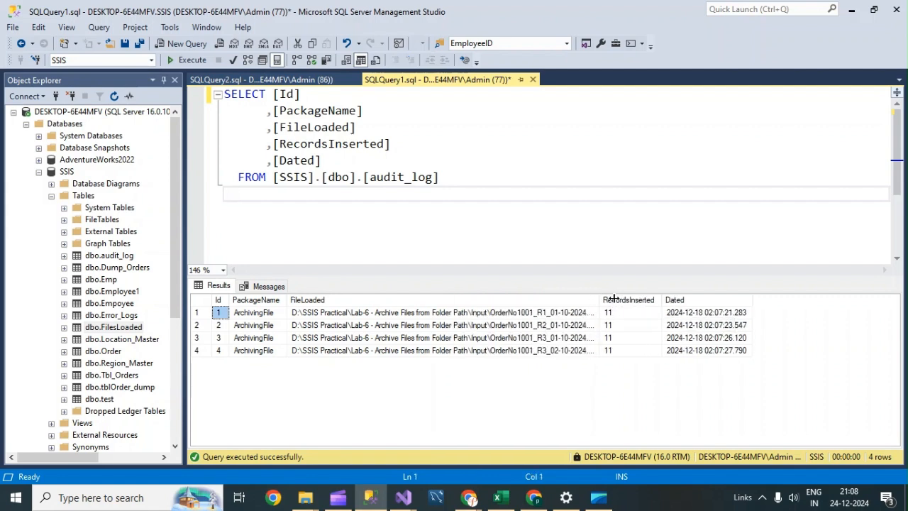
double_click(596, 296)
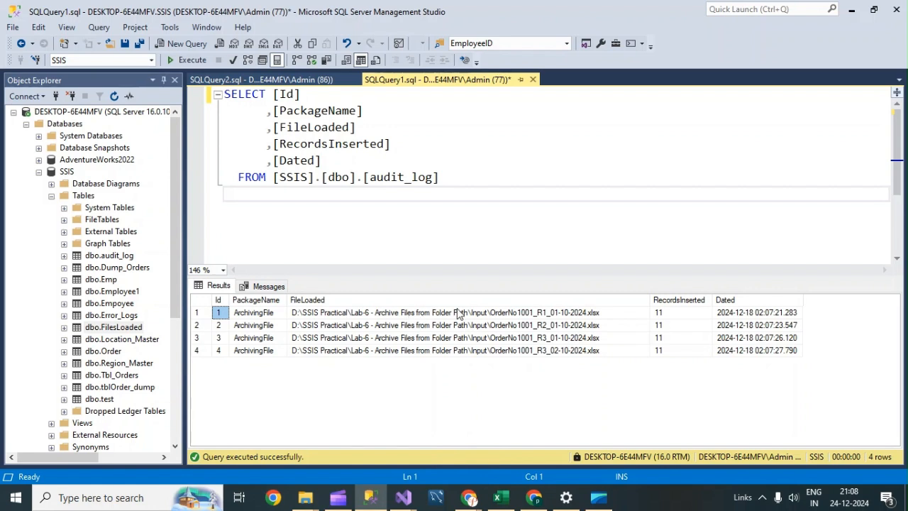
Step: Open the Audit Log File workbook from the Project folder's Log subfolder and examine its logged row
mouse_move(305, 497)
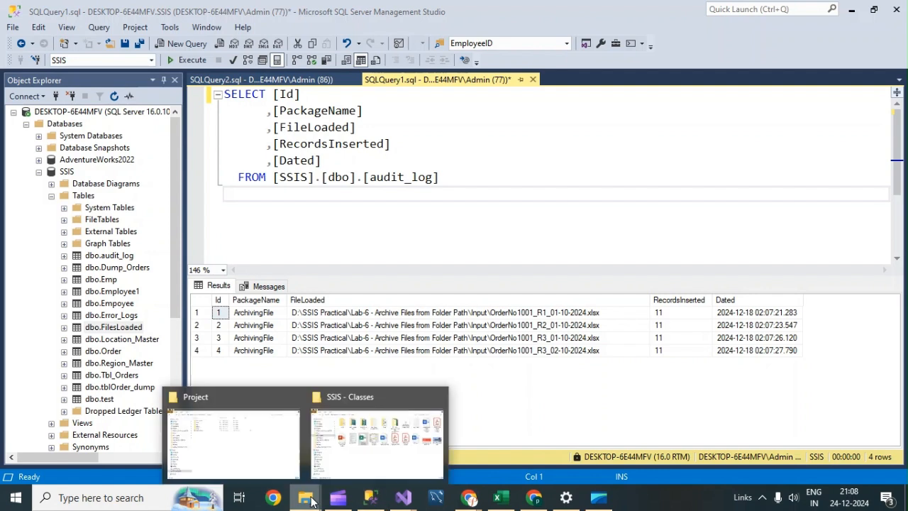
left_click(256, 446)
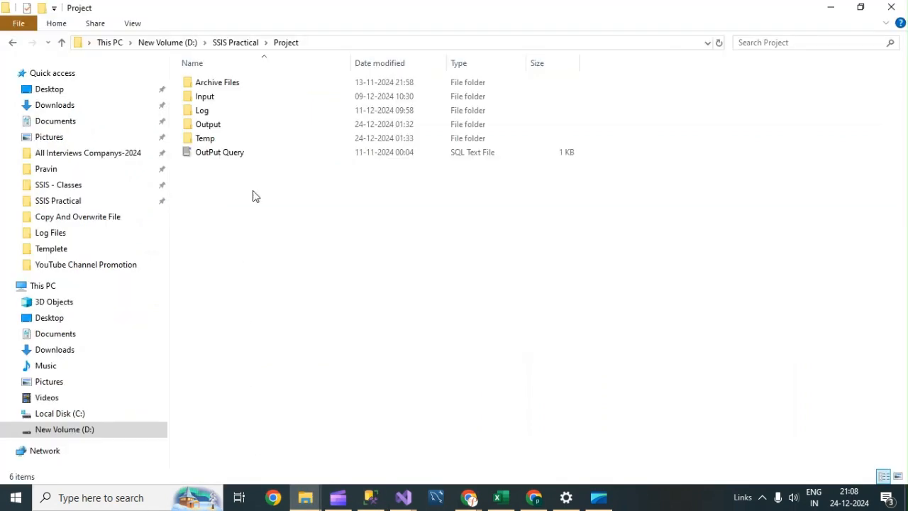
left_click(217, 113)
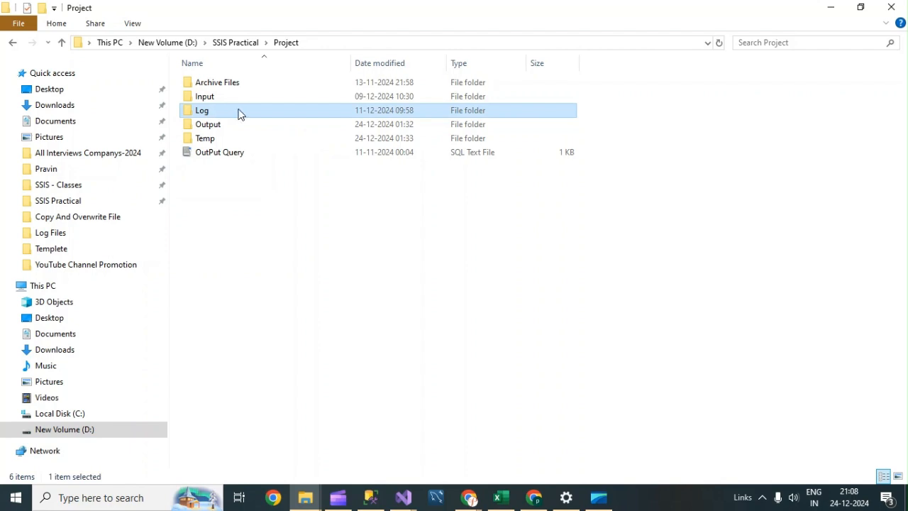
double_click(240, 113)
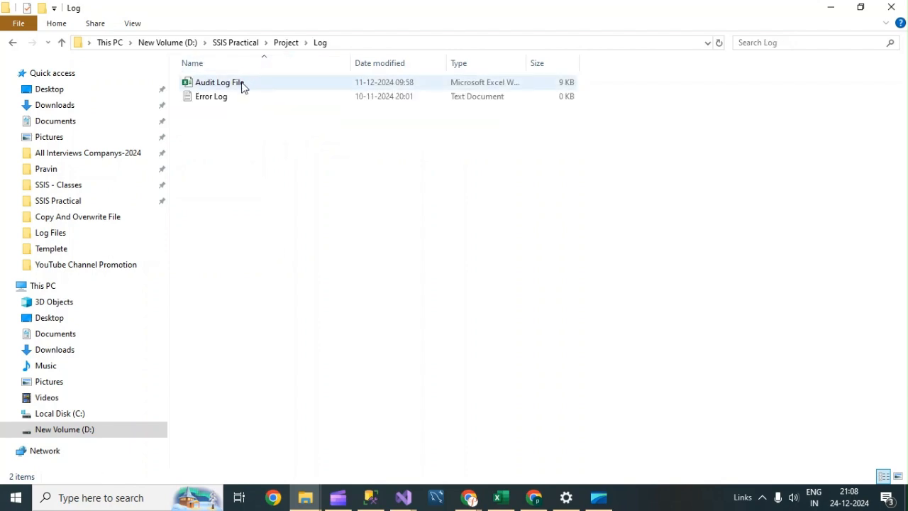
left_click(242, 85)
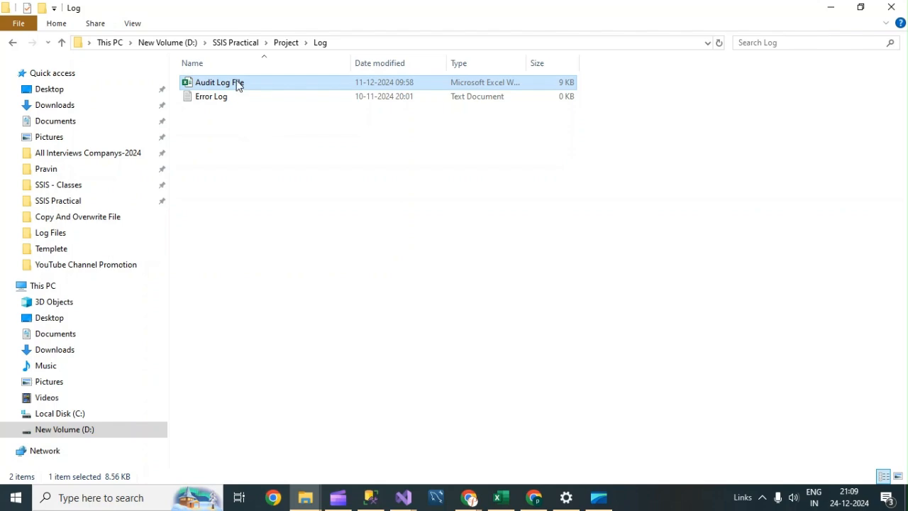
key("alt+Tab")
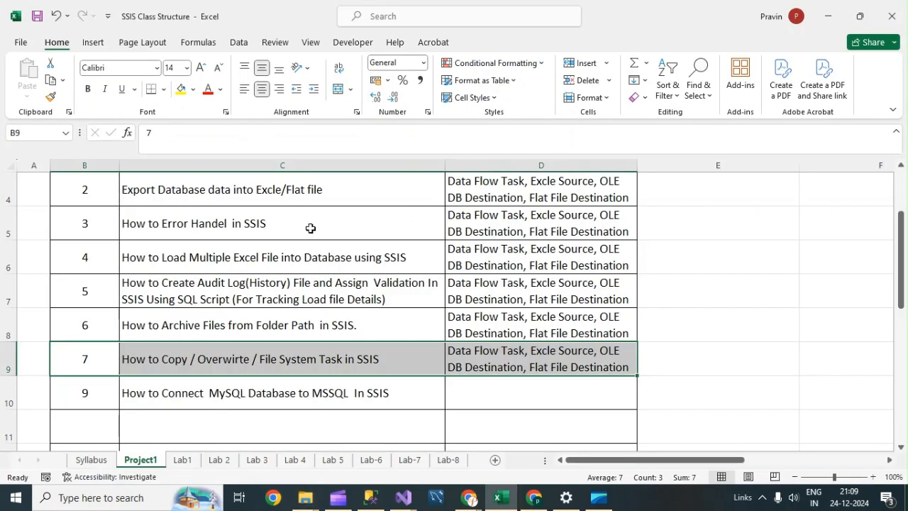
left_click(311, 229)
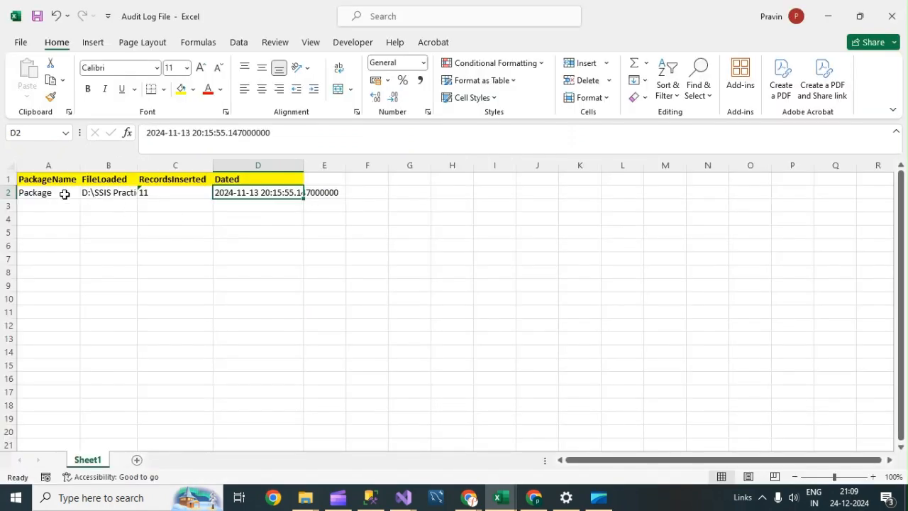
left_click_drag(43, 192, 306, 193)
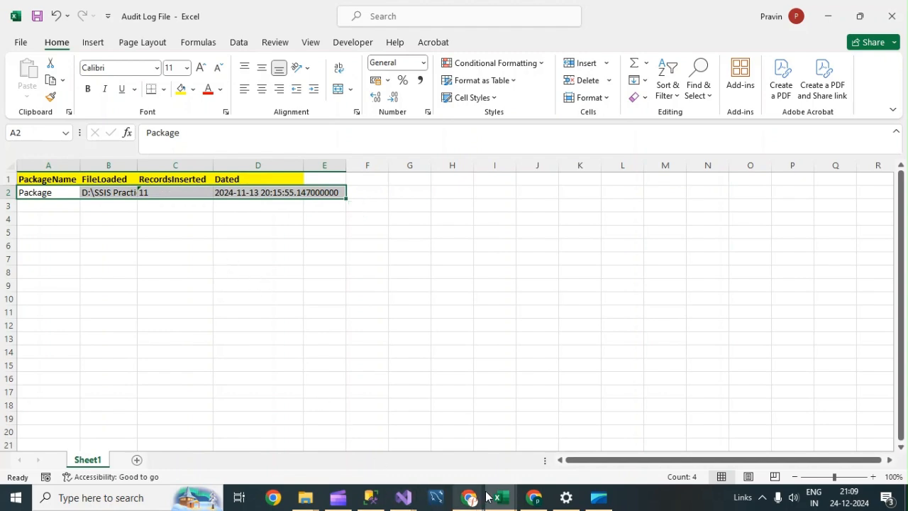
Step: Switch to the SSIS Class Structure workbook and select the practical 7 title on the Project1 sheet
mouse_move(499, 498)
left_click(424, 454)
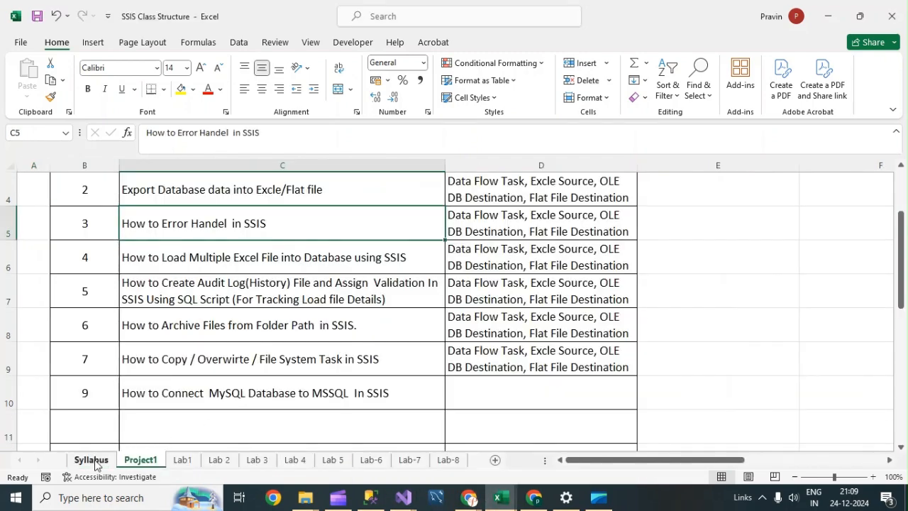
left_click(148, 355)
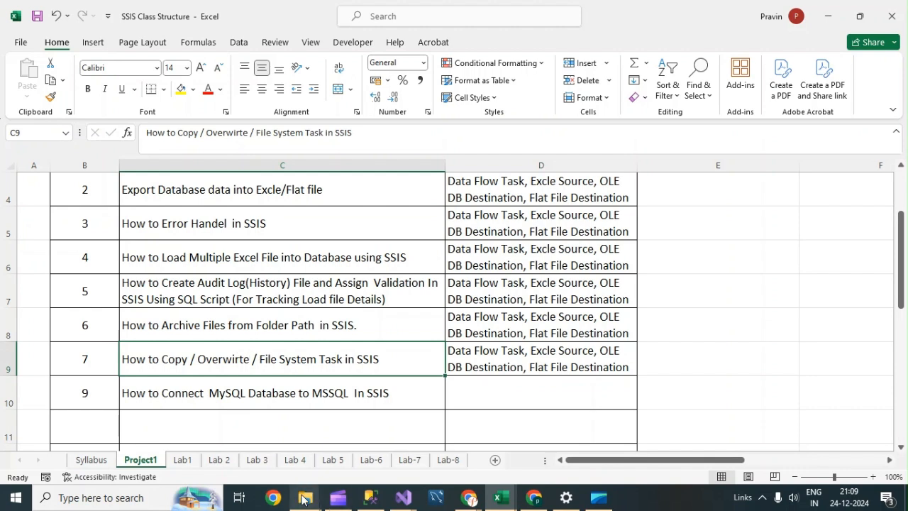
Step: Return to File Explorer and open the Lab-7 - How to Copy Overwirte Files in SSIS folder within SSIS Practical
mouse_move(305, 497)
left_click(234, 434)
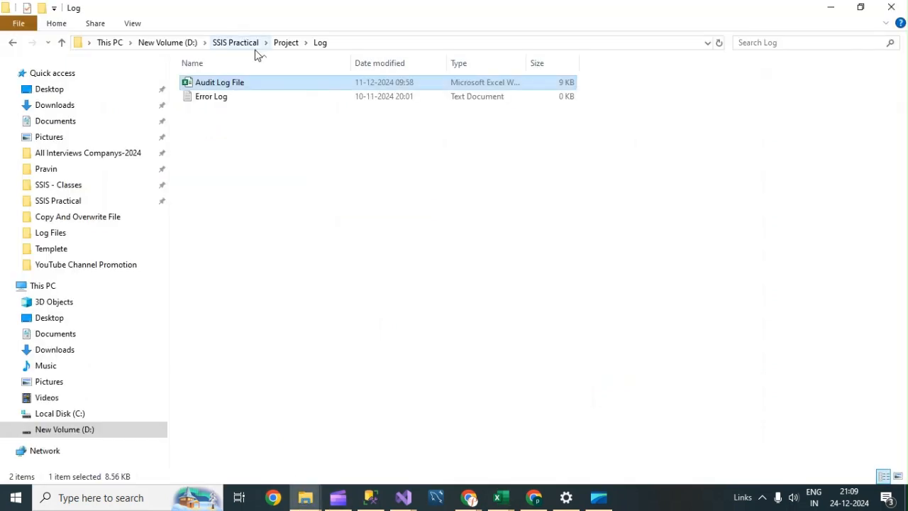
left_click(280, 43)
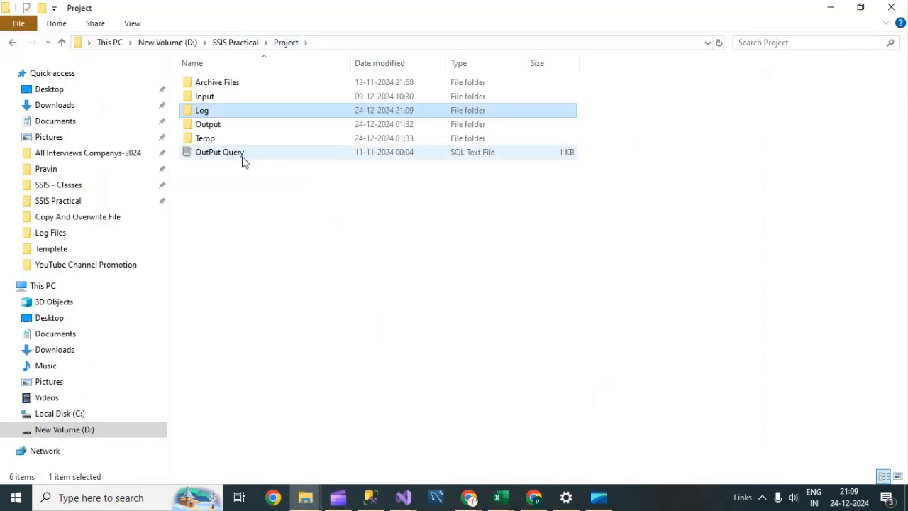
left_click(82, 202)
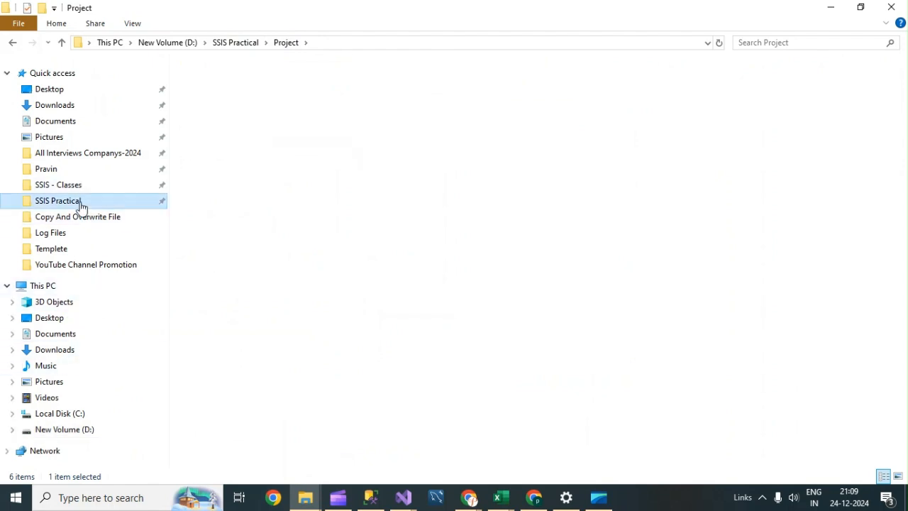
double_click(239, 173)
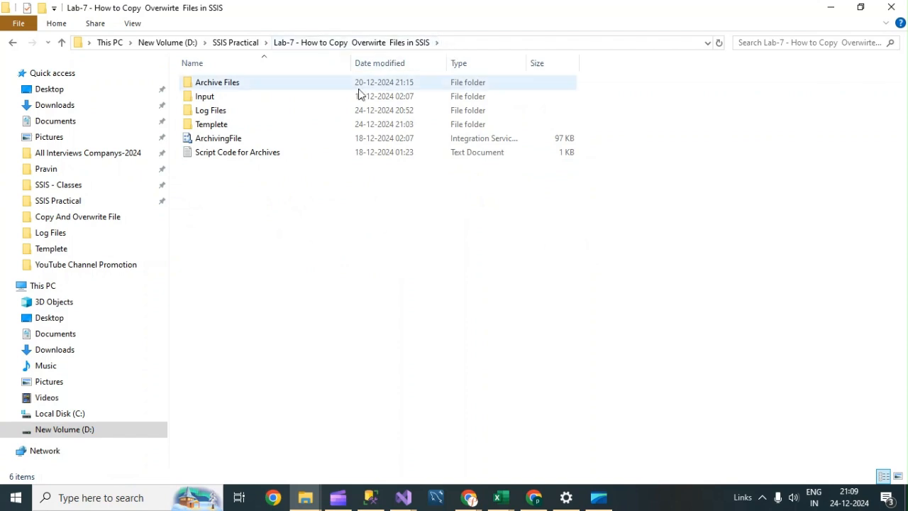
Step: Inspect the Lab-7 Input and Archive Files subfolders and return to the Lab-7 folder
double_click(204, 97)
left_click(373, 44)
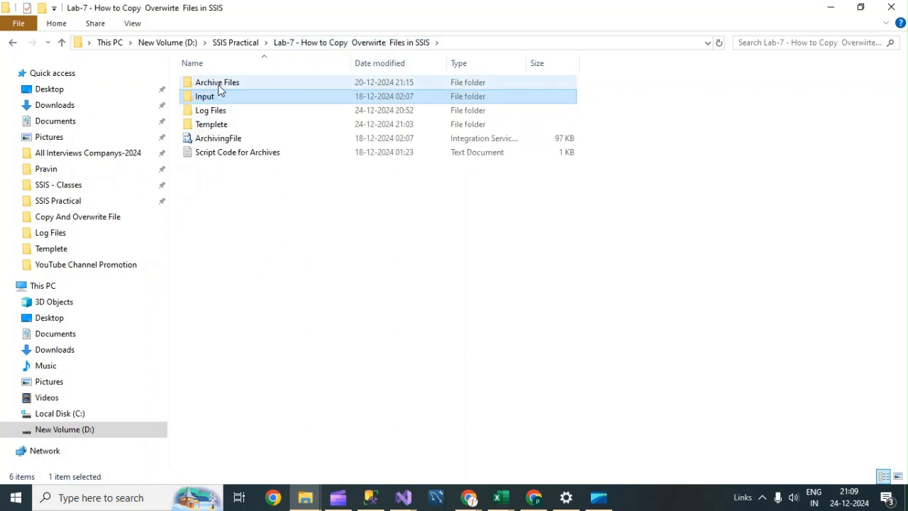
double_click(219, 86)
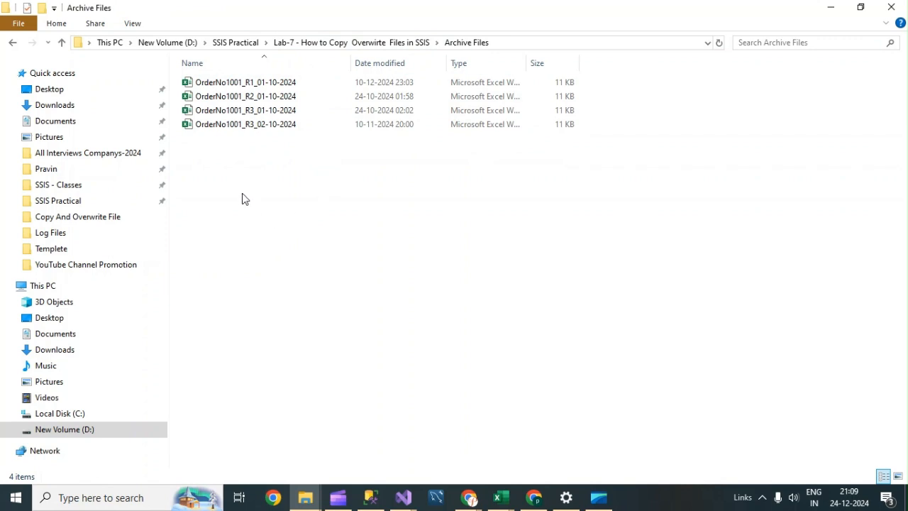
left_click(224, 127)
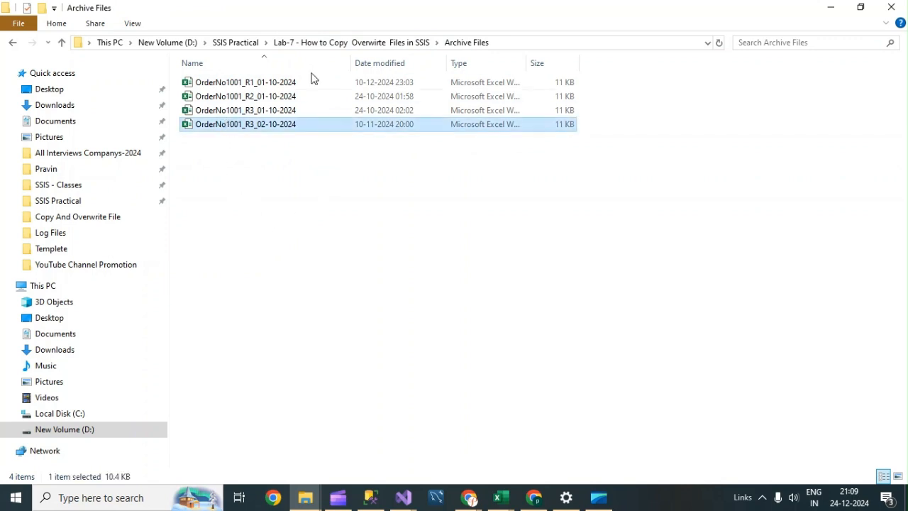
left_click(375, 48)
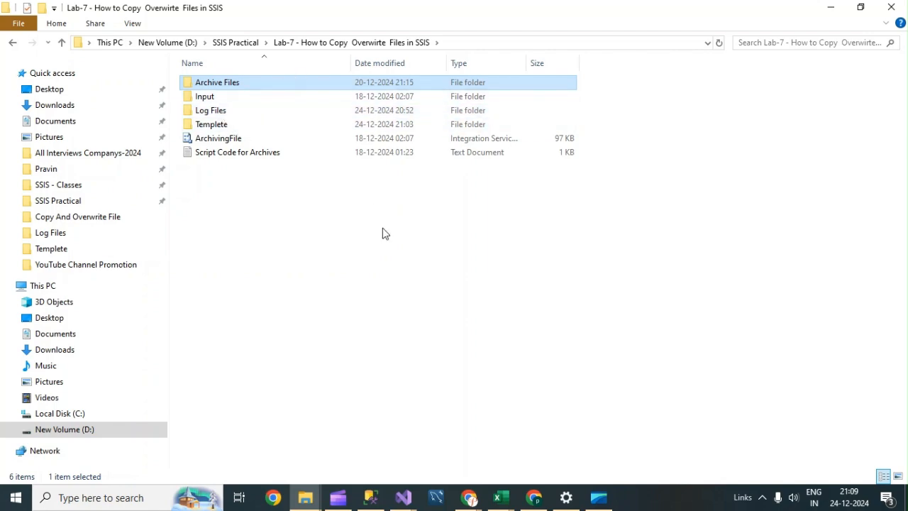
Step: Recheck the audit_log query results in SQL Server Management Studio and return to the Lab-7 folder in File Explorer
left_click(369, 499)
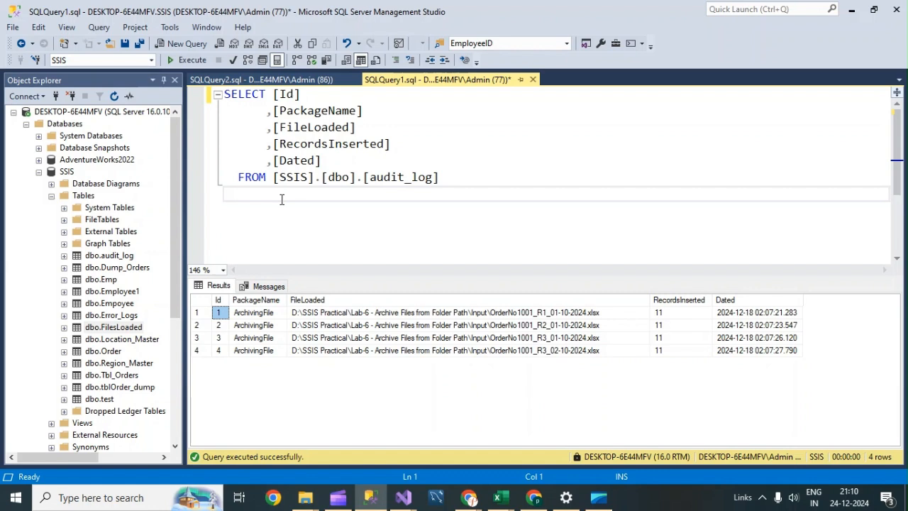
mouse_move(308, 499)
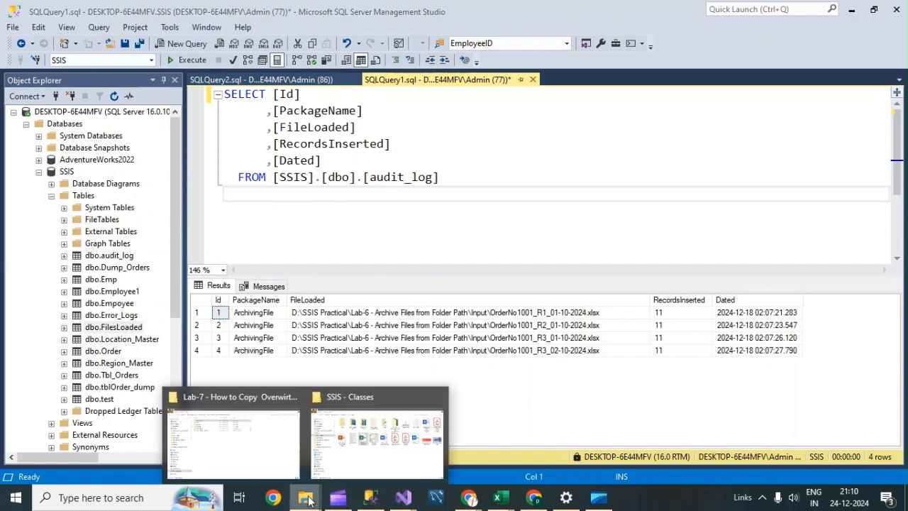
left_click(257, 446)
Step: Check the Lab-7 Log Files and Templete folders, and open the Audit Log File workbook from Templete
double_click(213, 109)
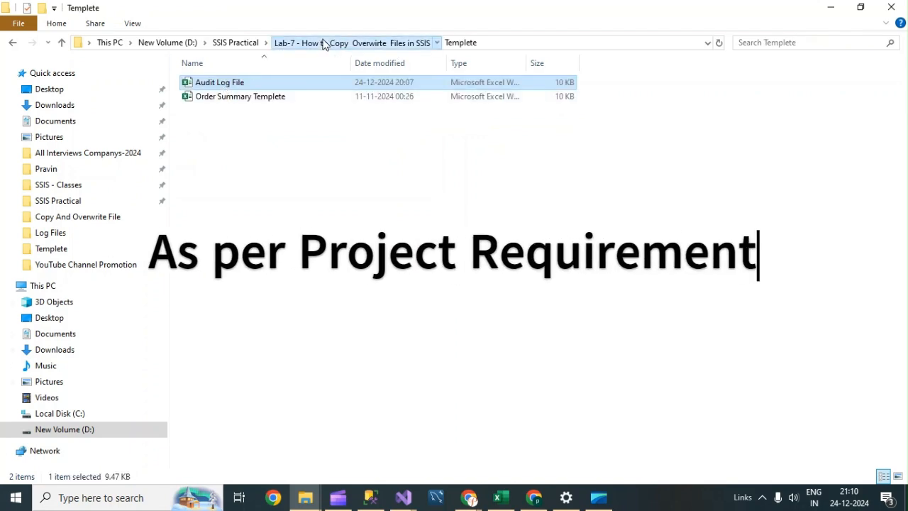
left_click(324, 43)
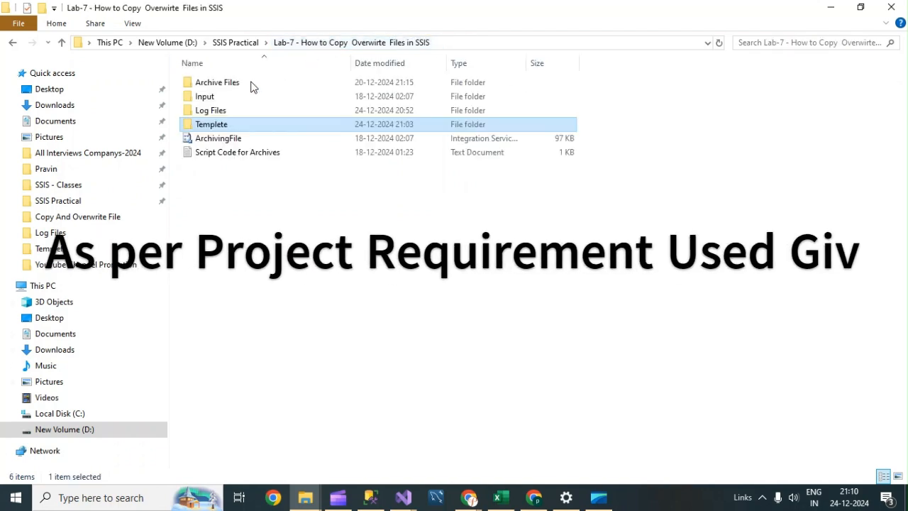
double_click(222, 127)
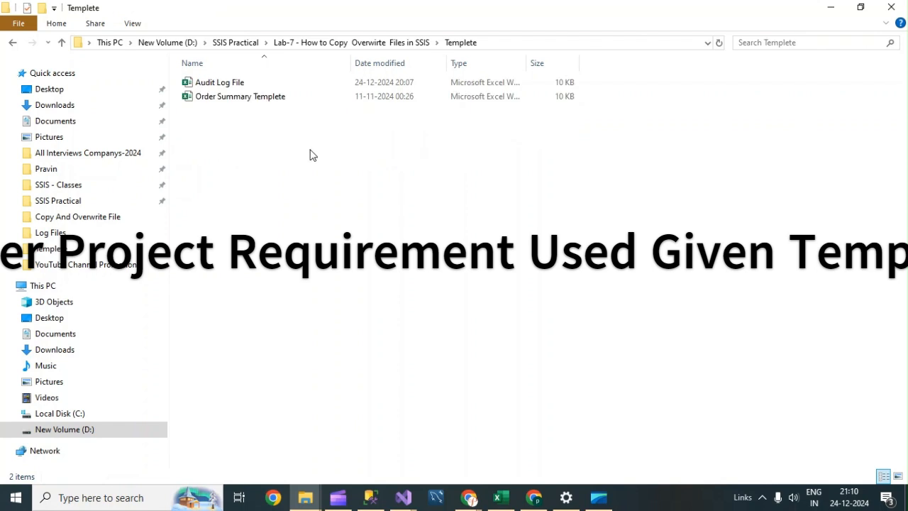
double_click(209, 84)
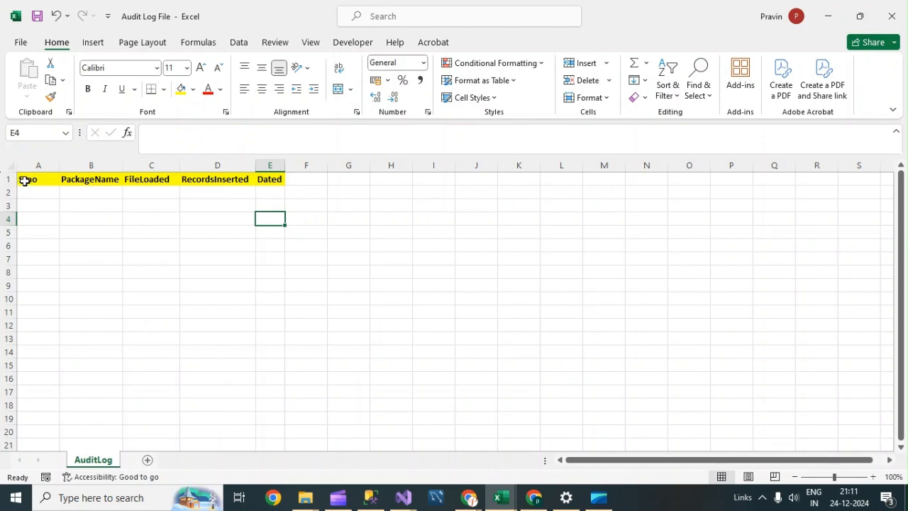
Step: Review the PackageName, FileLoaded, RecordsInserted and Dated headers in the AuditLog sheet and widen the Dated column
left_click(92, 179)
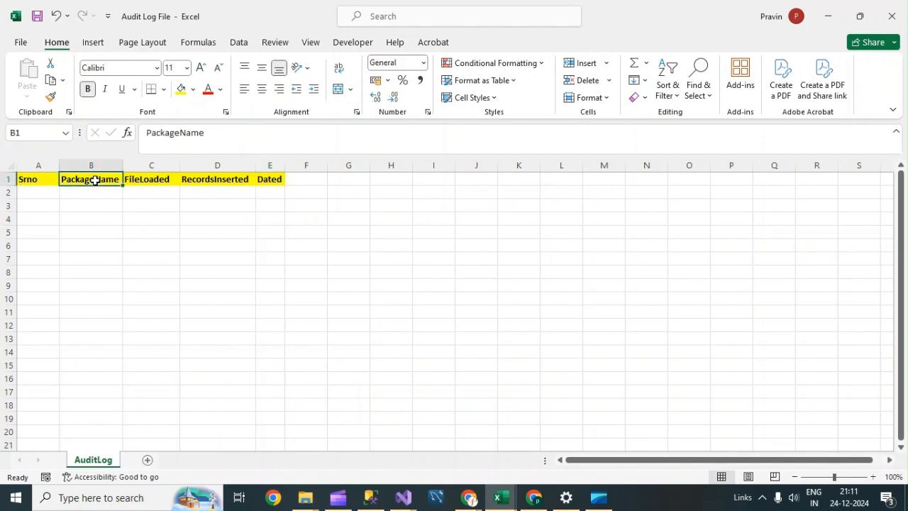
left_click(153, 179)
left_click(223, 180)
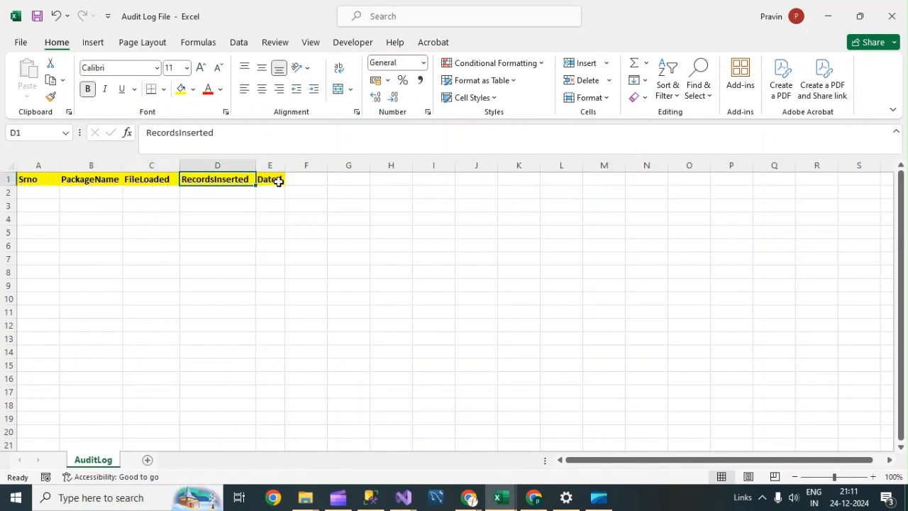
left_click(277, 179)
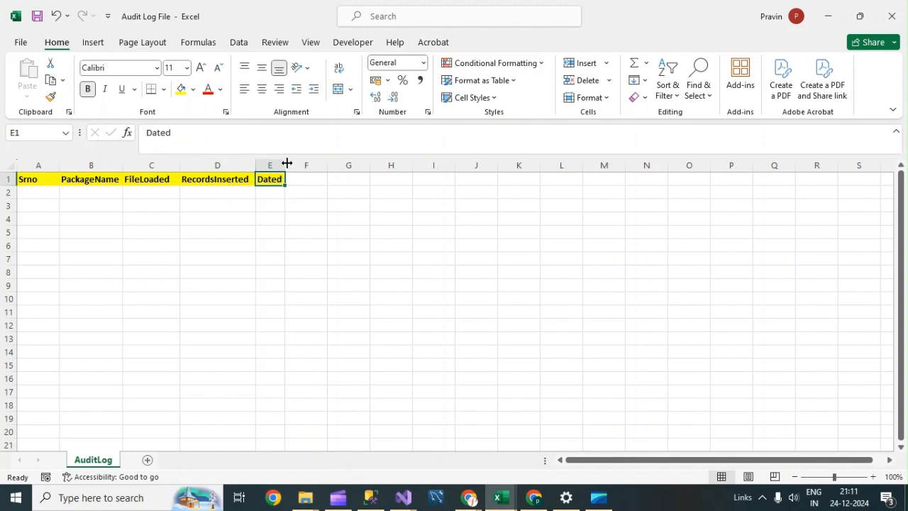
left_click_drag(286, 165, 305, 165)
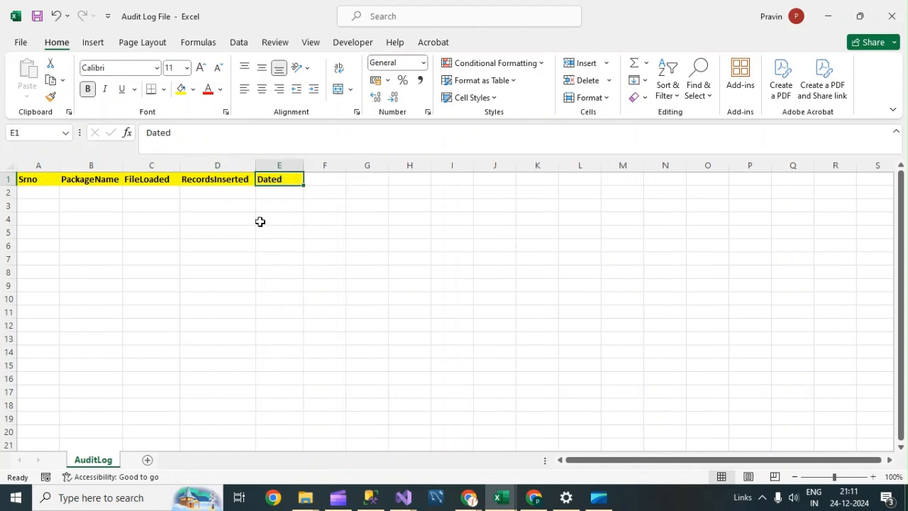
Step: Review the Id, PackageName, FileLoaded, RecordsInserted and Dated columns of the audit_log results in SQL Server Management Studio
left_click(279, 193)
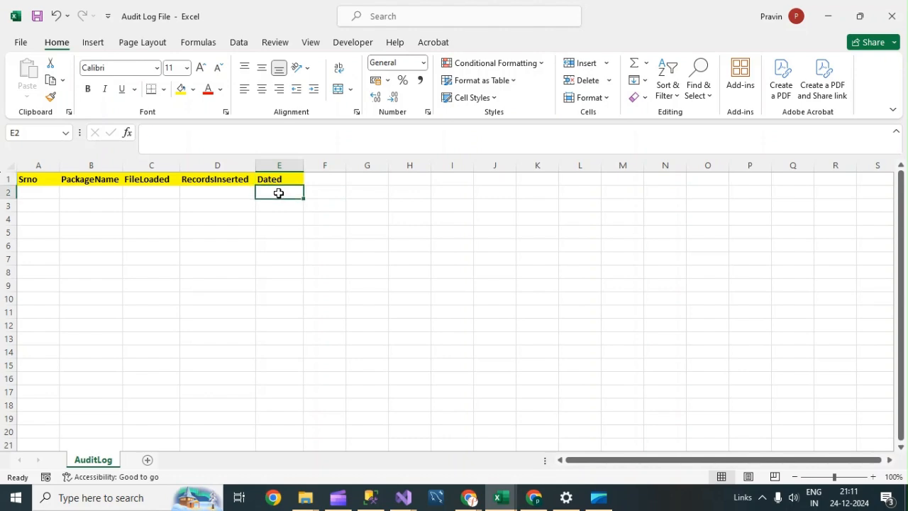
left_click(370, 497)
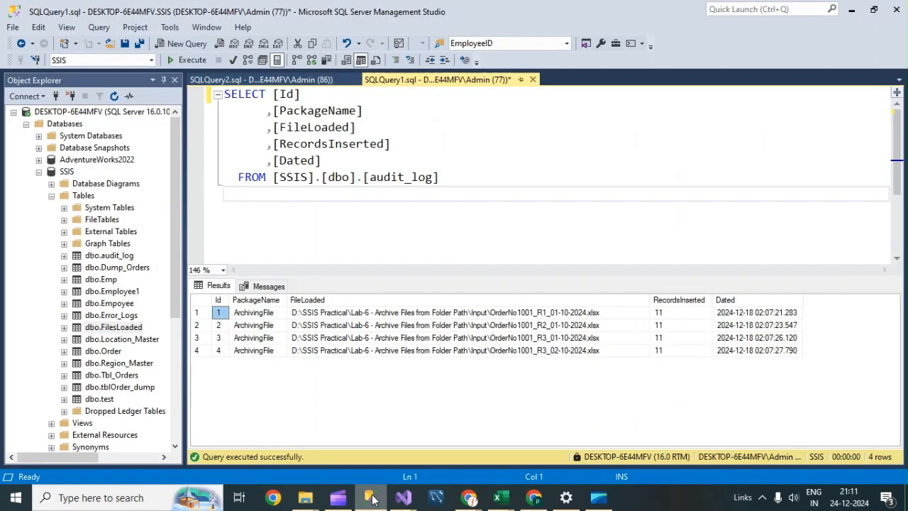
left_click(256, 300)
left_click(326, 300)
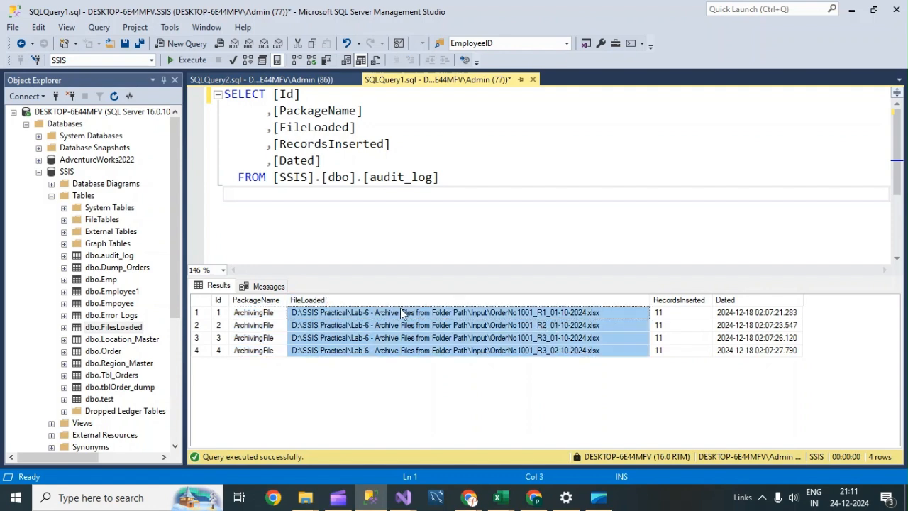
left_click(672, 314)
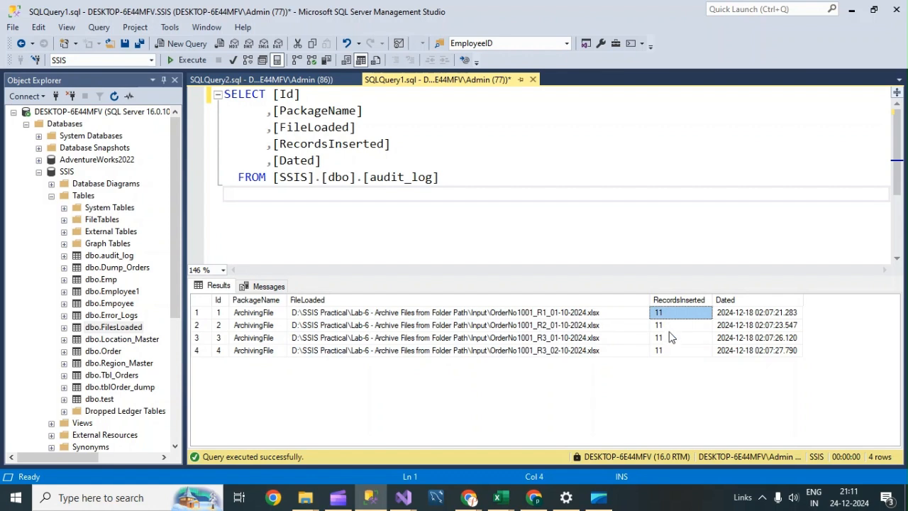
left_click(749, 317)
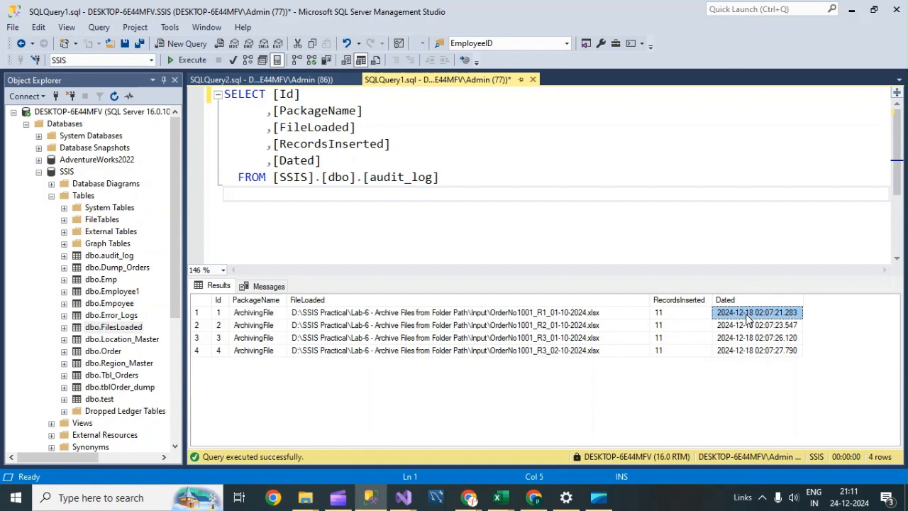
left_click(219, 301)
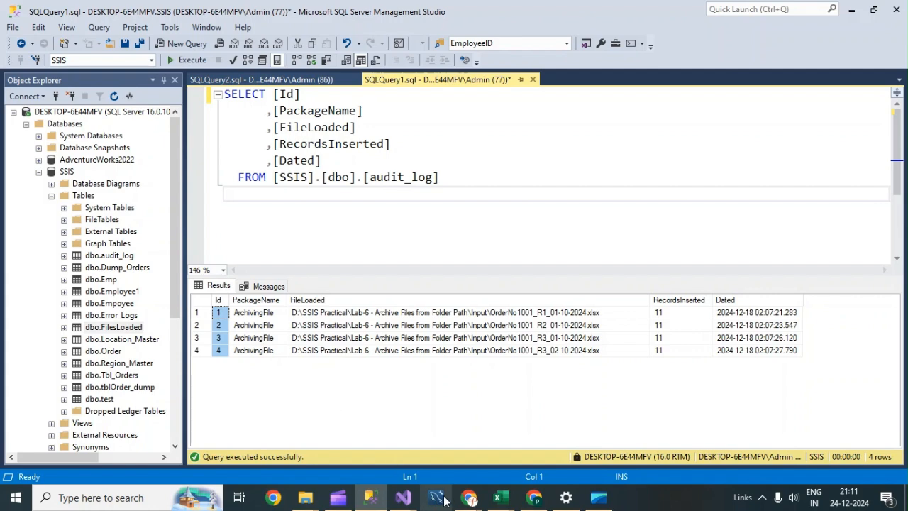
Step: Return to the Audit Log File workbook in Excel, check the Srno header, and close the workbook with its changes saved
left_click(498, 498)
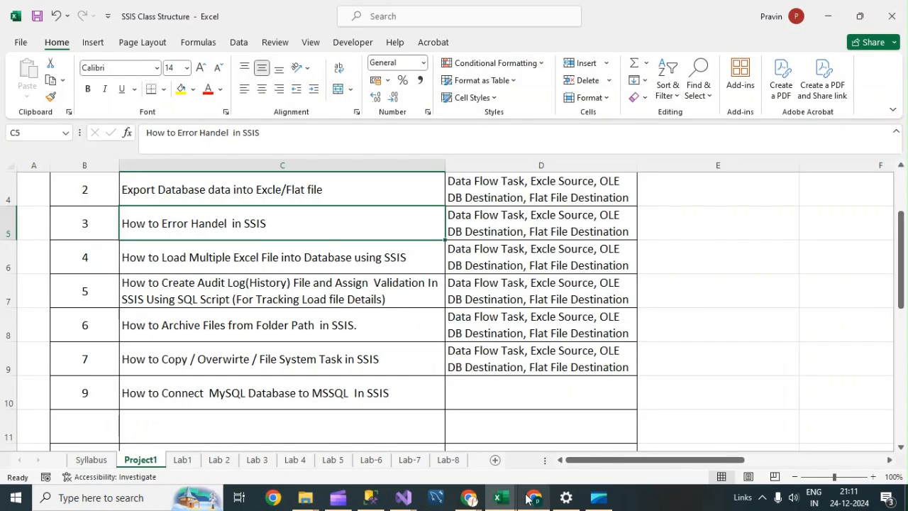
mouse_move(504, 499)
left_click(568, 440)
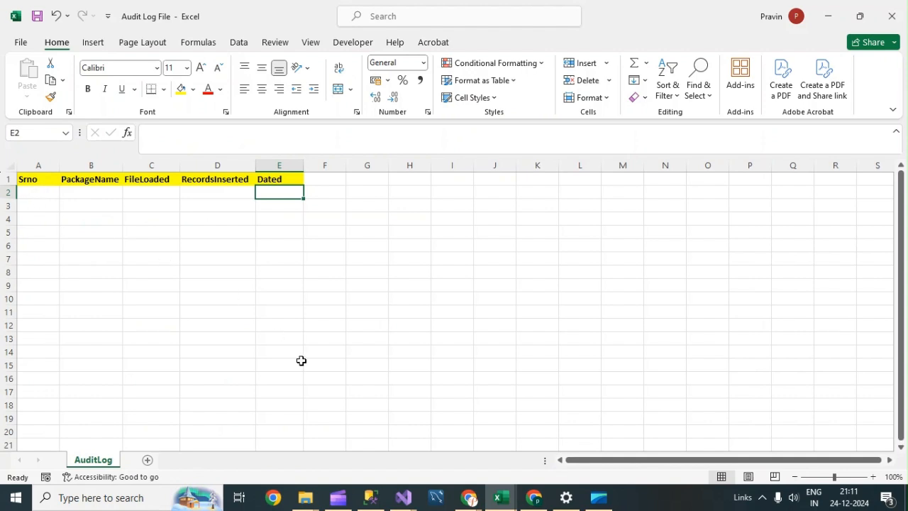
left_click(41, 182)
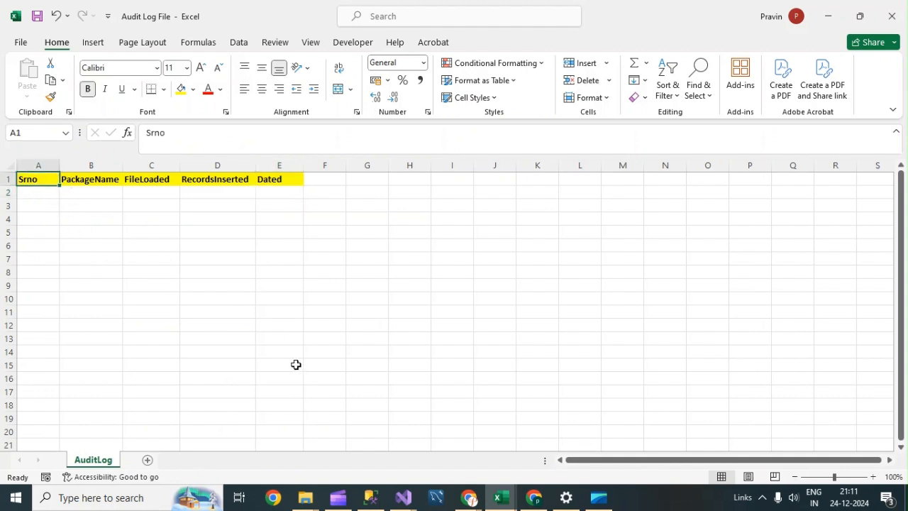
left_click(328, 290)
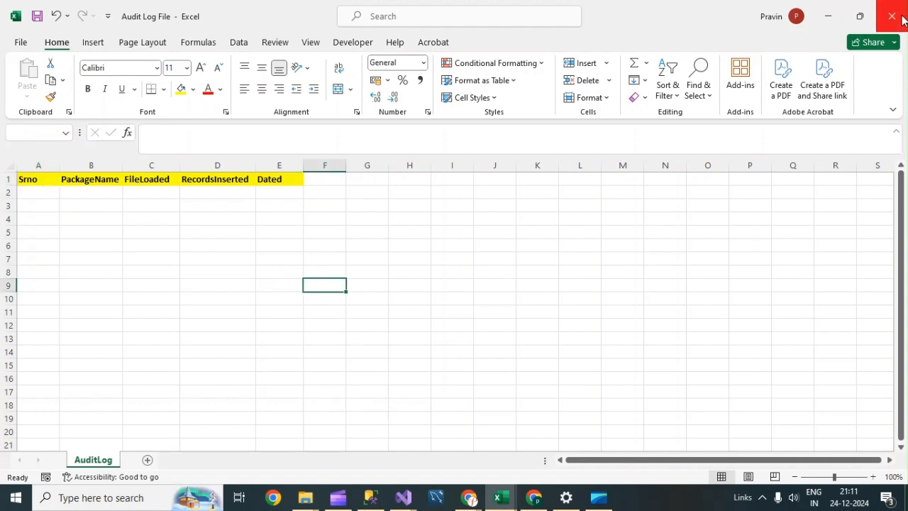
left_click(892, 15)
left_click(422, 267)
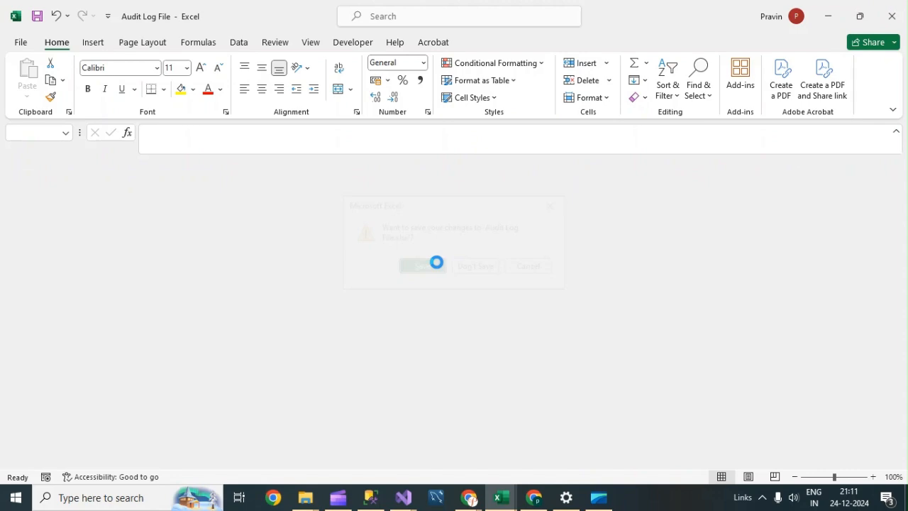
Step: Check the Lab-7 Log Files folder in File Explorer and switch to the ArchivingFiles project in Visual Studio
mouse_move(304, 501)
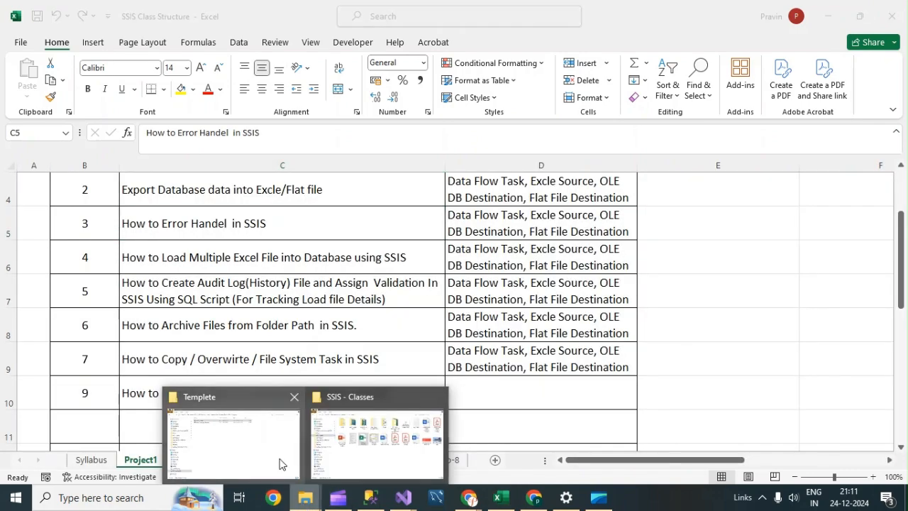
left_click(267, 449)
left_click(323, 43)
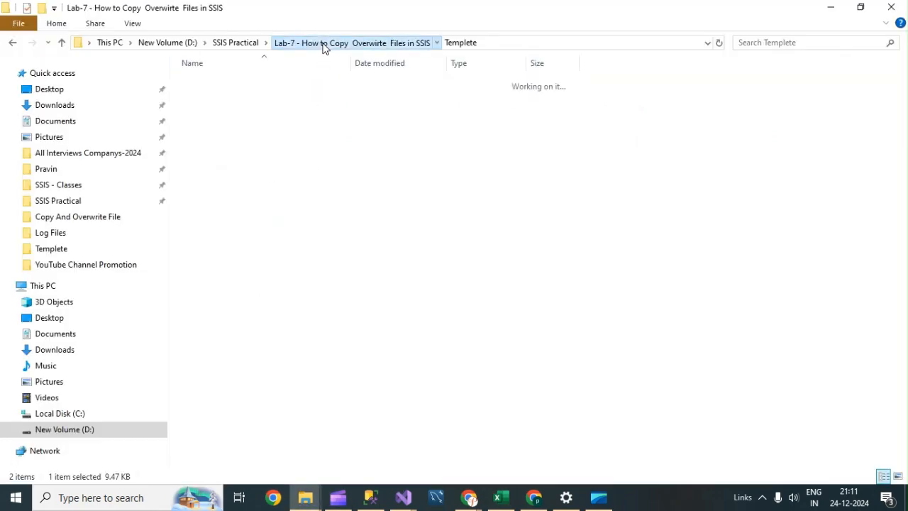
double_click(209, 110)
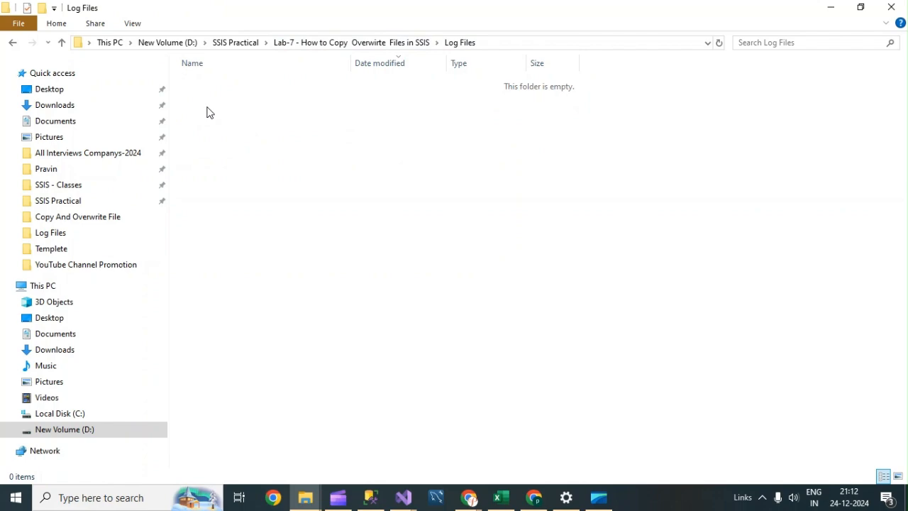
mouse_move(406, 498)
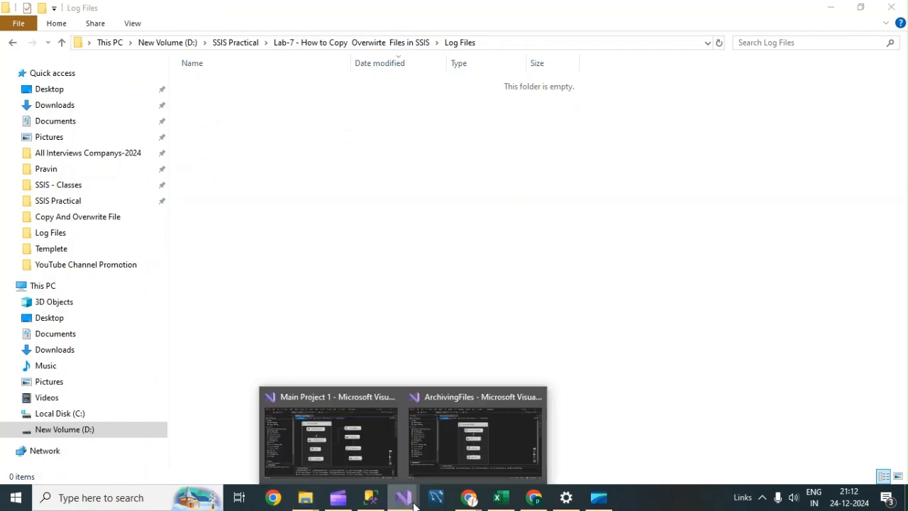
left_click(474, 442)
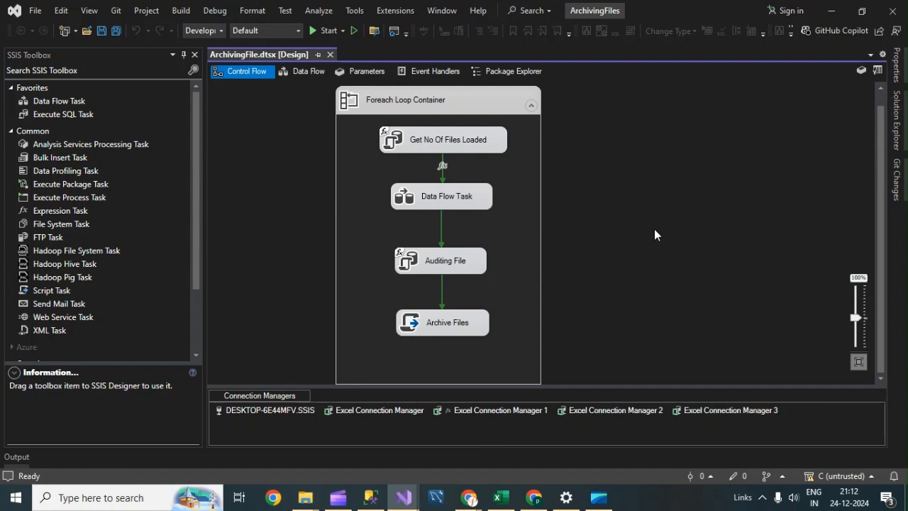
Step: Disable the Foreach Loop Container in the ArchivingFile.dtsx control flow
left_click(482, 100)
right_click(482, 100)
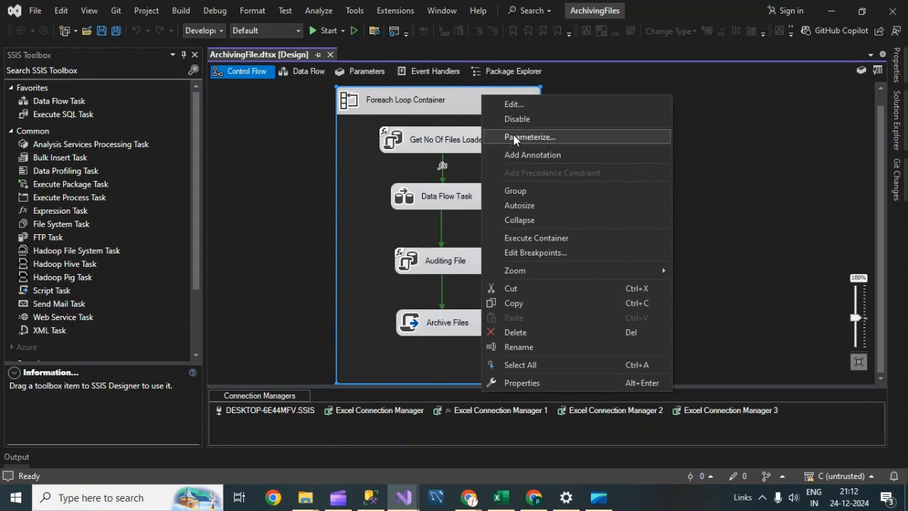
left_click(524, 119)
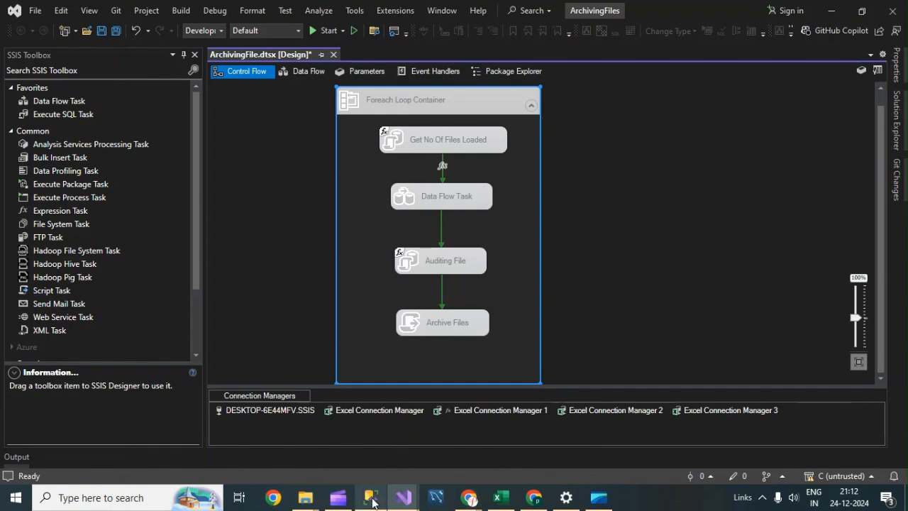
Step: Add a Data Flow Task to the control flow, outside and beside the Foreach Loop Container
mouse_move(376, 503)
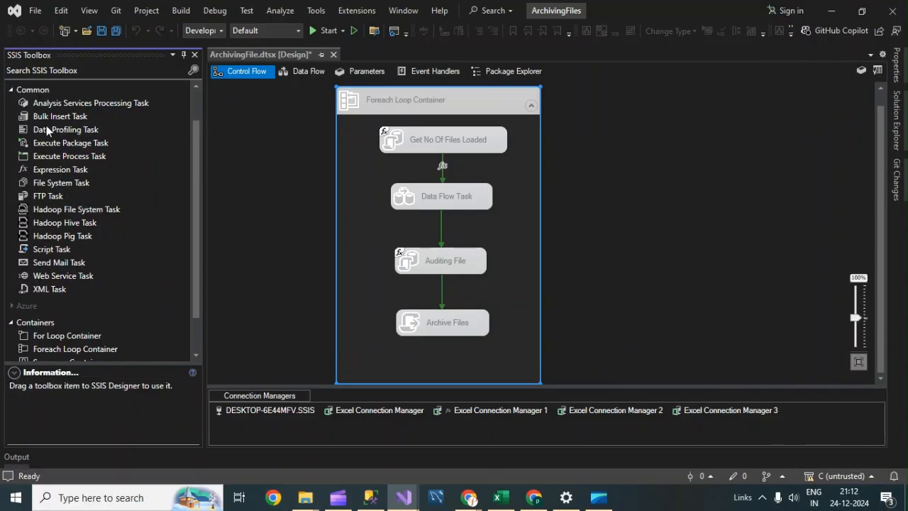
scroll(193, 176, "down", 1)
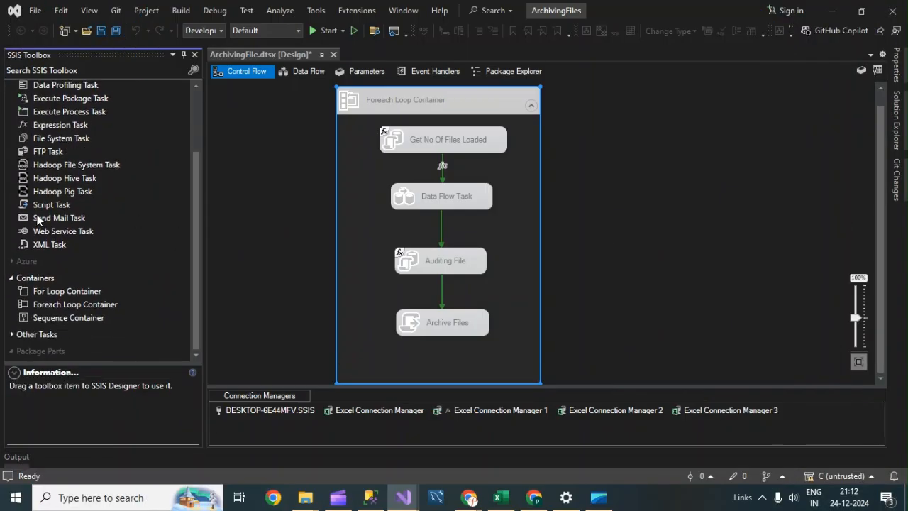
scroll(100, 127, "up", 3)
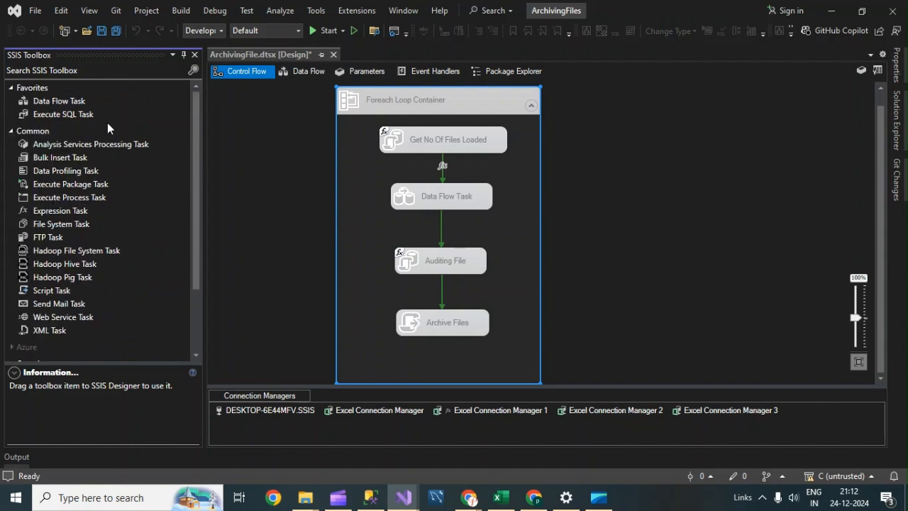
left_click_drag(58, 101, 668, 192)
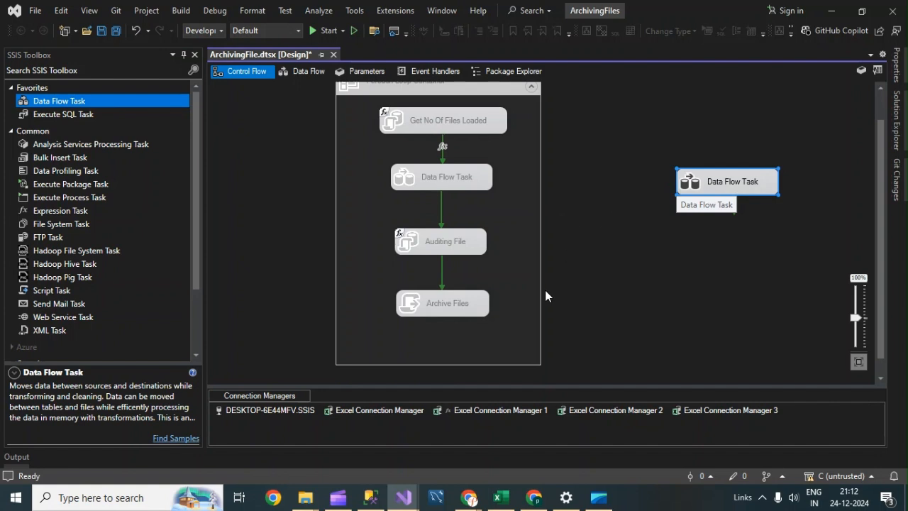
left_click(516, 347)
left_click_drag(881, 213, 881, 248)
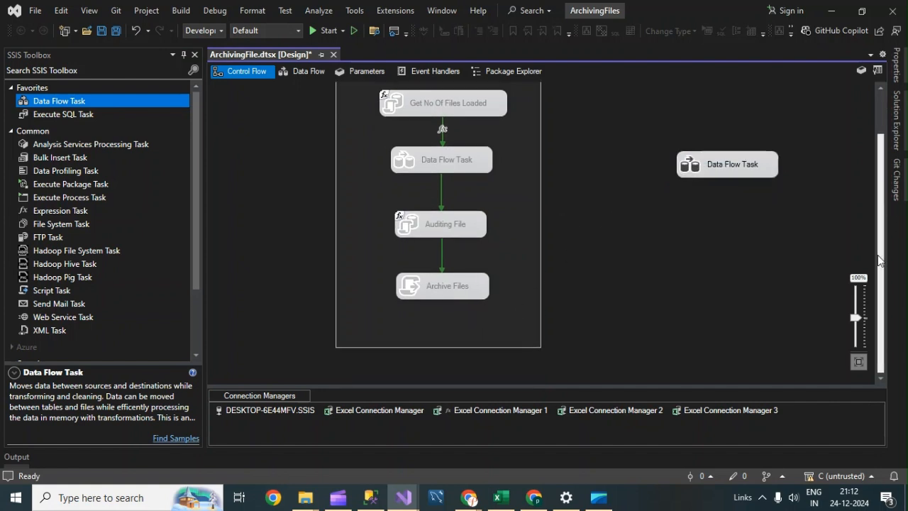
scroll(484, 339, "up", 1)
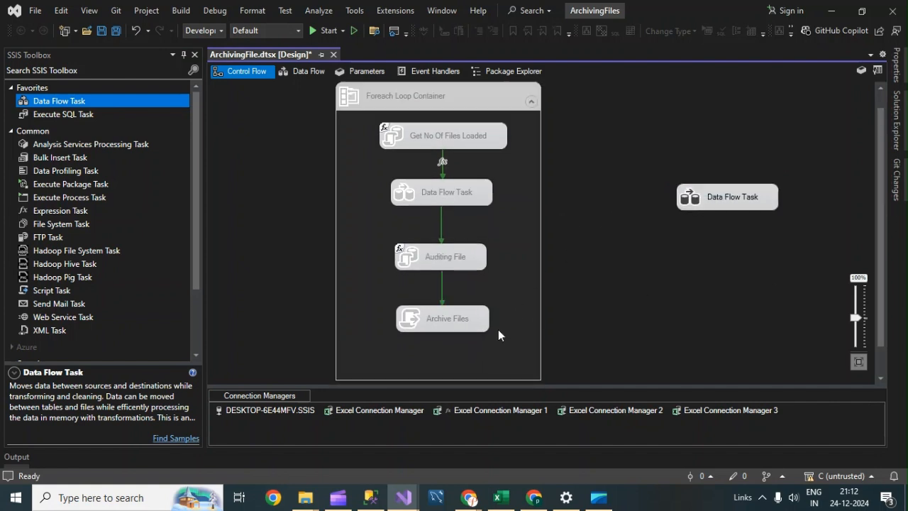
Step: Enable the Foreach Loop Container and connect its success output to the new Data Flow Task
right_click(473, 90)
left_click(524, 113)
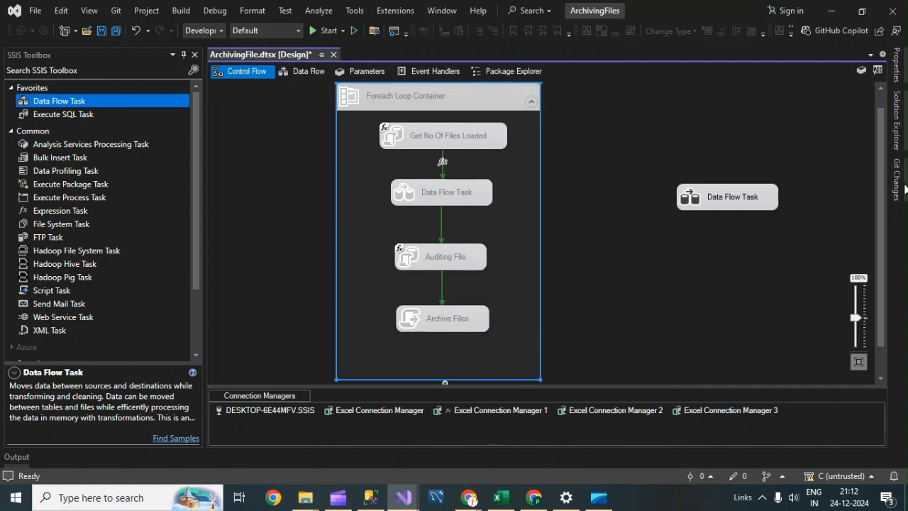
scroll(510, 99, "down", 1)
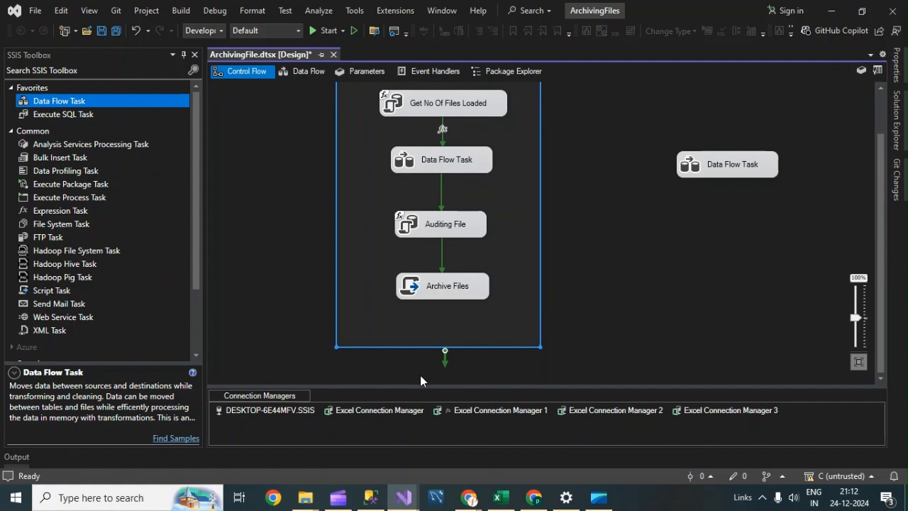
left_click_drag(445, 363, 679, 163)
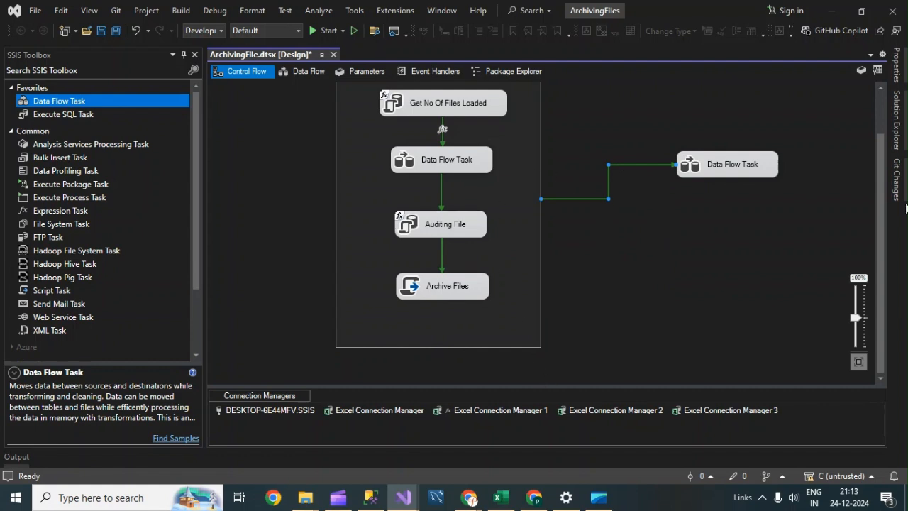
Step: Rename the new Data Flow Task outside the loop container as Export Audit Log File
scroll(886, 177, "up", 2)
left_click(748, 215)
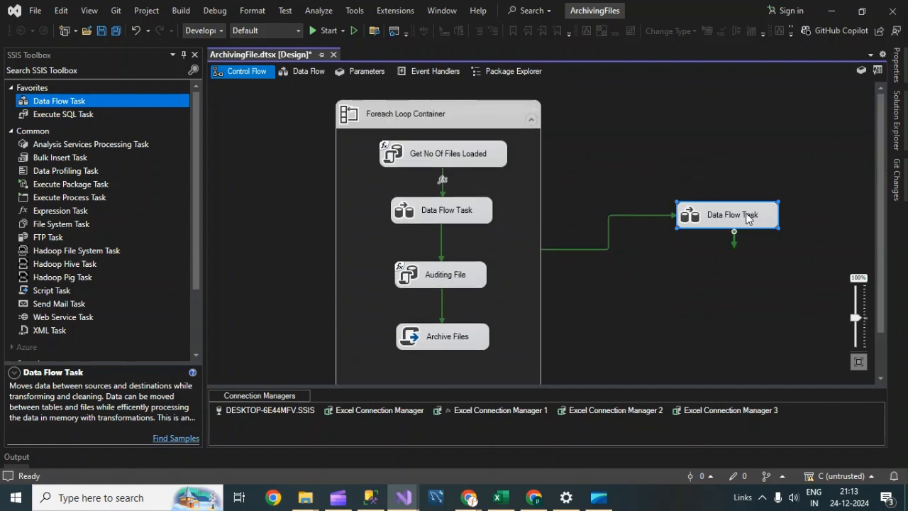
left_click(747, 215)
type("Expo")
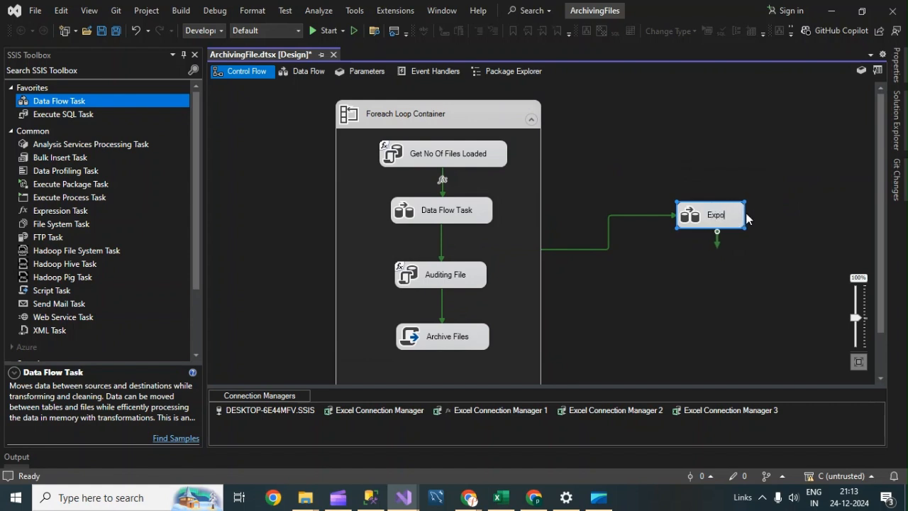
type("rt")
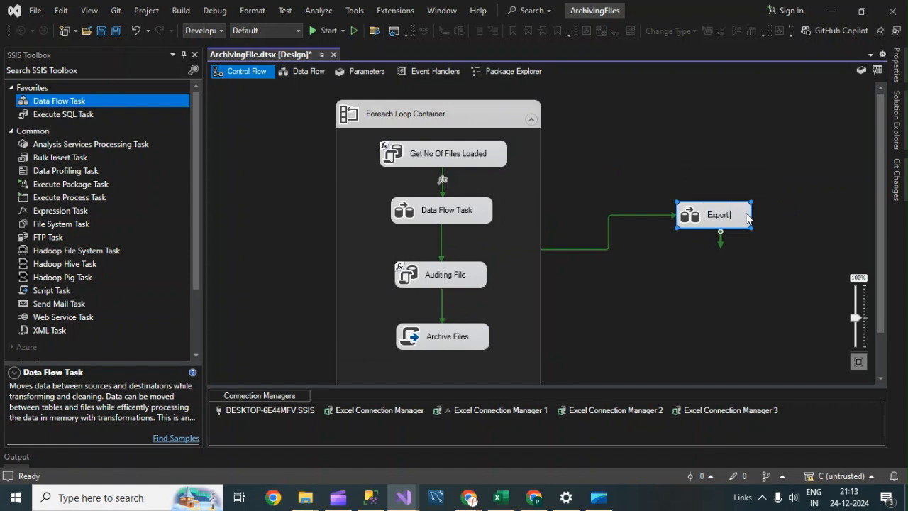
type(" Audit")
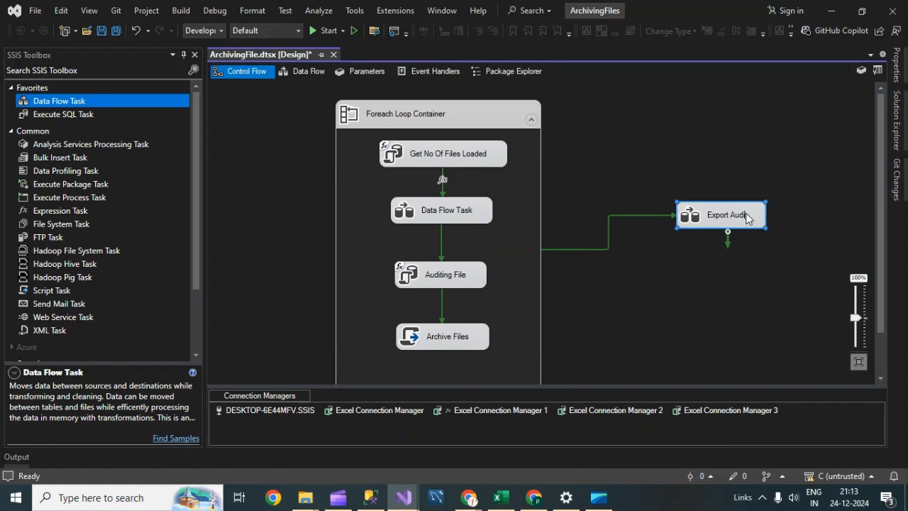
type(" Log")
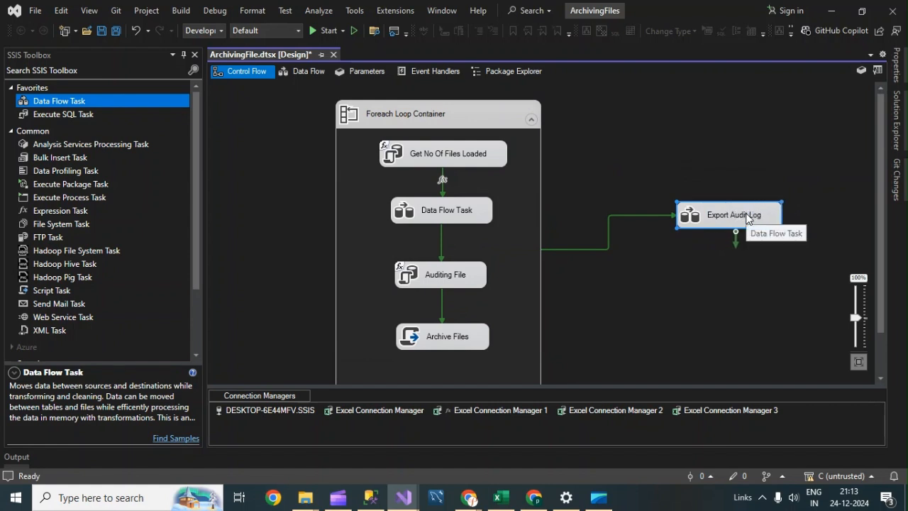
type(" File")
left_click(704, 254)
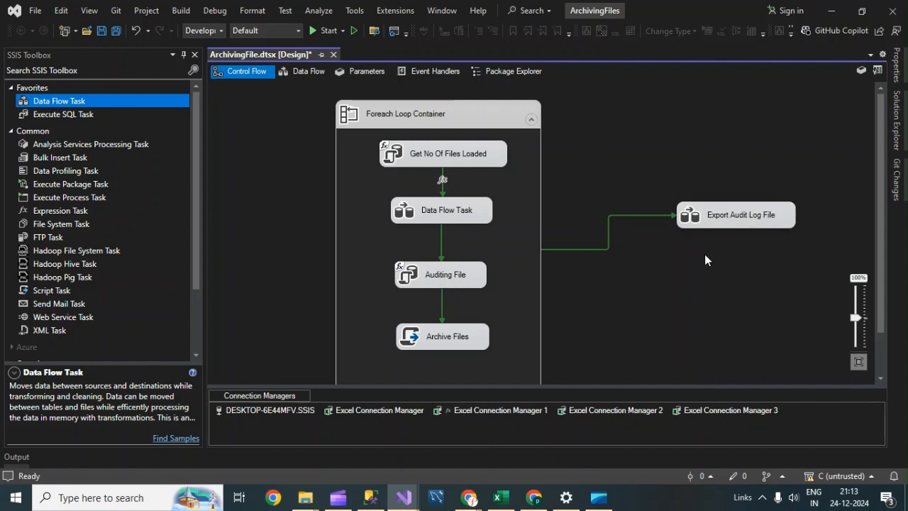
Step: Open the Export Audit Log File data flow and add an OLE DB Source to it
double_click(734, 214)
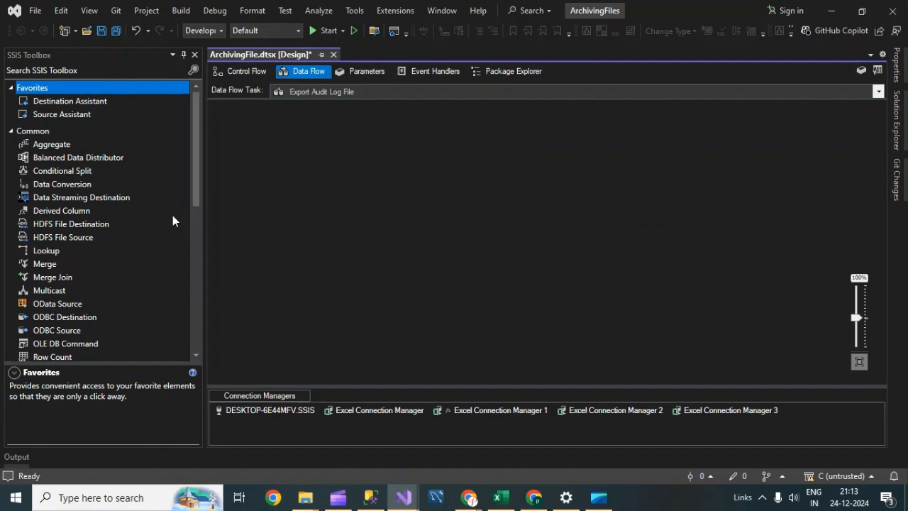
scroll(188, 193, "down", 2)
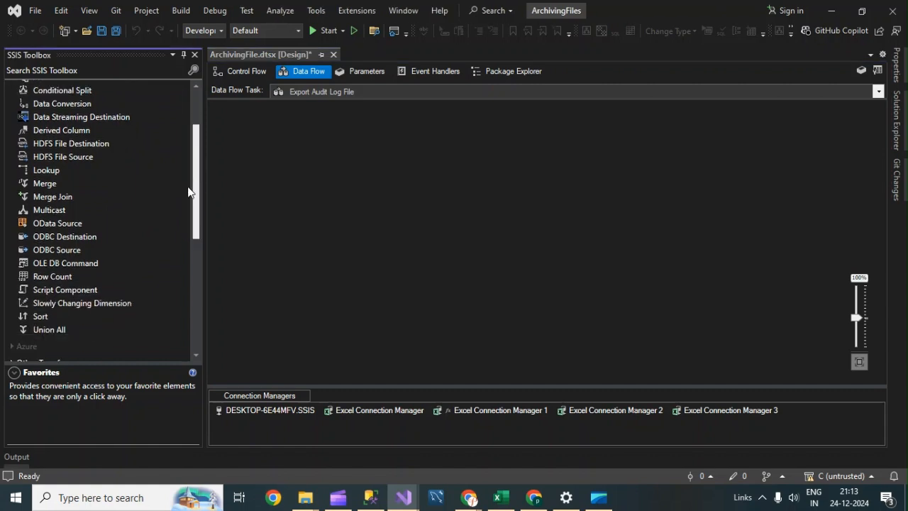
scroll(189, 193, "up", 2)
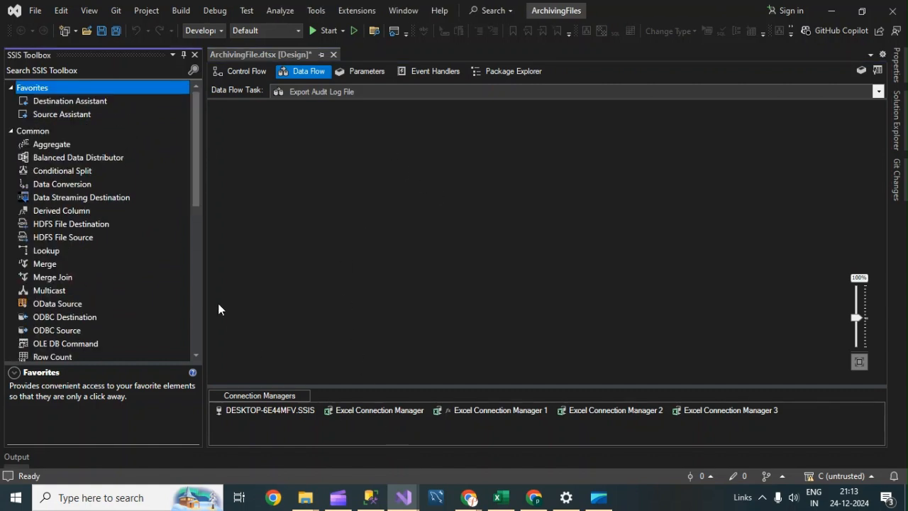
left_click_drag(192, 161, 192, 256)
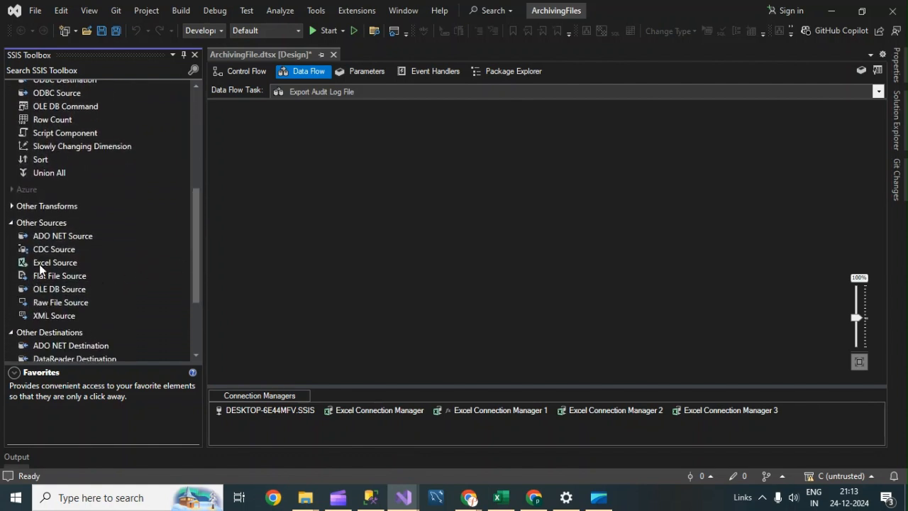
left_click_drag(49, 284, 369, 201)
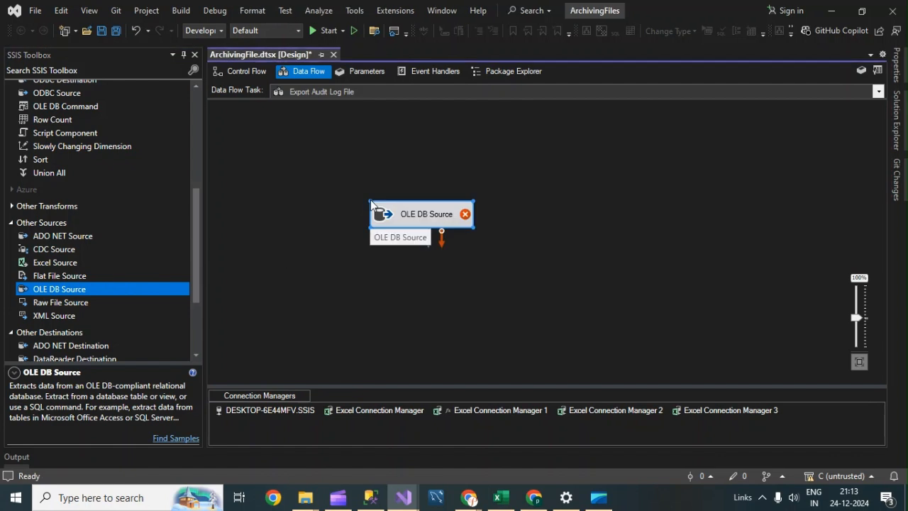
Step: Rename the OLE DB Source as Database Data
left_click(435, 217)
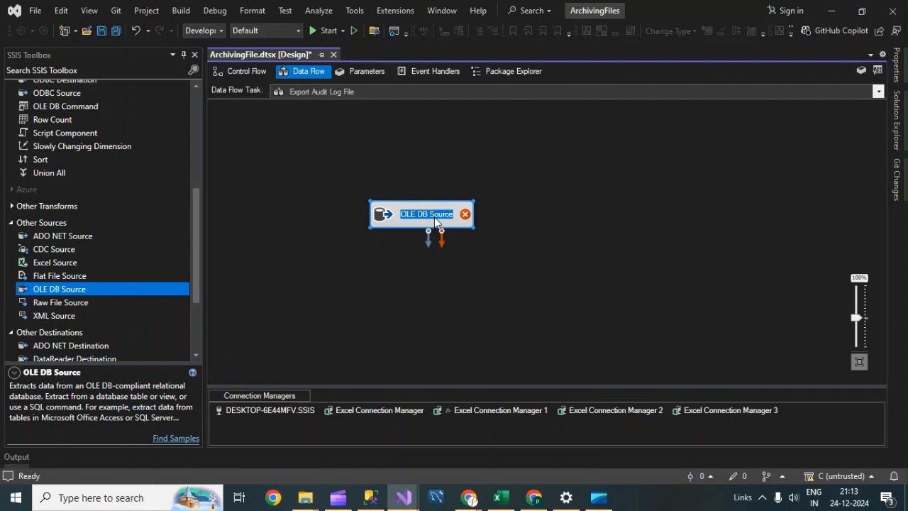
key("shift")
key("shift")
key("shift")
key("shift")
key("shift")
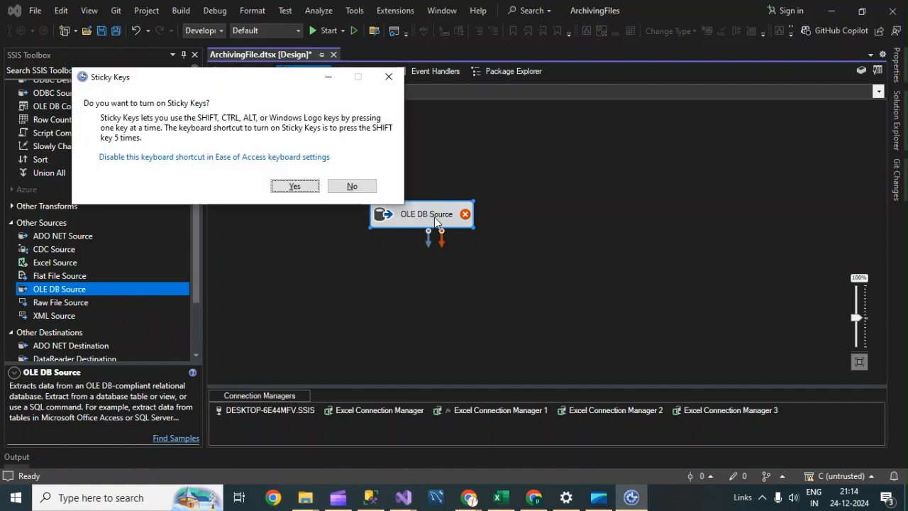
left_click(351, 186)
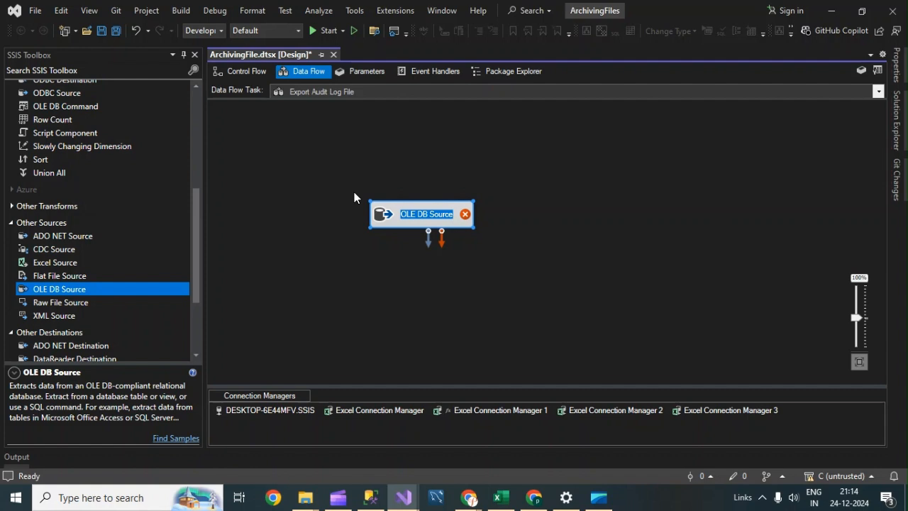
type("Data")
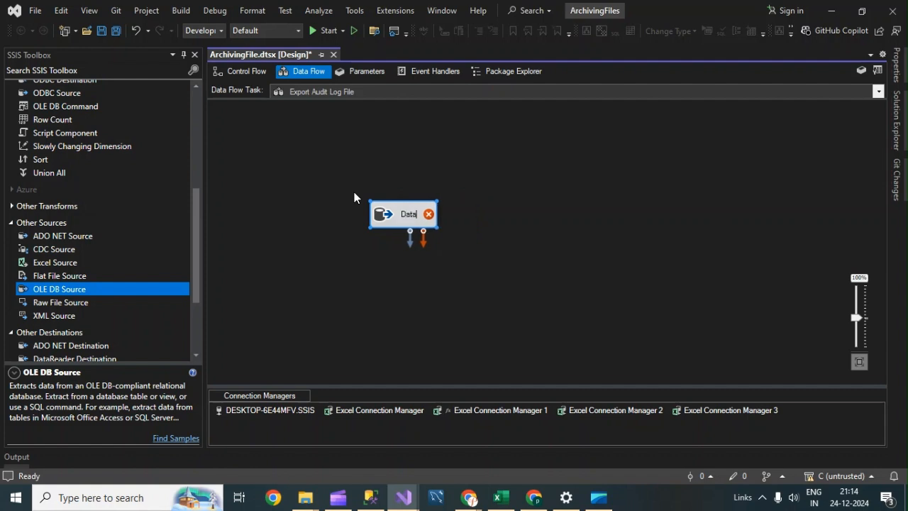
type("base ")
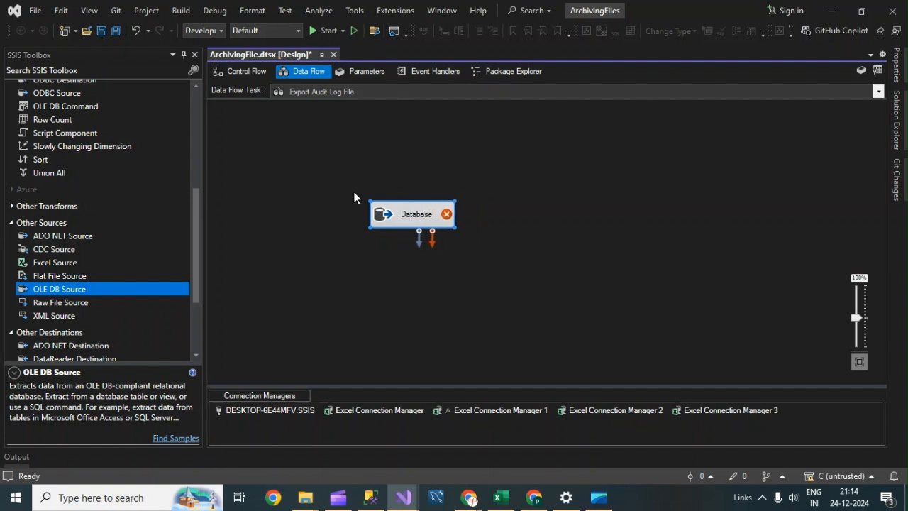
type("Data")
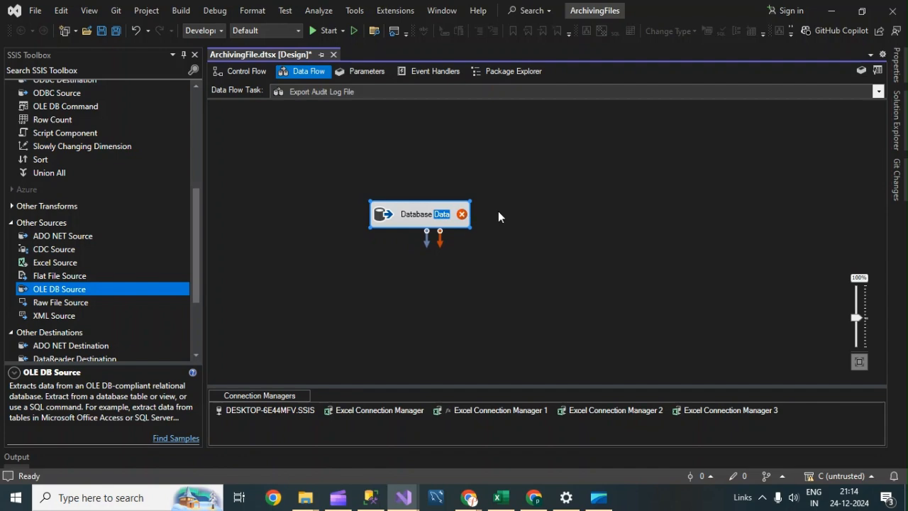
left_click(555, 224)
Step: Open the Database Data source for editing and check its data access mode options
left_click(403, 209)
double_click(434, 212)
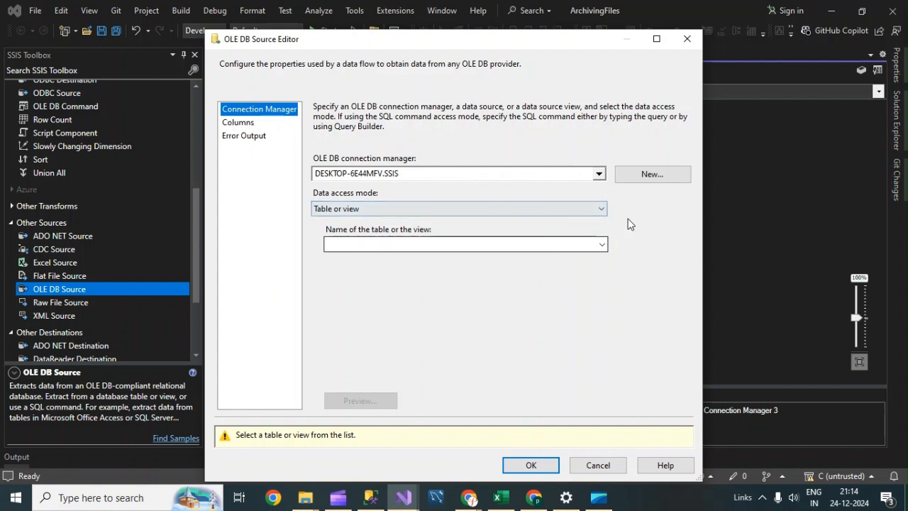
left_click(444, 207)
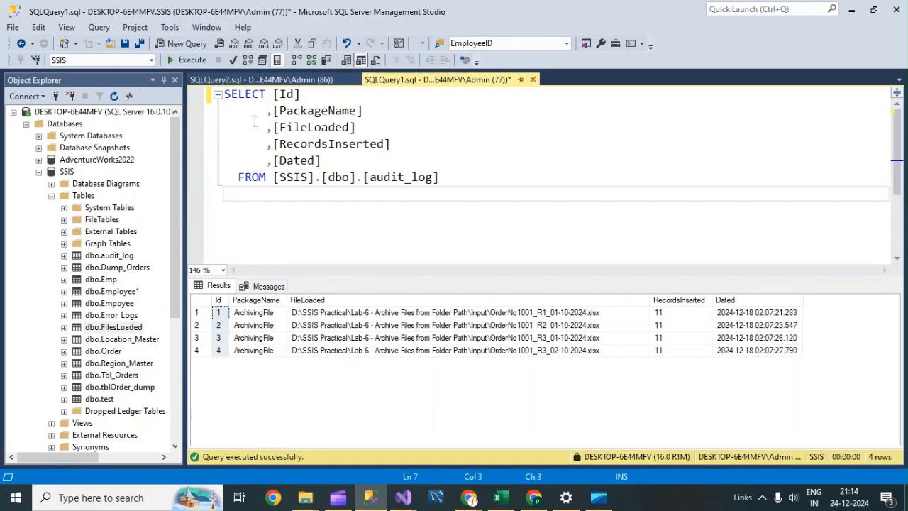
Step: In SQL Server Management Studio, run the SELECT query on [SSIS].[dbo].[audit_log] and copy the whole query text
left_click_drag(458, 188, 216, 98)
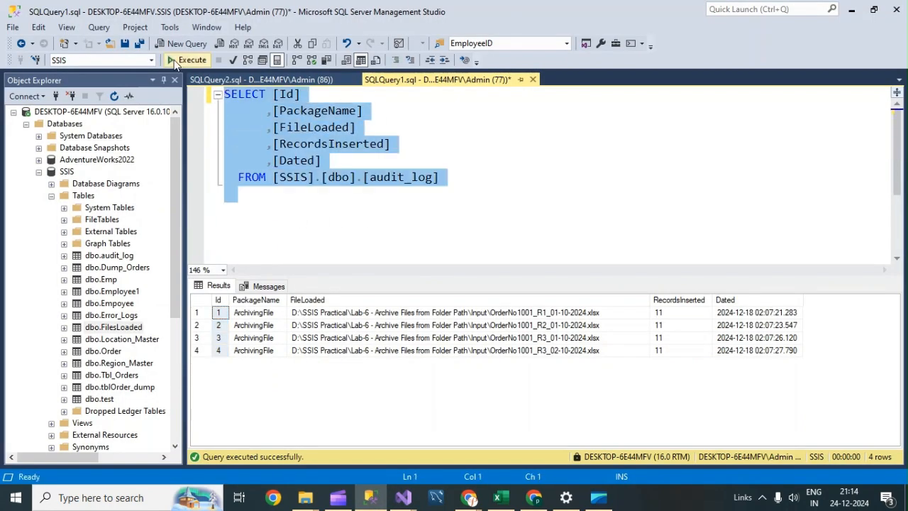
left_click(174, 60)
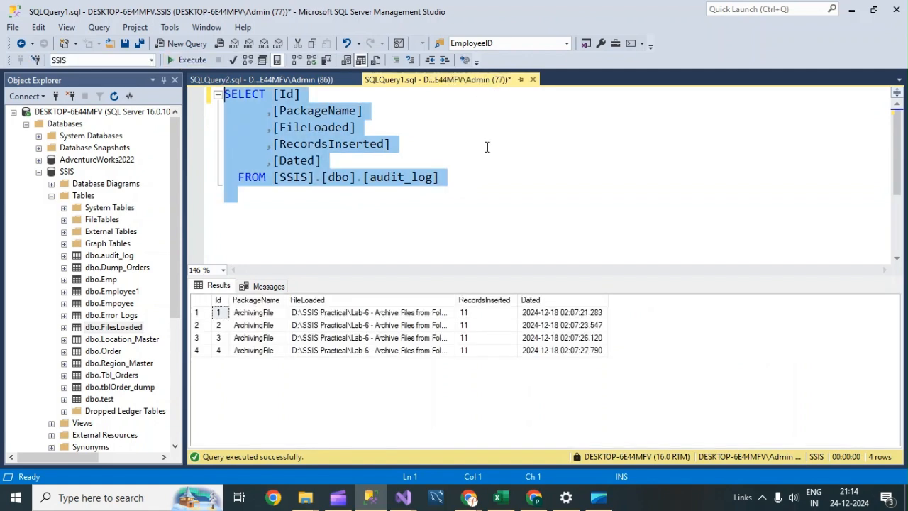
left_click(418, 174)
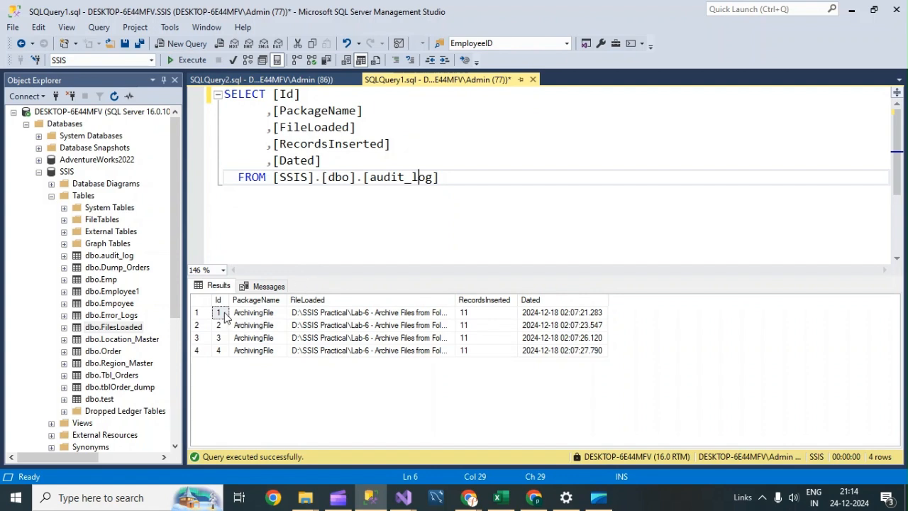
left_click_drag(472, 186, 215, 99)
key("ctrl+c")
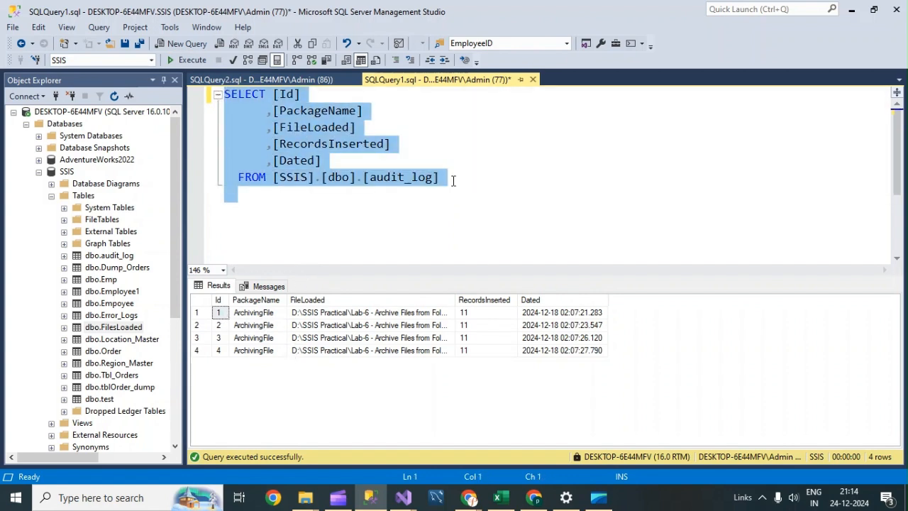
Step: Back in Visual Studio, set the source's data access mode to SQL command and paste the audit_log query as its command text
left_click(410, 497)
left_click(475, 434)
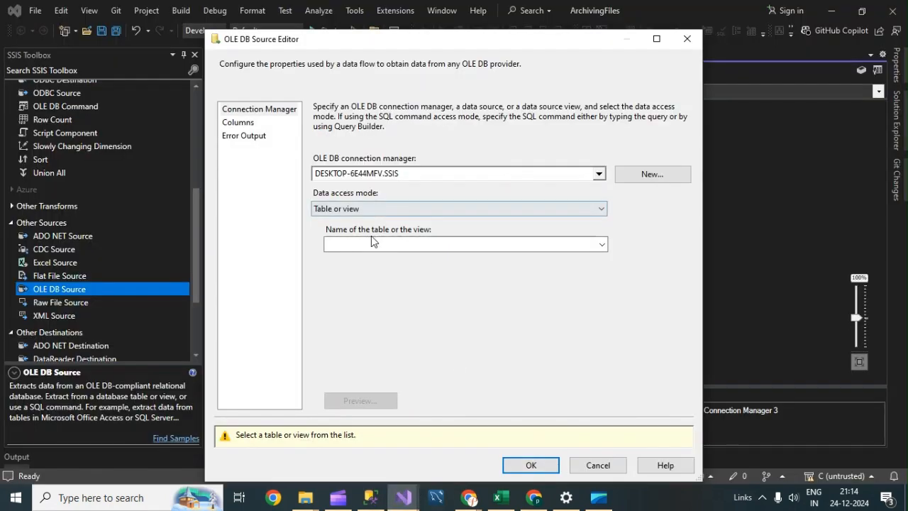
left_click(454, 210)
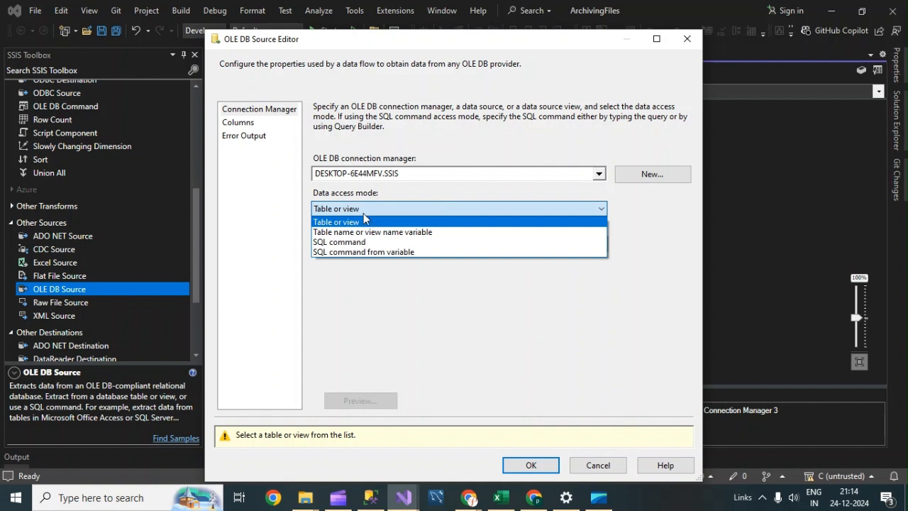
left_click(351, 242)
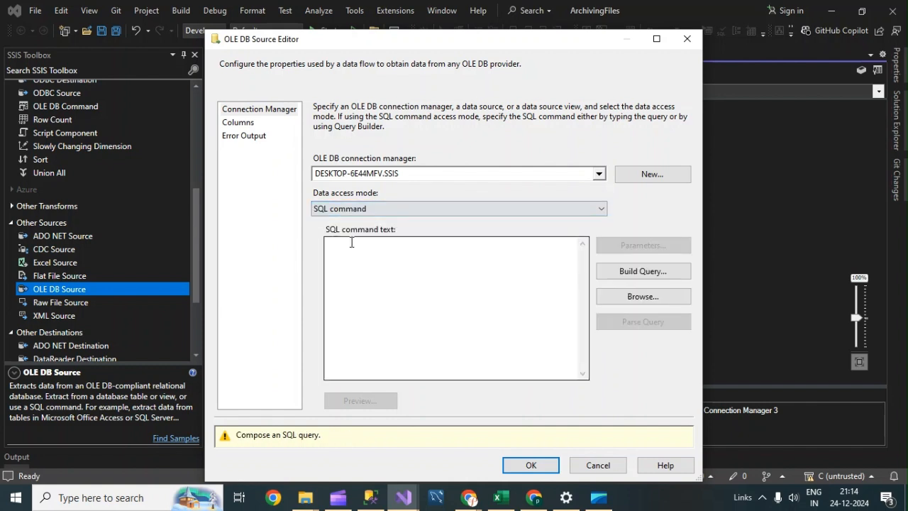
left_click(415, 264)
key("ctrl+v")
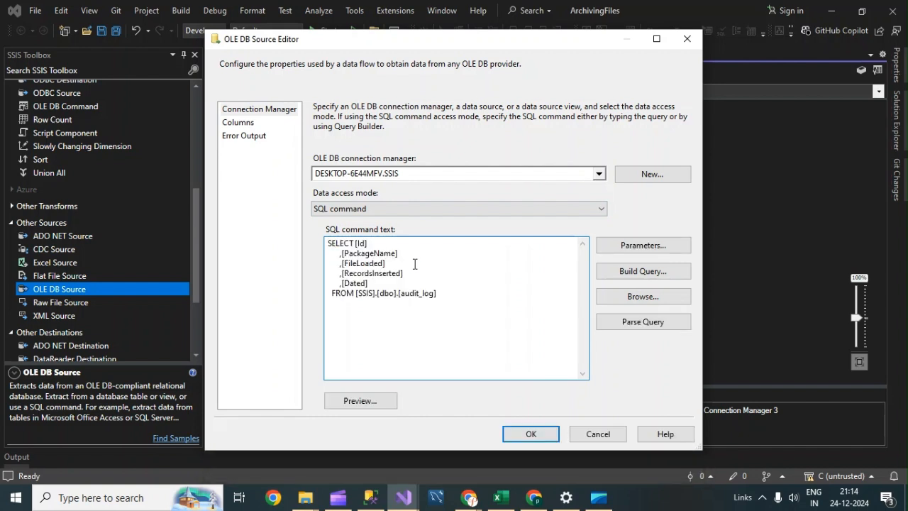
Step: Preview the source query's rows and compare them with the audit_log results in SQL Server Management Studio
left_click(375, 402)
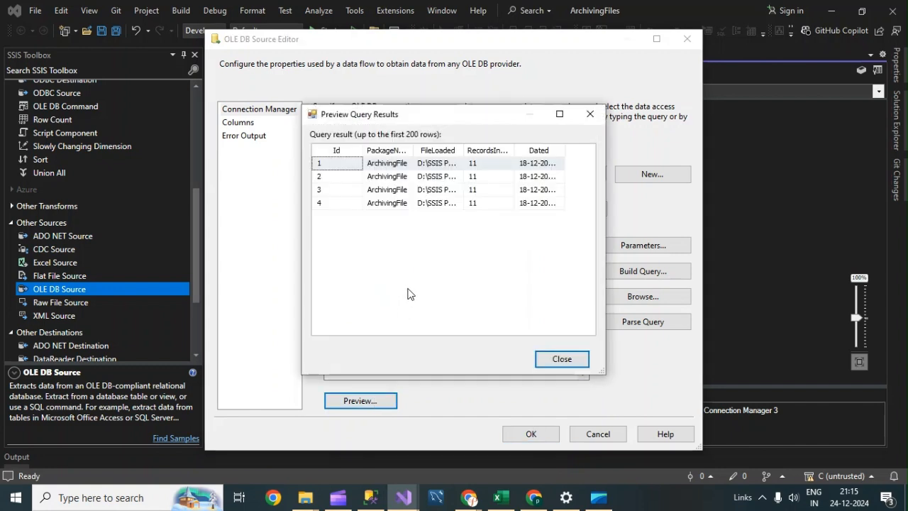
left_click_drag(331, 166, 328, 198)
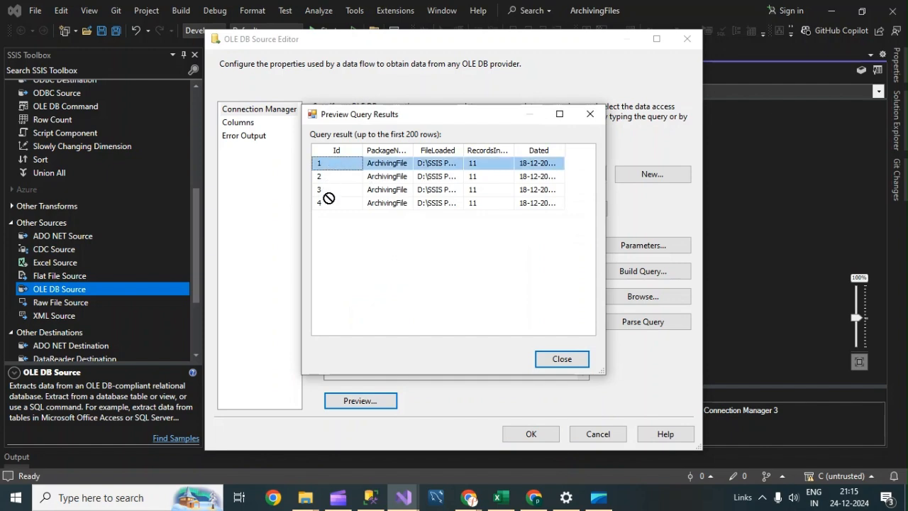
left_click(372, 497)
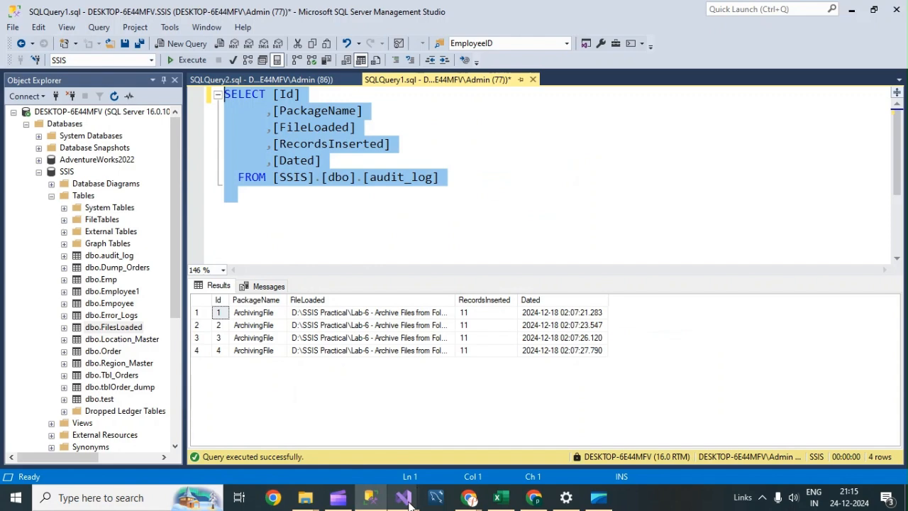
left_click(406, 499)
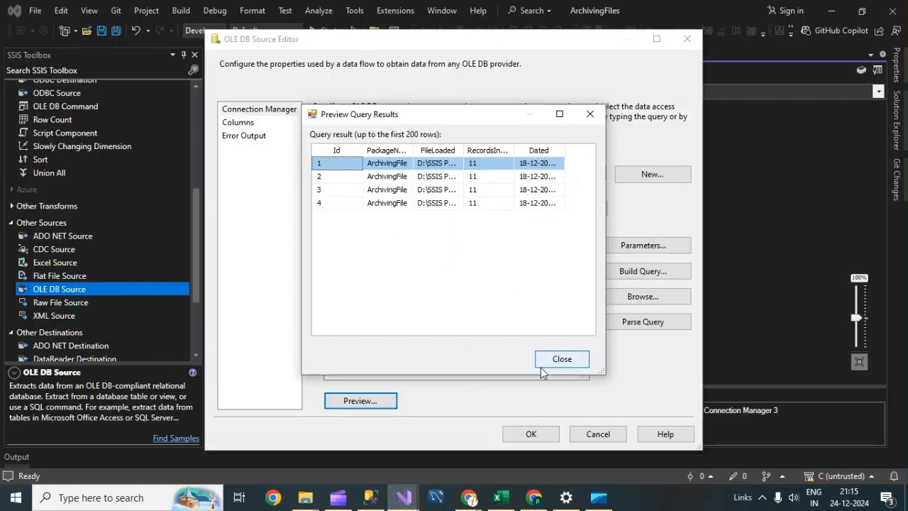
left_click(561, 360)
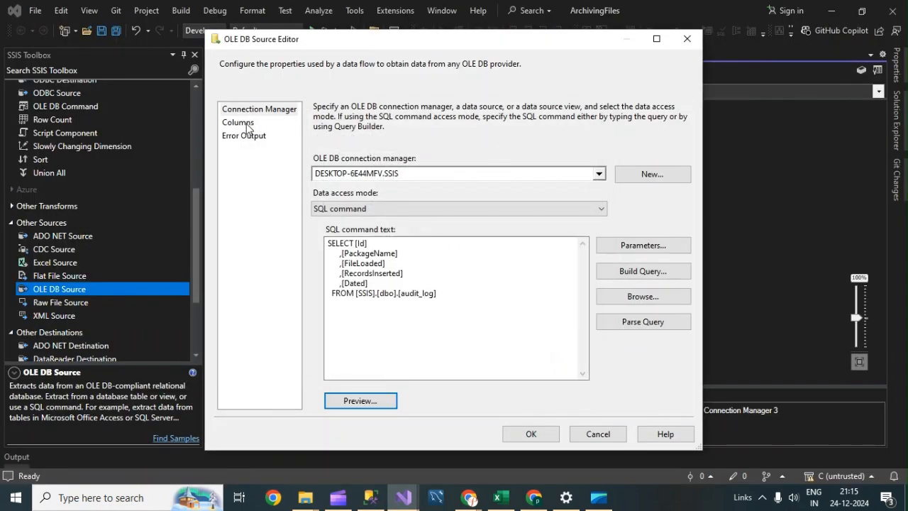
Step: Rename the output column of the external column Id as SrNo and accept the OLE DB source settings
left_click(244, 124)
left_click(353, 286)
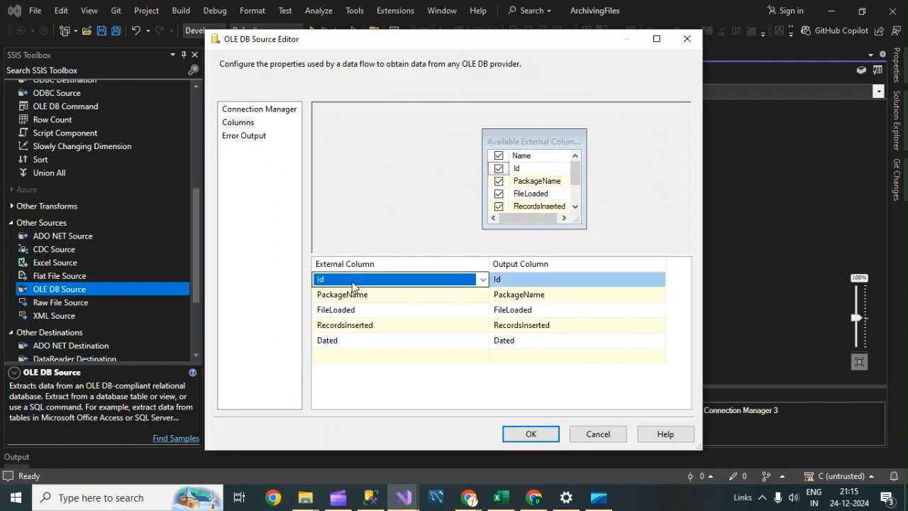
left_click(549, 285)
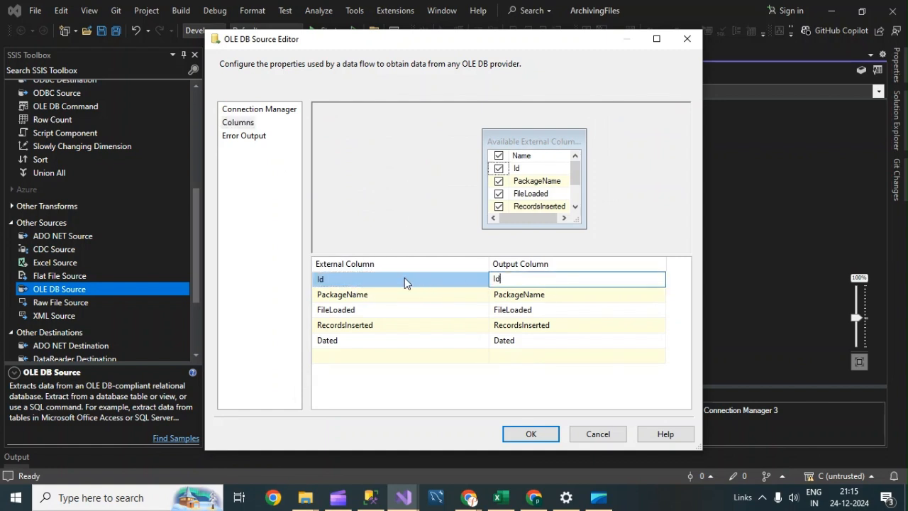
left_click_drag(529, 278, 486, 279)
type("S")
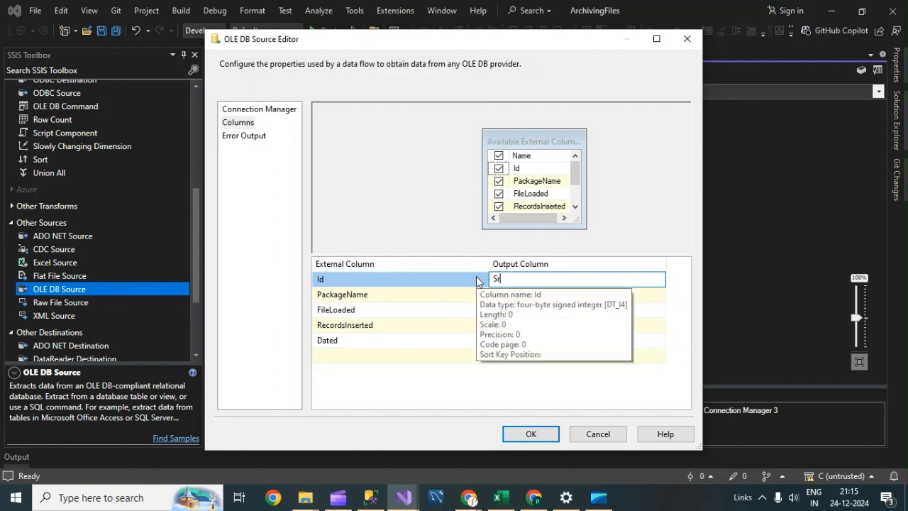
type("rNo")
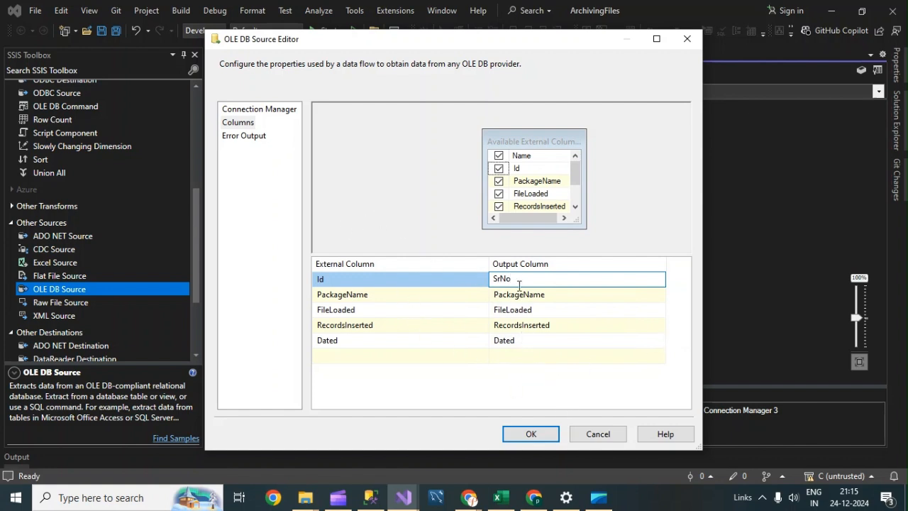
left_click(547, 432)
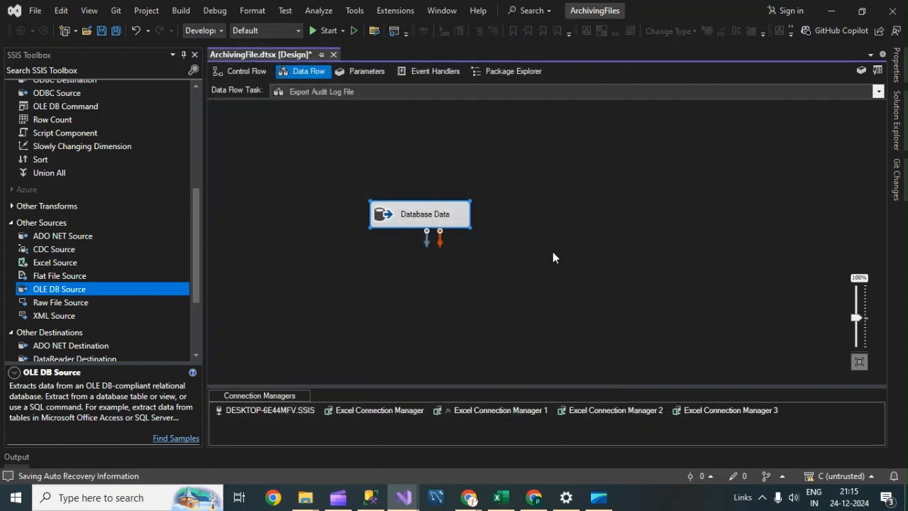
Step: Move the Database Data source slightly up and add an Excel Destination below it in the data flow
left_click_drag(402, 213, 423, 186)
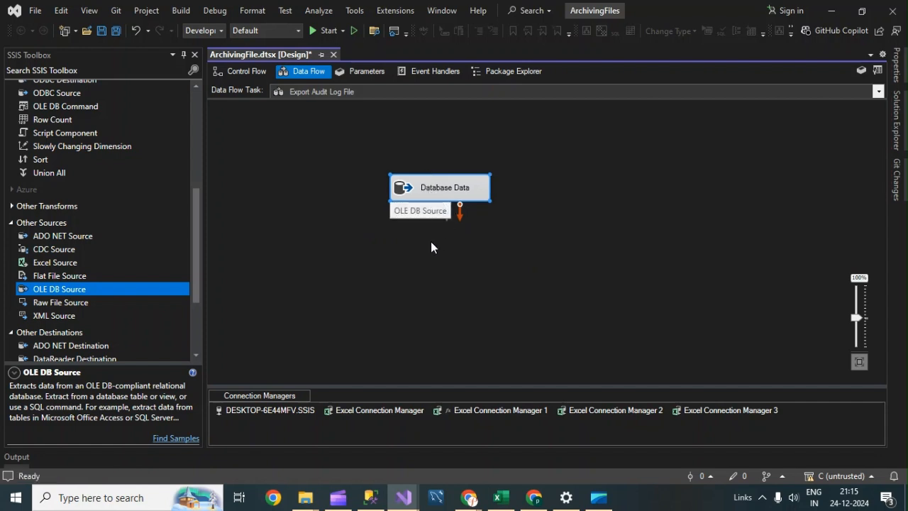
left_click_drag(198, 198, 199, 245)
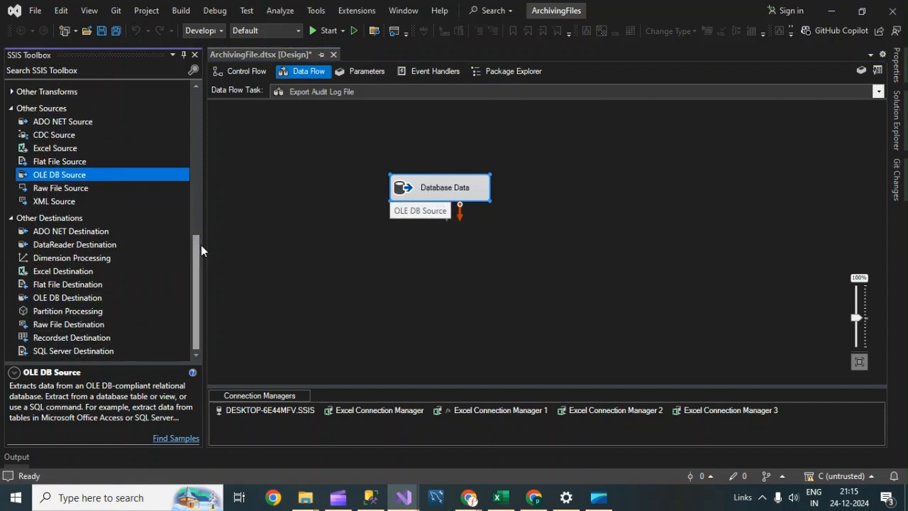
left_click(56, 274)
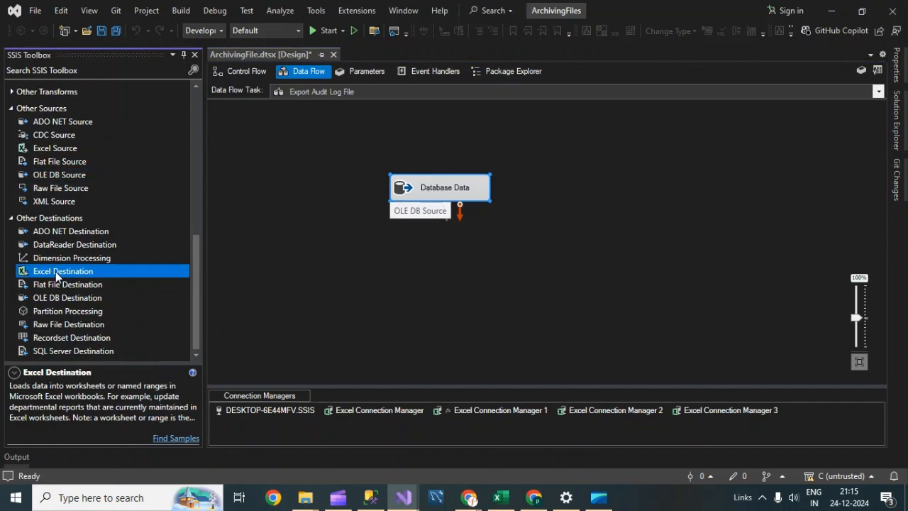
left_click_drag(56, 272, 434, 278)
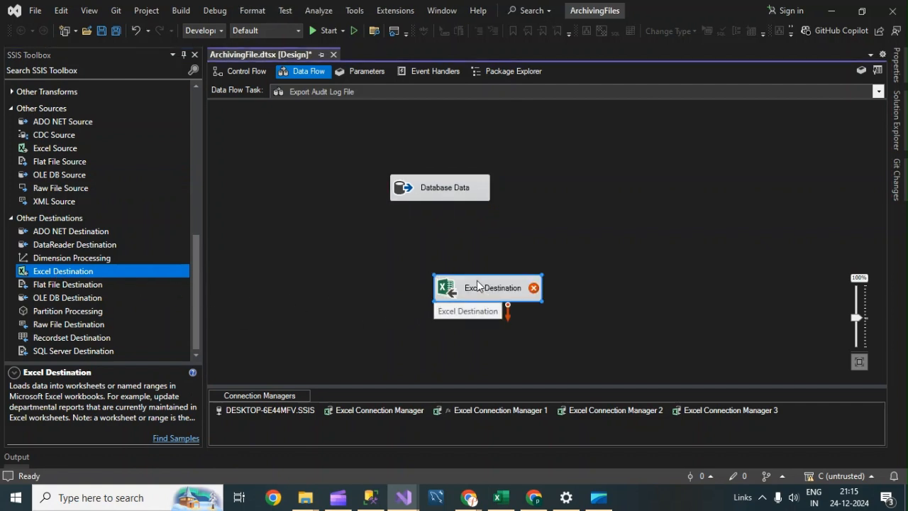
Step: Move the Excel Destination to sit directly below Database Data and connect the source's regular output to it
left_click_drag(461, 286, 421, 282)
left_click(445, 193)
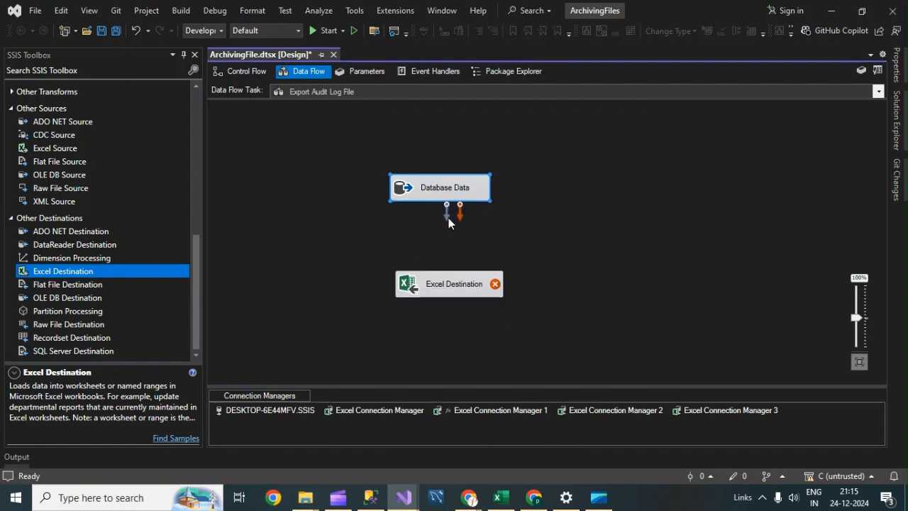
left_click_drag(449, 218, 442, 278)
left_click(442, 278)
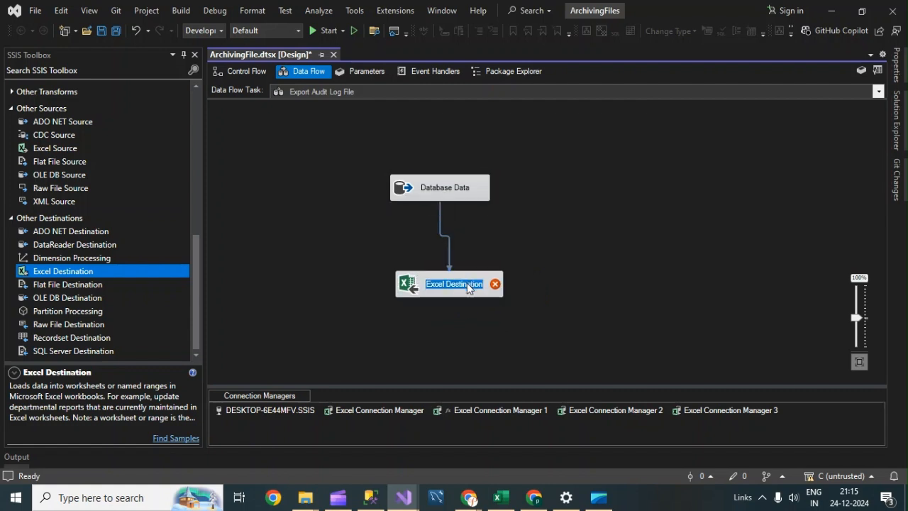
Step: Open the Excel Destination for editing and start creating a new Excel connection manager
right_click(471, 279)
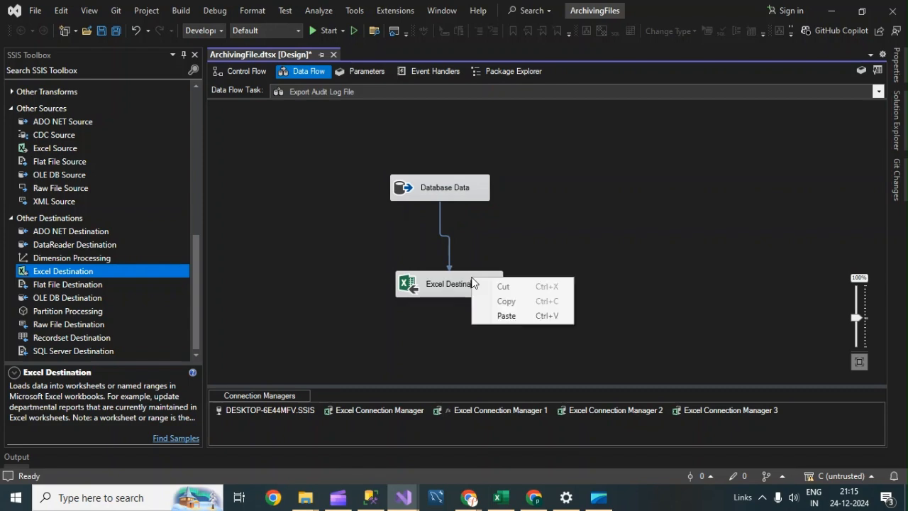
left_click(443, 297)
right_click(494, 288)
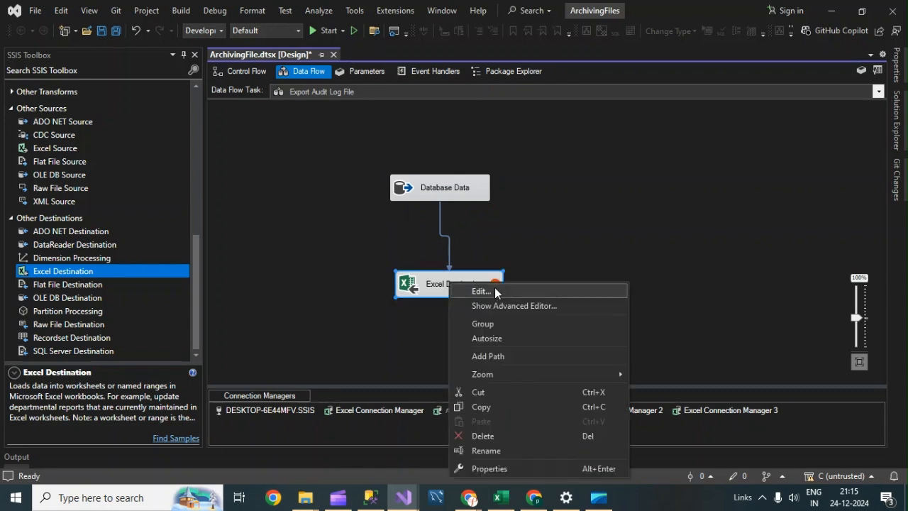
left_click(499, 289)
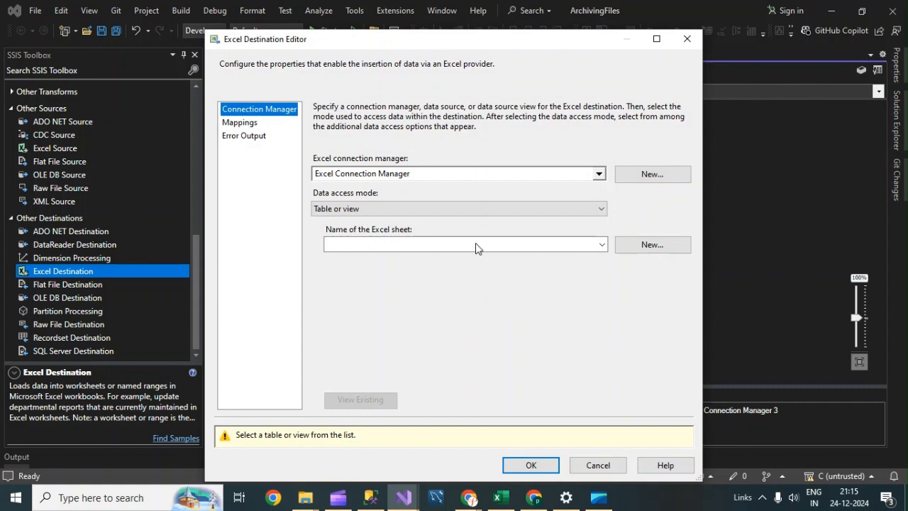
left_click(654, 176)
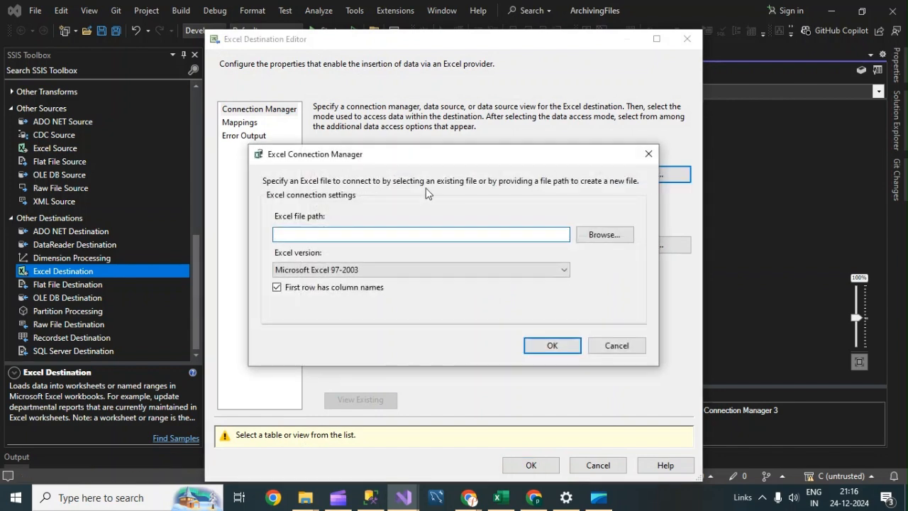
Step: Set the connection's Excel file to Audit Log File.xlsx in the Log Files folder of the SSIS Practical Lab-7 folder and accept it
left_click(617, 237)
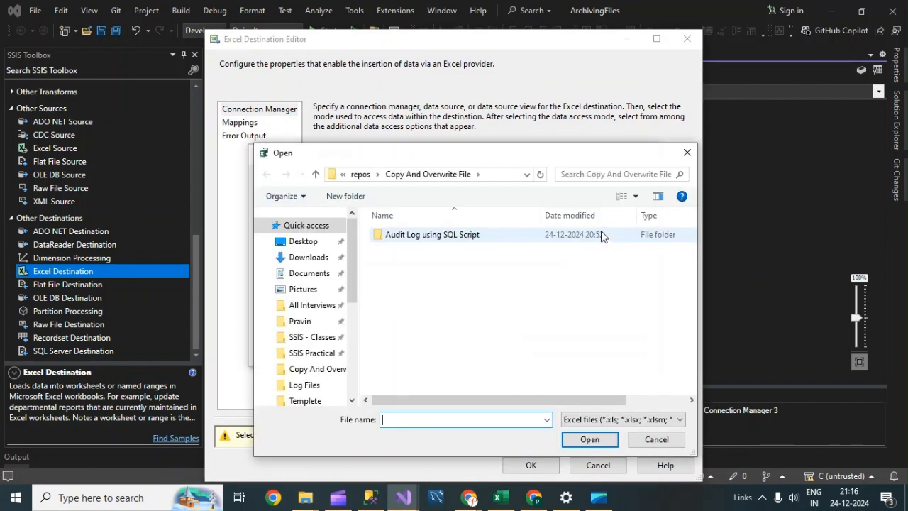
scroll(349, 289, "down", 3)
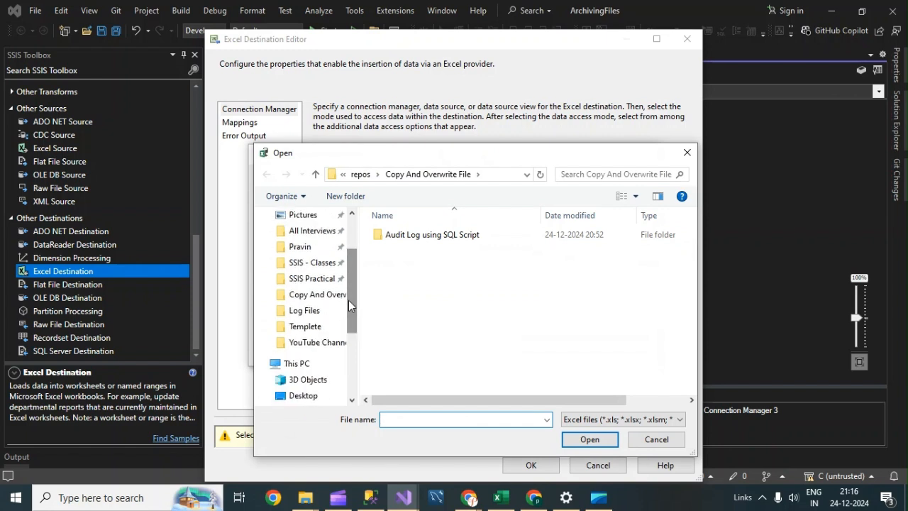
left_click(308, 279)
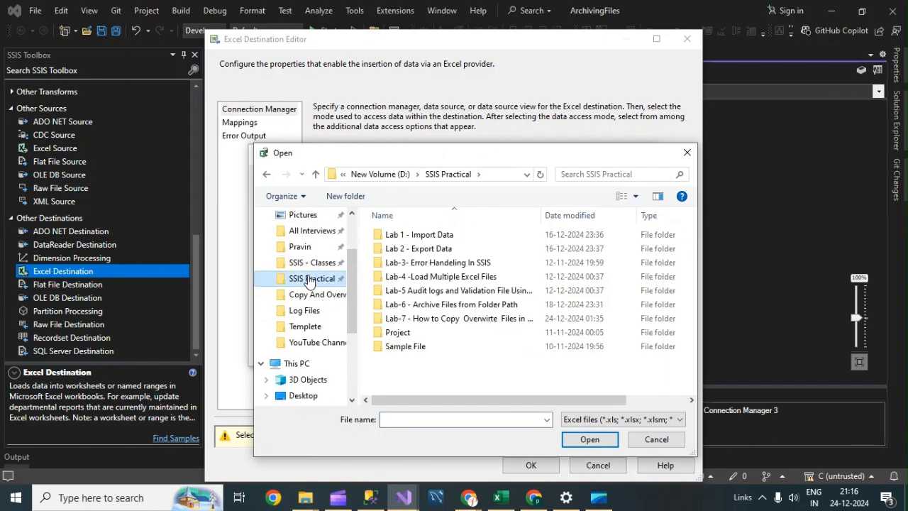
left_click(426, 320)
double_click(426, 320)
double_click(405, 266)
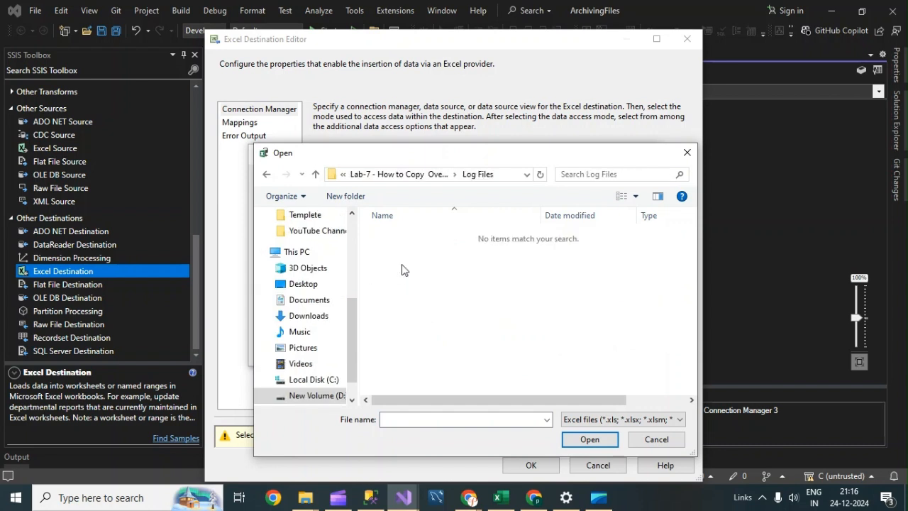
left_click(413, 419)
type("Audit L")
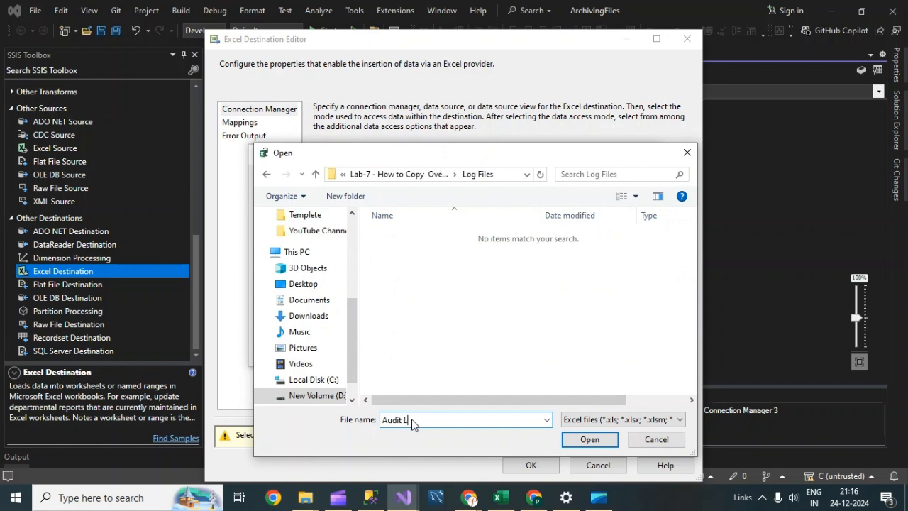
type("og File.xlsx")
left_click(588, 440)
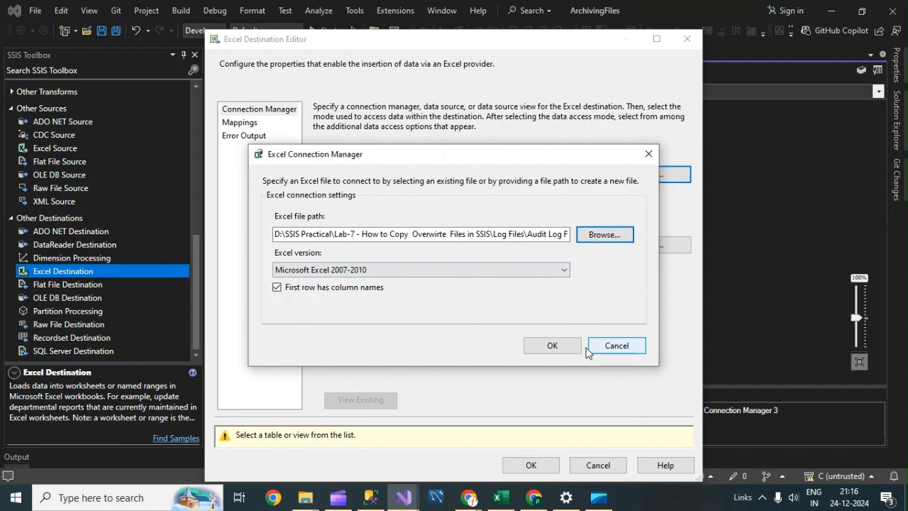
left_click(552, 344)
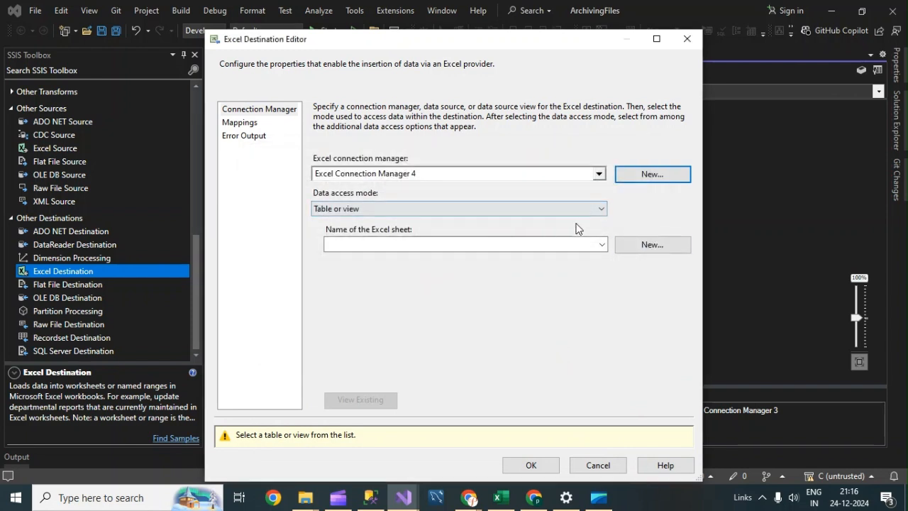
Step: Create a new Excel sheet for the destination, changing the table name in the CREATE TABLE statement to AuditLog
left_click(660, 246)
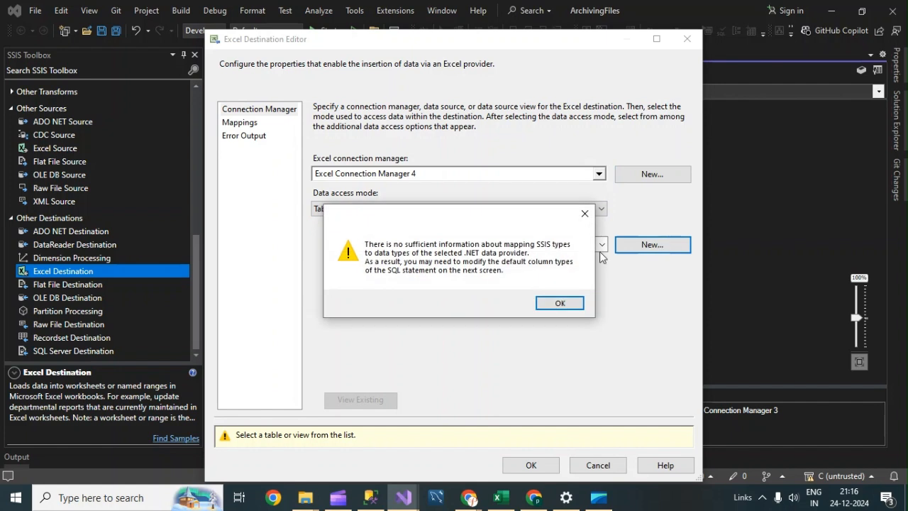
left_click(550, 305)
left_click(378, 166)
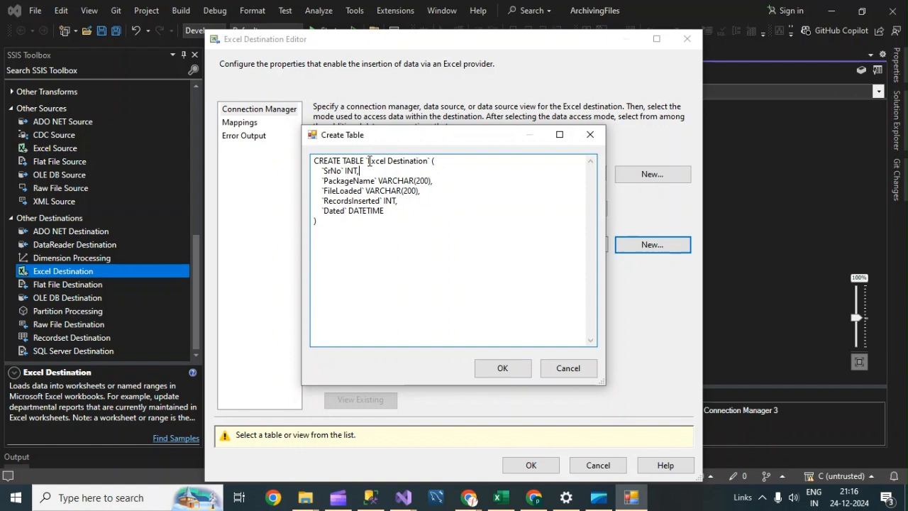
left_click_drag(368, 161, 427, 161)
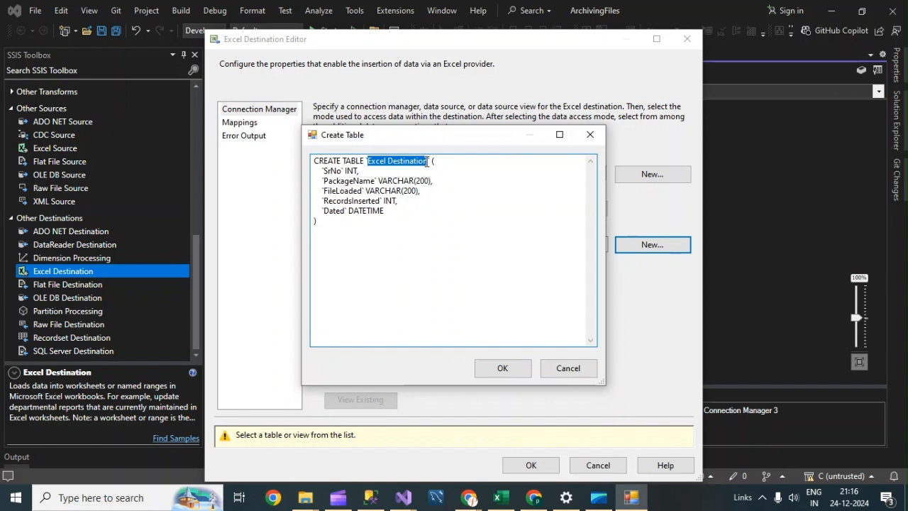
type("Audit")
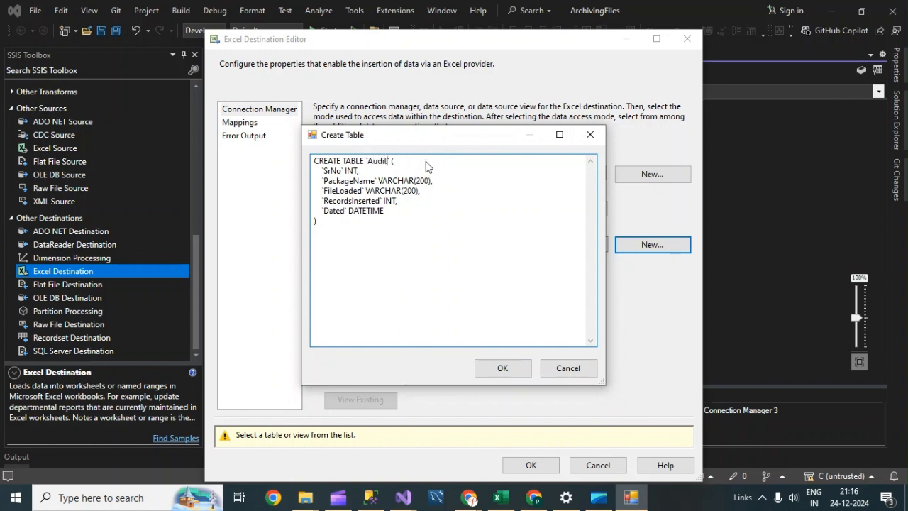
type("Log")
left_click(518, 368)
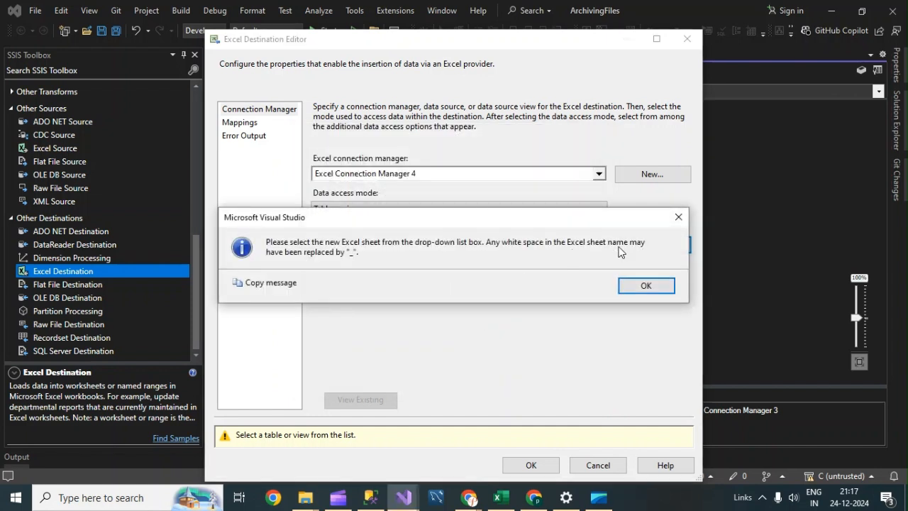
left_click(633, 286)
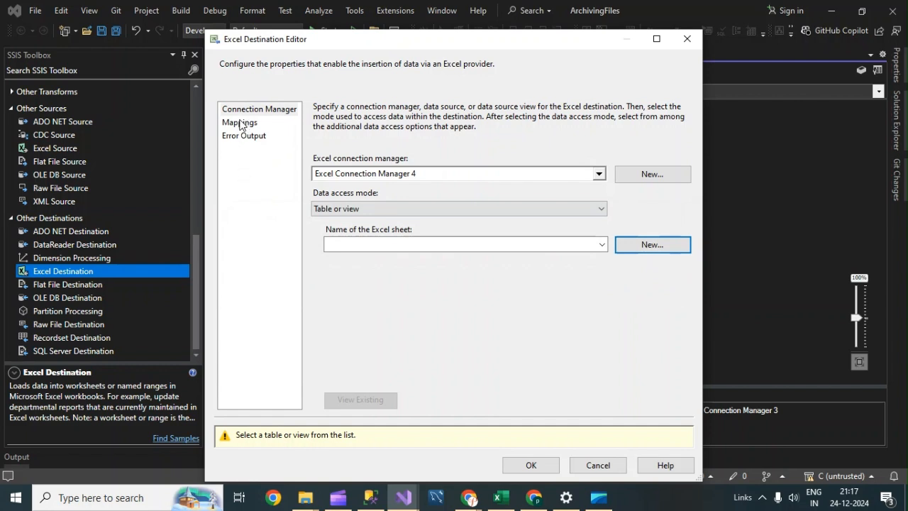
Step: Choose AuditLog$ as the destination sheet, map the input columns to its same-named columns, and accept the settings
left_click(603, 244)
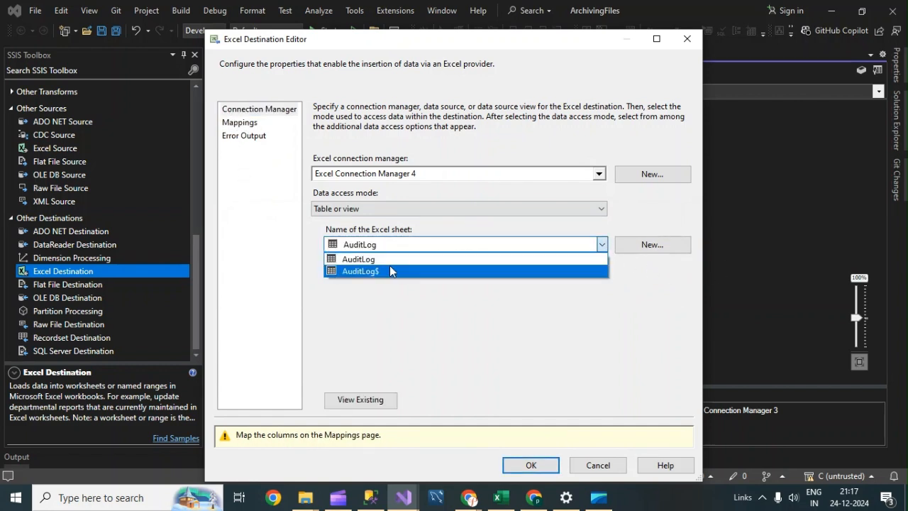
left_click(387, 271)
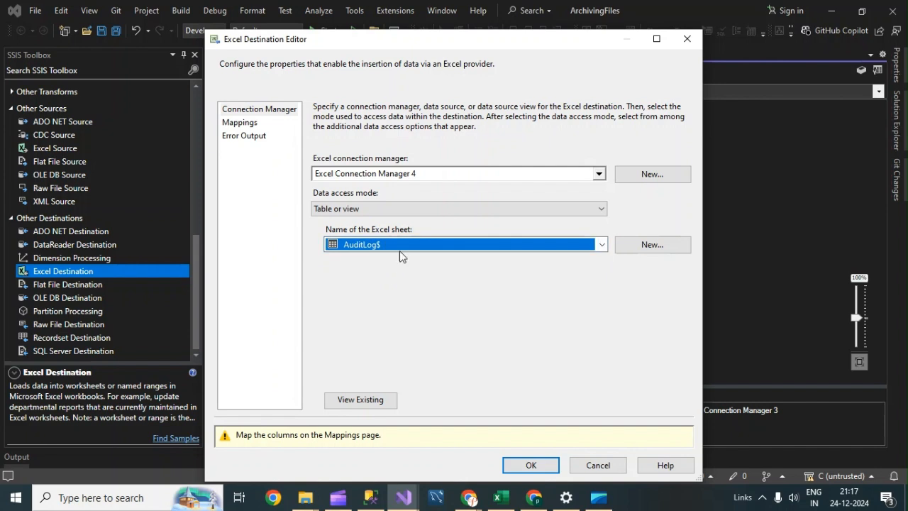
left_click(234, 124)
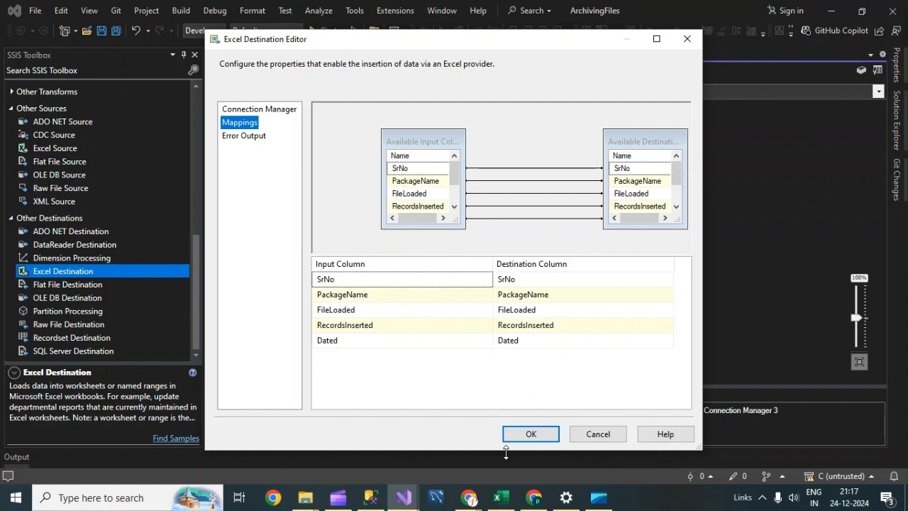
left_click(532, 435)
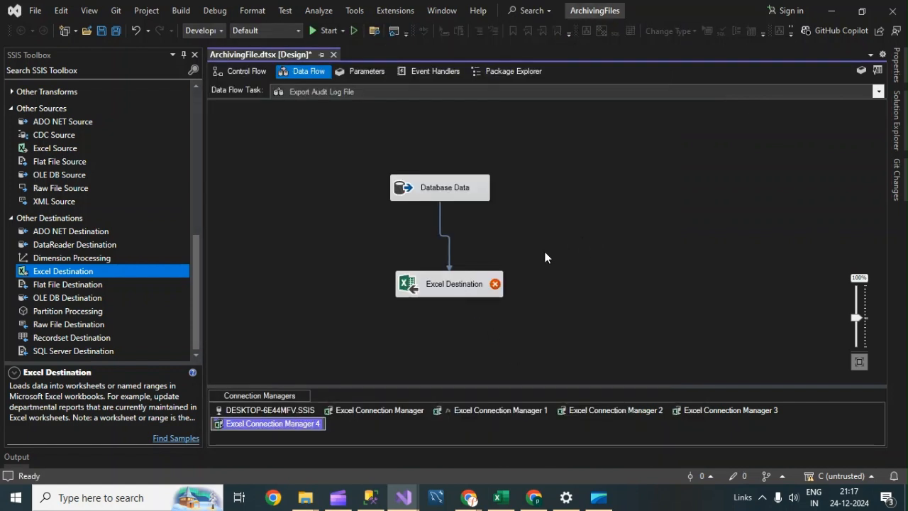
Step: Show the Error List with errors included, read the Excel Destination's validation errors, and close the list
mouse_move(495, 285)
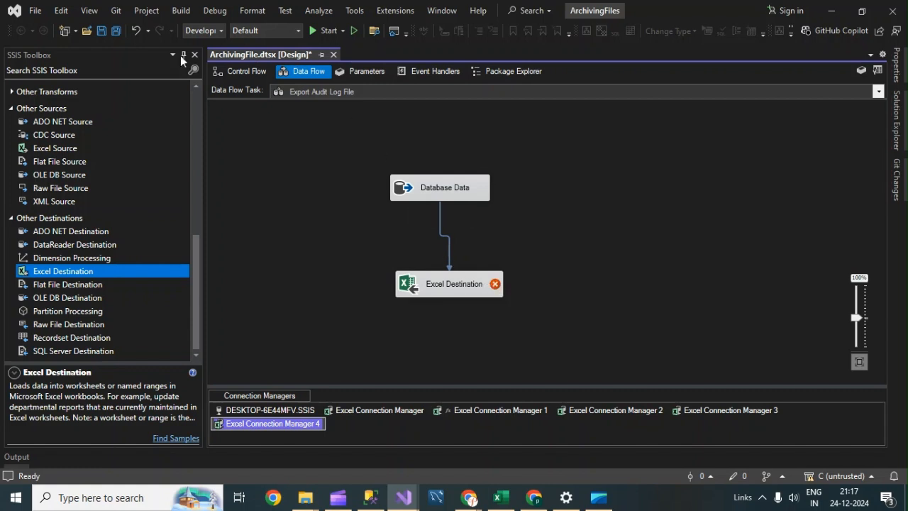
left_click(89, 11)
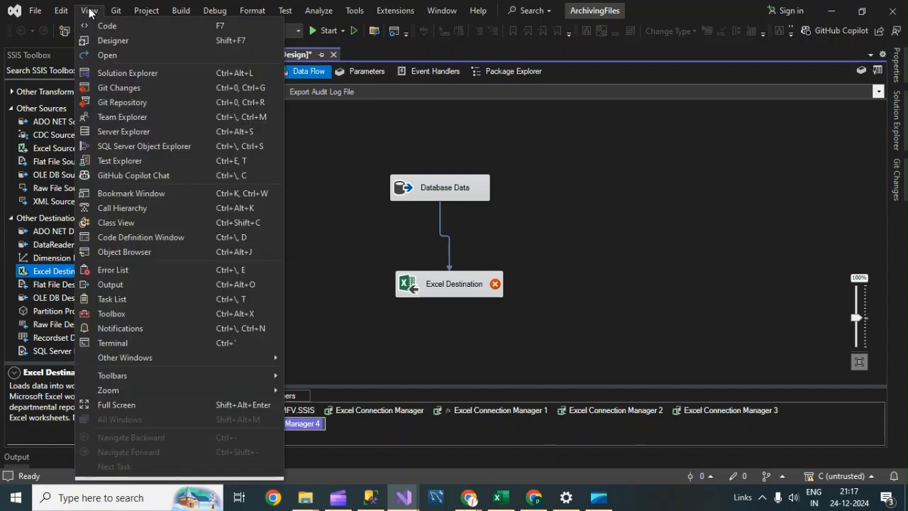
left_click(115, 270)
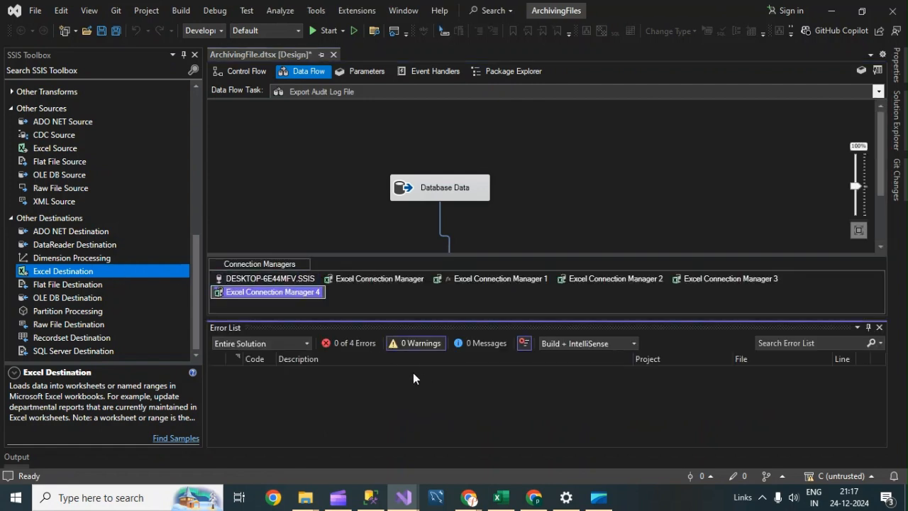
left_click(87, 11)
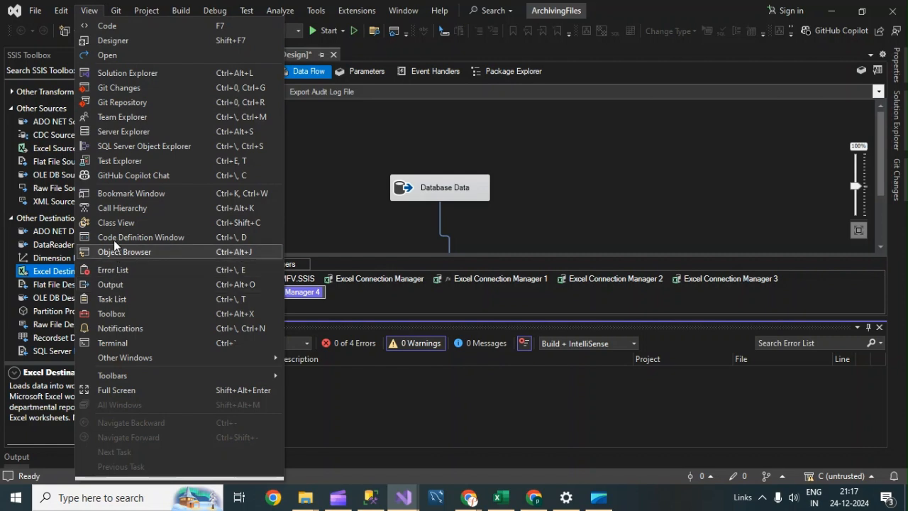
left_click(114, 283)
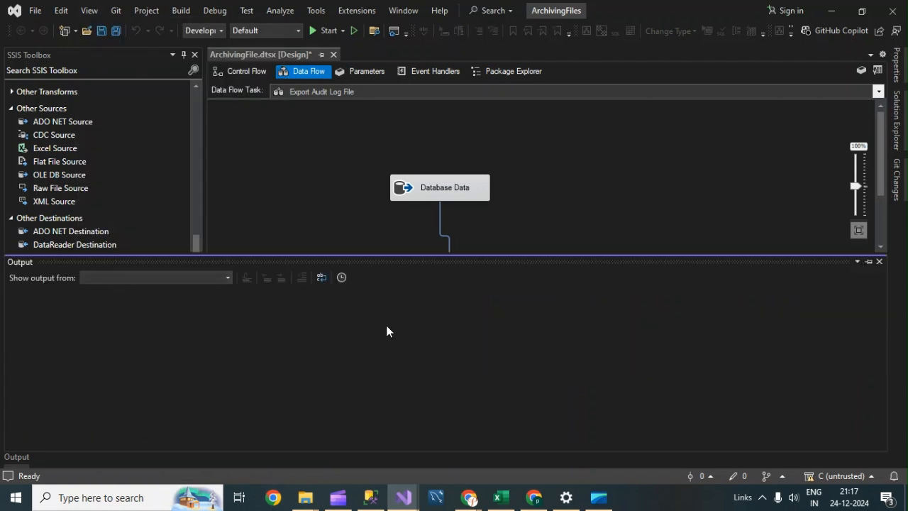
left_click(552, 206)
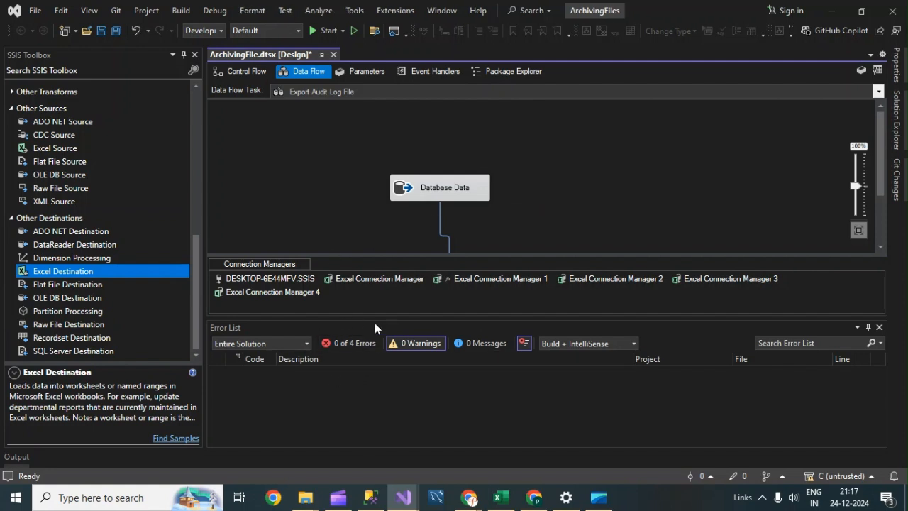
left_click(364, 341)
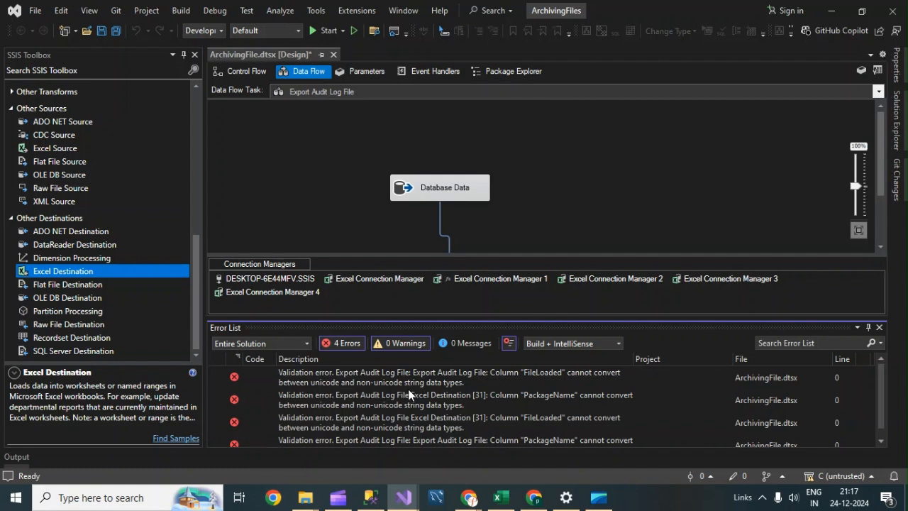
left_click(878, 328)
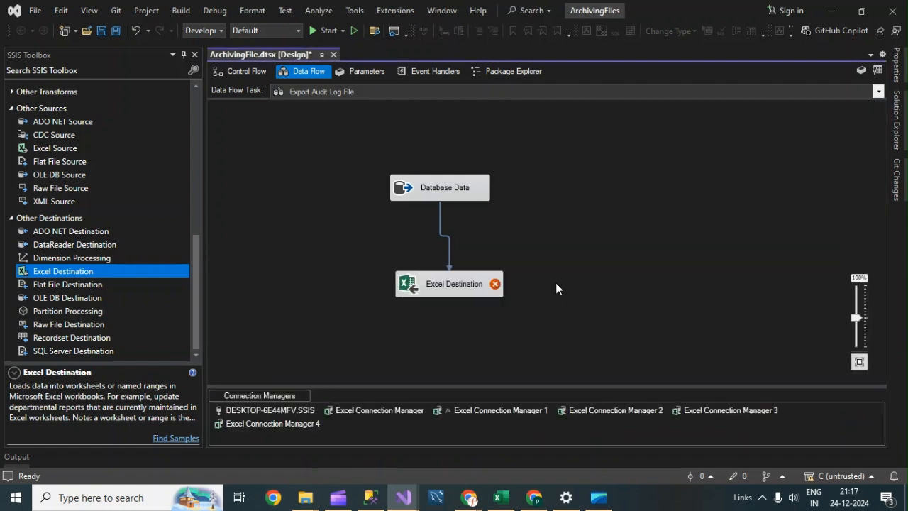
Step: Reopen the Excel Destination to review its column mappings against the source columns, leaving the settings as they are
double_click(465, 282)
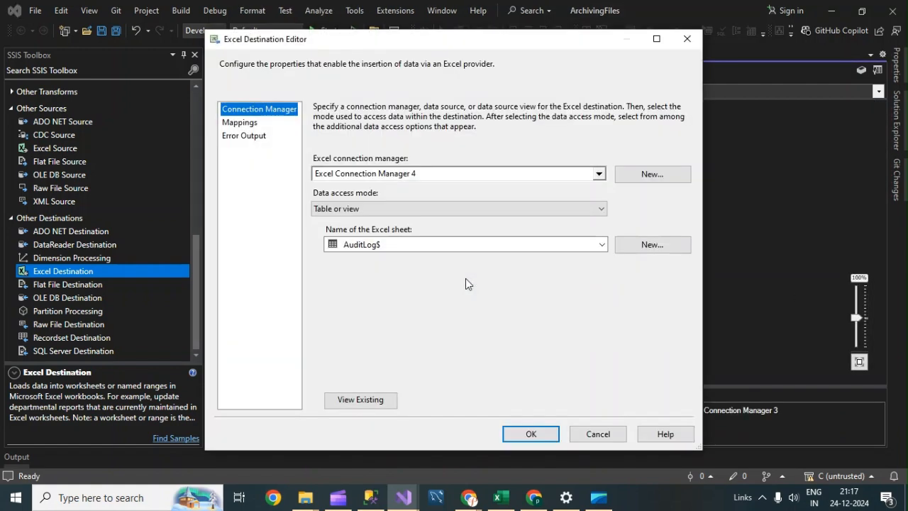
left_click(243, 123)
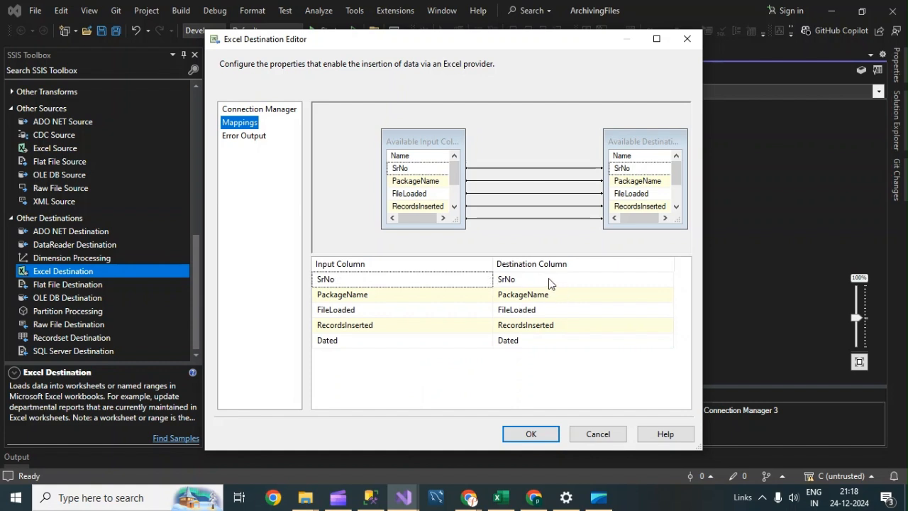
mouse_move(547, 281)
left_click(687, 38)
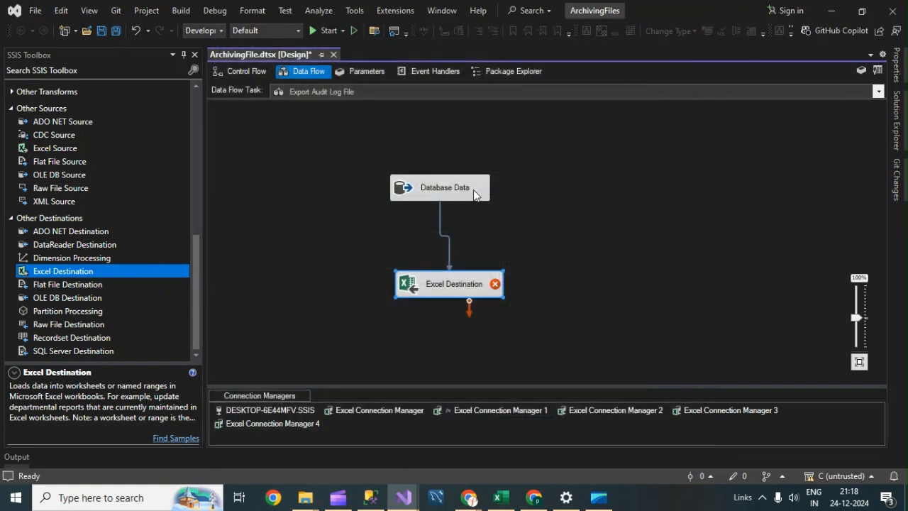
left_click(440, 213)
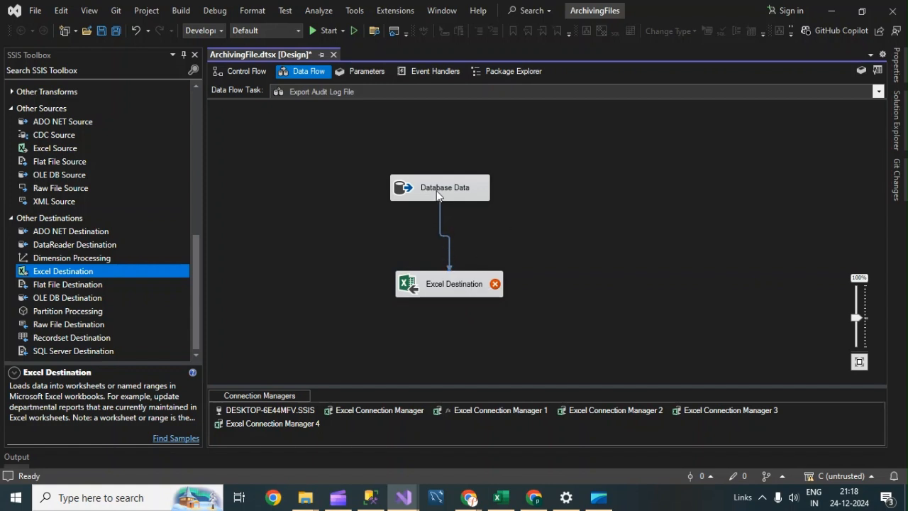
Step: Move the Database Data source higher up the data flow and delete the path linking it to the Excel Destination
left_click_drag(437, 191, 439, 154)
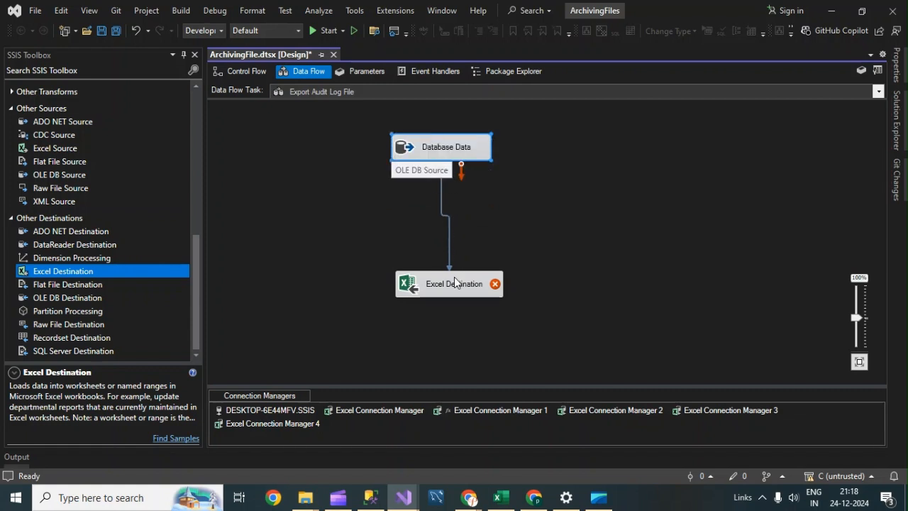
left_click(441, 194)
key("Delete")
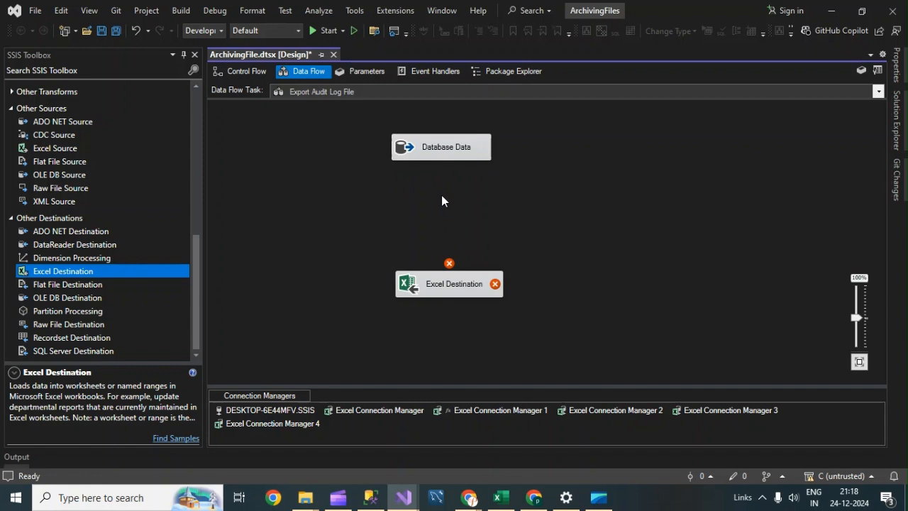
Step: Add a Data Conversion transformation between the source and destination, and connect the Database Data output to it
left_click(34, 131)
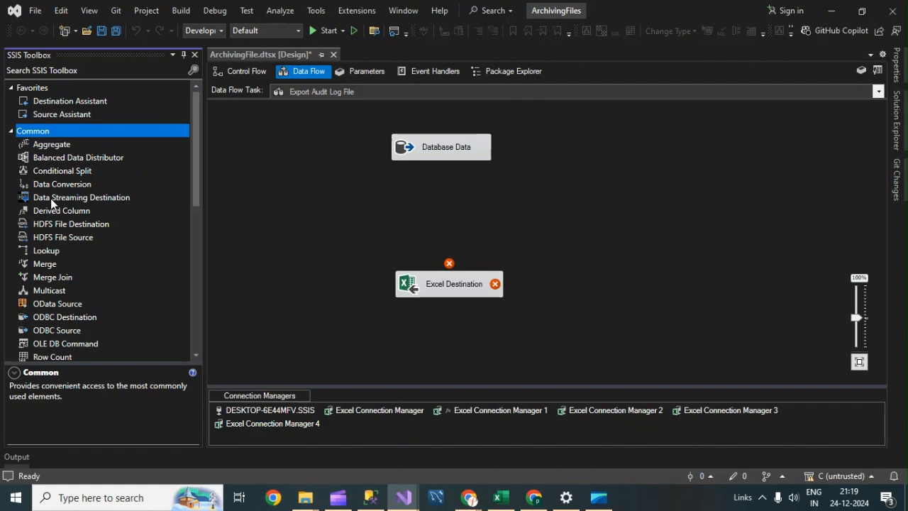
left_click_drag(53, 184, 436, 208)
left_click(437, 147)
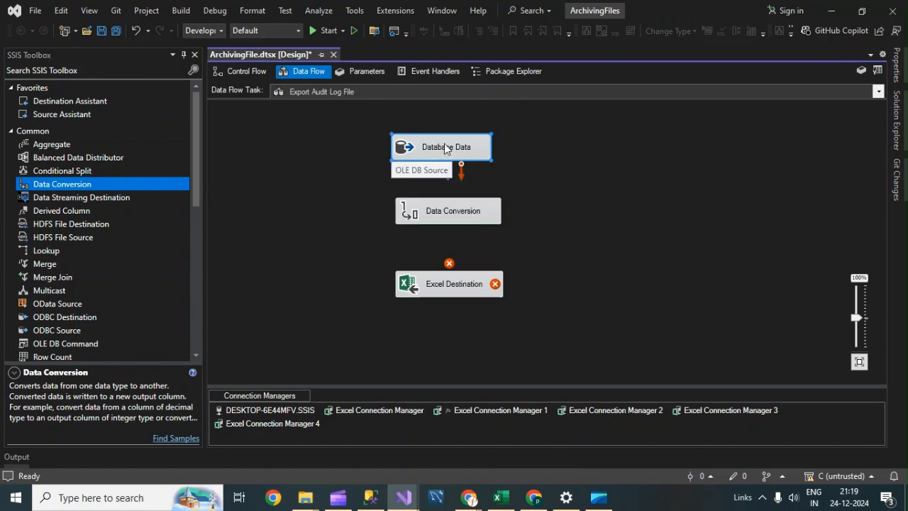
mouse_move(456, 273)
left_click(515, 172)
left_click(428, 154)
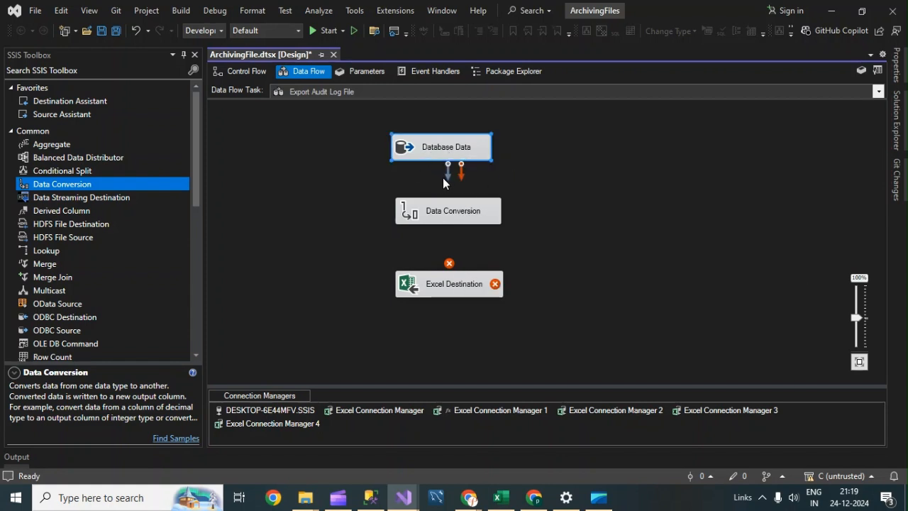
left_click_drag(448, 176, 450, 214)
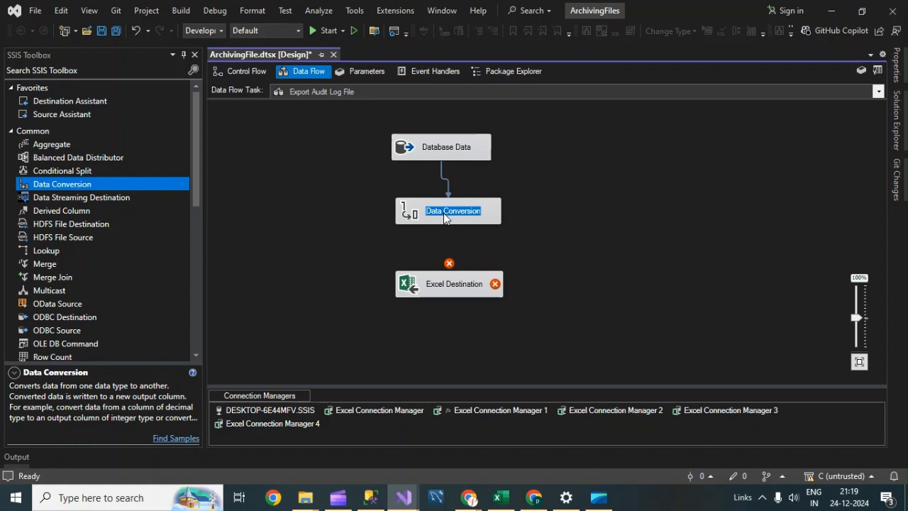
Step: Open the Data Conversion for editing and include the SrNo, PackageName, FileLoaded, RecordsInserted and Dated input columns
right_click(448, 204)
left_click(695, 218)
right_click(477, 204)
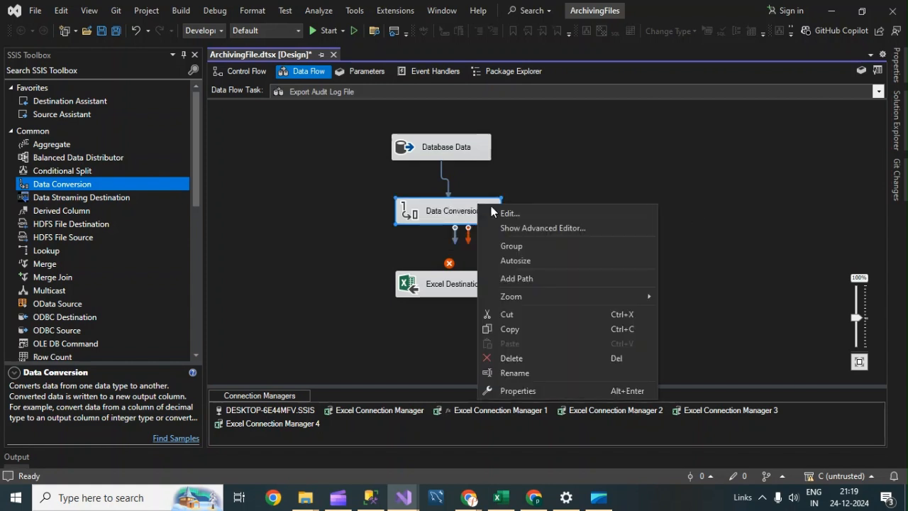
left_click(537, 214)
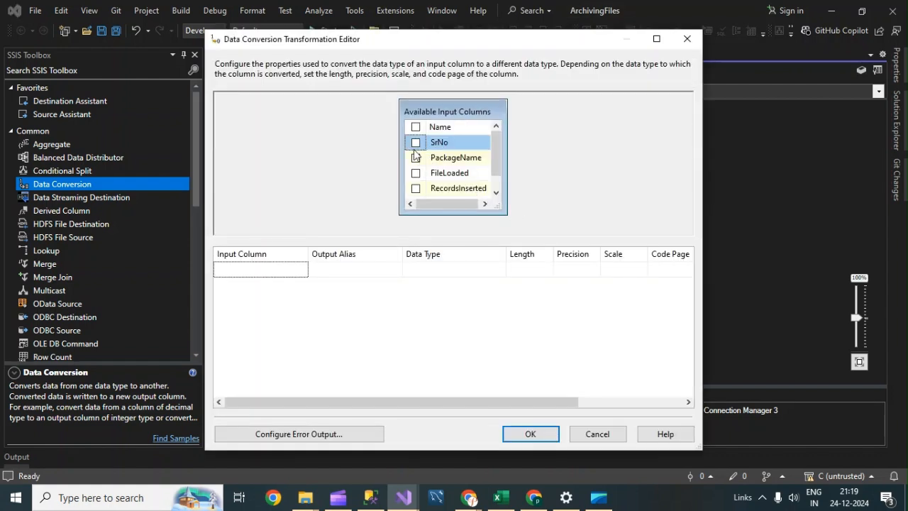
left_click(416, 142)
left_click(416, 157)
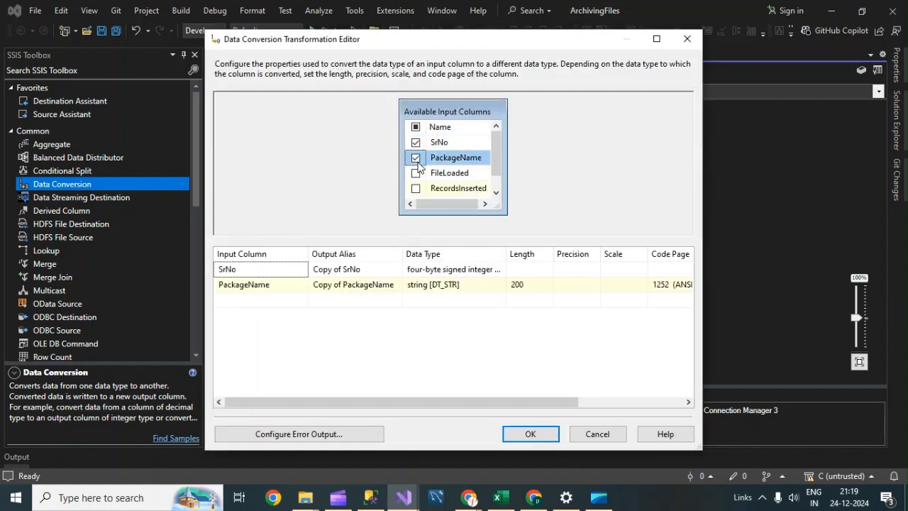
left_click(416, 173)
left_click(416, 188)
left_click_drag(497, 156, 503, 182)
left_click(416, 188)
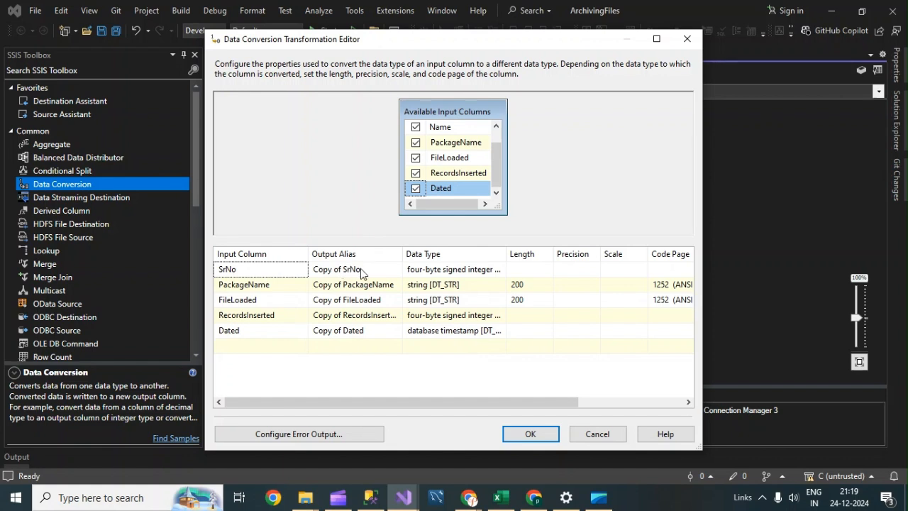
Step: Widen the data type column and set the SrNo and PackageName conversions to Unicode string [DT_WSTR]
left_click(488, 271)
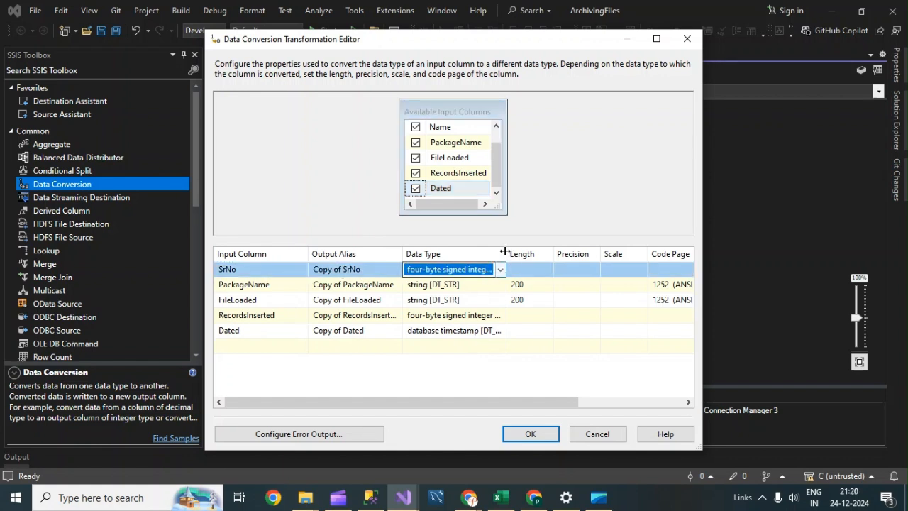
left_click_drag(506, 253, 610, 268)
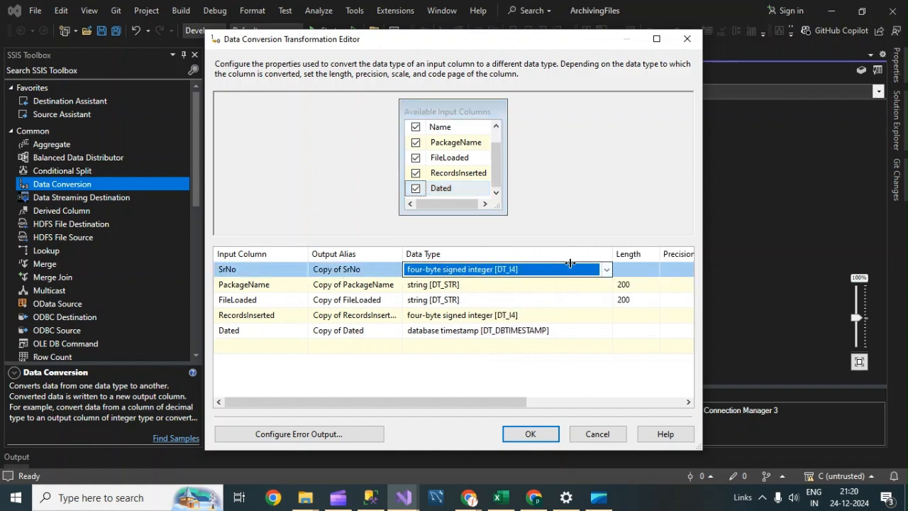
left_click(605, 270)
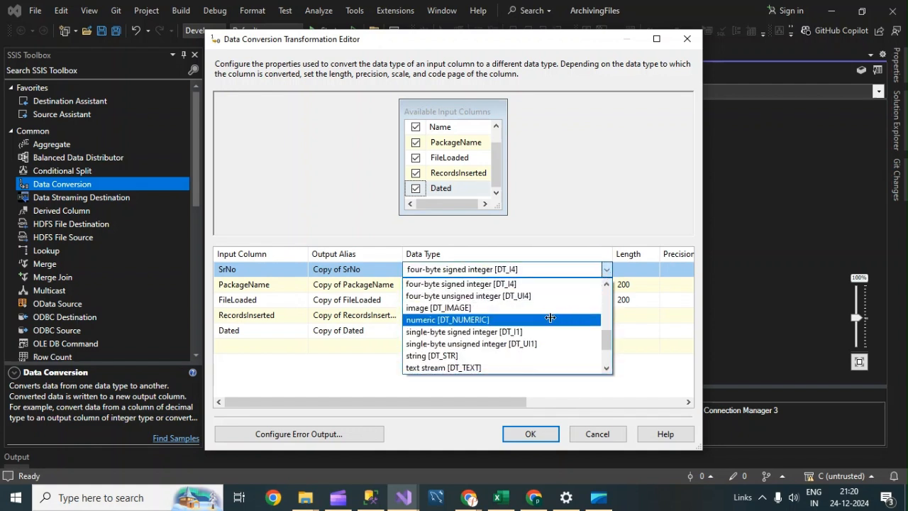
scroll(550, 317, "down", 2)
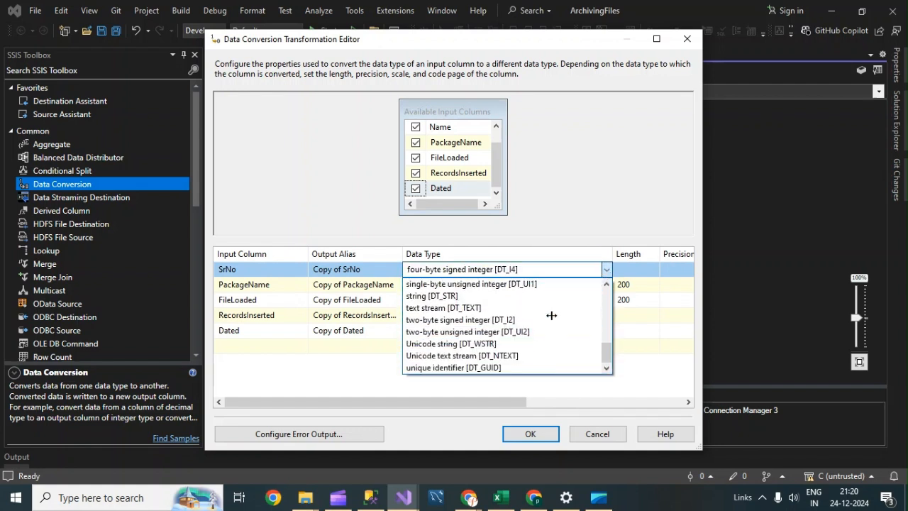
left_click(440, 345)
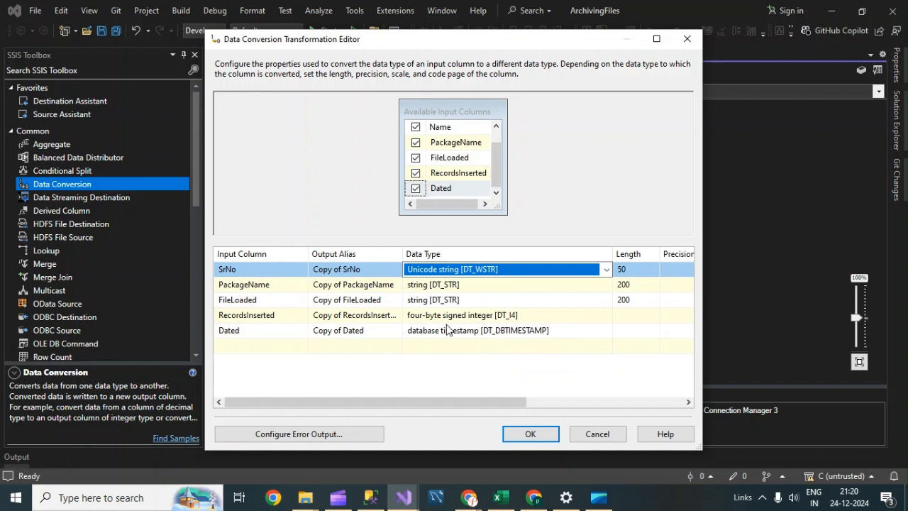
left_click(462, 287)
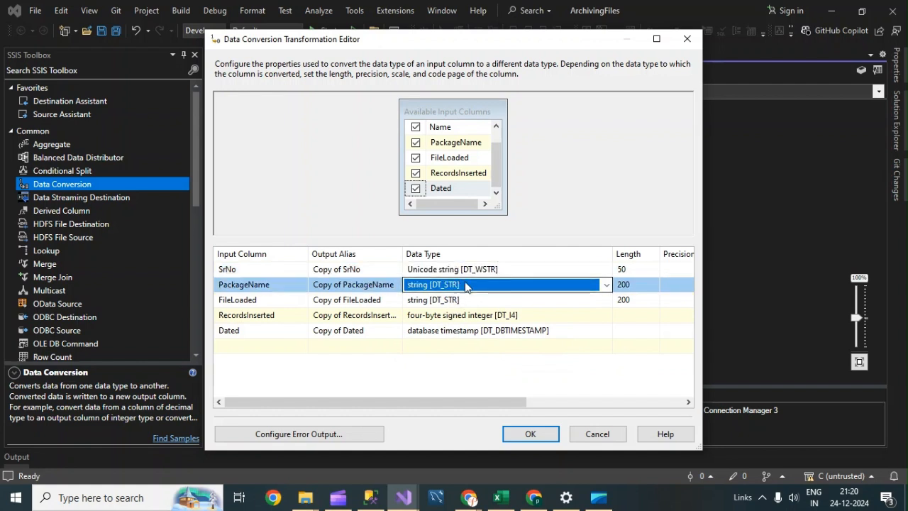
left_click(607, 284)
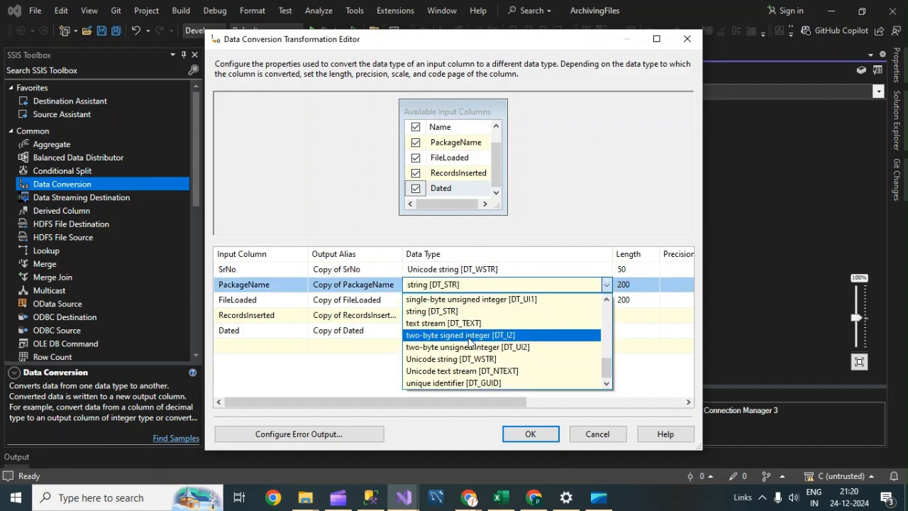
left_click(451, 359)
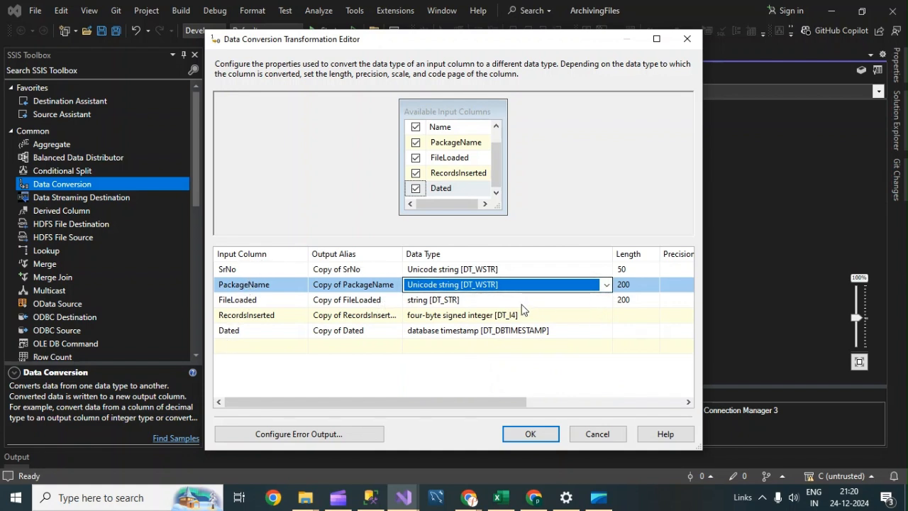
Step: Set the FileLoaded and RecordsInserted conversions to Unicode string [DT_WSTR]
left_click(483, 301)
left_click(605, 300)
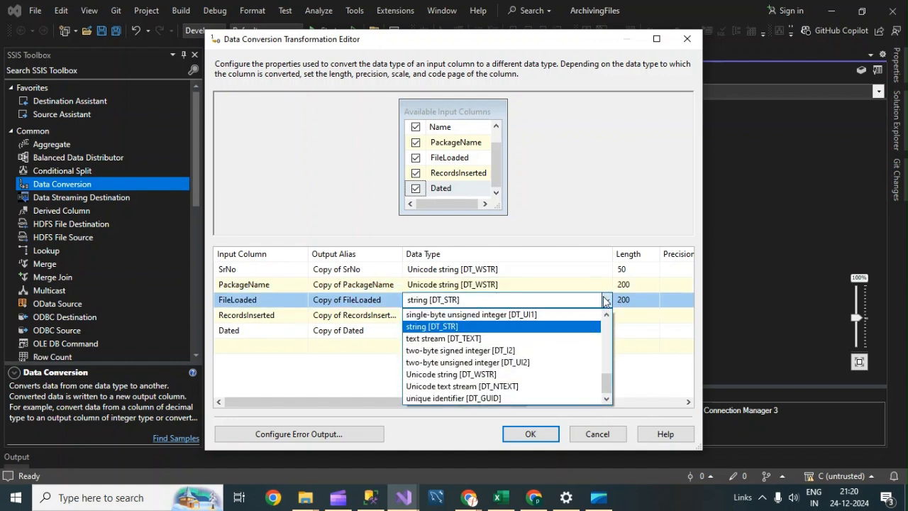
left_click(446, 376)
left_click(523, 315)
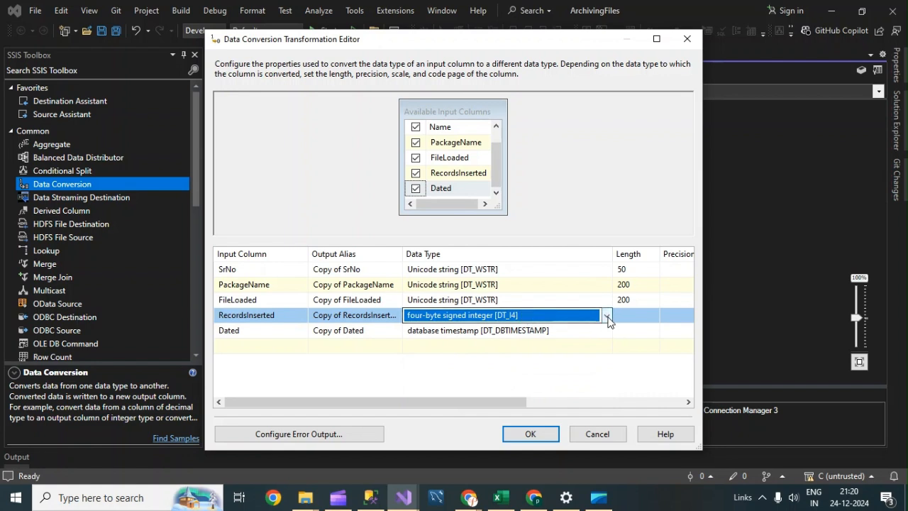
left_click(607, 315)
scroll(447, 391, "down", 2)
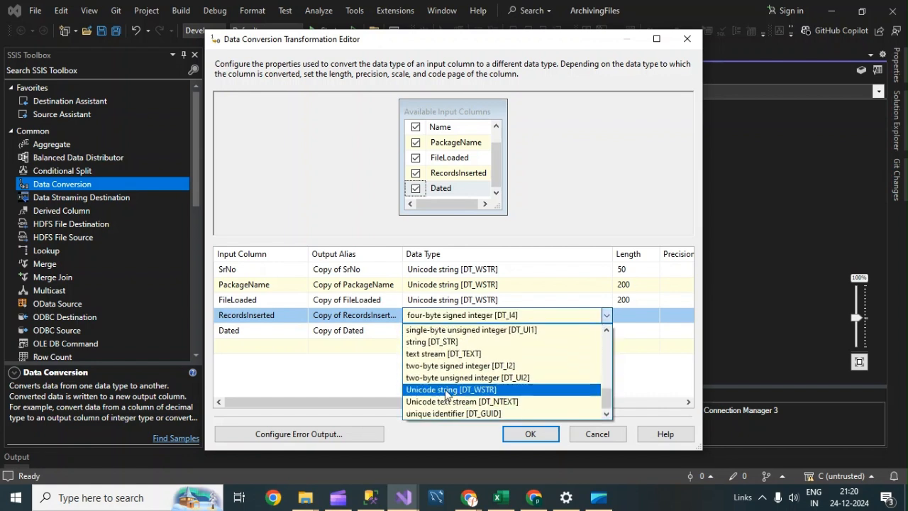
left_click(447, 389)
Step: Set the Dated conversion to Unicode string [DT_WSTR] and accept the Data Conversion settings
left_click(550, 330)
left_click(607, 330)
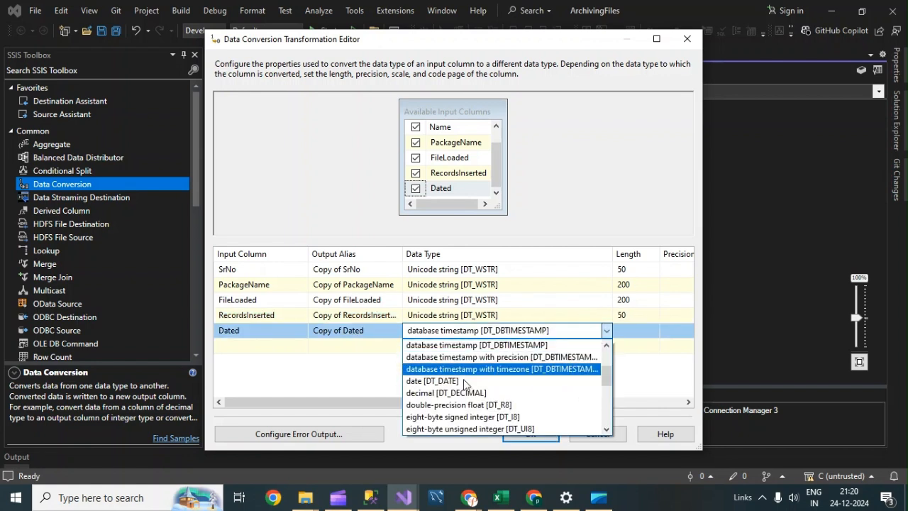
scroll(461, 386, "down", 4)
left_click(454, 405)
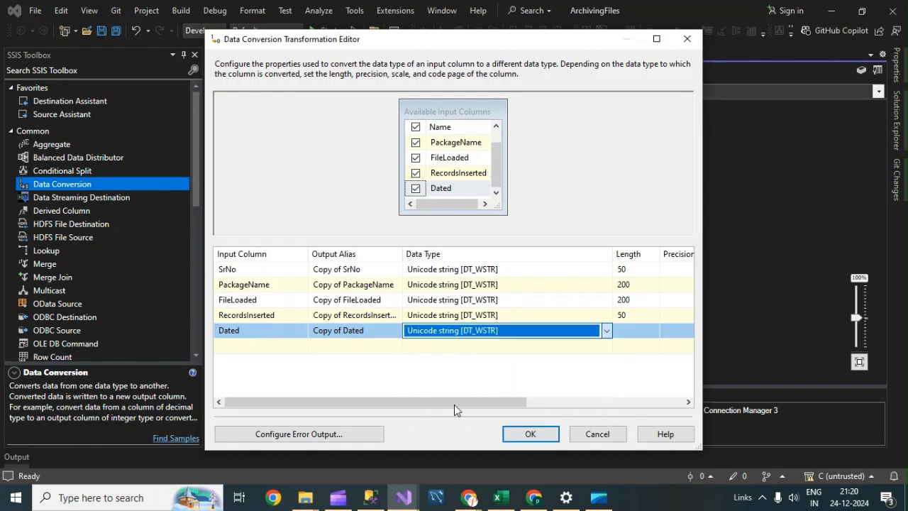
left_click(525, 405)
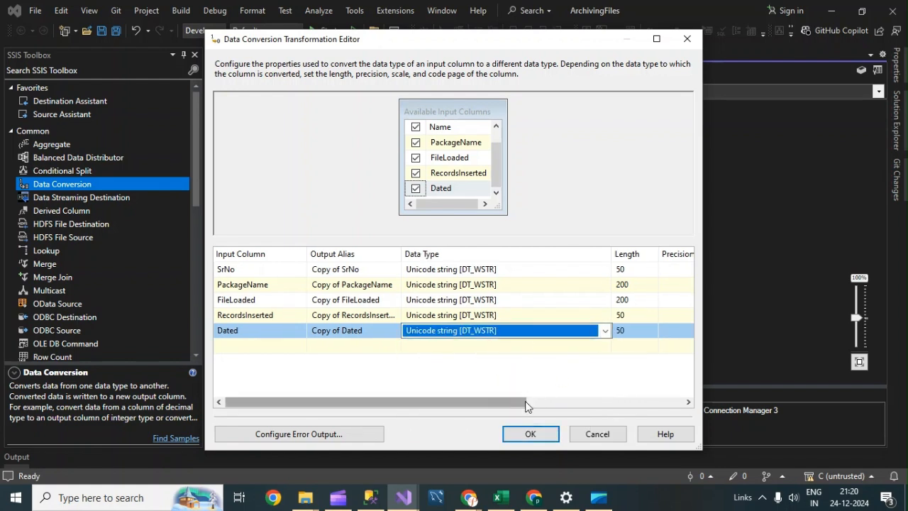
left_click_drag(525, 404, 459, 395)
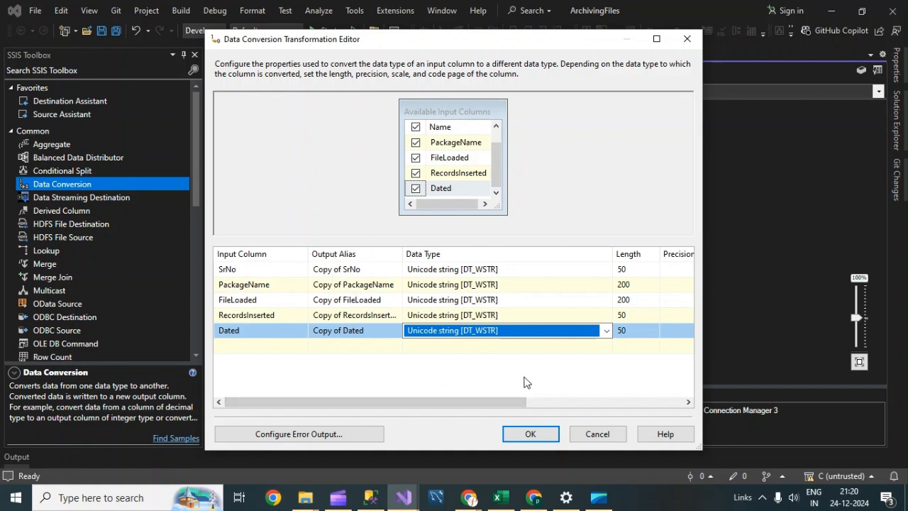
left_click(532, 434)
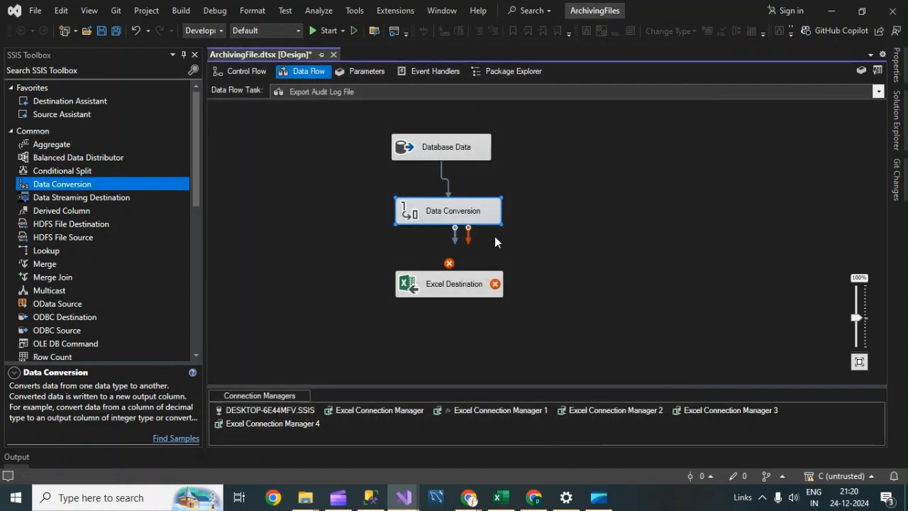
Step: Connect the Data Conversion output to the Excel Destination
left_click(452, 213)
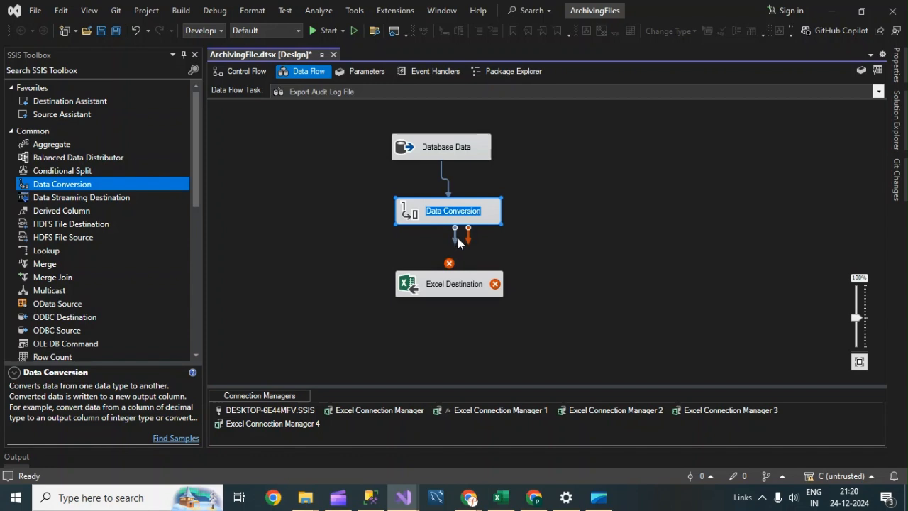
left_click_drag(454, 238, 441, 282)
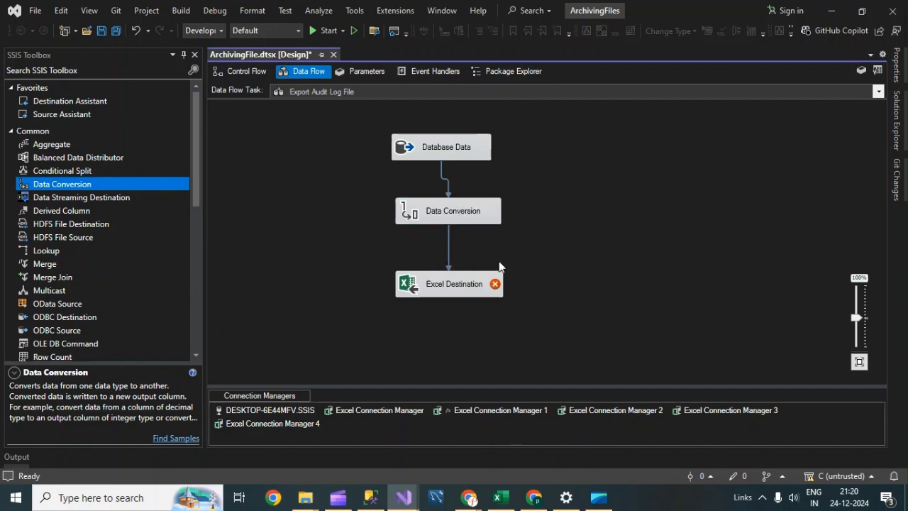
right_click(596, 279)
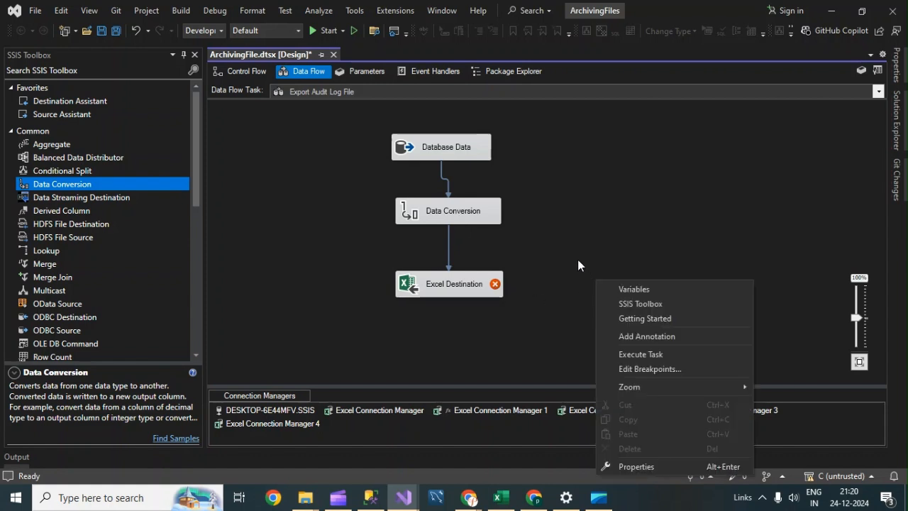
left_click(462, 283)
left_click(462, 282)
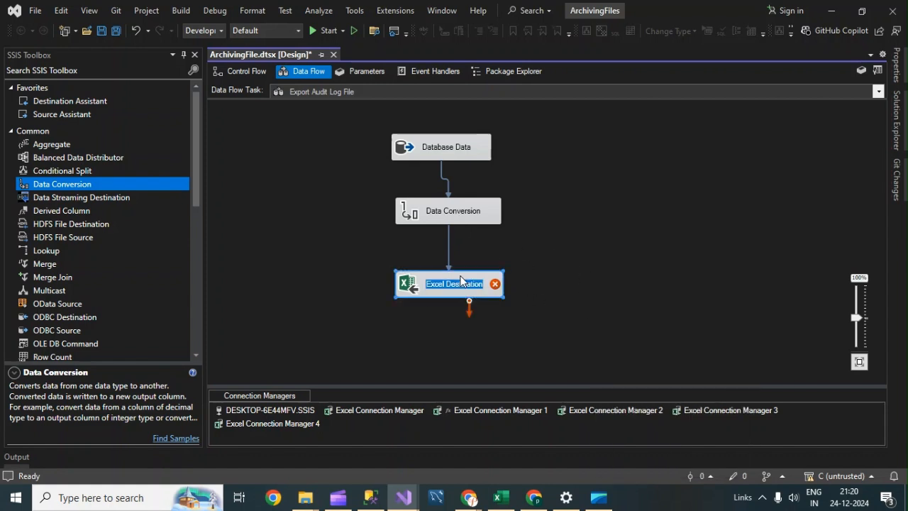
Step: Edit the Excel Destination, start a new Excel connection and delete the existing Audit Log File from the Log Files folder while browsing
right_click(475, 280)
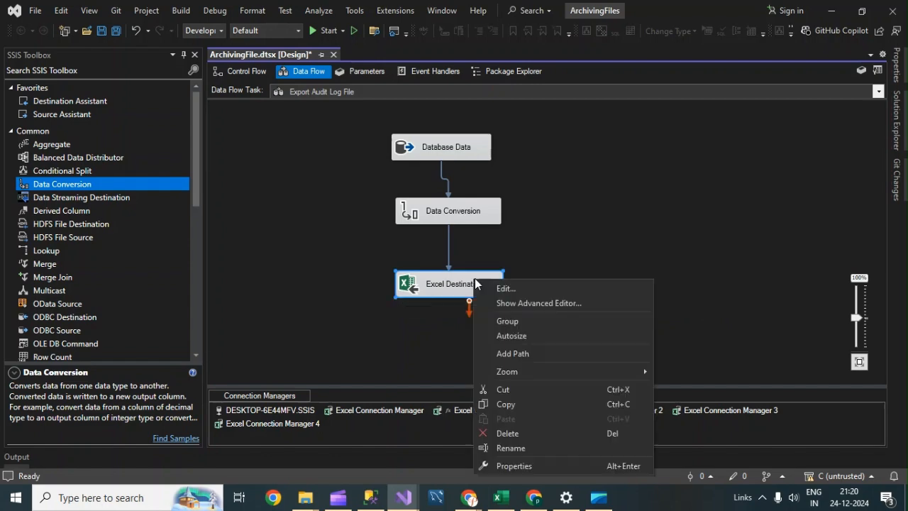
left_click(535, 289)
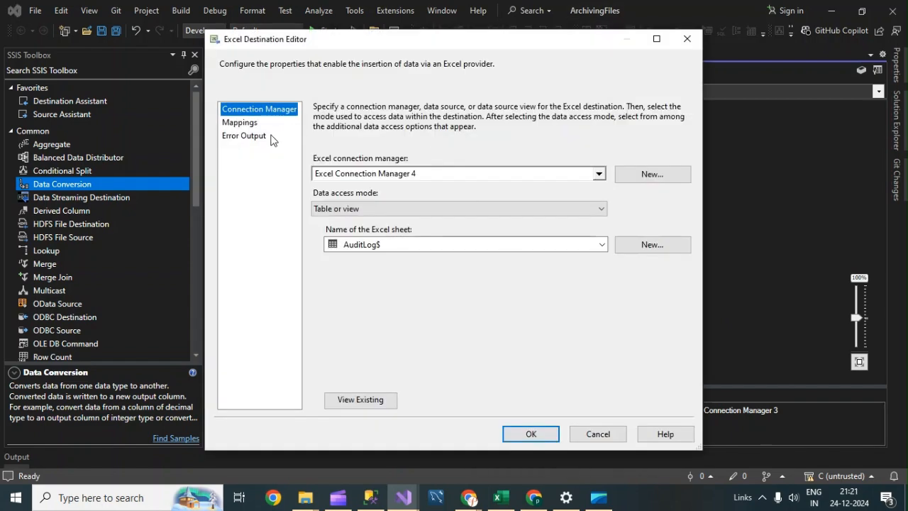
left_click(245, 125)
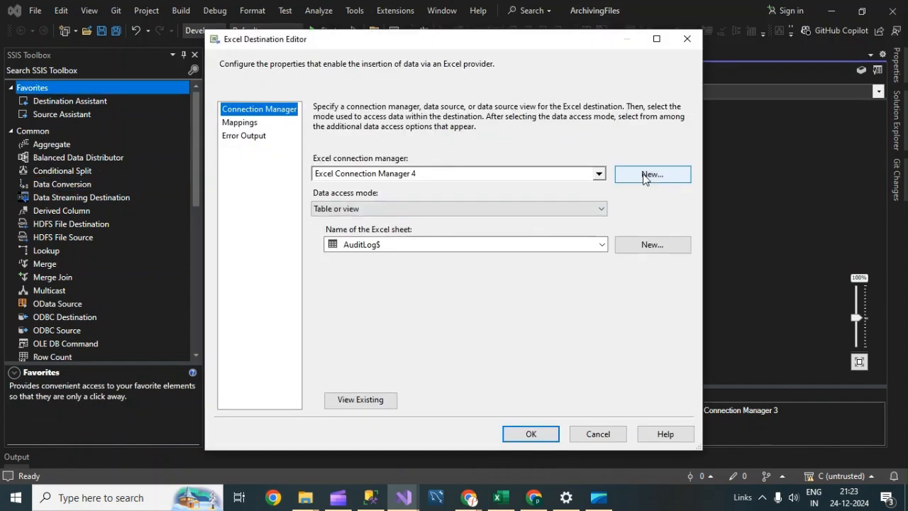
left_click(645, 176)
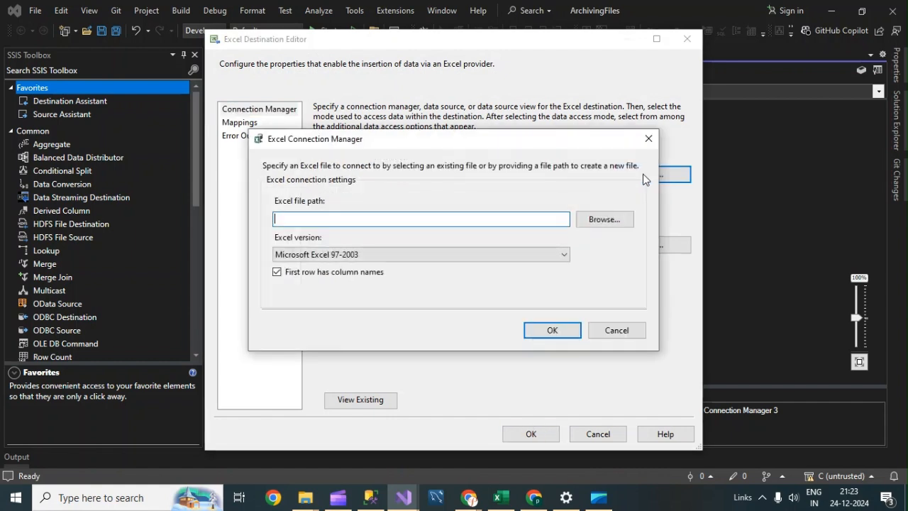
left_click(604, 219)
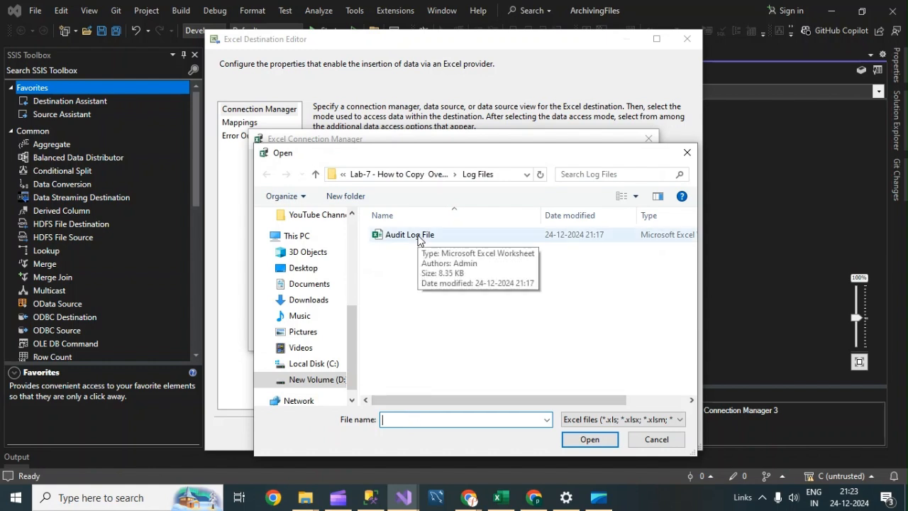
left_click(418, 239)
key("Delete")
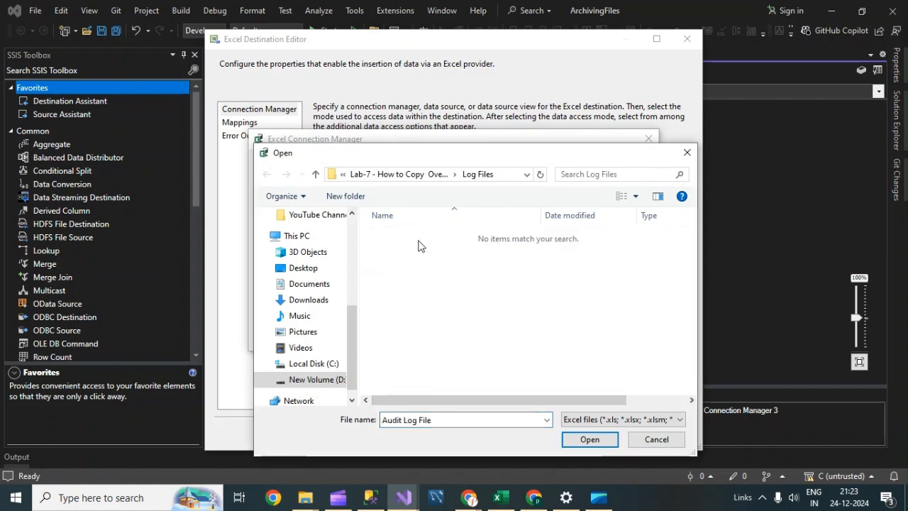
Step: Point the new Excel connection to Audit Log File.xlsx in the Log Files folder and accept it
left_click(446, 420)
left_click(437, 420)
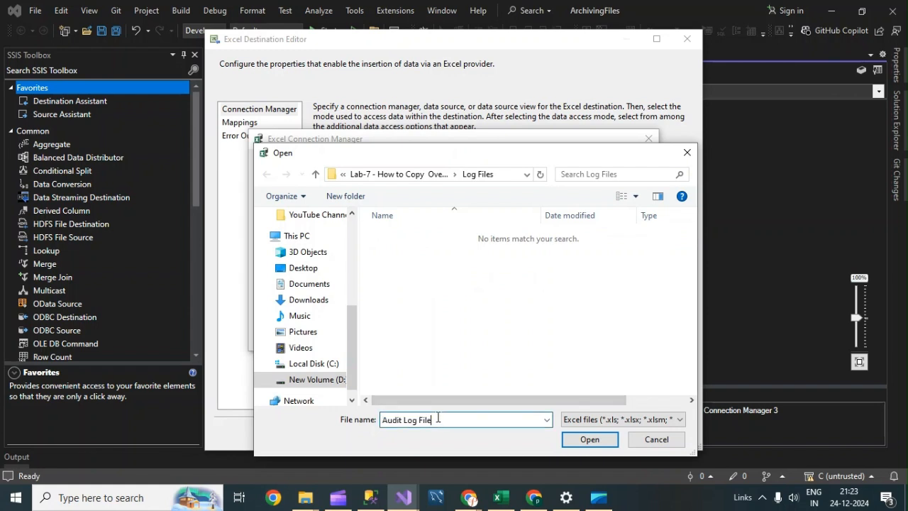
type(".xlsx")
left_click(584, 440)
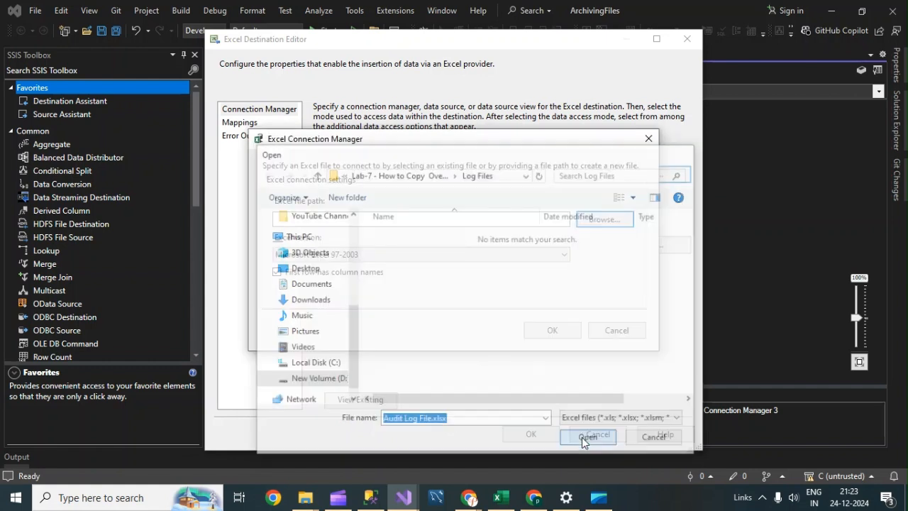
left_click(552, 330)
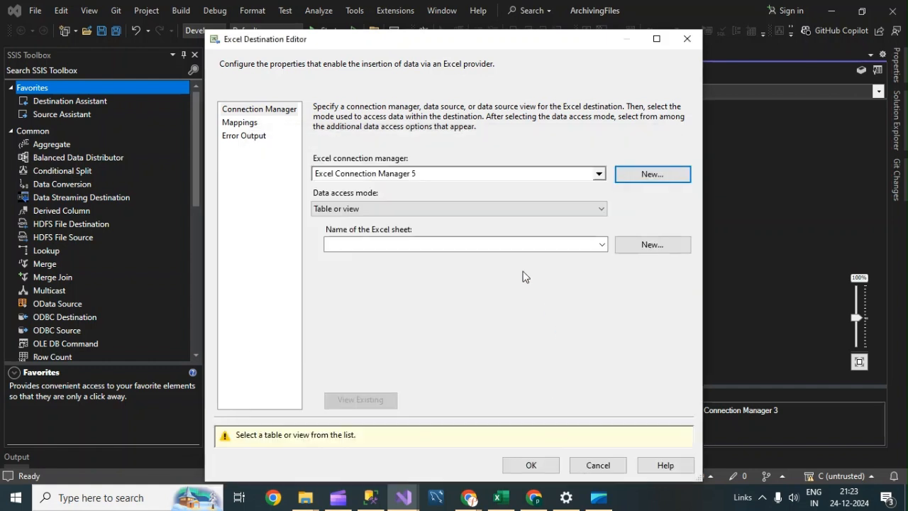
Step: Start a new Excel sheet for the destination and set SrNo to NVARCHAR(50) in its CREATE TABLE statement
left_click(646, 245)
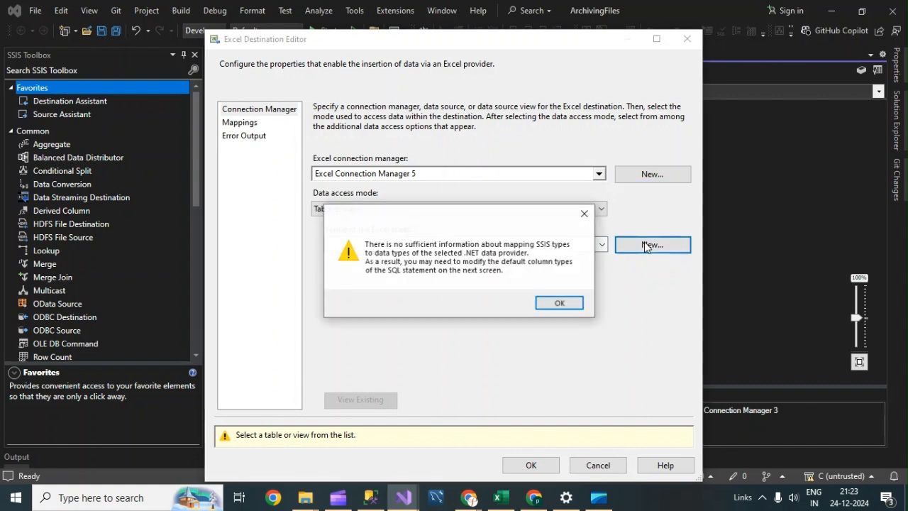
left_click(558, 303)
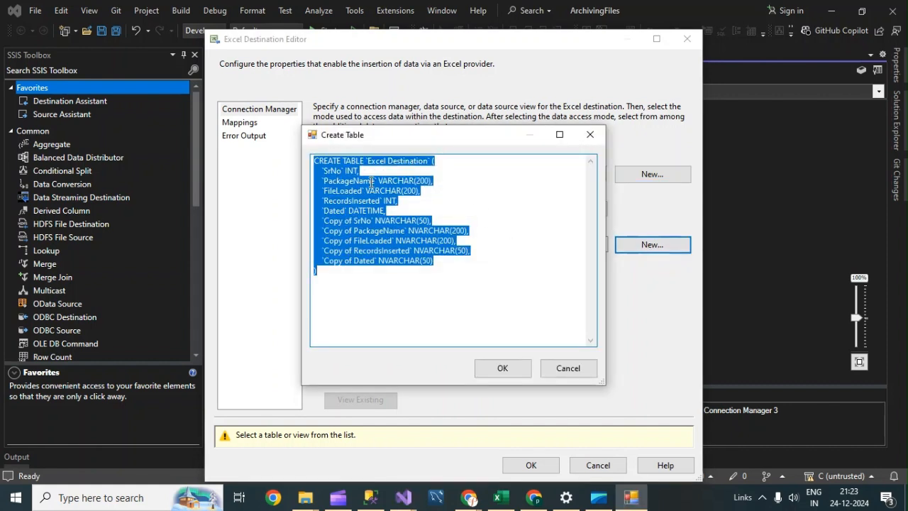
left_click(354, 181)
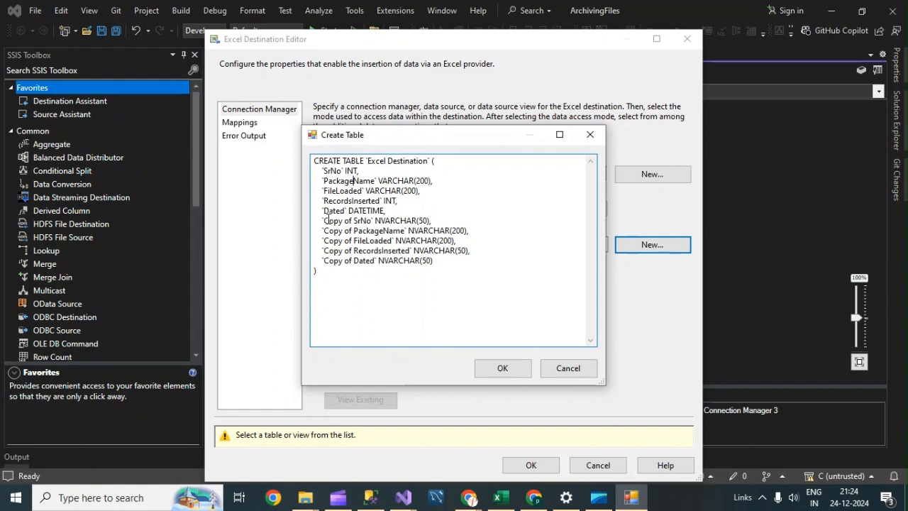
left_click_drag(321, 217, 485, 260)
left_click(474, 251)
left_click_drag(376, 221, 478, 220)
key("ctrl+c")
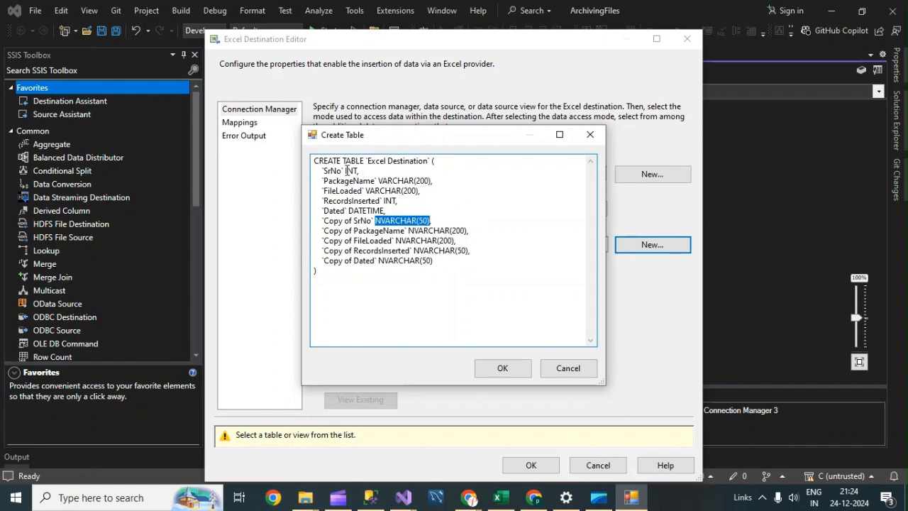
left_click_drag(346, 171, 391, 172)
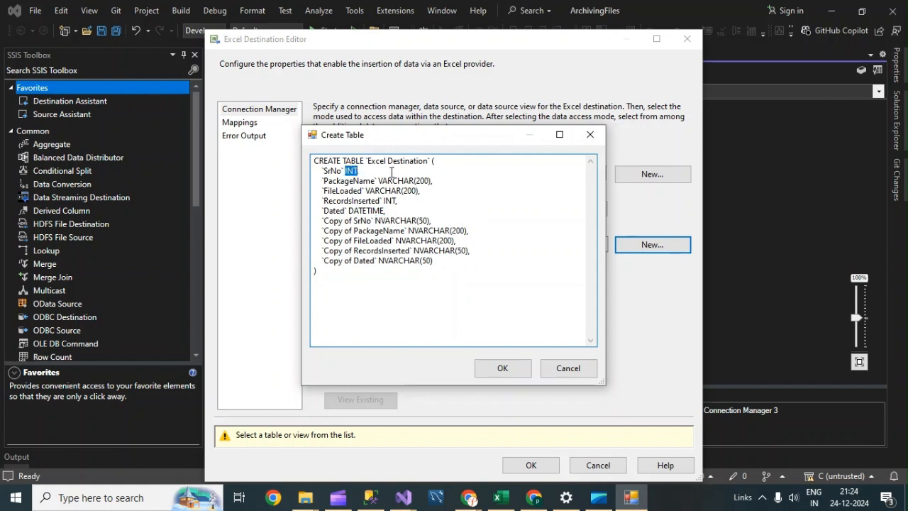
key("ctrl+v")
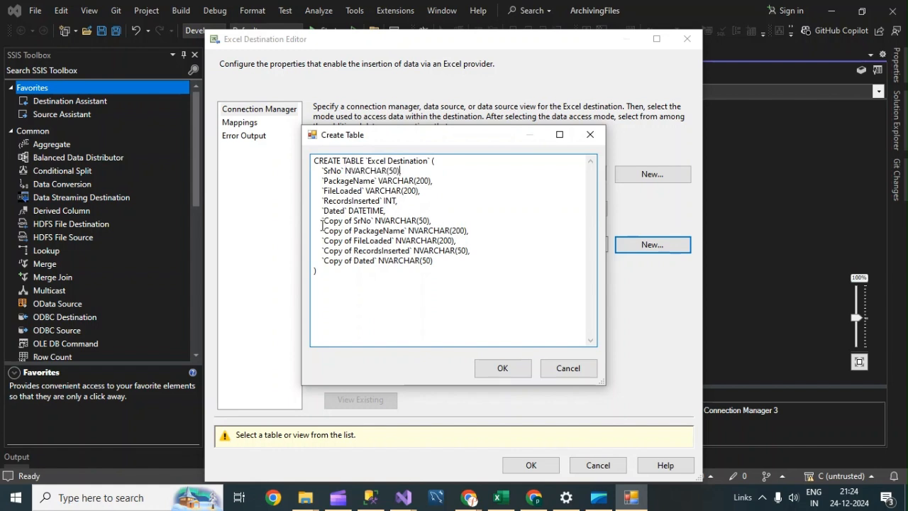
Step: Set RecordsInserted and Dated to NVARCHAR(50) and replace the comma after Dated with a line break
left_click_drag(324, 220, 469, 231)
left_click(398, 219)
left_click_drag(385, 201, 434, 200)
key("ctrl+v")
left_click_drag(348, 211, 383, 210)
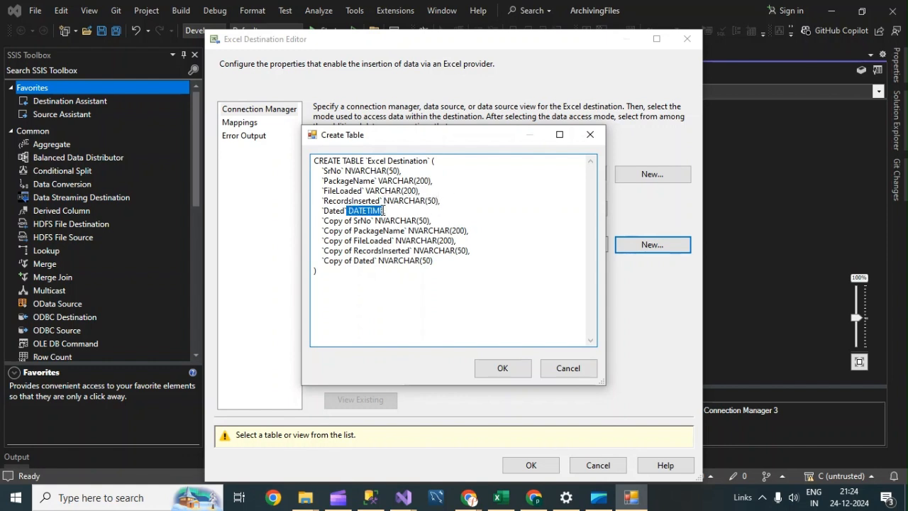
key("ctrl+v")
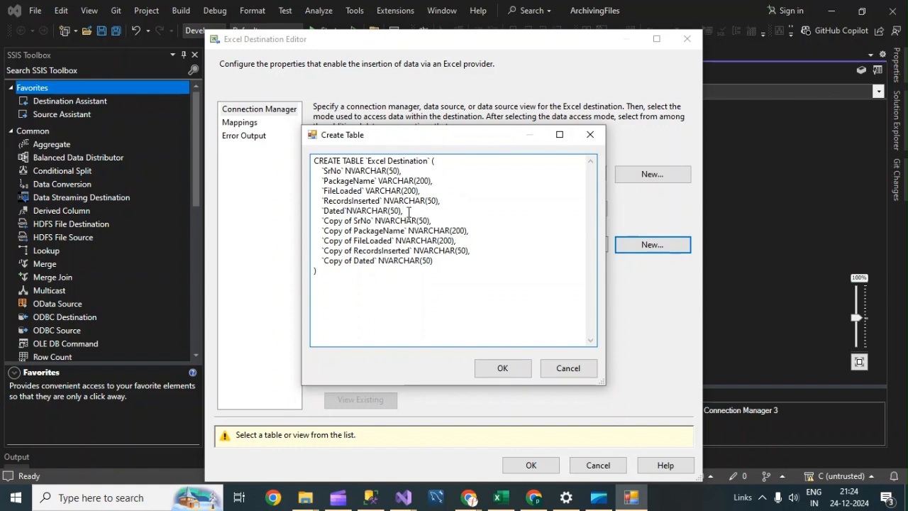
key("Return")
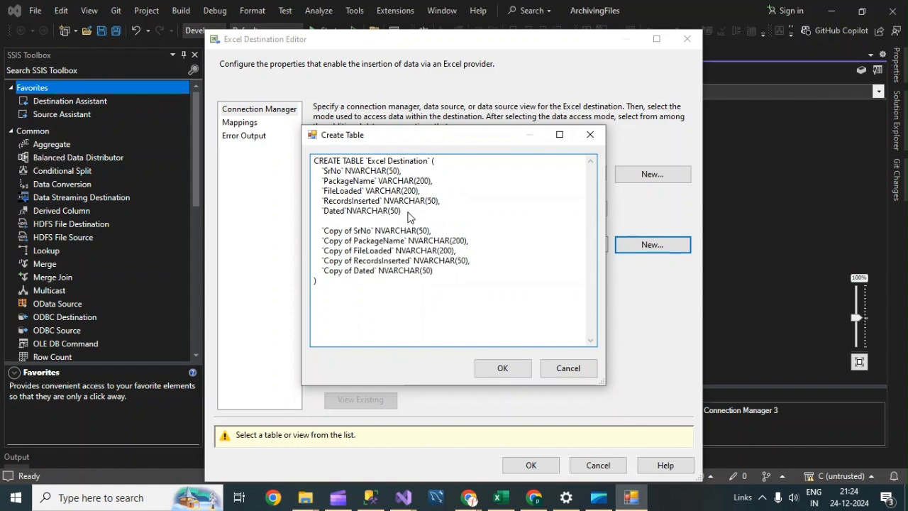
Step: Set the PackageName and FileLoaded columns to NVARCHAR(200) in the CREATE TABLE statement
left_click_drag(323, 227, 469, 278)
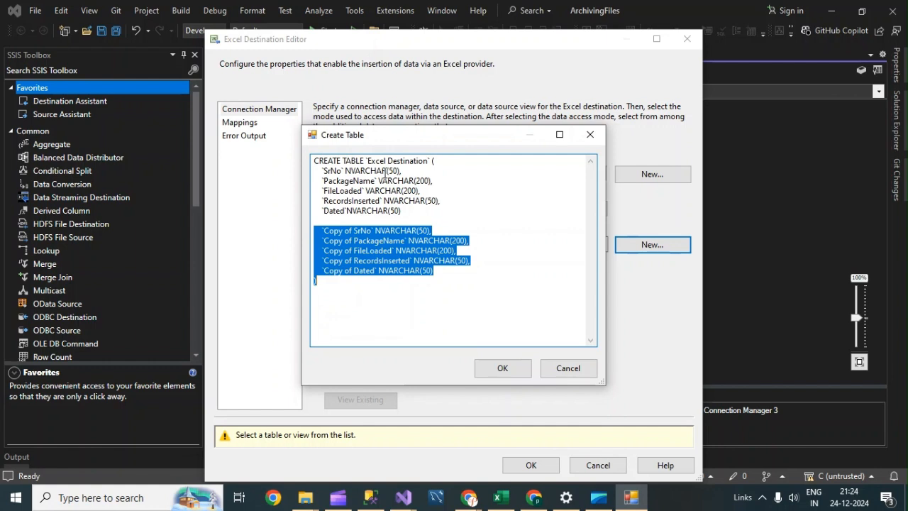
left_click(337, 169)
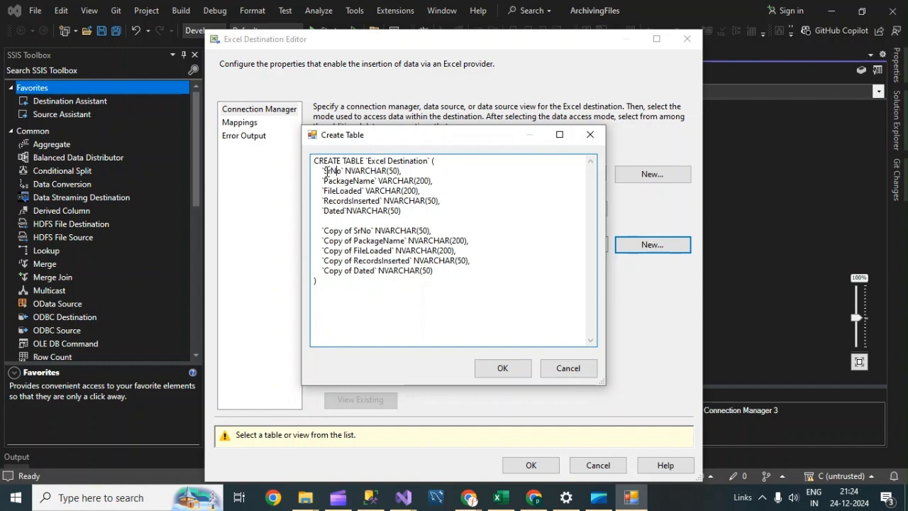
left_click_drag(324, 171, 366, 200)
left_click(334, 210)
type("N")
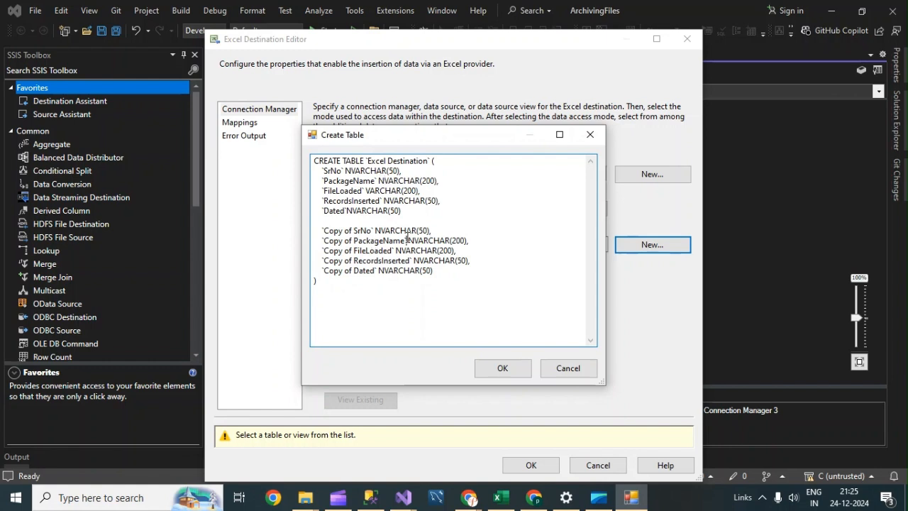
left_click_drag(408, 240, 483, 241)
left_click(367, 192)
type("N")
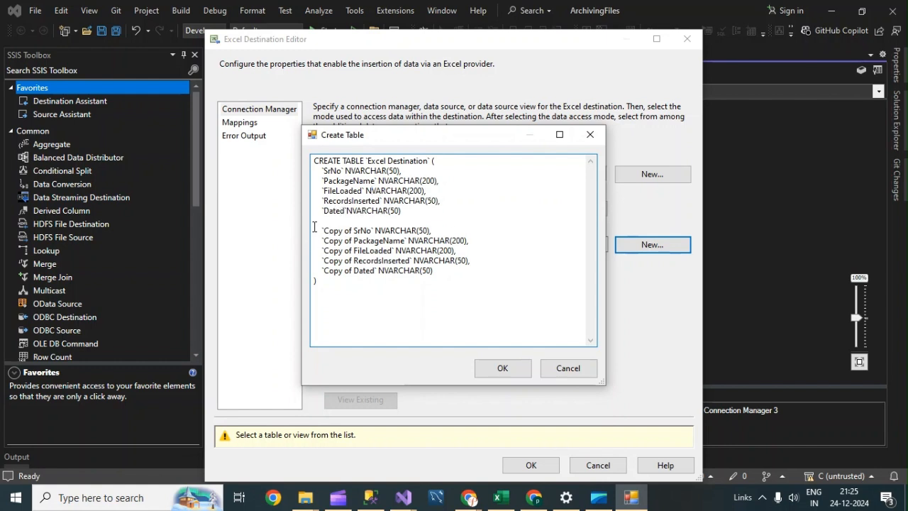
Step: Delete the five "Copy of" column definitions from the CREATE TABLE statement and create the Excel sheet
left_click_drag(315, 226, 475, 274)
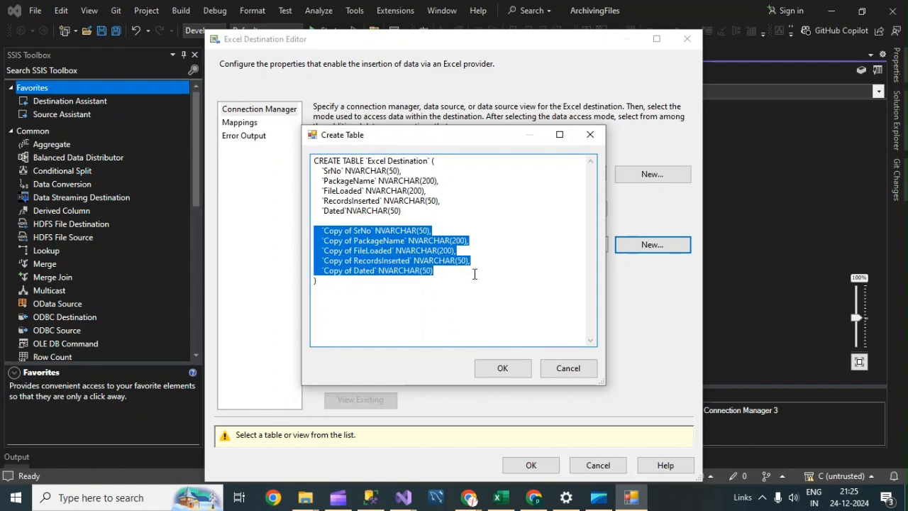
key("Delete")
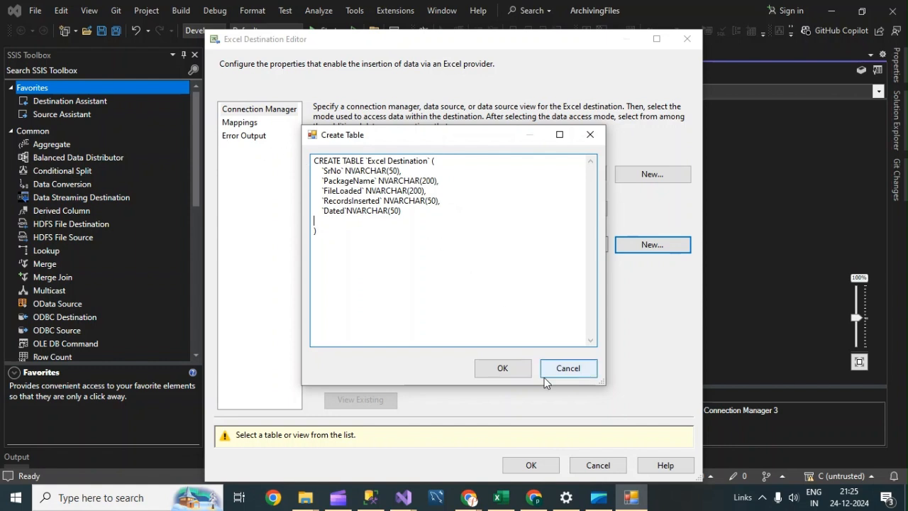
left_click(511, 367)
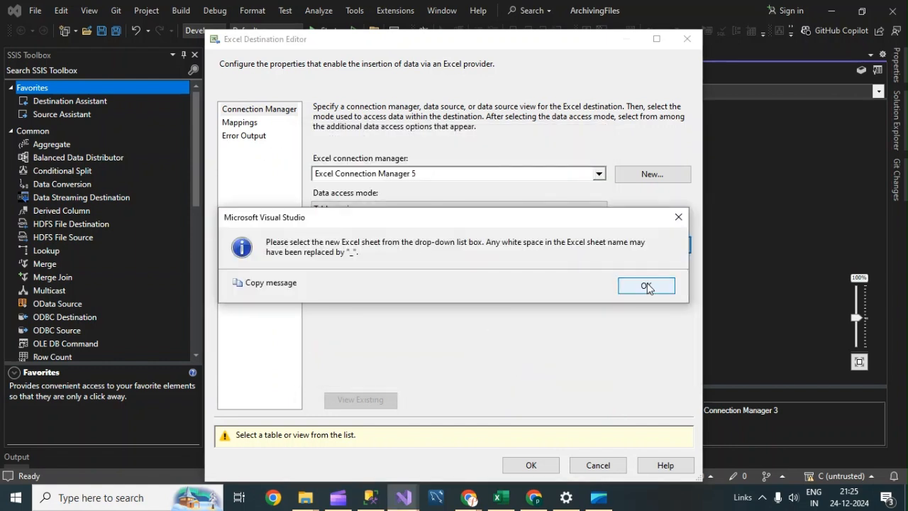
left_click(645, 285)
Step: Choose the Excel_Destination$ sheet, load its column mappings and accept the Excel Destination settings
left_click(601, 244)
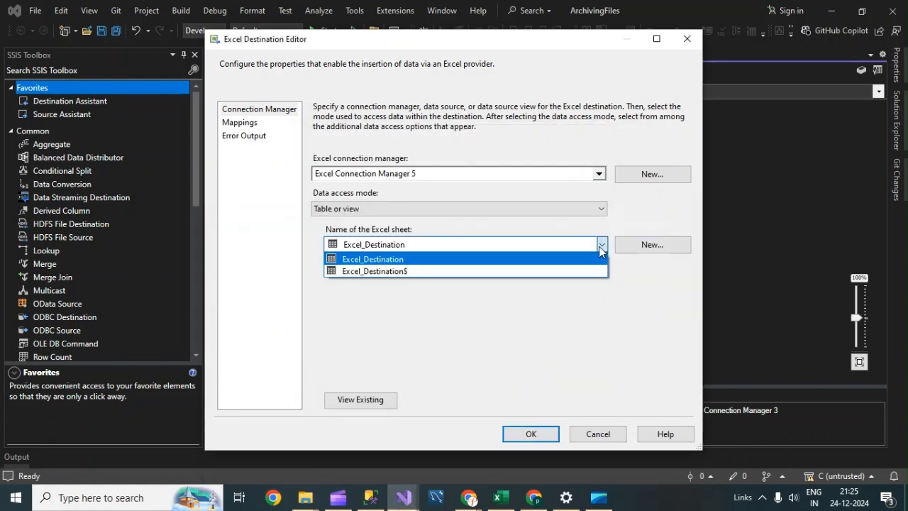
left_click(369, 271)
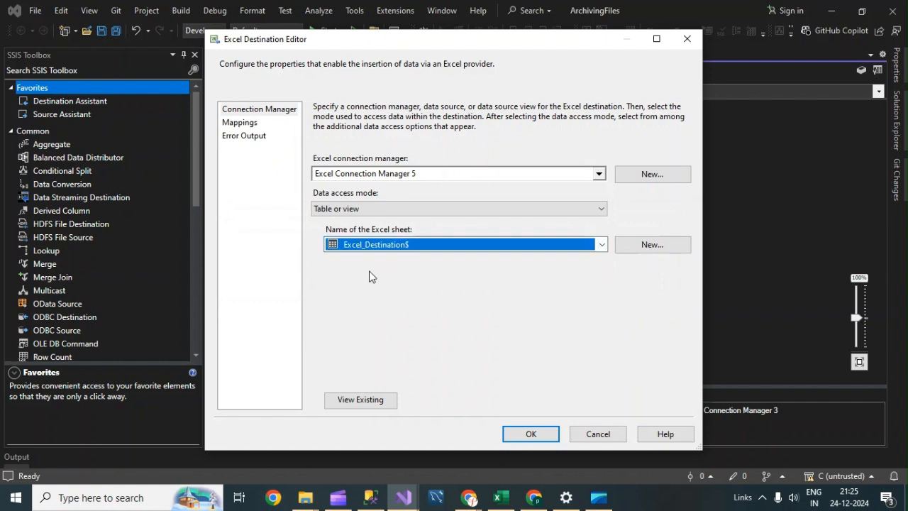
left_click(242, 123)
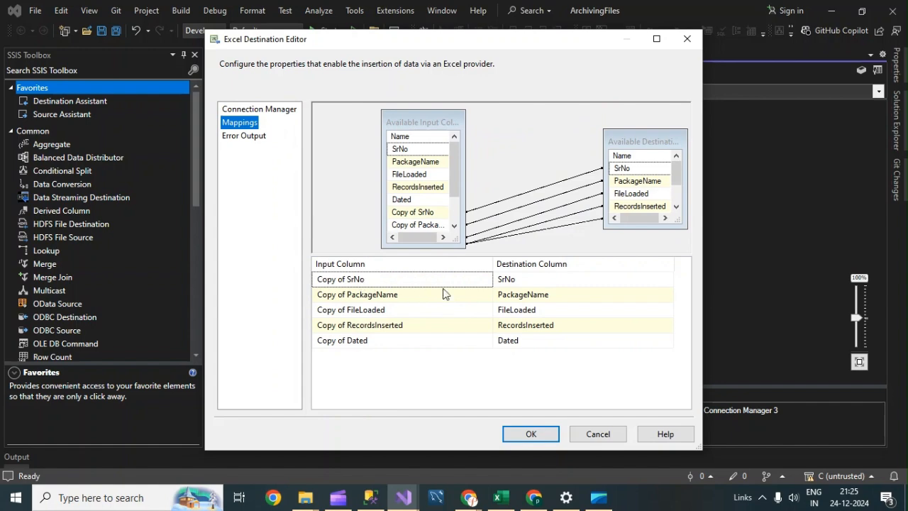
left_click(529, 434)
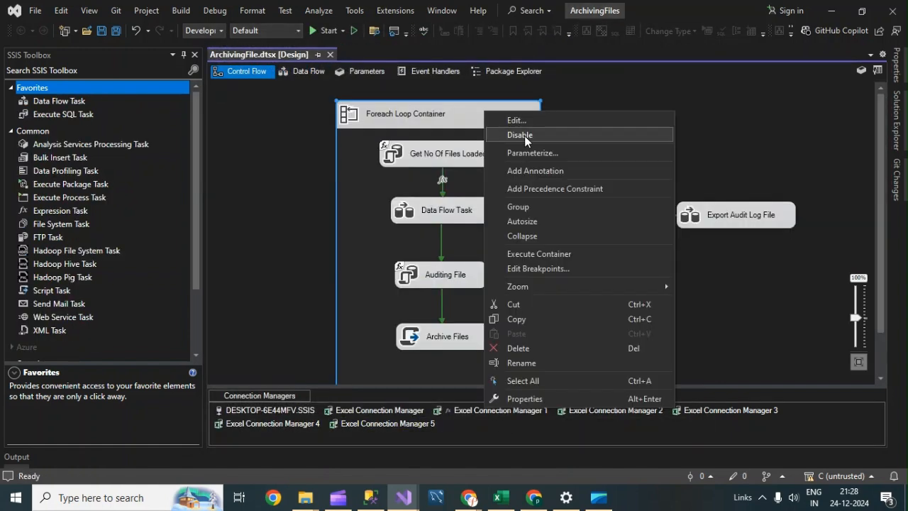
Step: Disable the Foreach Loop Container in the control flow
left_click(524, 136)
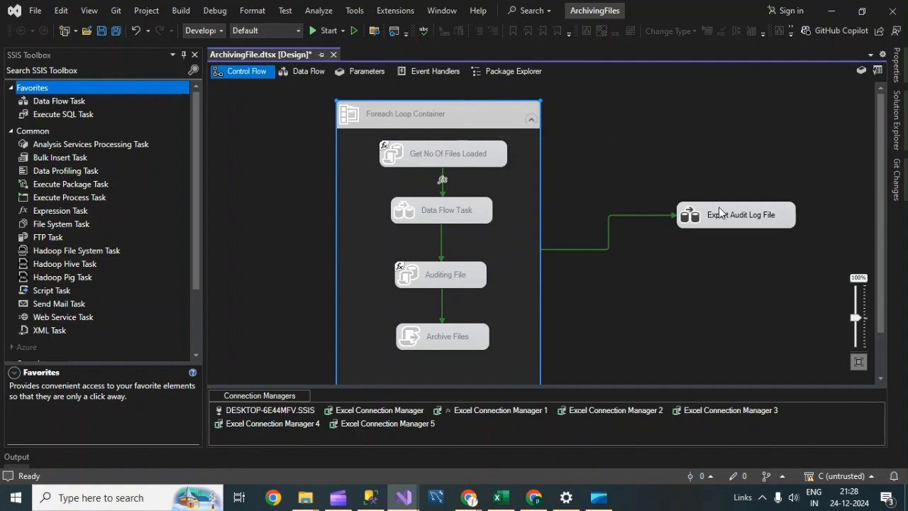
Step: Bring up the open File Explorer windows to switch to a folder
left_click(305, 497)
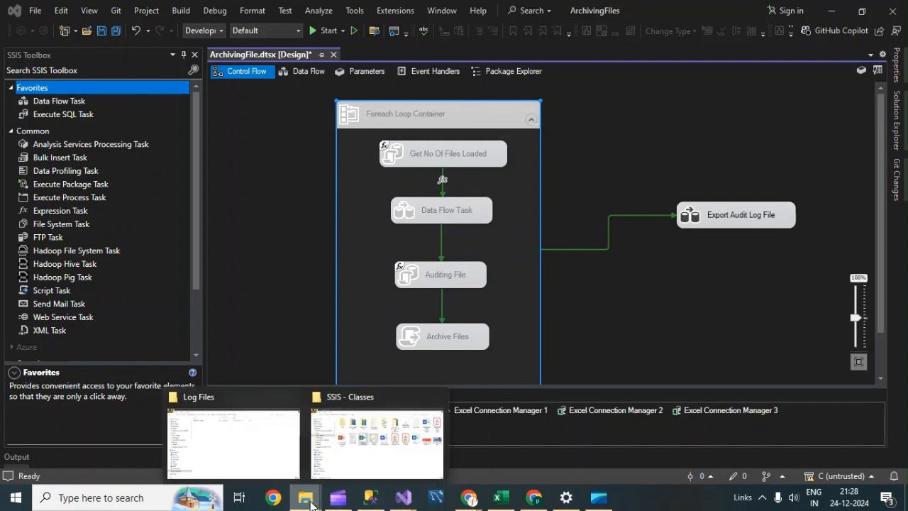
Step: Run the ArchivingFile package, check the Export Audit Log File data flow, and stop debugging
left_click(655, 282)
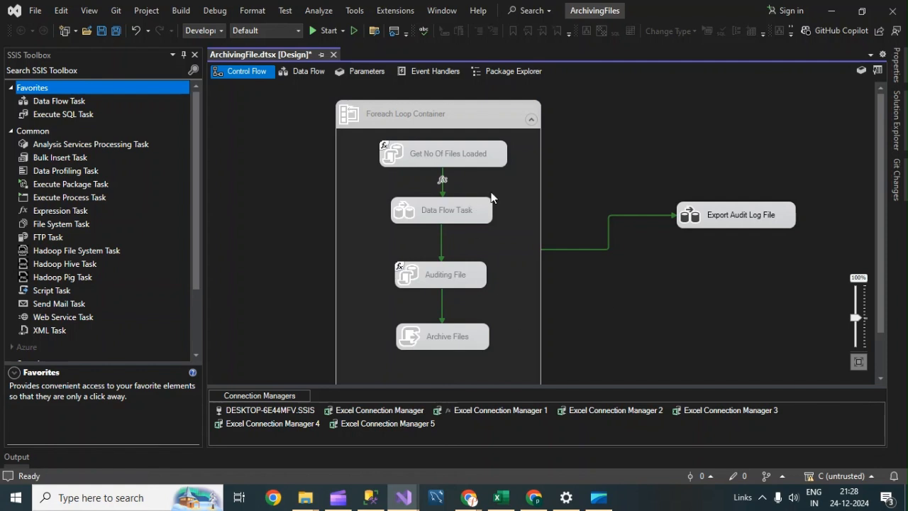
scroll(498, 115, "down", 1)
right_click(498, 116)
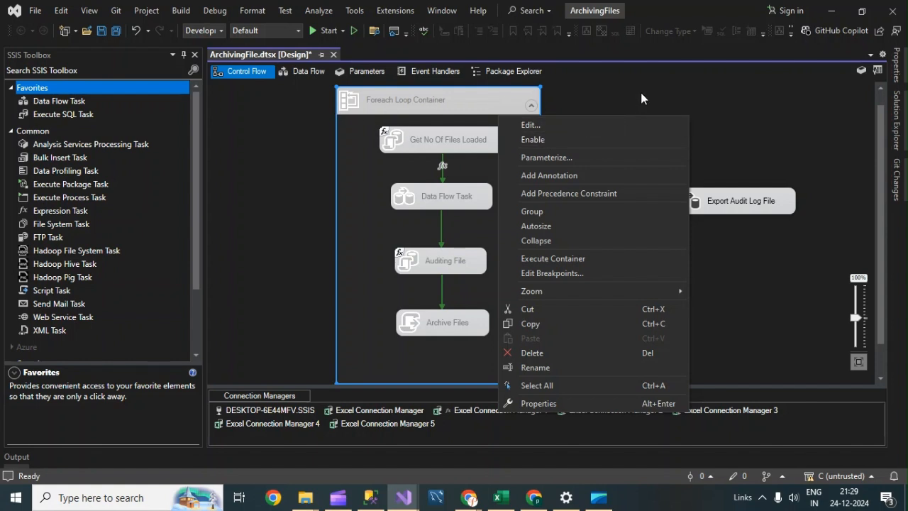
left_click(622, 96)
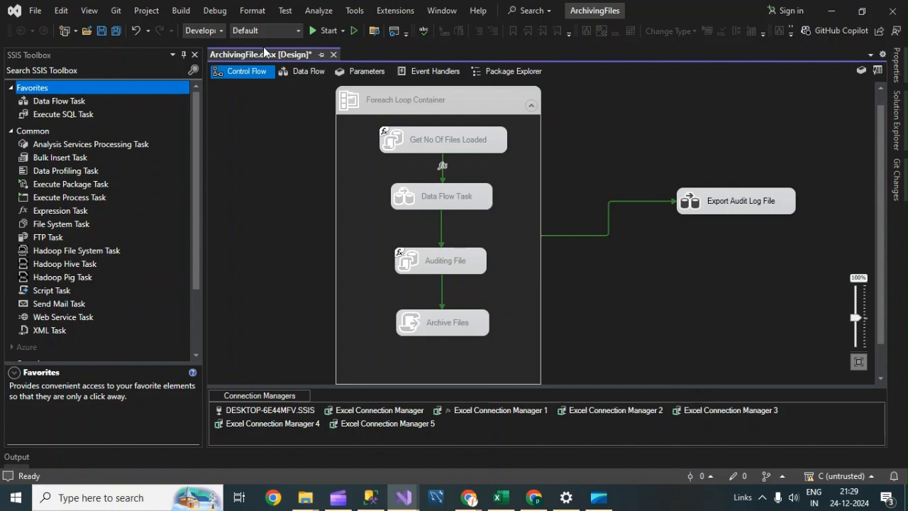
left_click(327, 31)
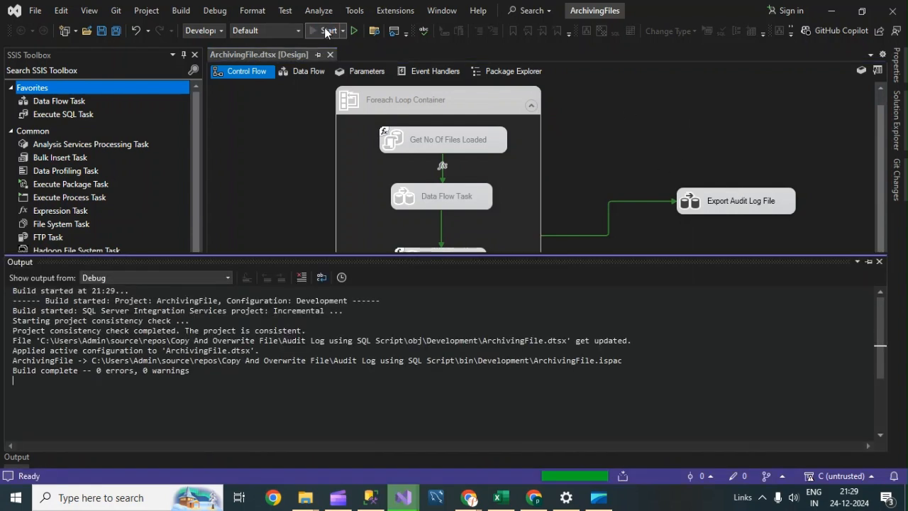
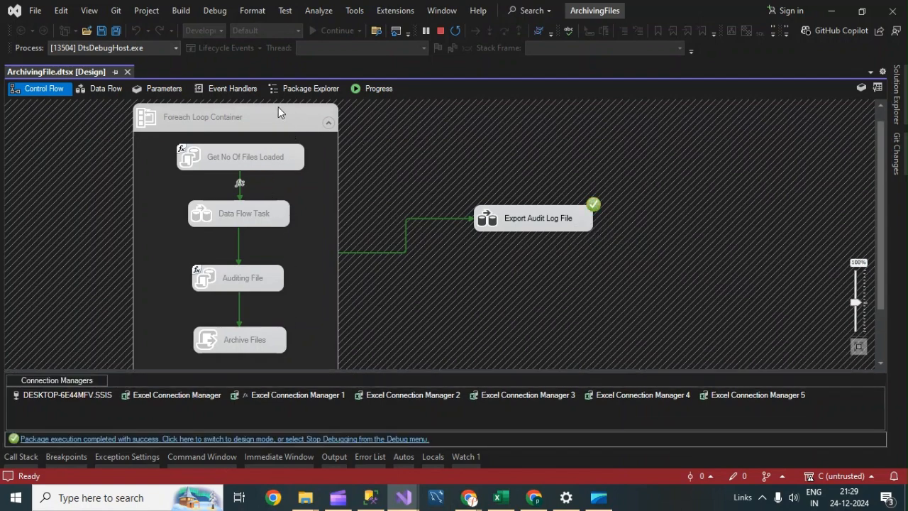
double_click(568, 216)
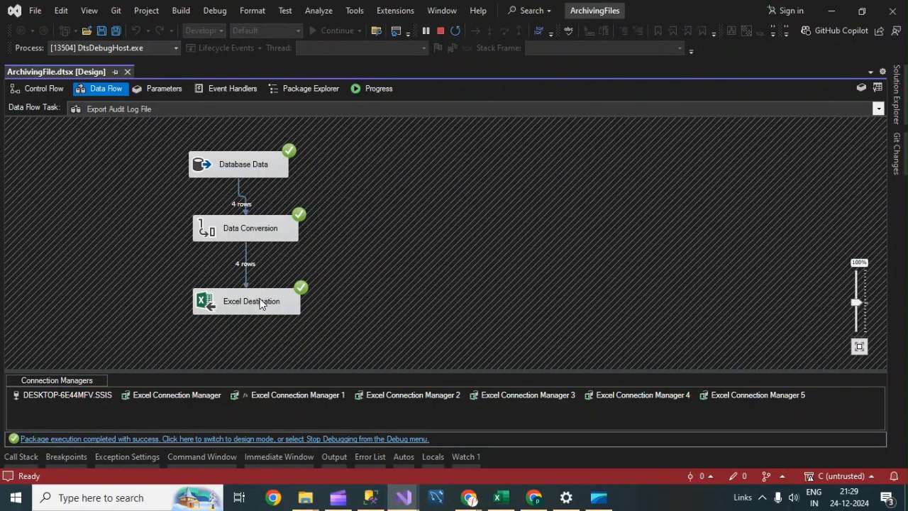
left_click(441, 35)
Step: Open the Audit Log File workbook from the Lab-7 Log Files folder in File Explorer and review its exported rows
mouse_move(305, 498)
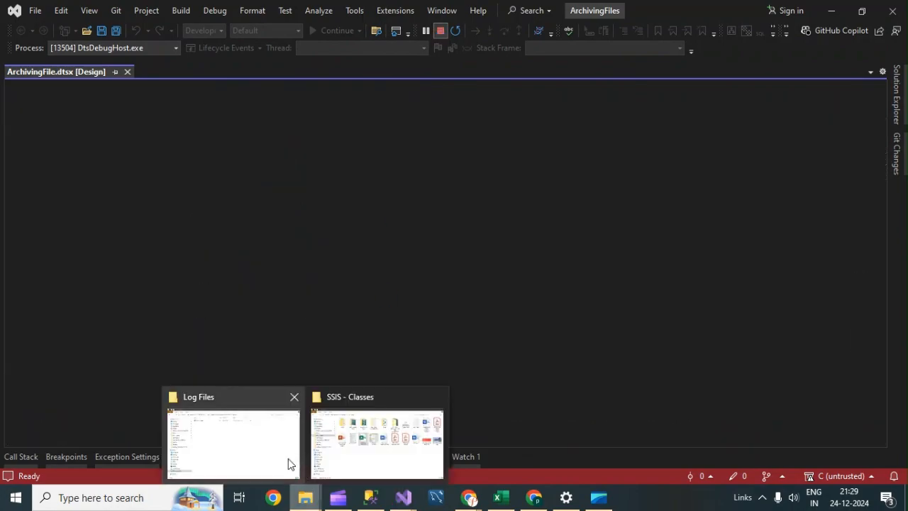
left_click(288, 458)
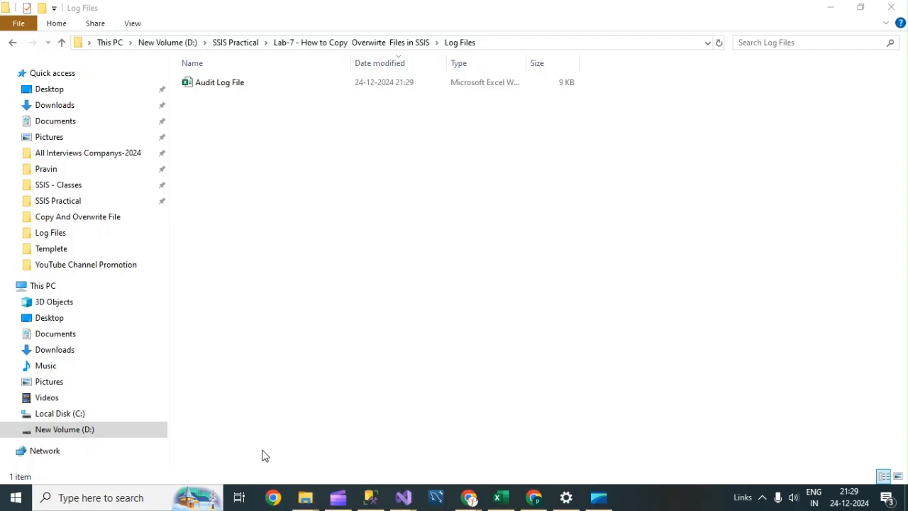
left_click(320, 45)
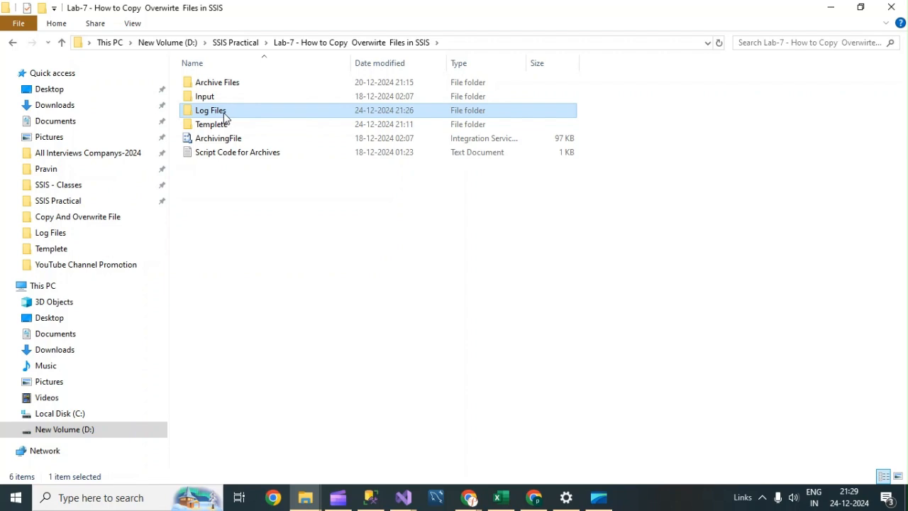
double_click(224, 113)
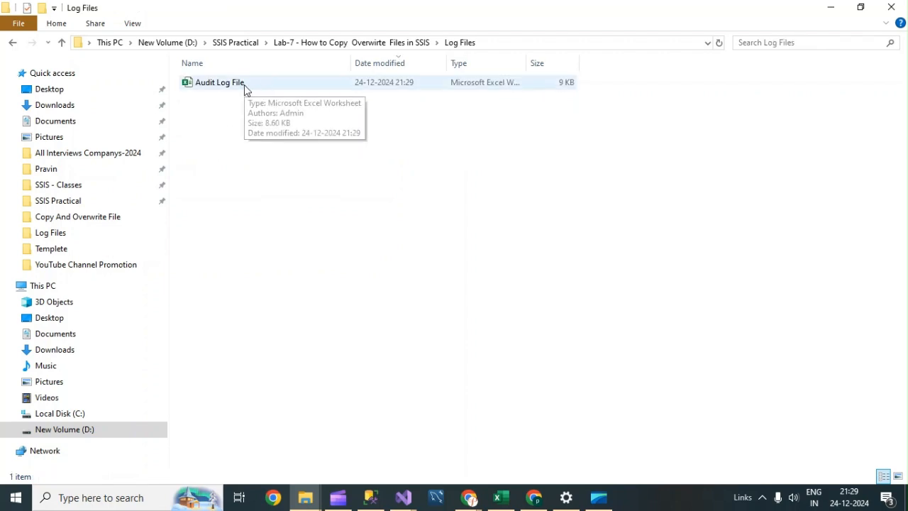
left_click(286, 90)
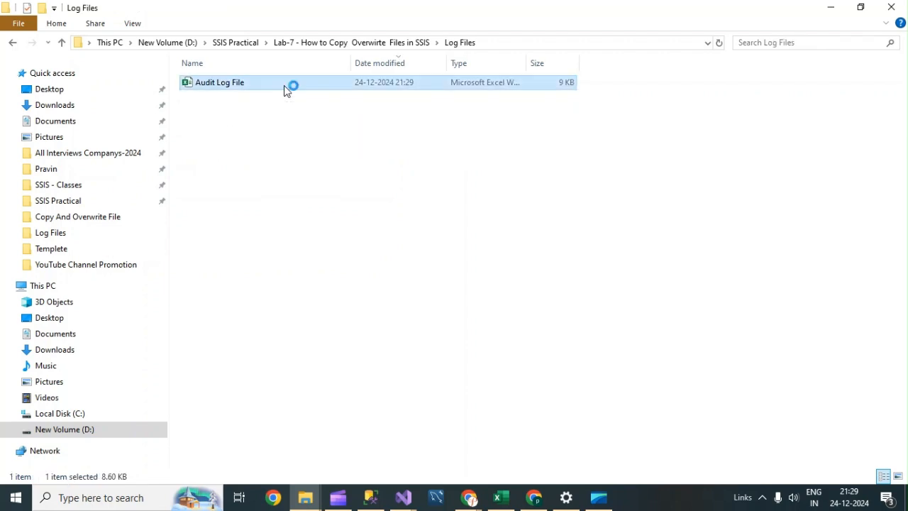
key("alt+Tab")
left_click(301, 256)
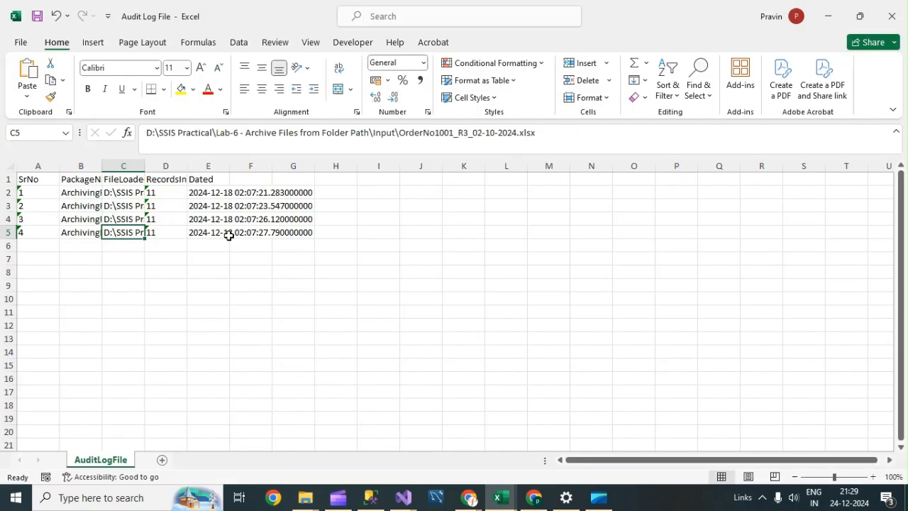
left_click(13, 171)
Step: Switch back to Visual Studio, run the package a second time, and stop debugging
key("alt+Tab")
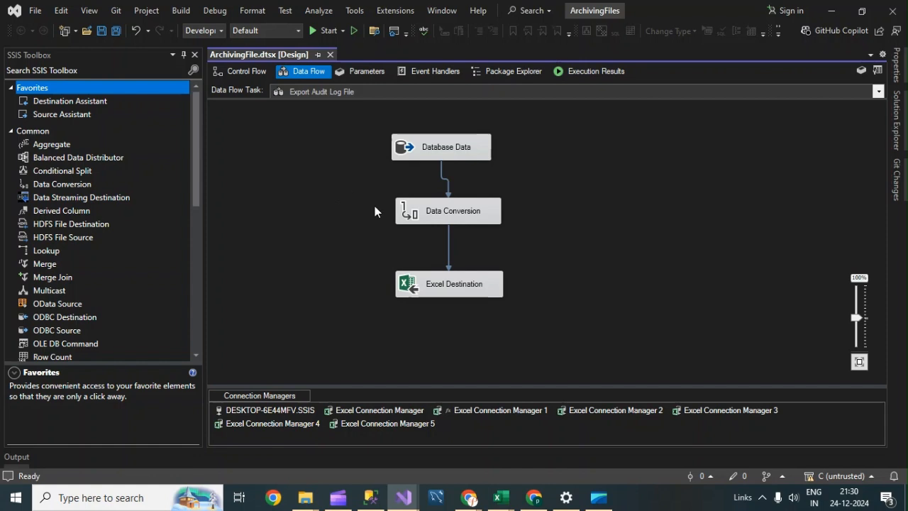
left_click(327, 30)
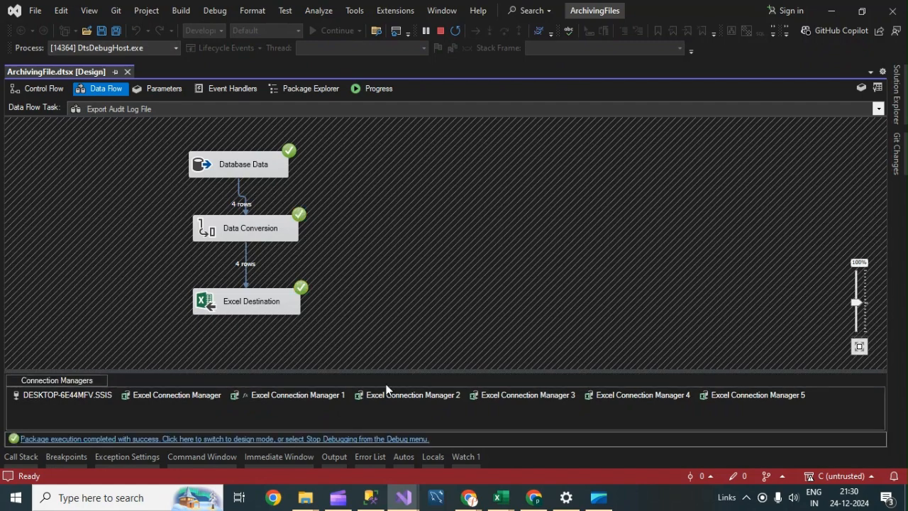
mouse_move(312, 501)
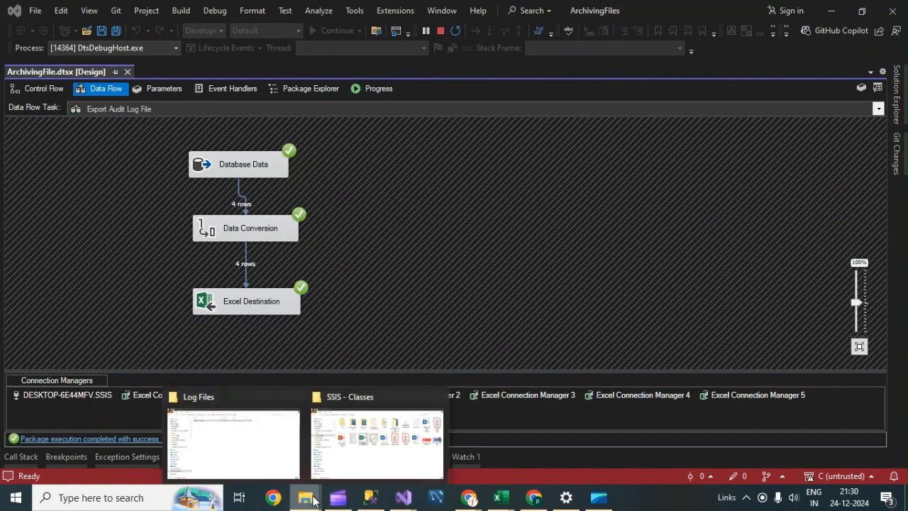
left_click(441, 31)
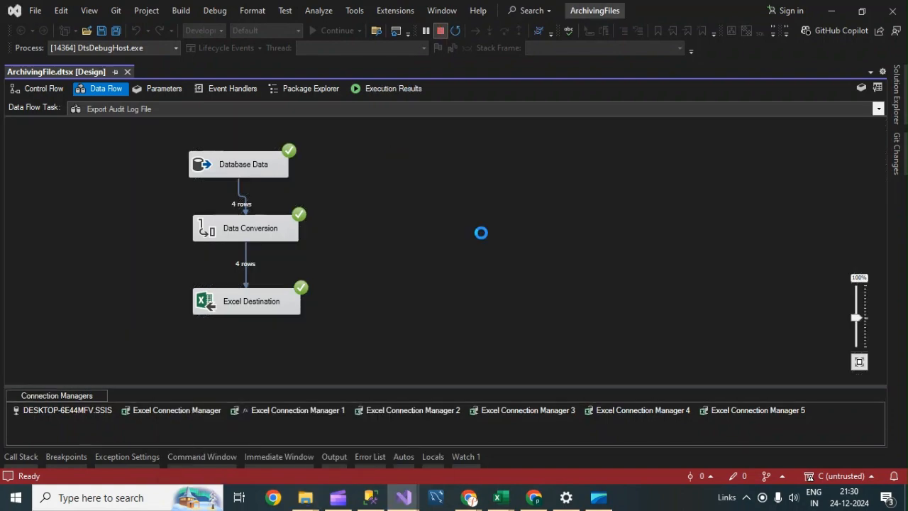
Step: Return to the Log Files folder in File Explorer and reopen the Audit Log File workbook
mouse_move(305, 497)
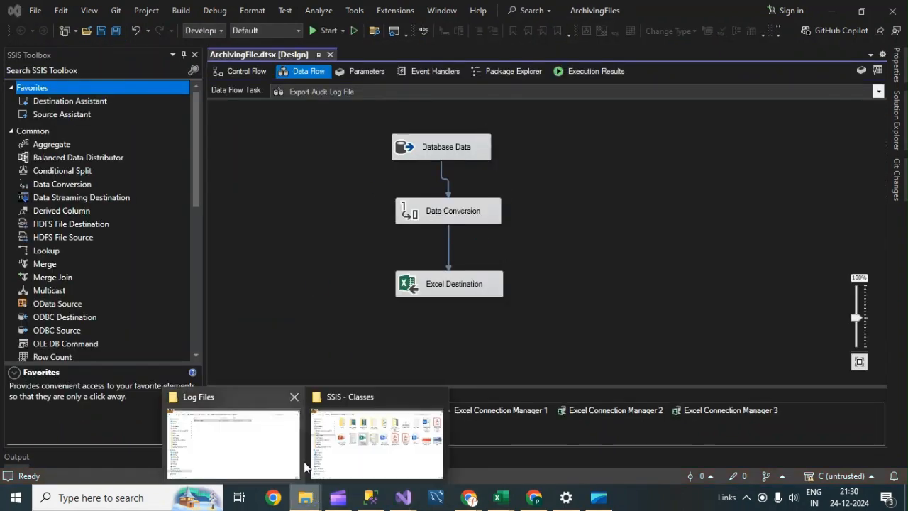
left_click(304, 461)
right_click(314, 210)
left_click(381, 264)
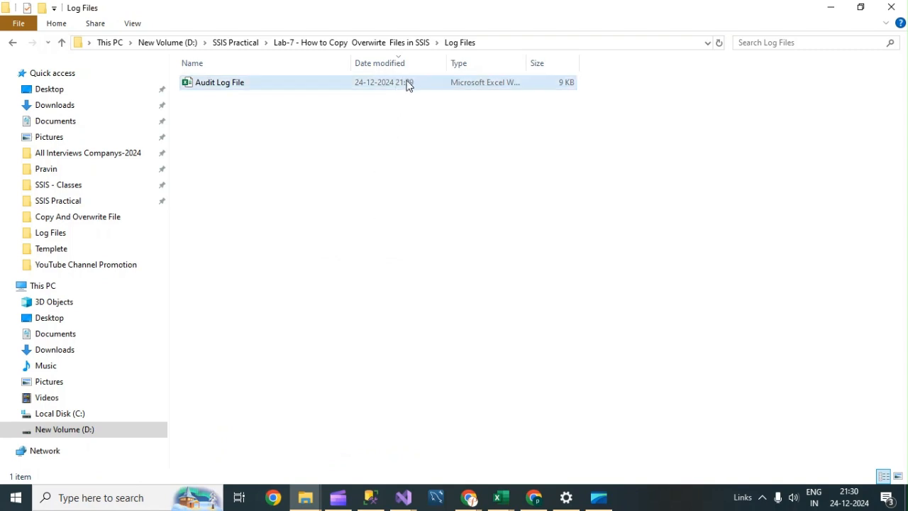
left_click(234, 84)
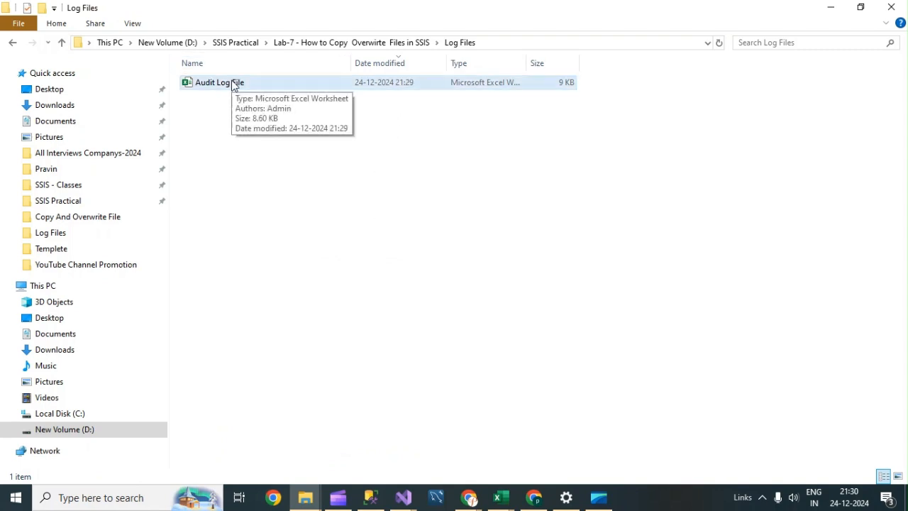
left_click(234, 84)
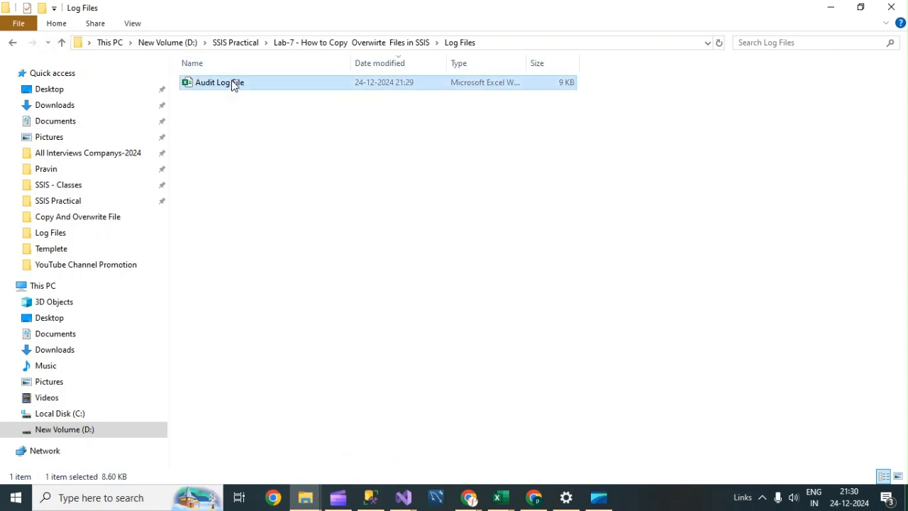
double_click(283, 86)
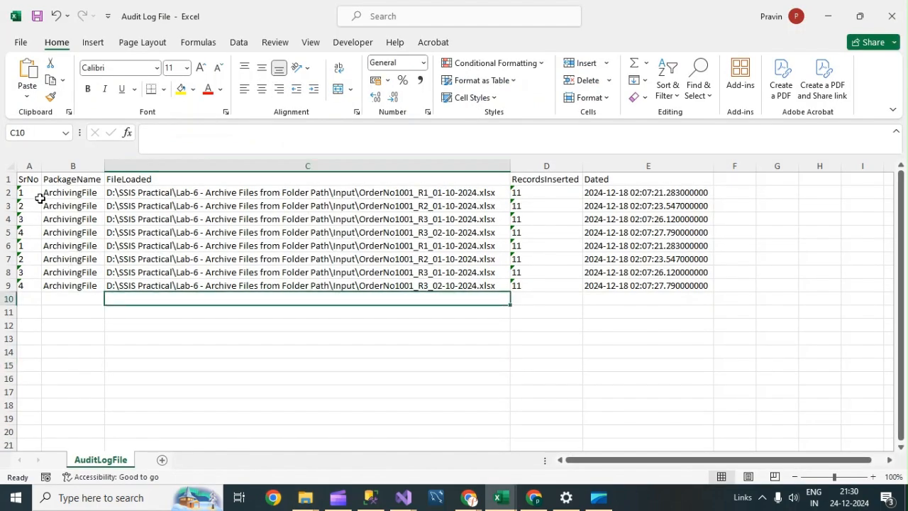
Step: Compare the first block of log entries with the second block in rows 6 to 9 by selecting each
mouse_move(33, 195)
left_click_drag(33, 195, 689, 237)
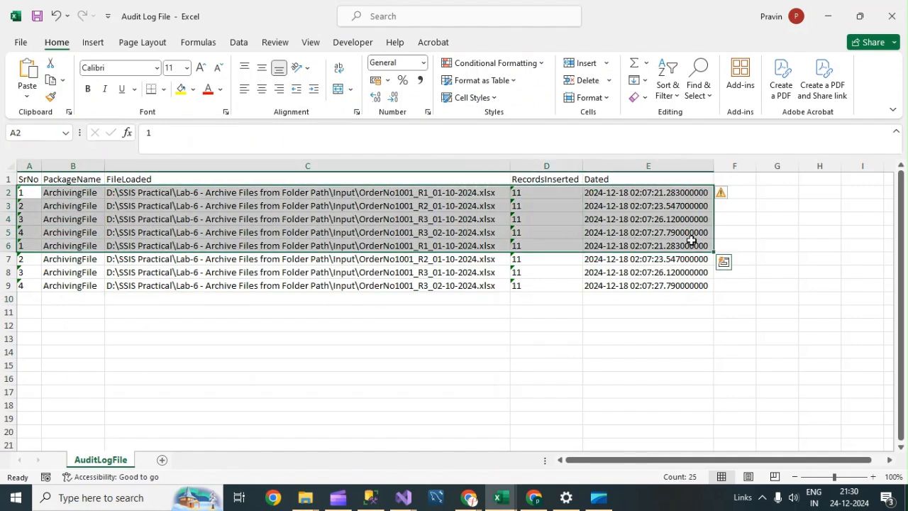
left_click_drag(29, 246, 687, 287)
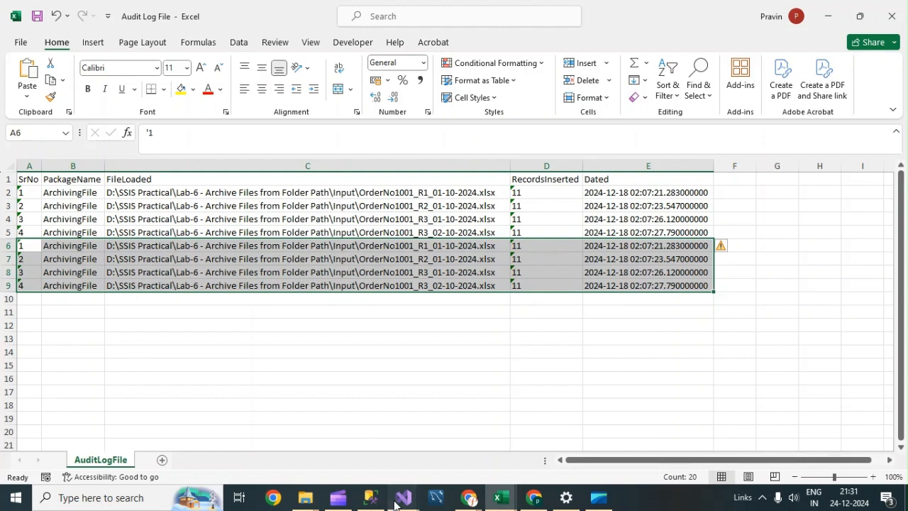
Step: In Visual Studio, add a File System Task to the control flow and arrange it above the lowered Export Audit Log File task
mouse_move(403, 497)
left_click(474, 430)
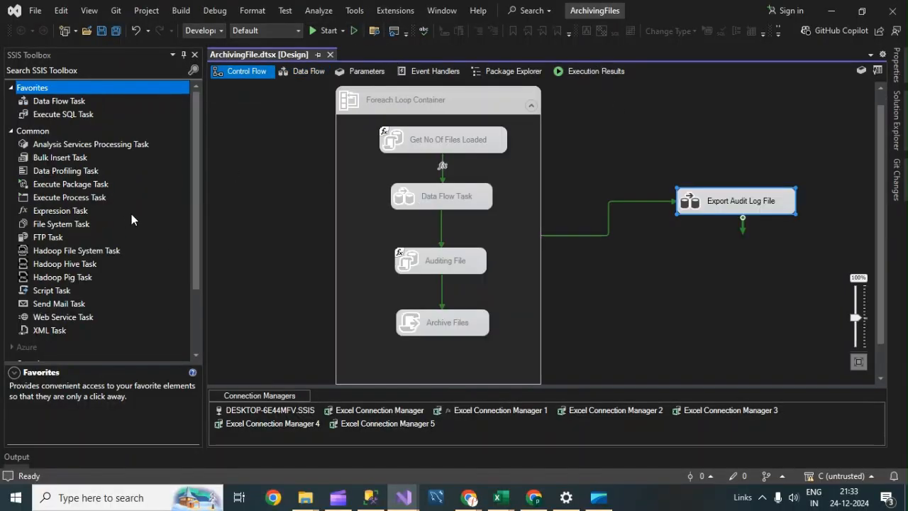
scroll(192, 207, "down", 1)
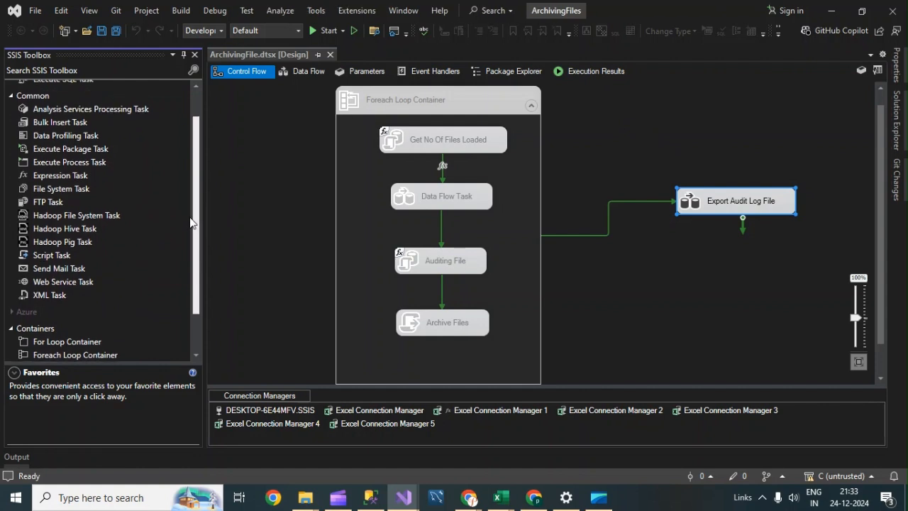
scroll(163, 216, "up", 1)
left_click_drag(62, 227, 705, 150)
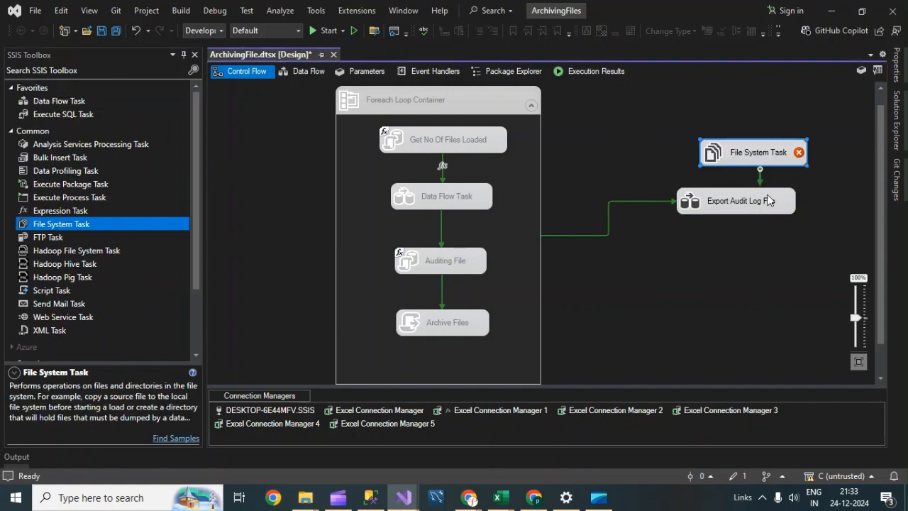
left_click_drag(726, 200, 721, 260)
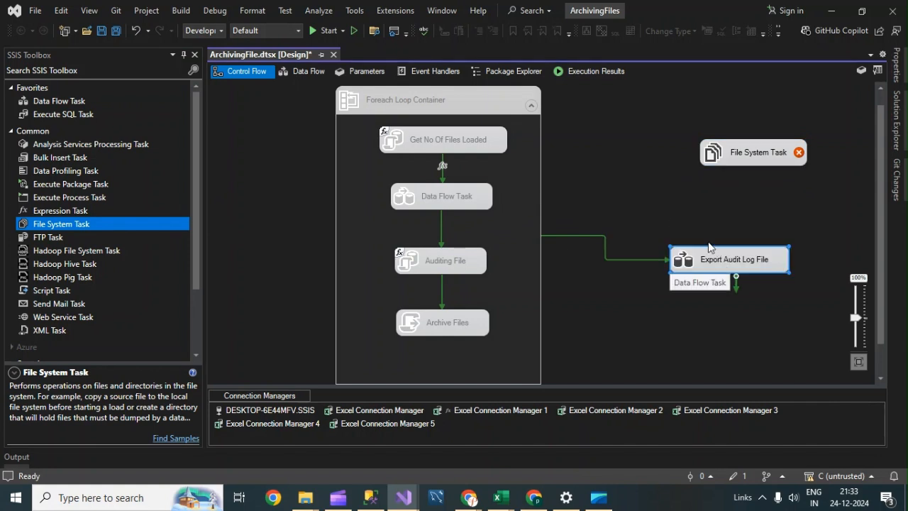
left_click_drag(734, 156, 681, 158)
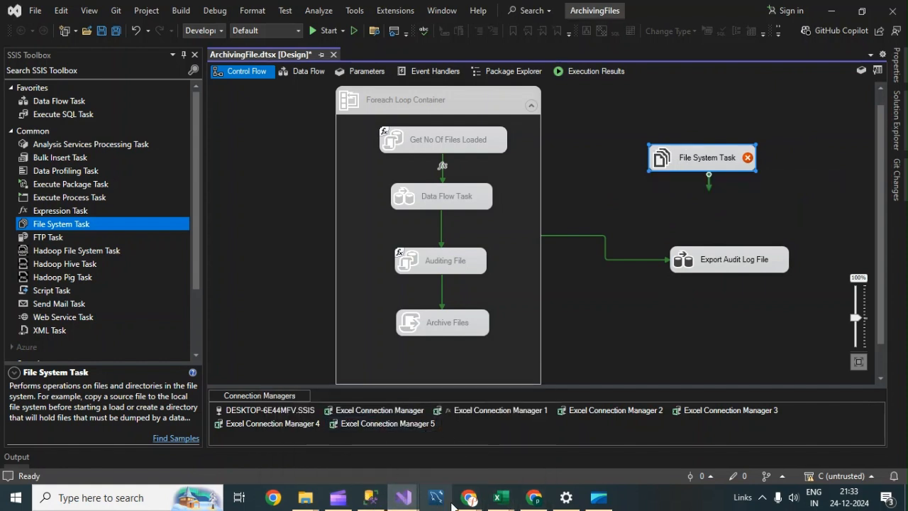
Step: Switch to the Audit Log File workbook in Excel and close it without saving changes
mouse_move(506, 508)
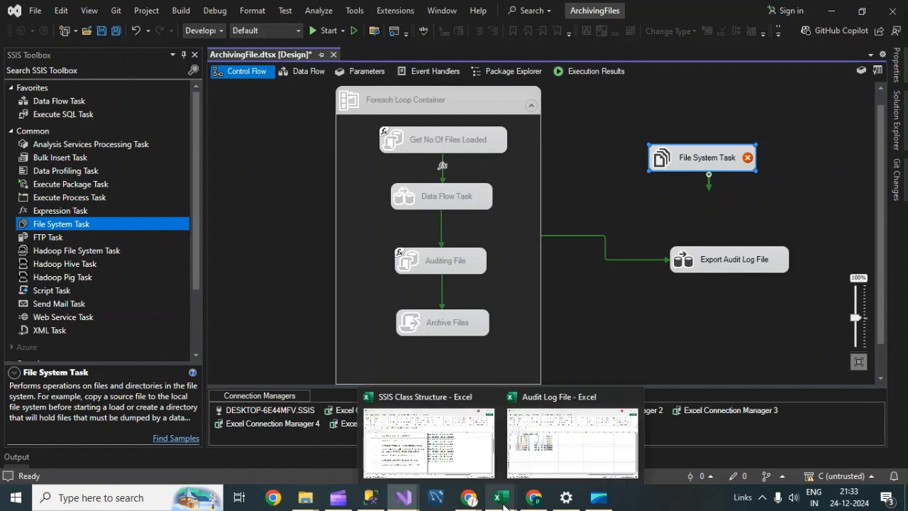
mouse_move(543, 447)
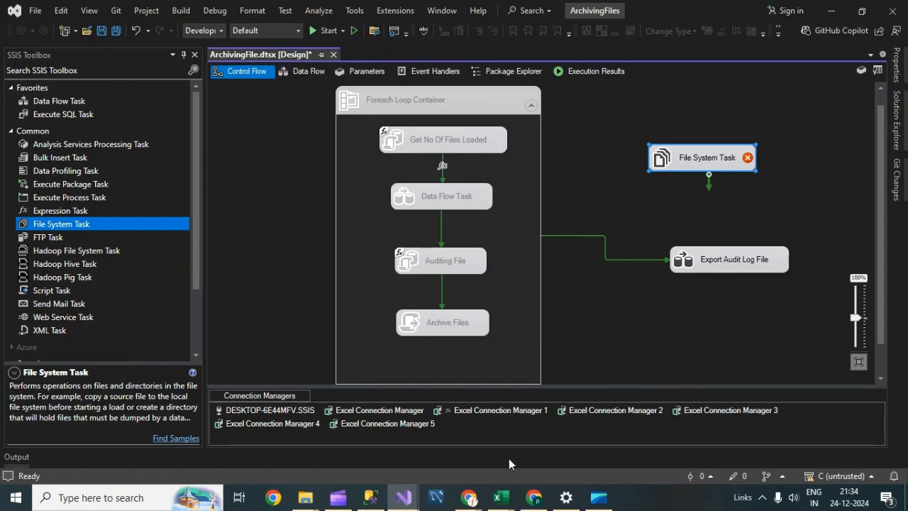
left_click(580, 434)
left_click(293, 285)
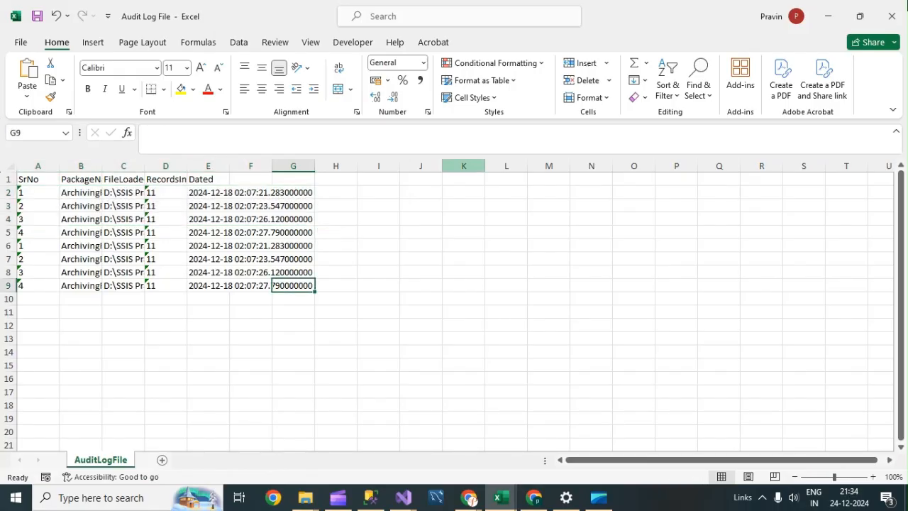
left_click(892, 16)
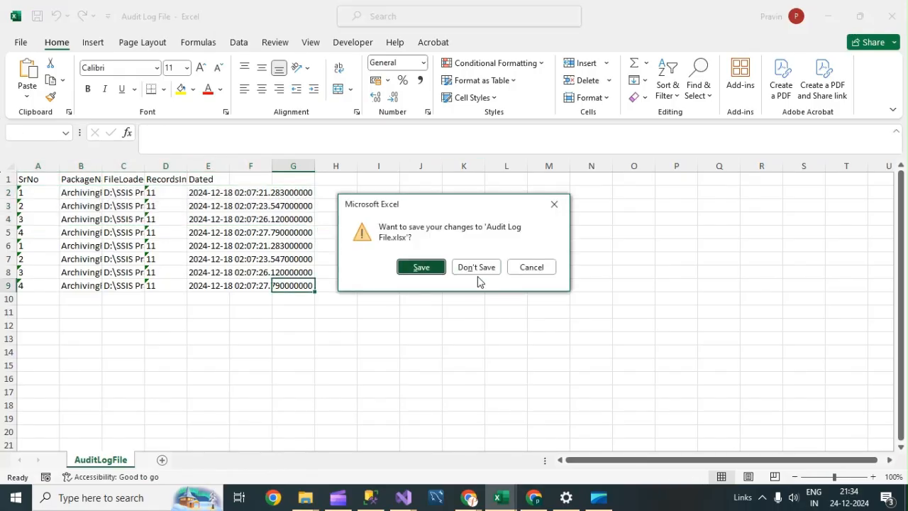
left_click(478, 266)
Step: Switch to the Templete folder in File Explorer and go up to its parent Lab-7 folder
mouse_move(305, 498)
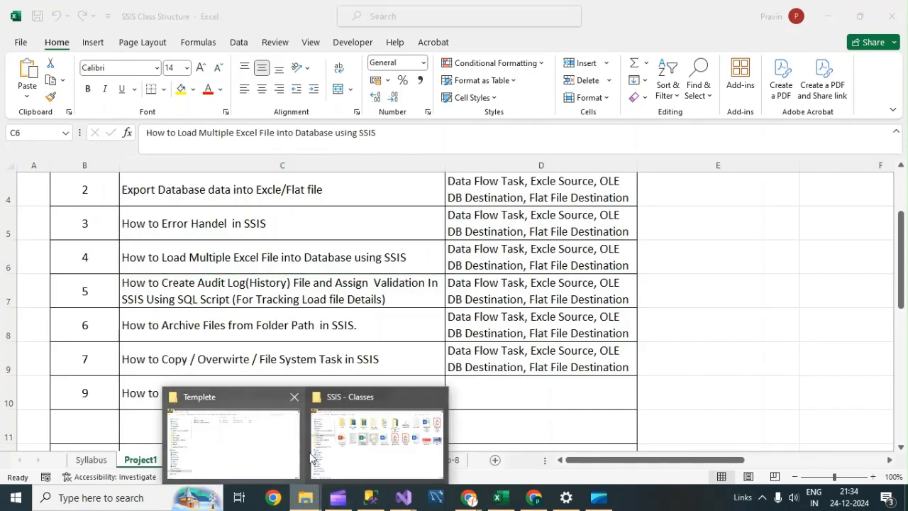
left_click(258, 441)
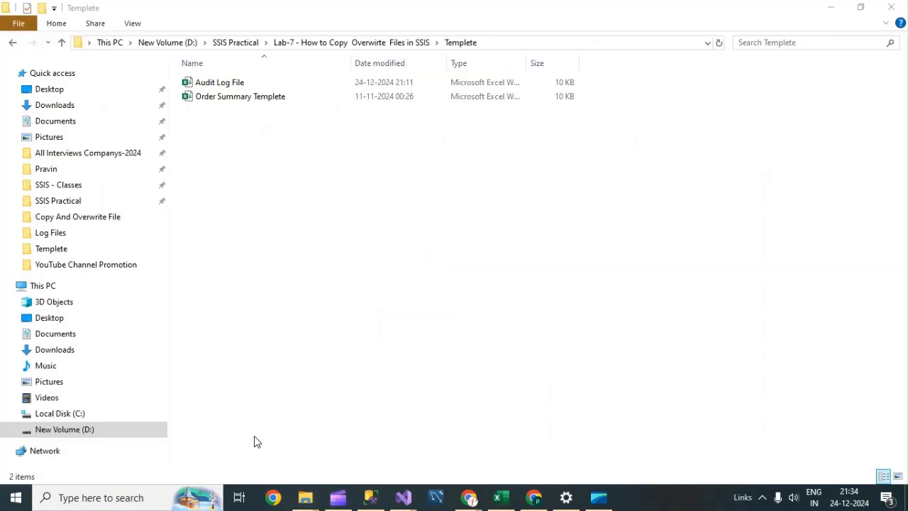
left_click(331, 44)
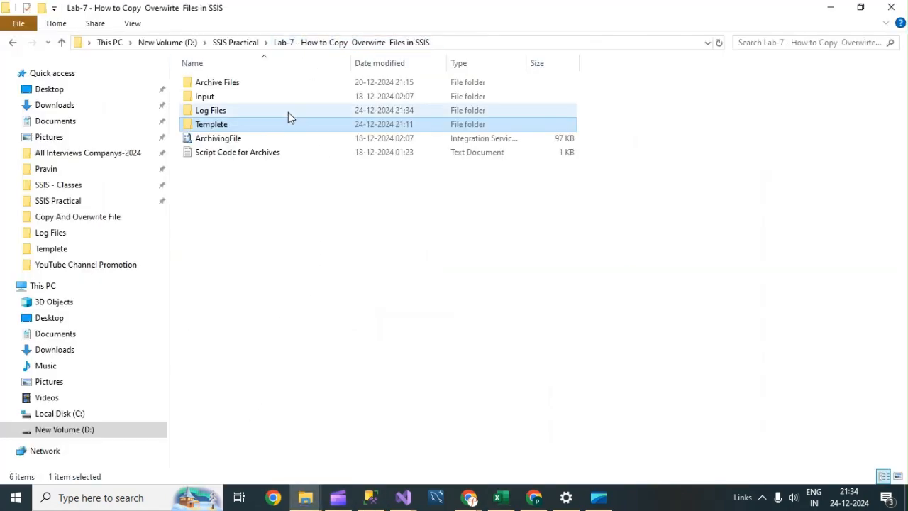
Step: Check the Audit Log File in the Templete folder and return to the parent Lab-7 folder
double_click(239, 127)
left_click(220, 86)
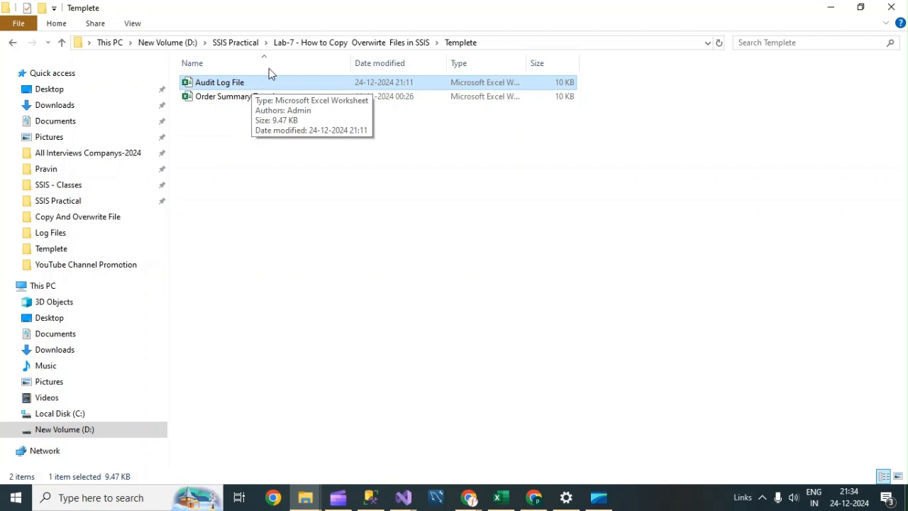
left_click(351, 43)
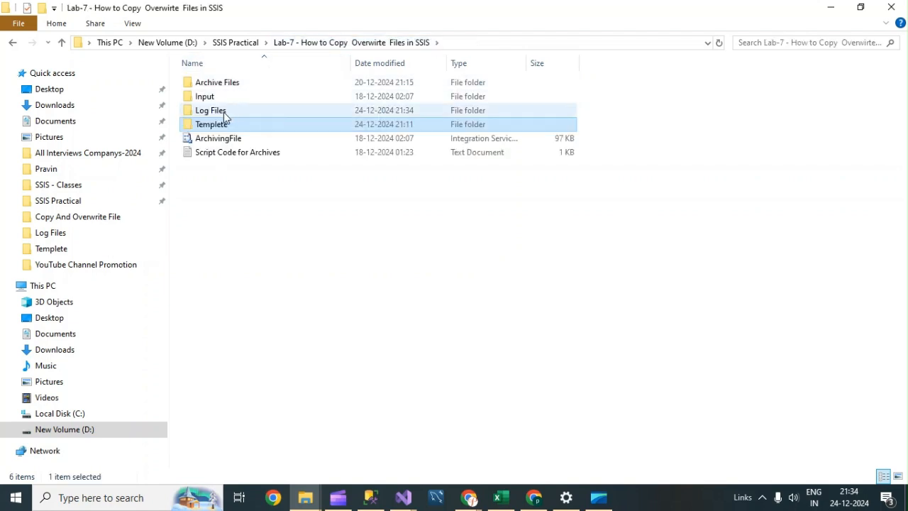
Step: Delete the Audit Log File from the Log Files folder
double_click(224, 112)
left_click(247, 85)
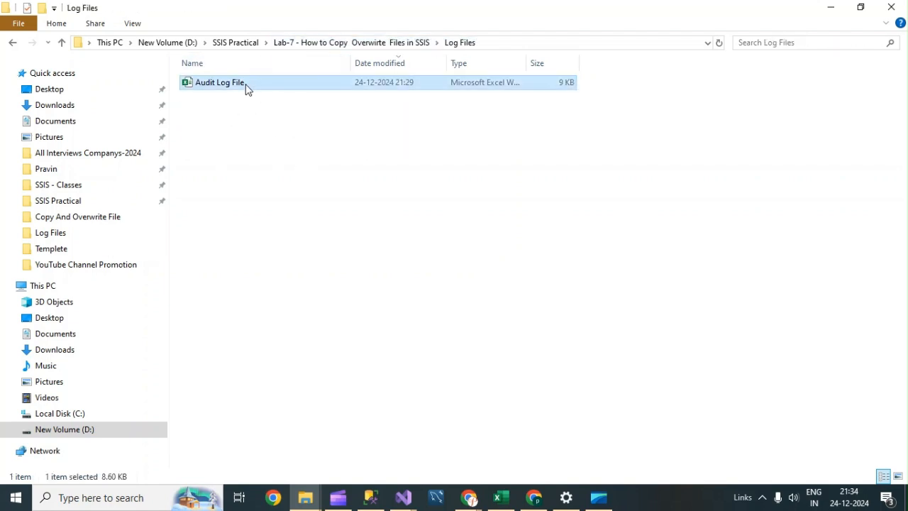
key("Delete")
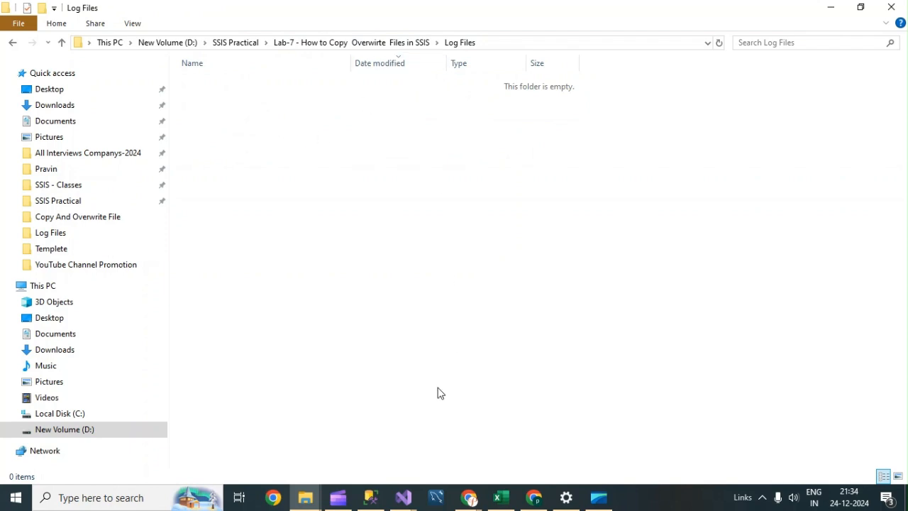
Step: Switch to Visual Studio, align Export Audit Log File beneath the File System Task, and link the File System Task to it
left_click(410, 500)
left_click(459, 442)
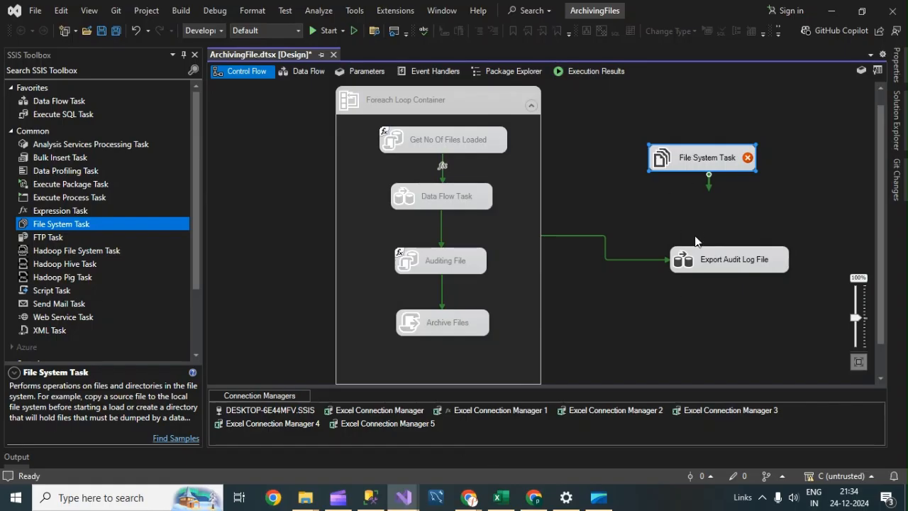
left_click_drag(708, 254, 690, 249)
left_click(687, 156)
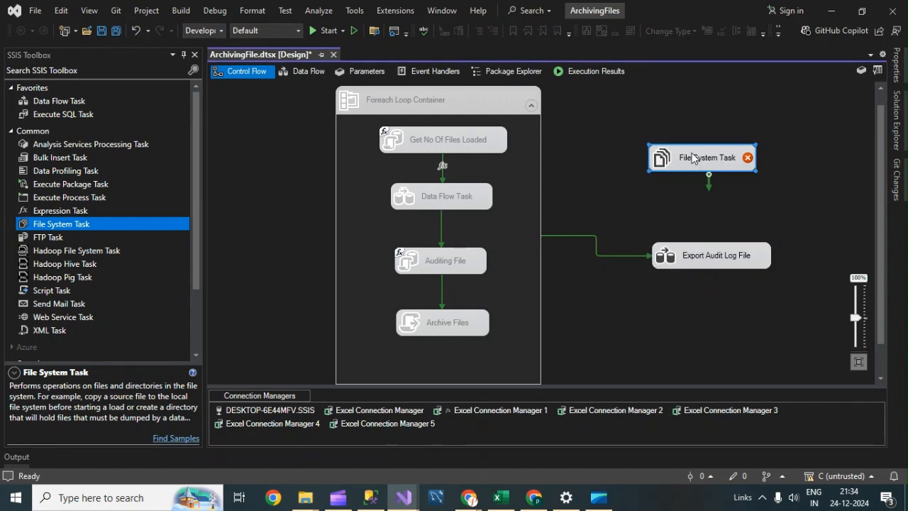
mouse_move(710, 174)
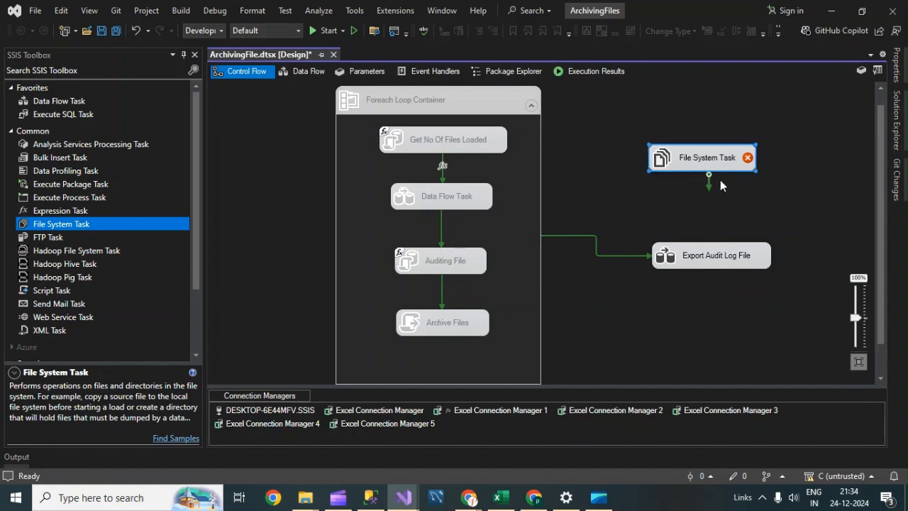
left_click_drag(708, 188, 716, 249)
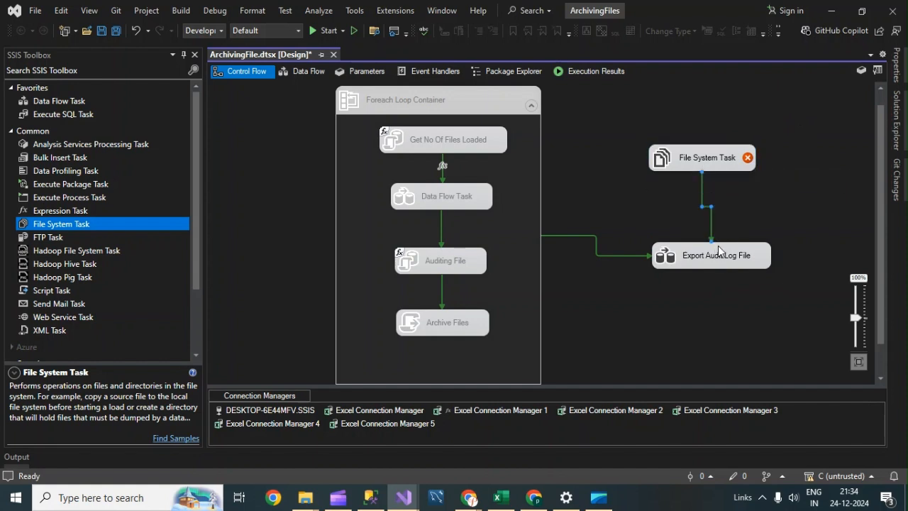
Step: Delete the precedence constraint between the Foreach Loop Container and the Export Audit Log File task
left_click(633, 256)
key("Delete")
scroll(531, 311, "down", 1)
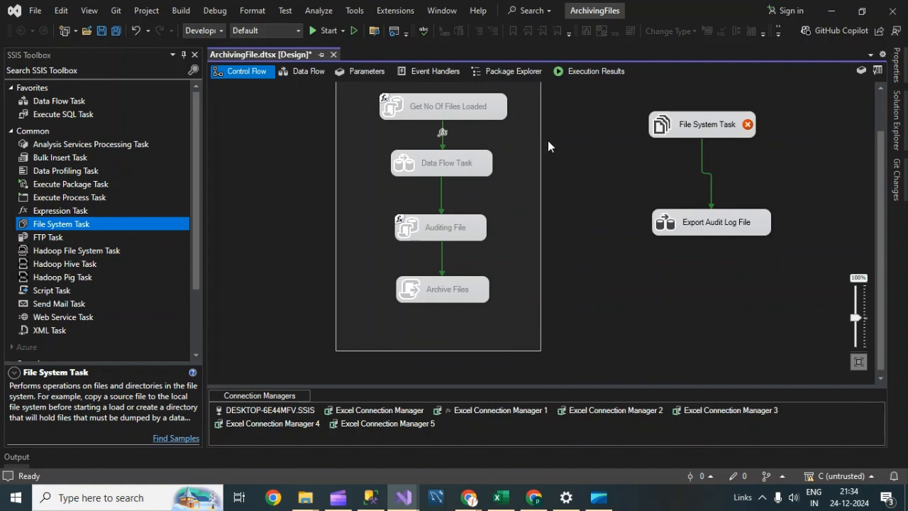
scroll(548, 146, "up", 1)
Step: Enable the Foreach Loop Container and connect its precedence constraint to the File System Task
right_click(484, 106)
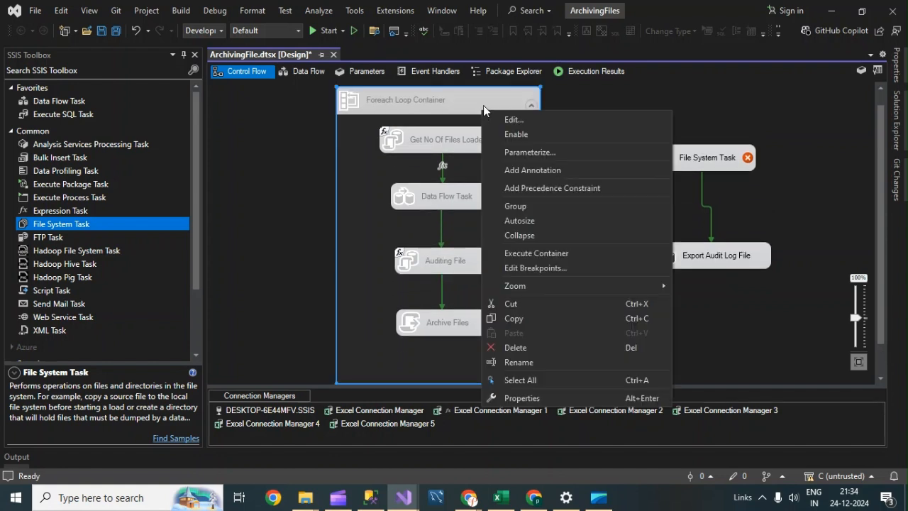
left_click(526, 133)
scroll(519, 288, "down", 1)
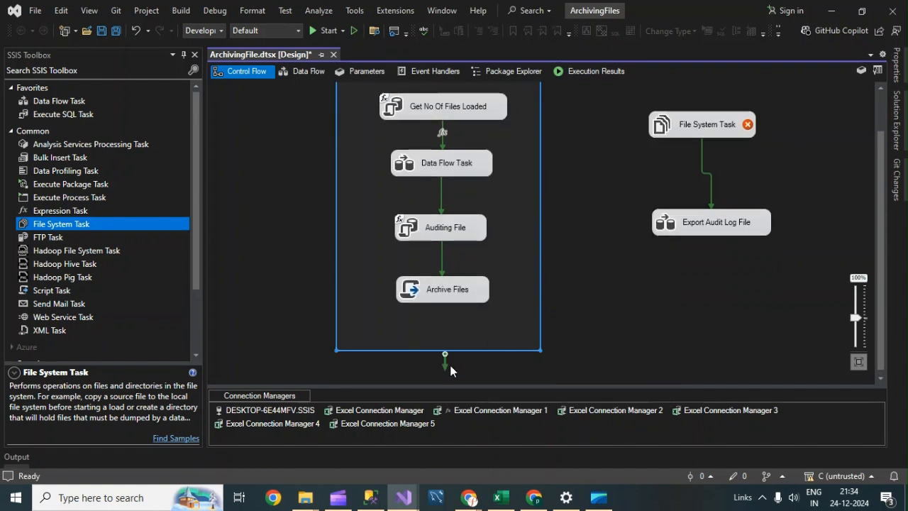
left_click_drag(446, 366, 659, 128)
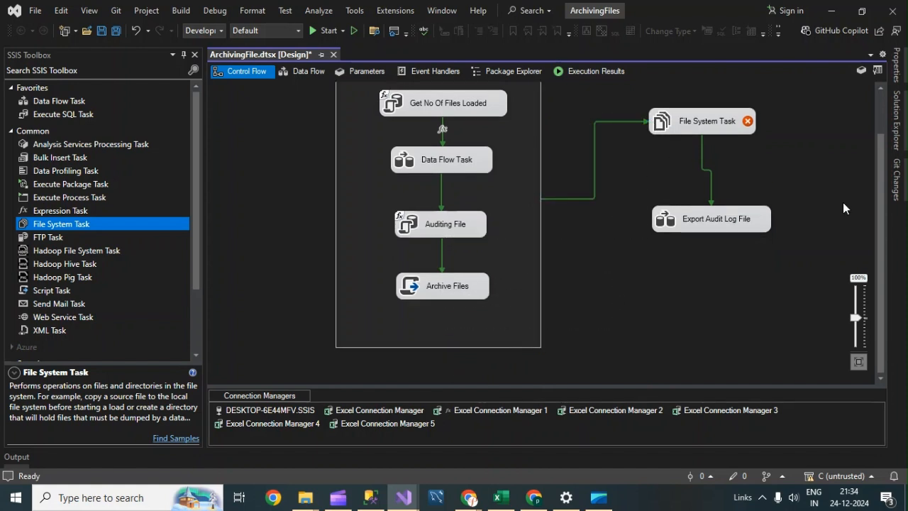
Step: Disable the Foreach Loop Container
left_click_drag(881, 189, 890, 142)
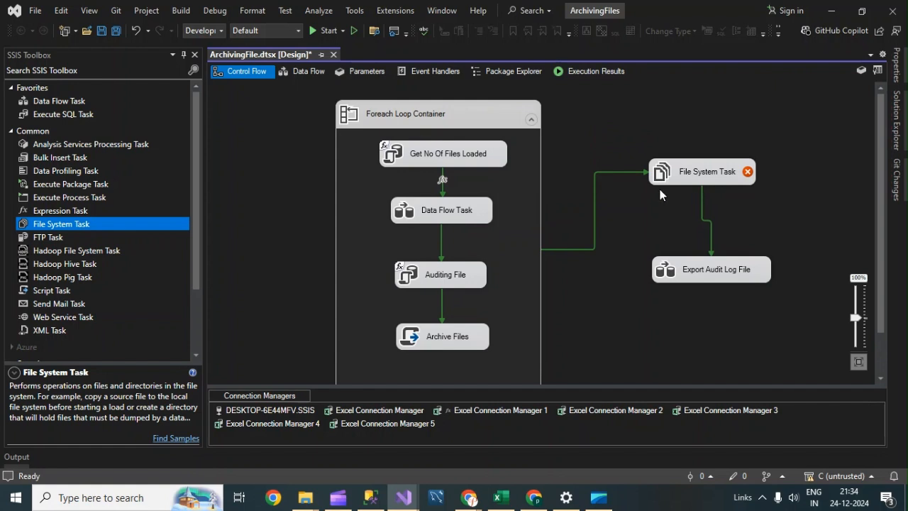
right_click(491, 106)
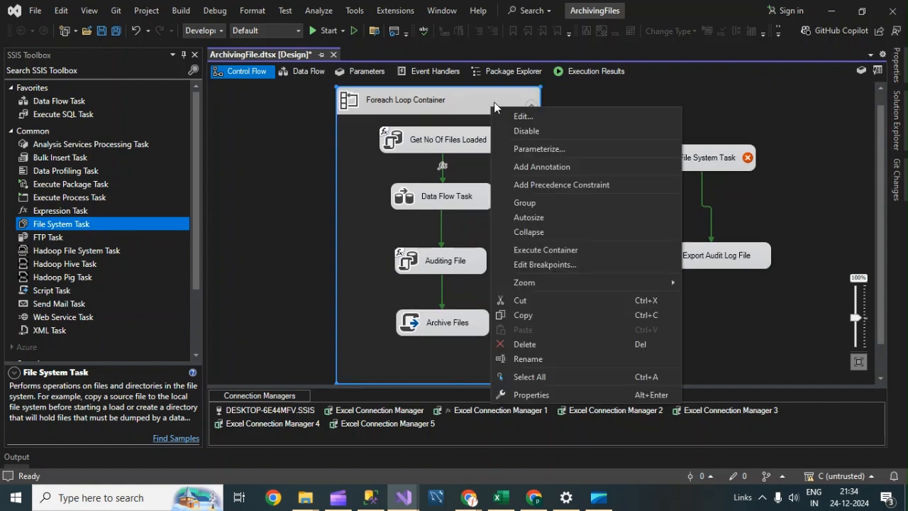
left_click(532, 132)
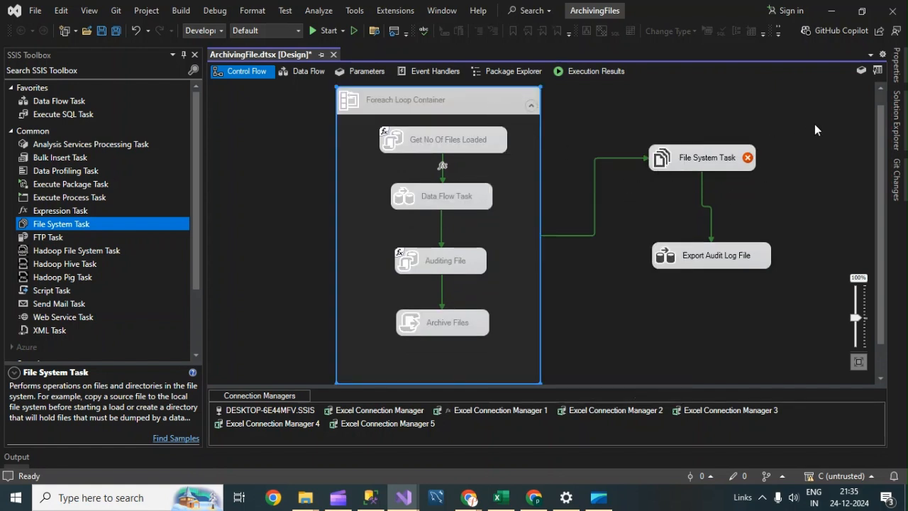
Step: Add a package variable and name it LogFileTempletePath
left_click(865, 70)
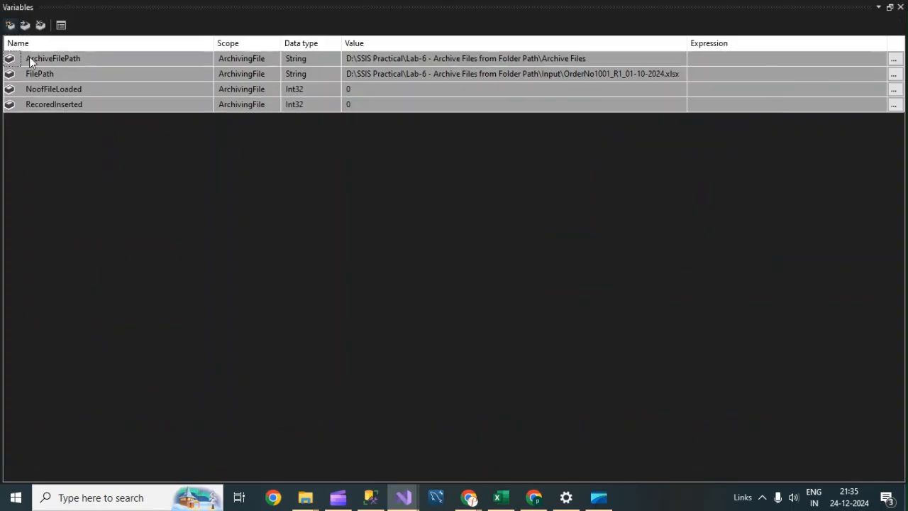
left_click(10, 26)
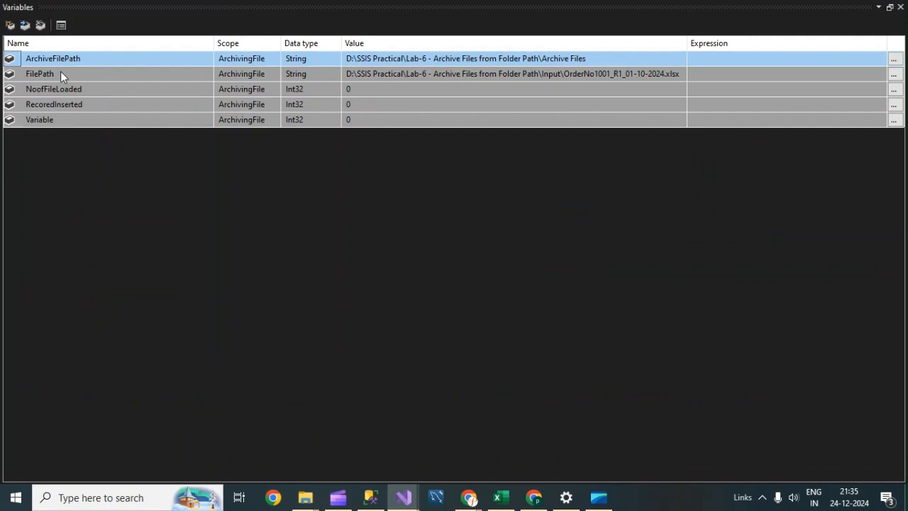
left_click(56, 119)
left_click(53, 119)
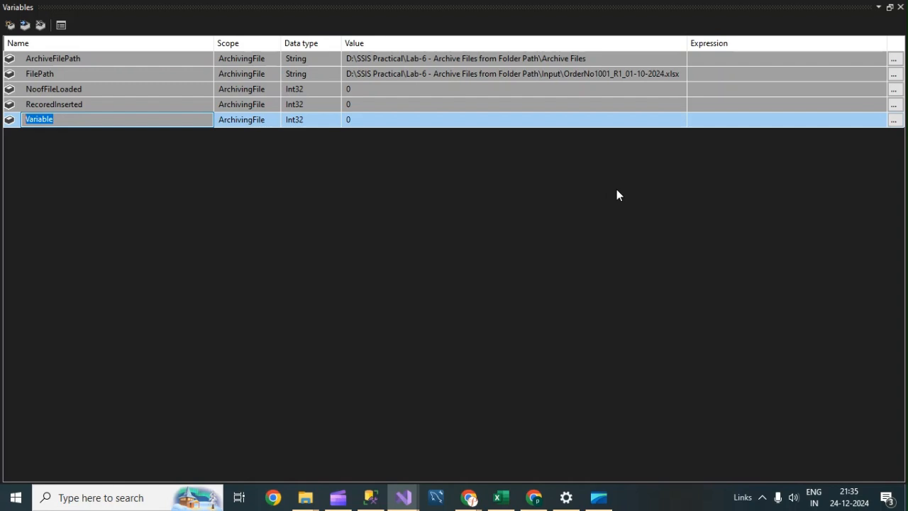
type("LogFile")
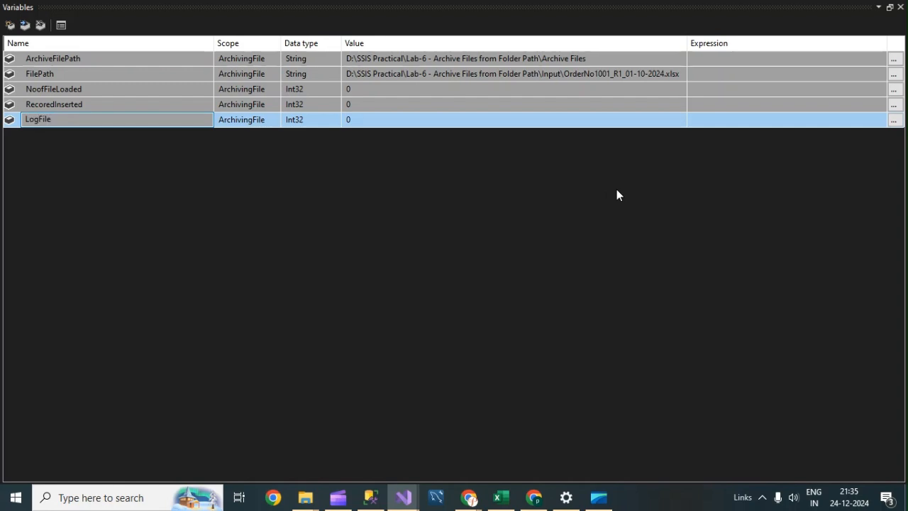
type("TempletePath")
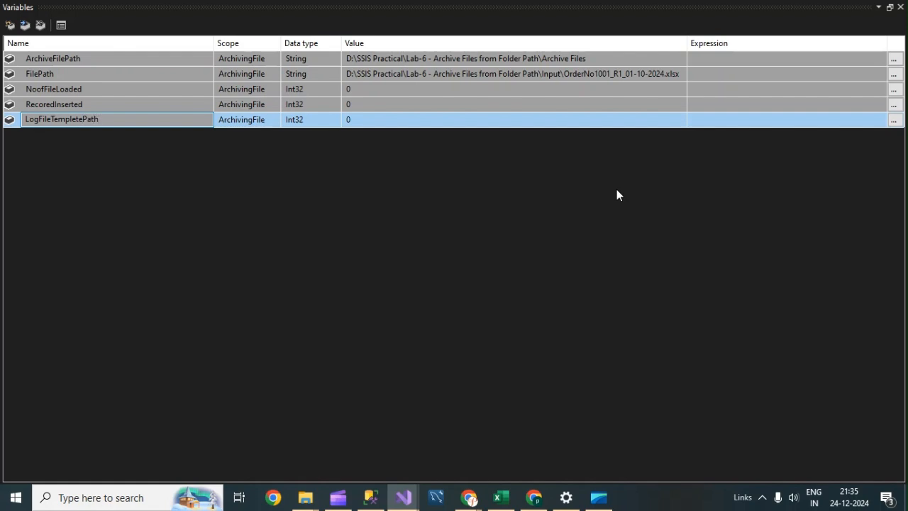
Step: Try to set the data type of the LogFileTempletePath variable to String
left_click(312, 120)
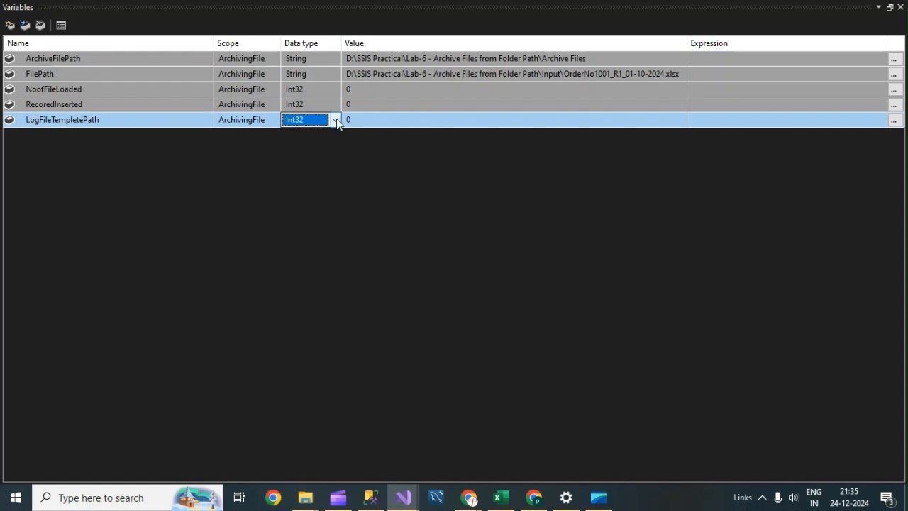
left_click(336, 119)
left_click(304, 192)
Step: Switch to File Explorer, open the Templete folder inside the Lab-7 folder, and show its full path for copying
mouse_move(305, 497)
left_click(255, 457)
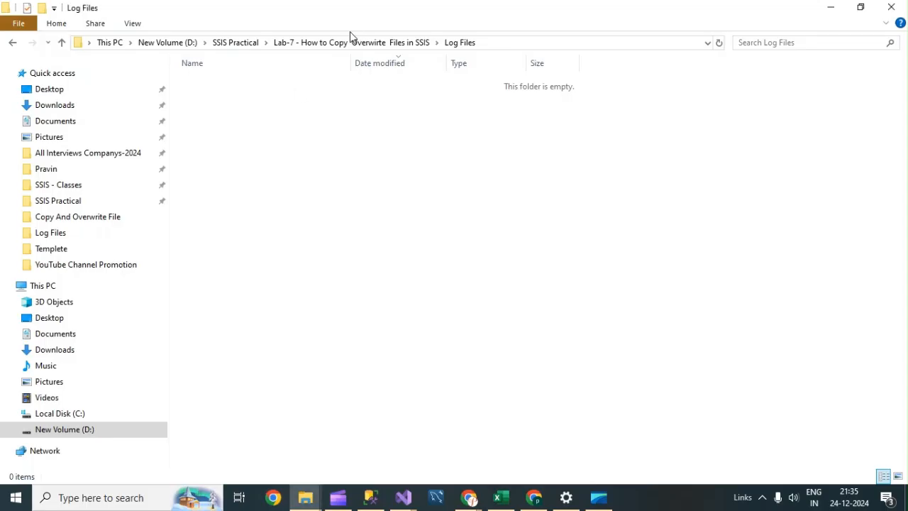
left_click(312, 42)
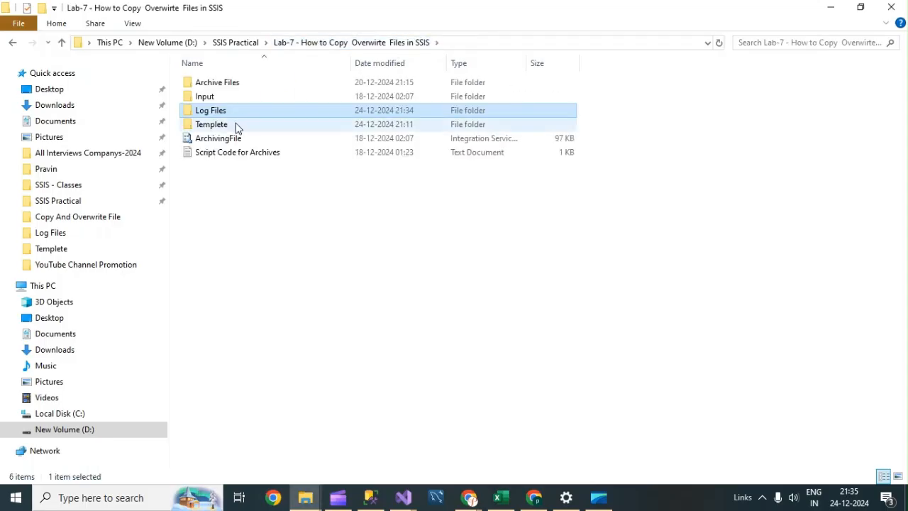
double_click(213, 125)
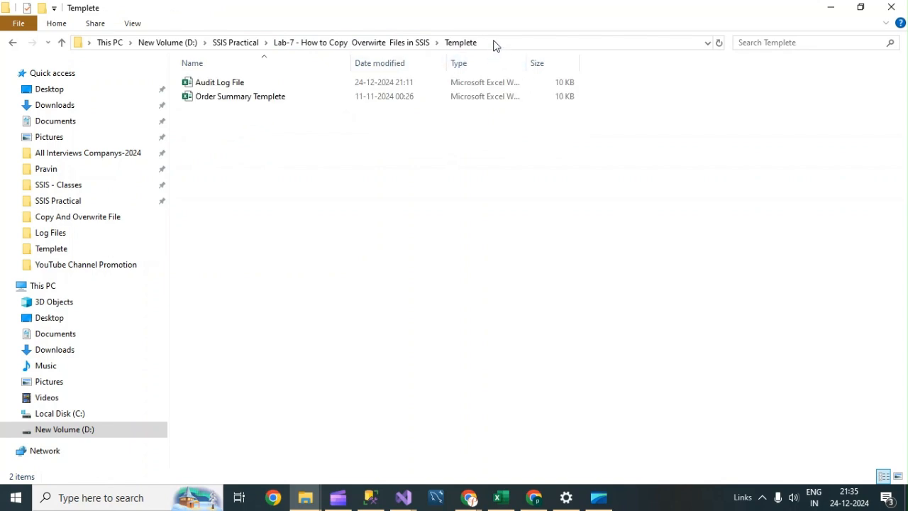
left_click(254, 86)
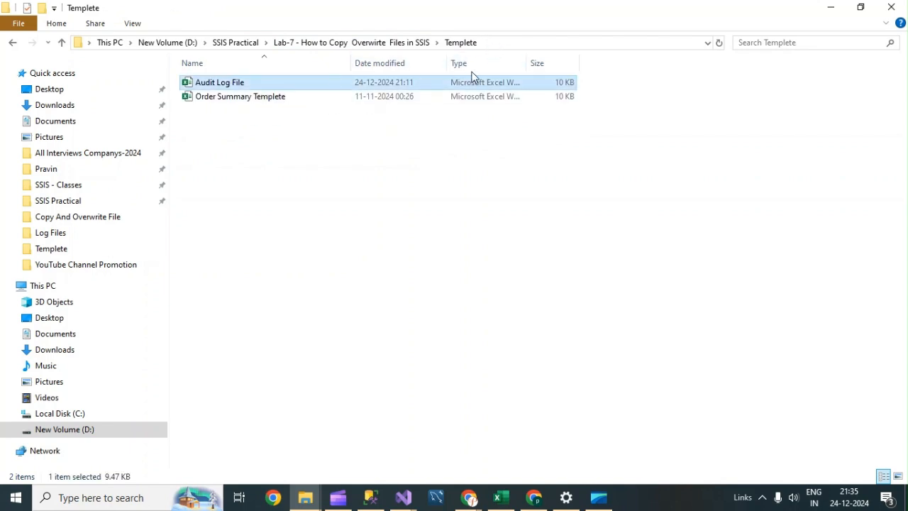
left_click(497, 44)
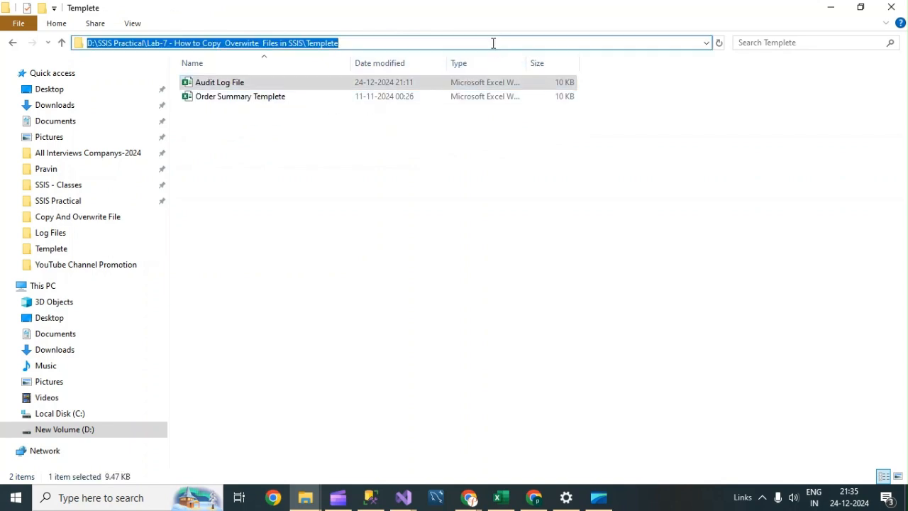
left_click(454, 42)
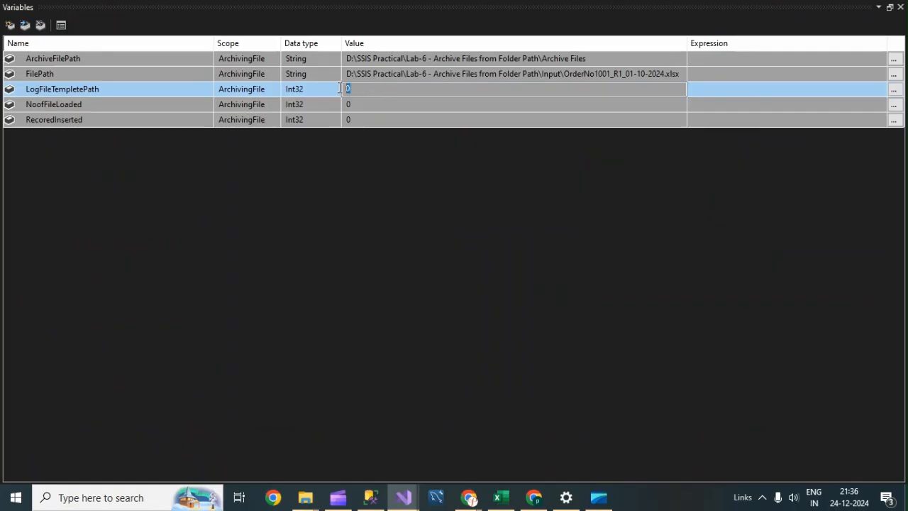
Step: Clear the LogFileTempletePath variable's value in Visual Studio and copy the full path of the Templete folder from File Explorer
left_click_drag(351, 88, 335, 89)
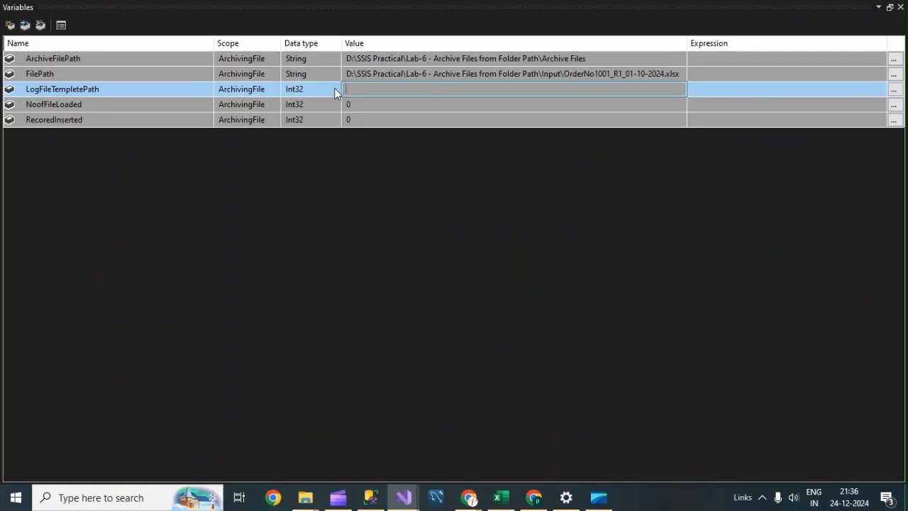
key("alt+Tab")
left_click(510, 40)
left_click(509, 41)
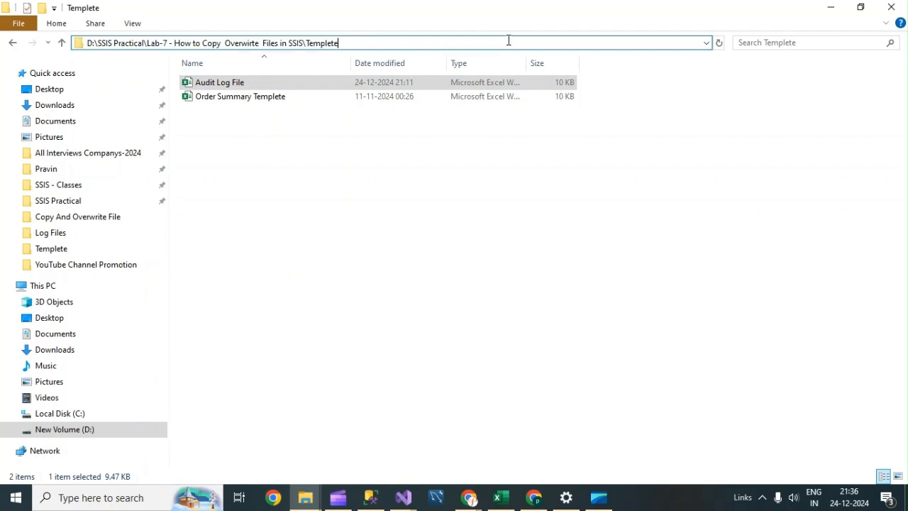
key("ctrl+a")
key("ctrl+c")
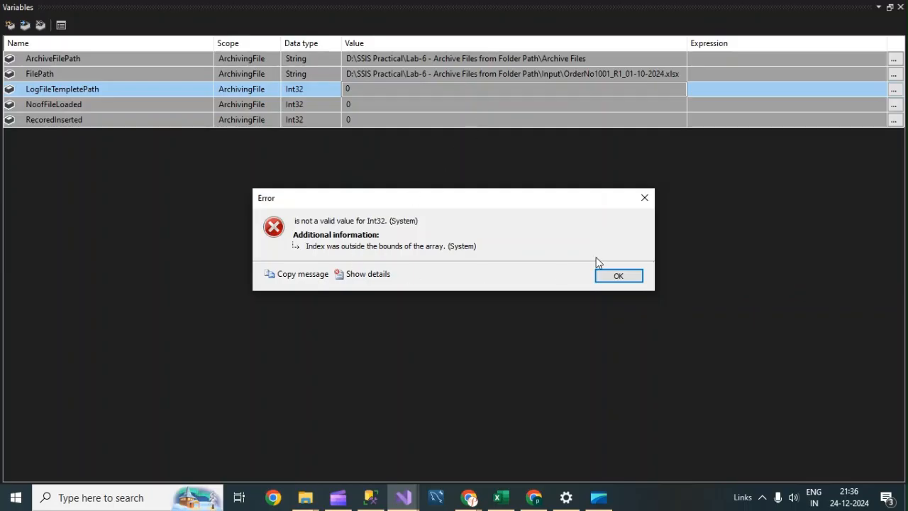
left_click(600, 275)
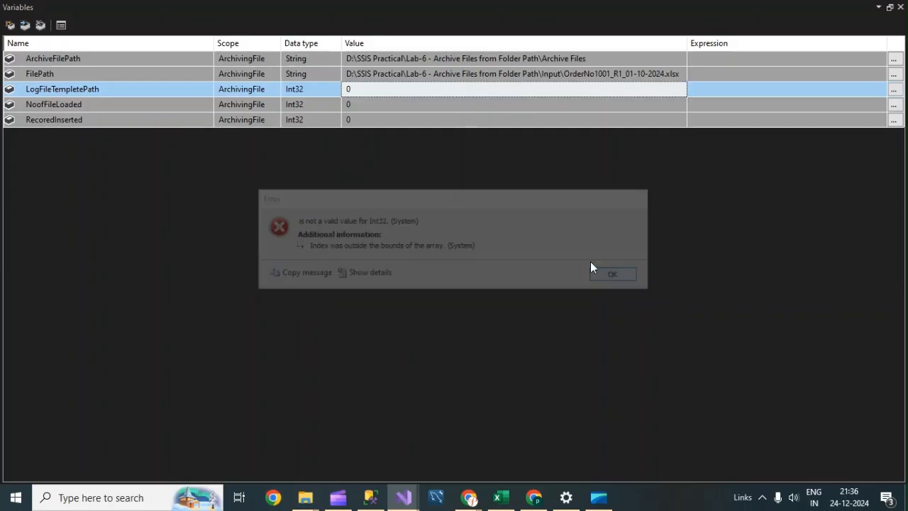
Step: Set LogFileTempletePath's data type to String and its value to "D:\SSIS Practical\Lab-7 - How to Copy Overwirte Files in SSIS\Templete\"
left_click(303, 89)
left_click(336, 90)
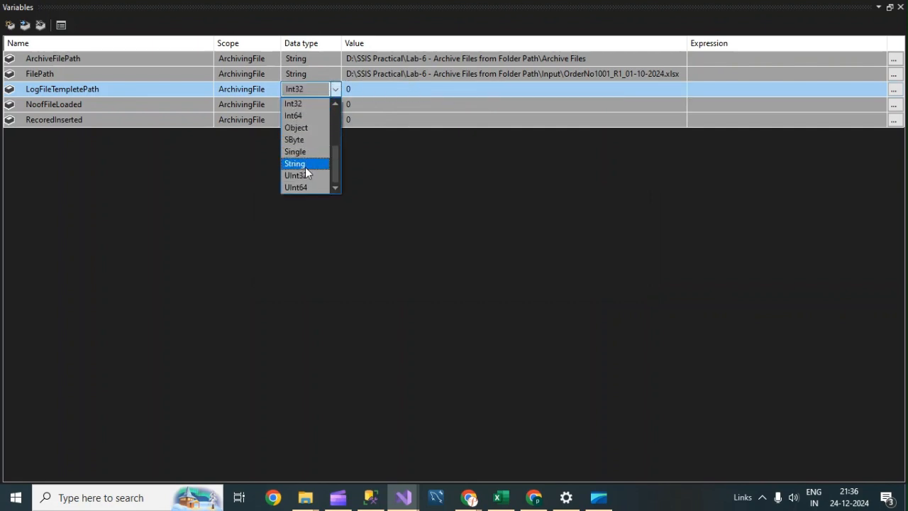
left_click(308, 163)
left_click(367, 89)
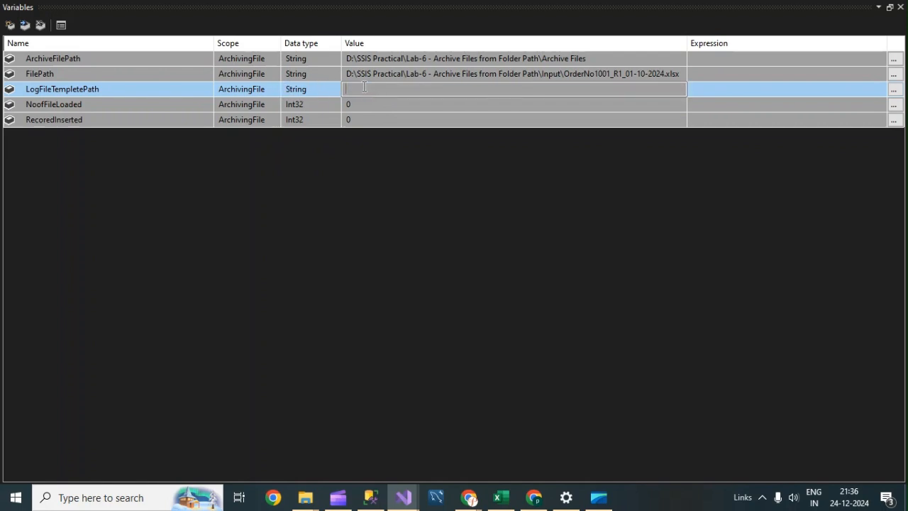
key("ctrl+v")
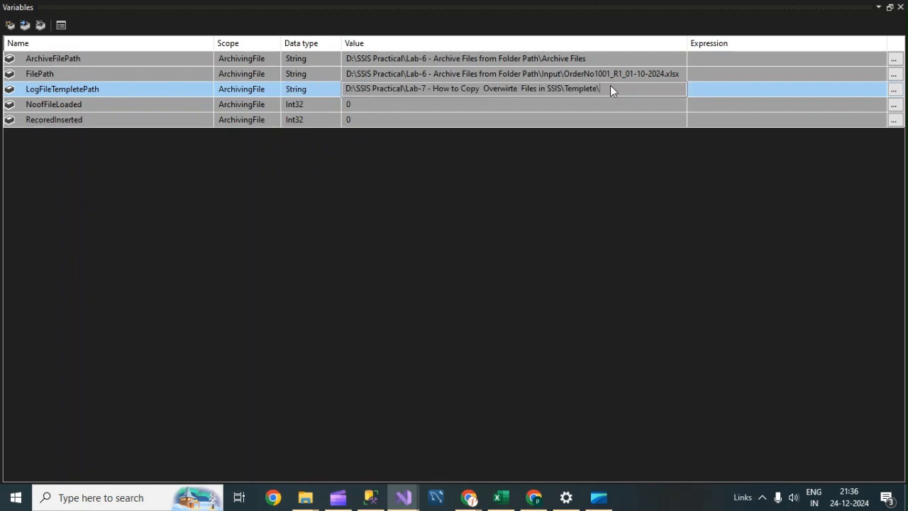
Step: Switch to File Explorer and copy the file name of Audit Log File in the Templete folder
key("alt+Tab")
left_click(234, 83)
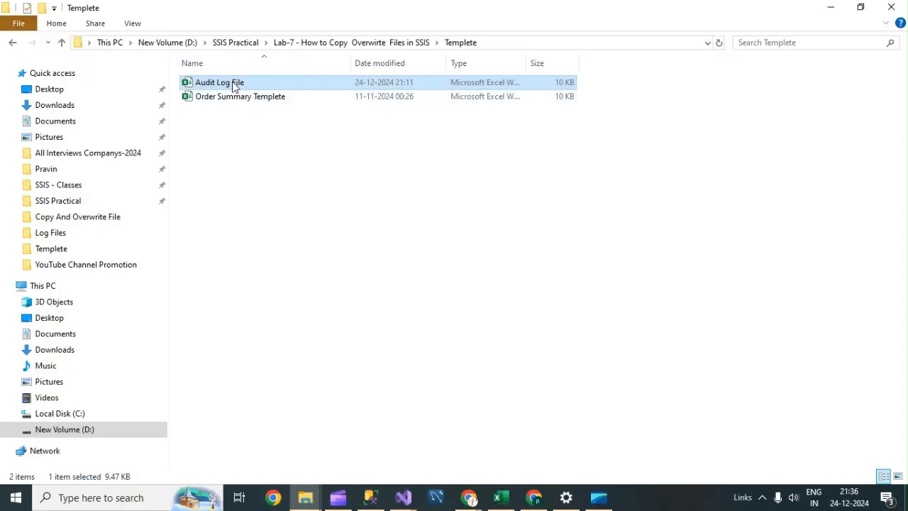
left_click(234, 83)
key("super+c")
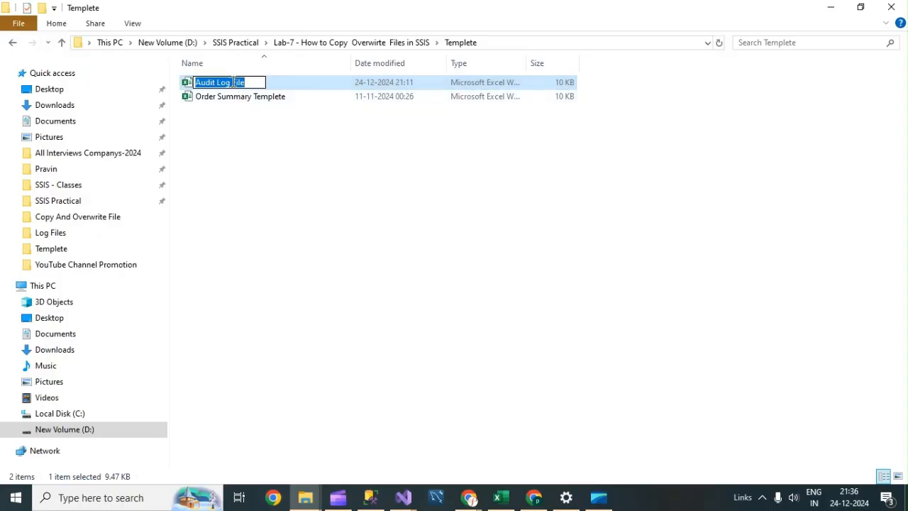
Step: Back in Visual Studio, append "Audit Log File.xlsx" to the folder path in LogFileTempletePath's value
key("alt+Tab")
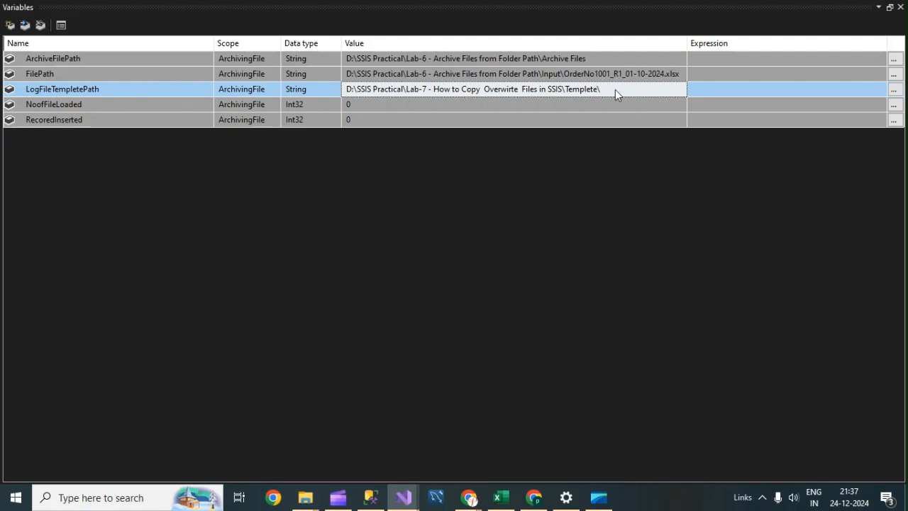
left_click(615, 89)
right_click(616, 89)
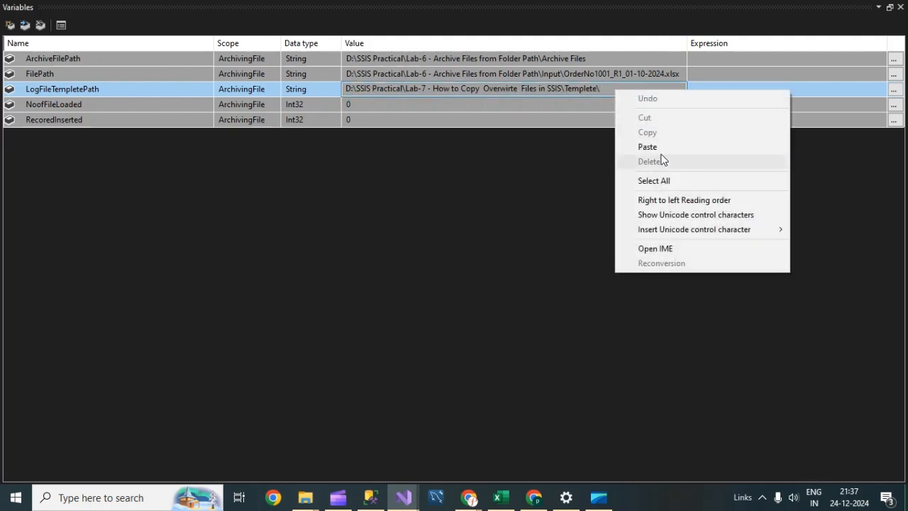
left_click(659, 148)
type(".")
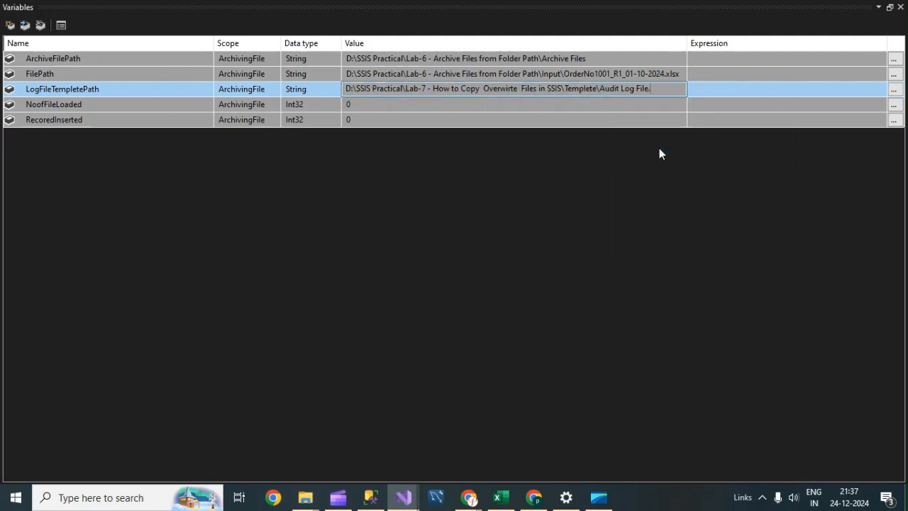
type("xlsx")
key("Return")
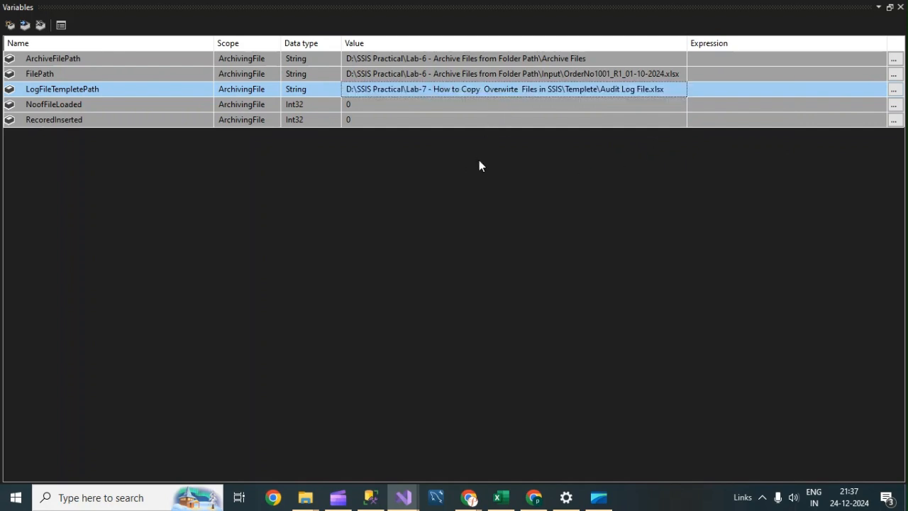
Step: Add a new variable named LogFilePath with the data type String
left_click(10, 25)
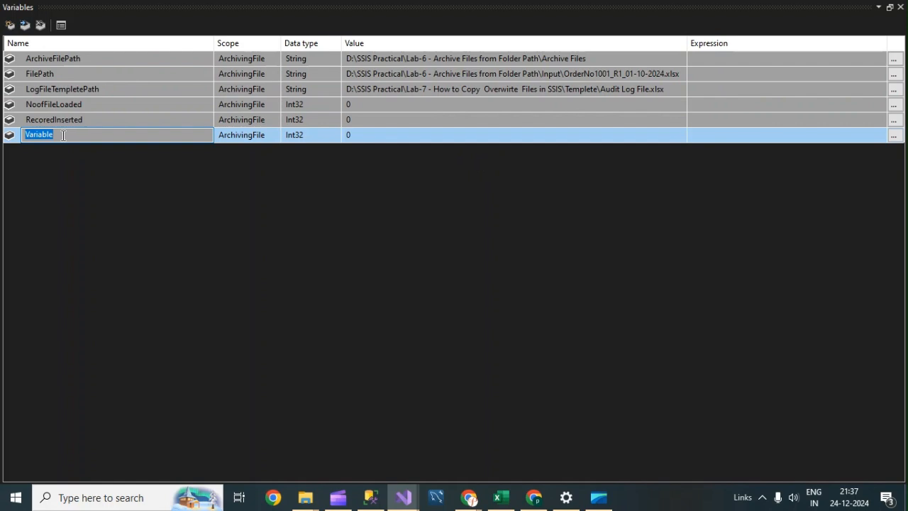
type("LogFilePath")
left_click(321, 136)
left_click(331, 136)
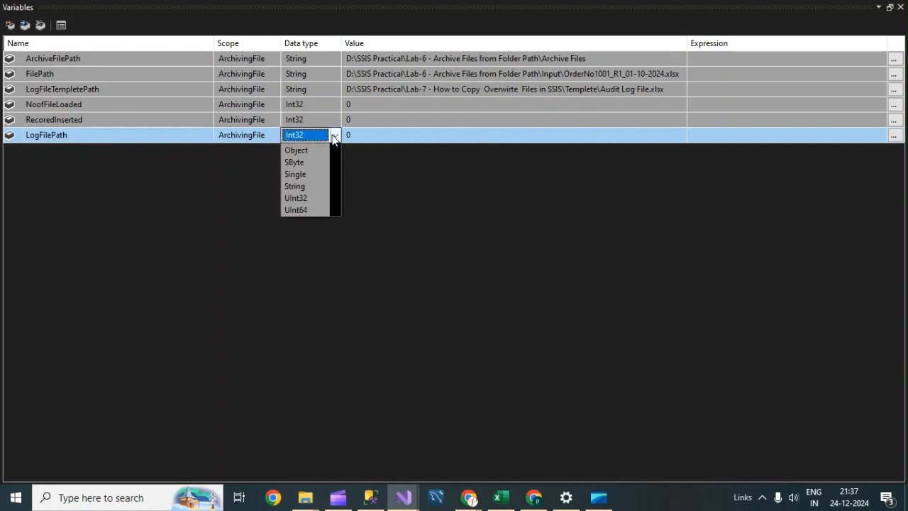
left_click(303, 210)
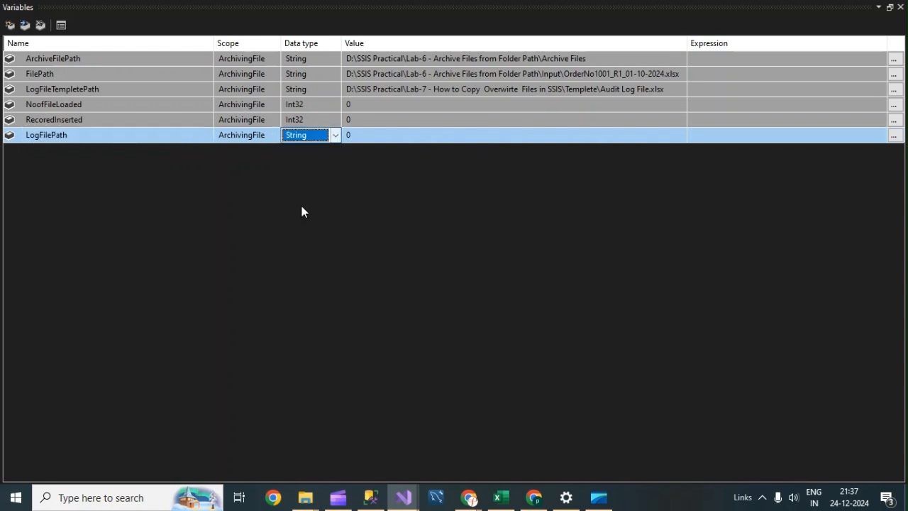
left_click(359, 133)
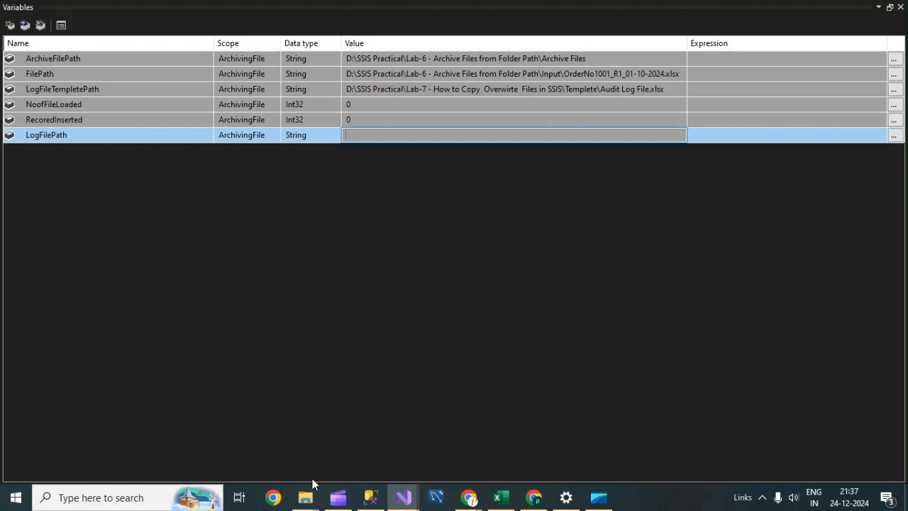
Step: Switch to File Explorer, open the Log Files folder inside the Lab-7 folder, and copy its full path
mouse_move(307, 496)
left_click(234, 440)
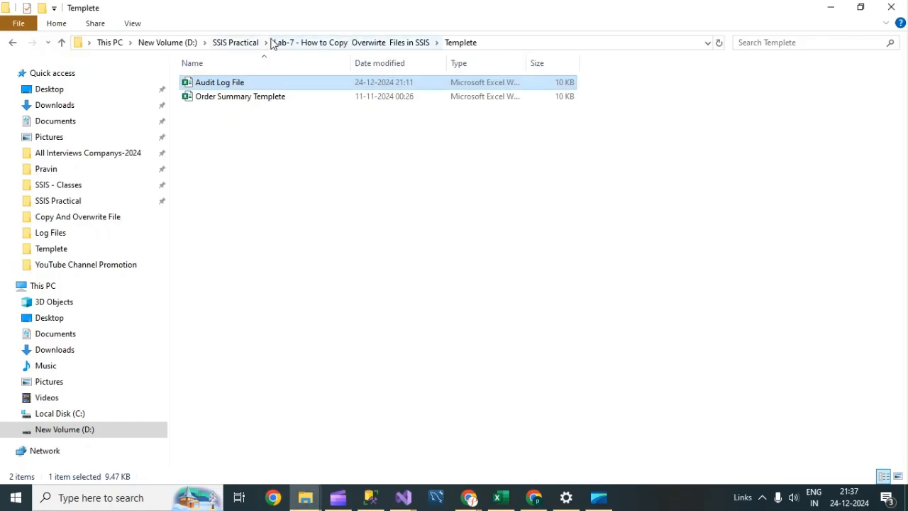
left_click(306, 42)
double_click(224, 111)
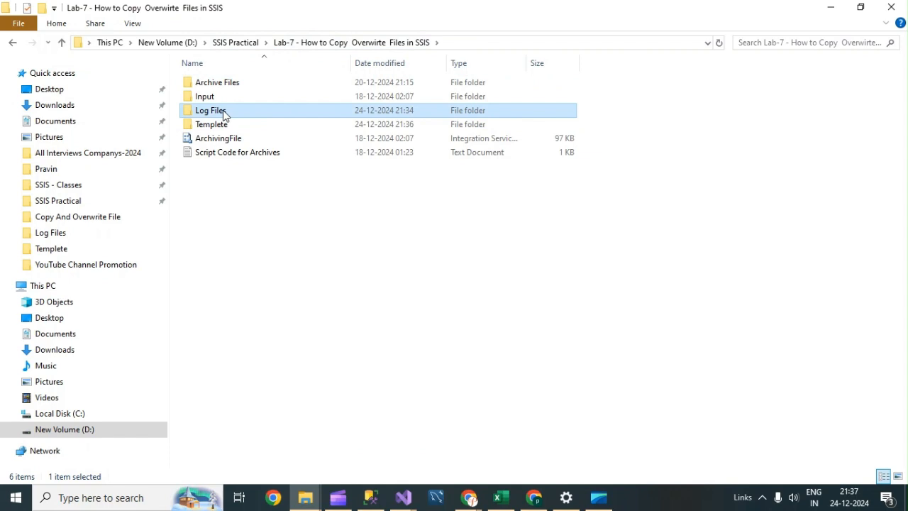
left_click(509, 42)
left_click(515, 44)
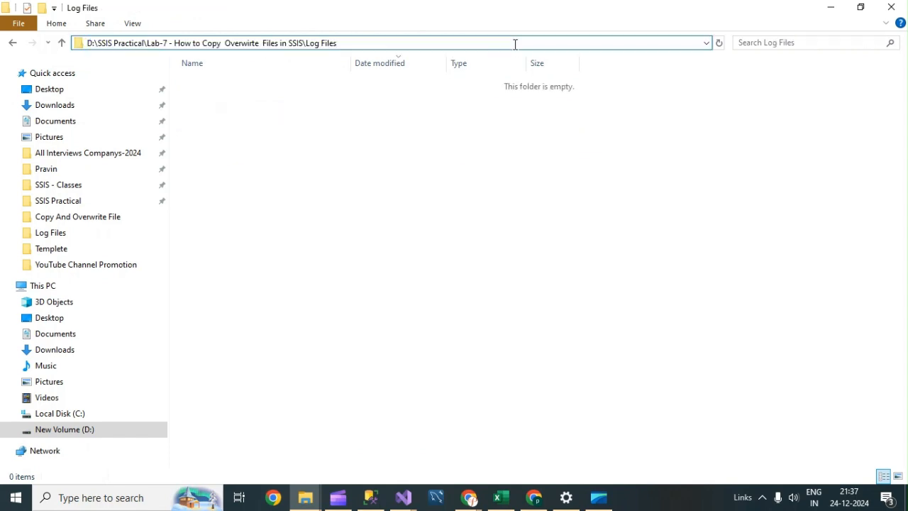
key("ctrl+a")
key("ctrl+c")
Step: Back in Visual Studio, set LogFilePath's value to "D:\SSIS Practical\Lab-7 - How to Copy Overwirte Files in SSIS\Log Files" and close the variables window
key("super+Tab")
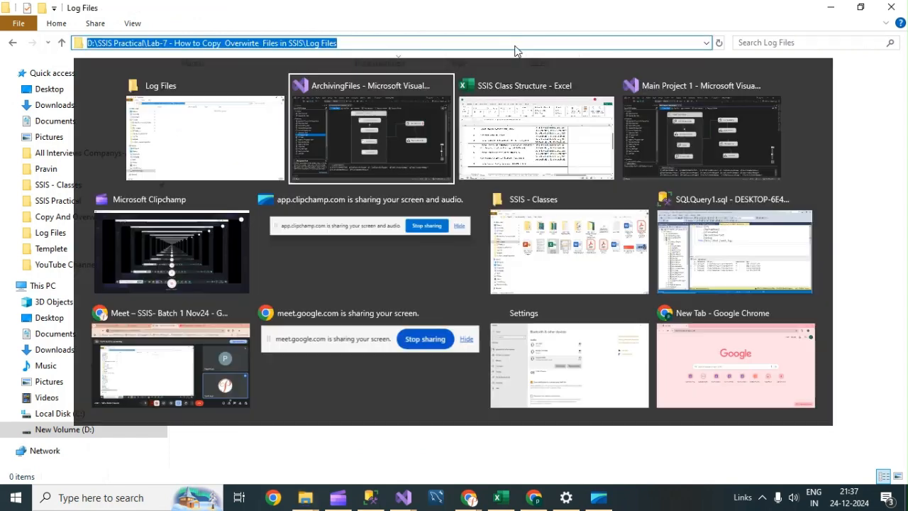
left_click(318, 154)
left_click(369, 135)
key("ctrl+v")
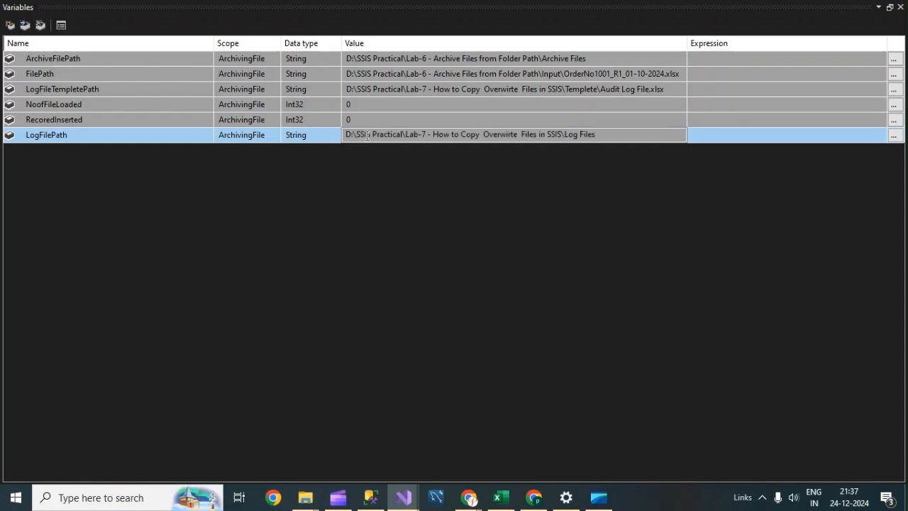
left_click(569, 238)
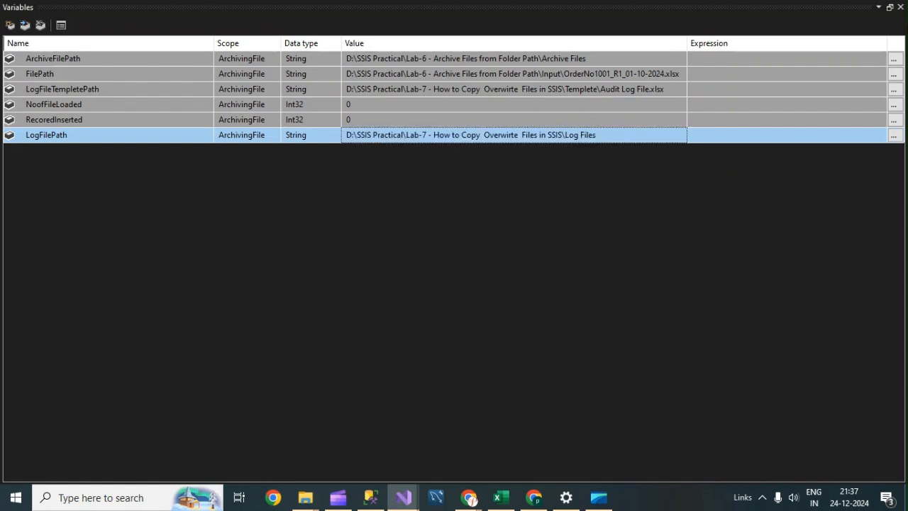
left_click(900, 7)
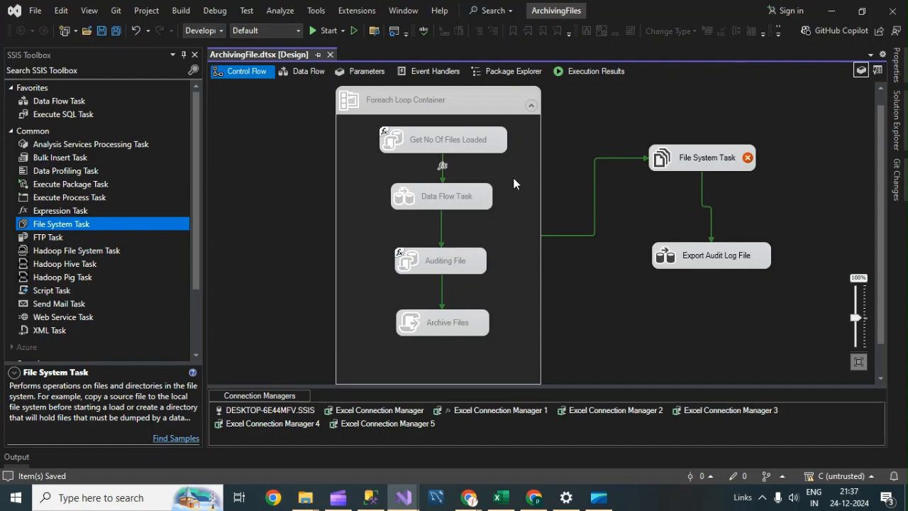
Step: Open the File System Task for editing and keep its operation as Copy file
right_click(718, 158)
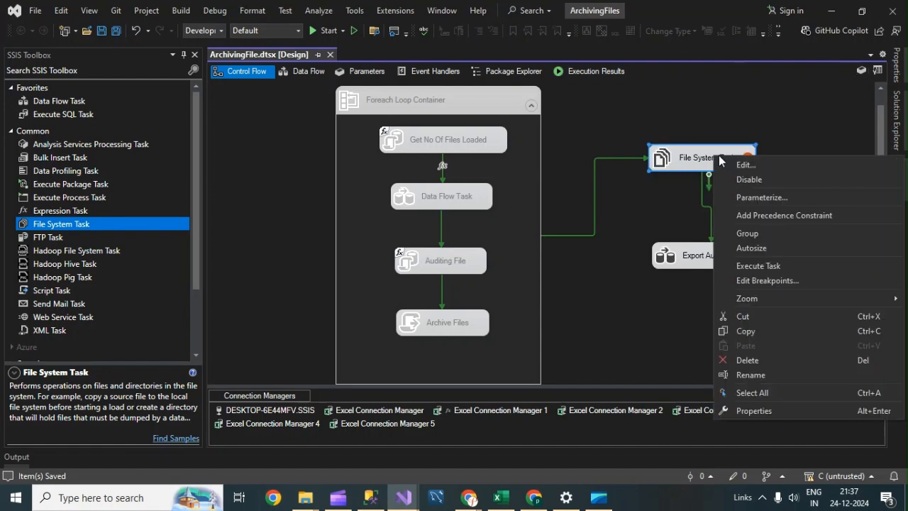
left_click(754, 167)
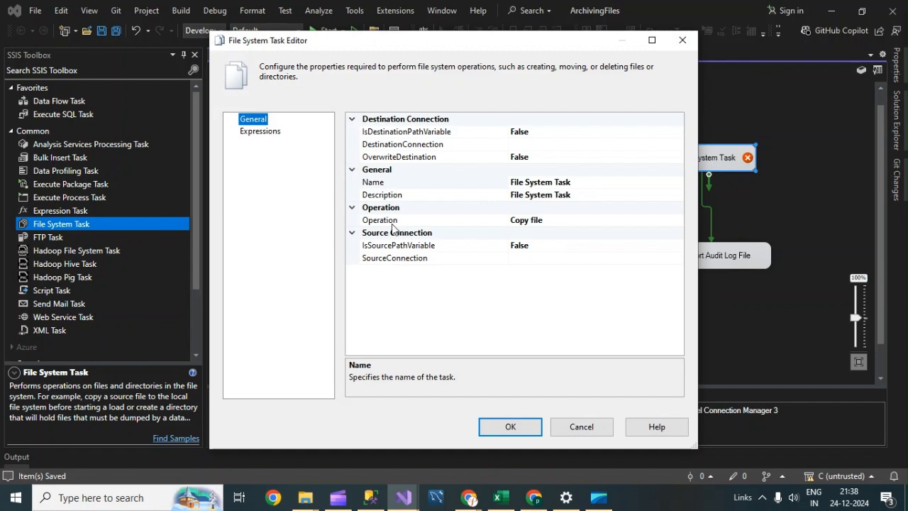
left_click(575, 222)
left_click(678, 220)
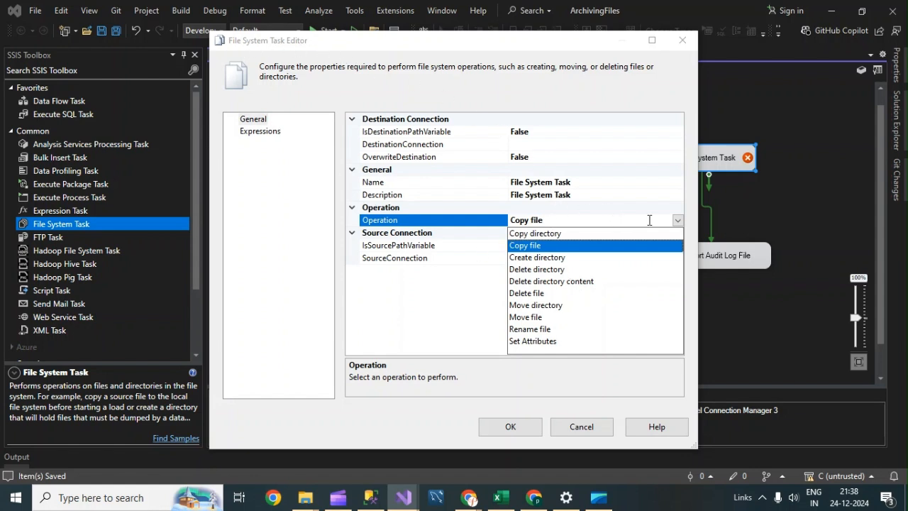
left_click(615, 221)
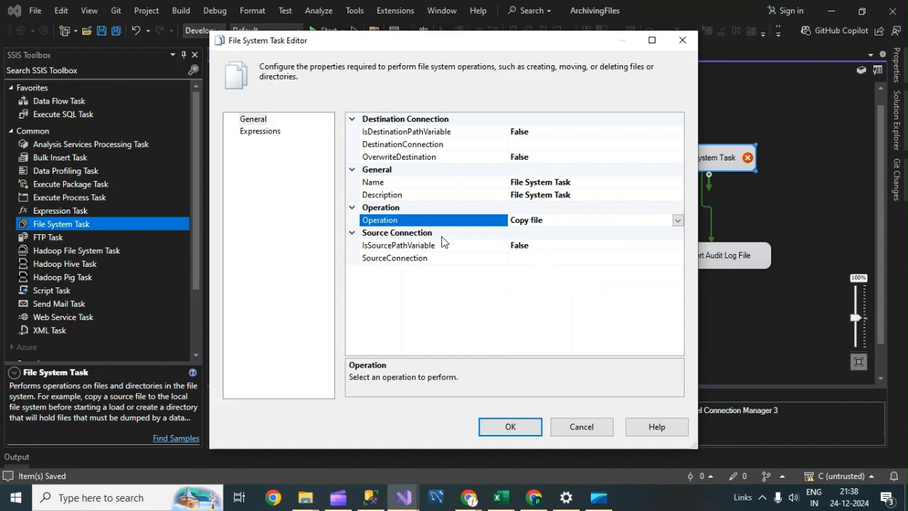
Step: Set the source connection's IsSourcePathVariable to True and its SourceVariable to User::LogFileTempletePath
left_click(575, 245)
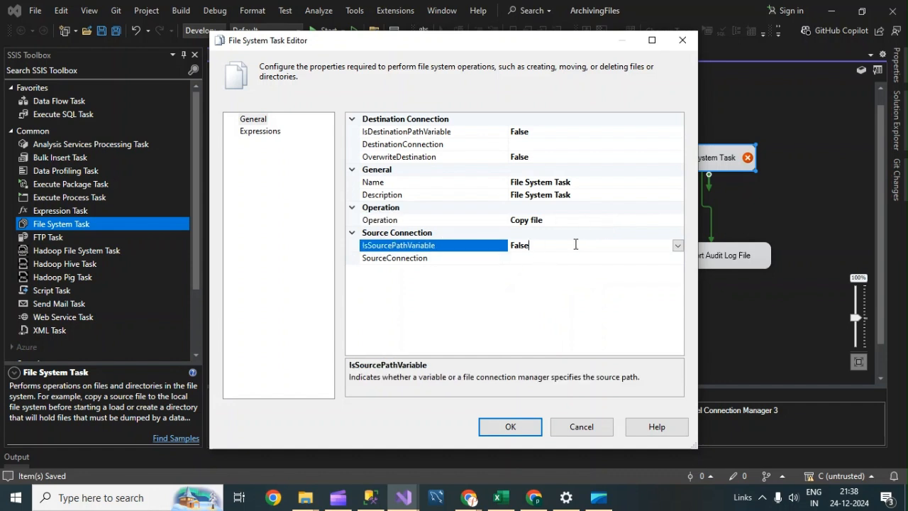
left_click(678, 245)
left_click(531, 259)
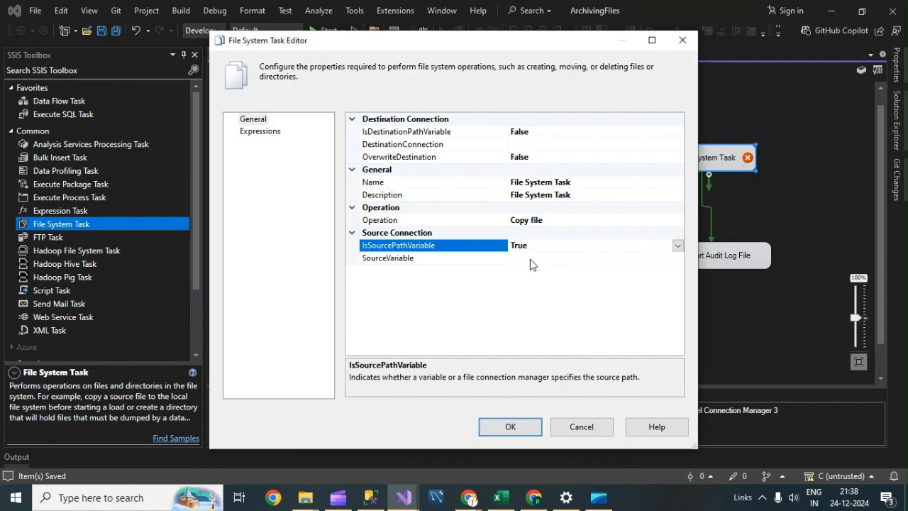
left_click(603, 257)
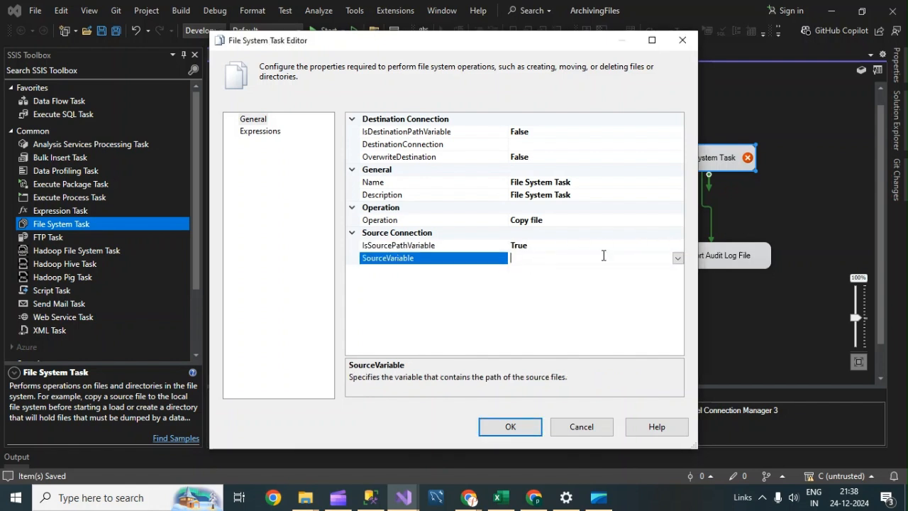
left_click(677, 258)
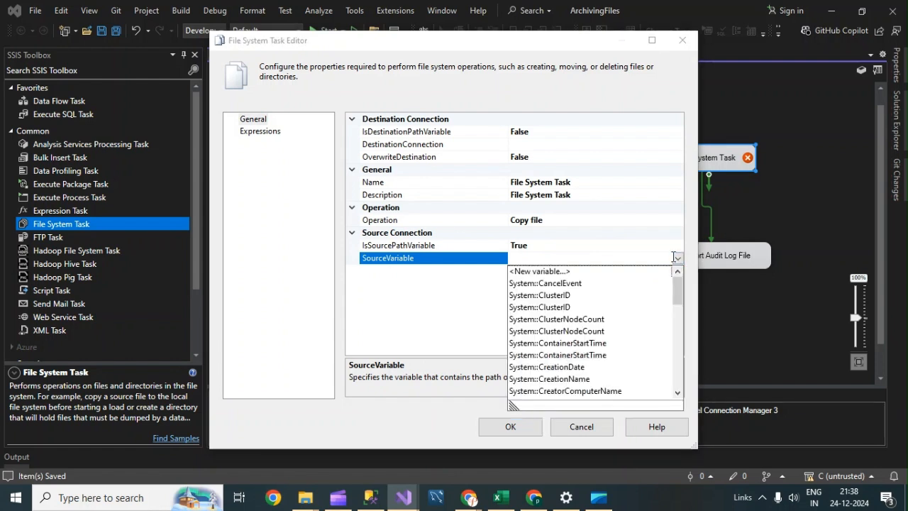
left_click_drag(678, 288, 694, 362)
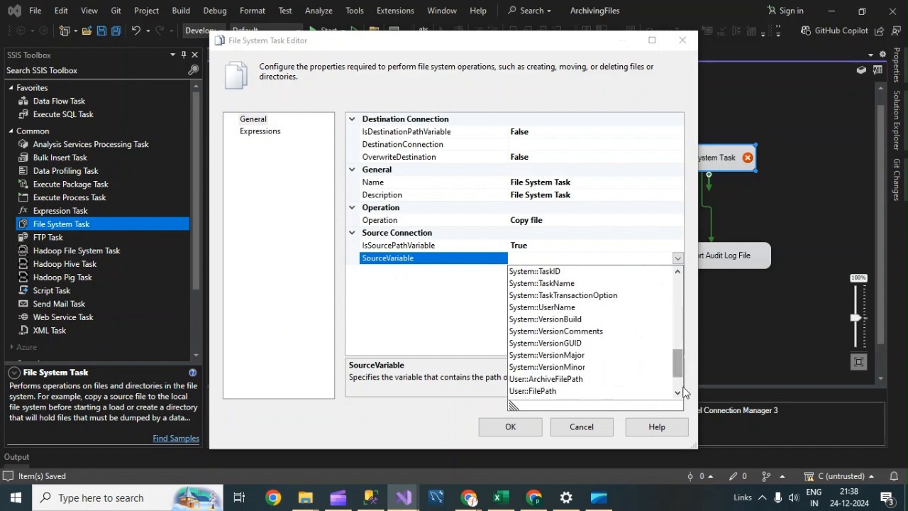
scroll(678, 371, "down", 2)
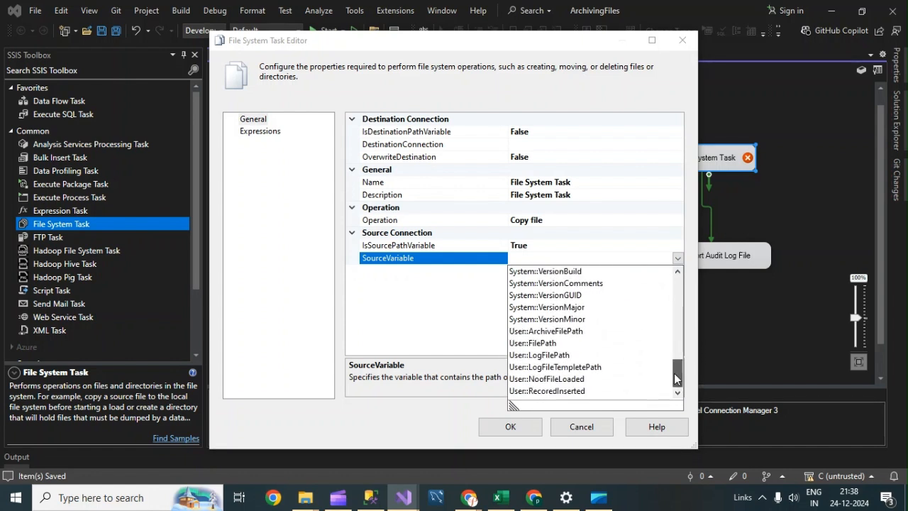
left_click(553, 366)
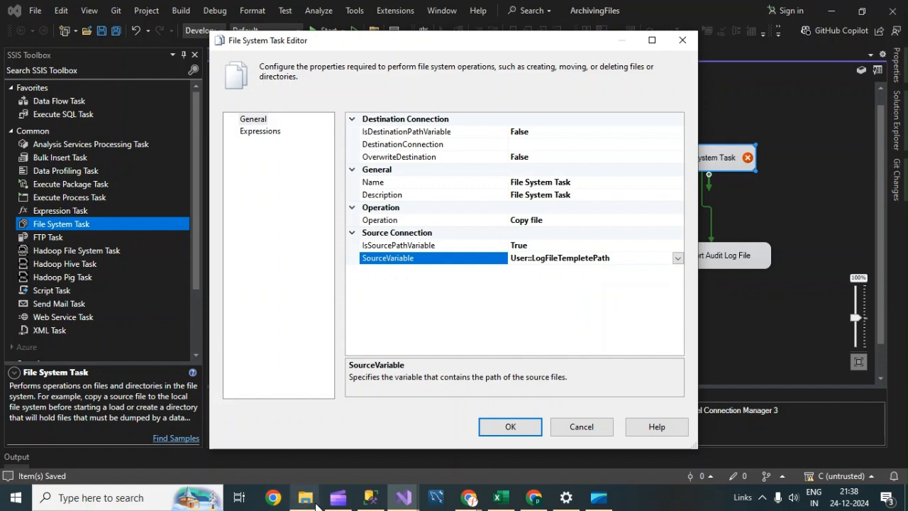
Step: Switch to File Explorer and open the Audit Log File workbook from the Lab-7 Templete folder in Excel
mouse_move(317, 505)
left_click(240, 454)
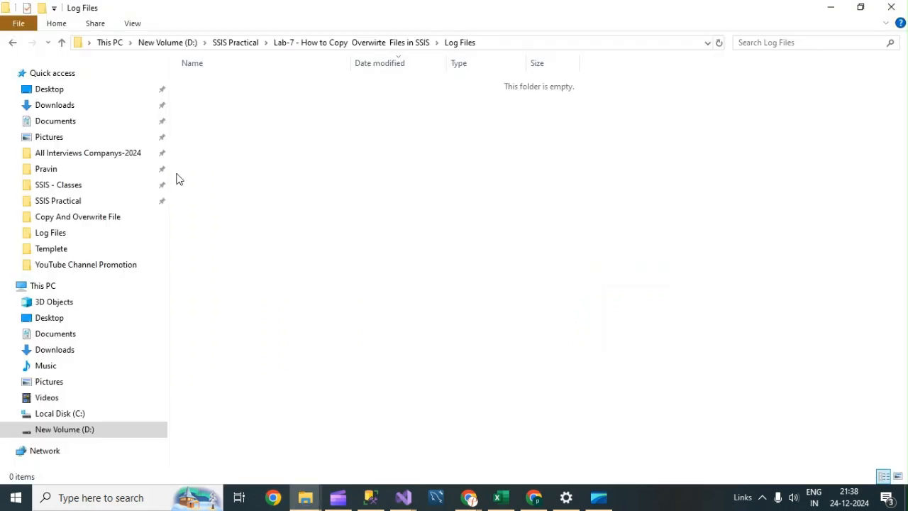
left_click(308, 44)
double_click(218, 125)
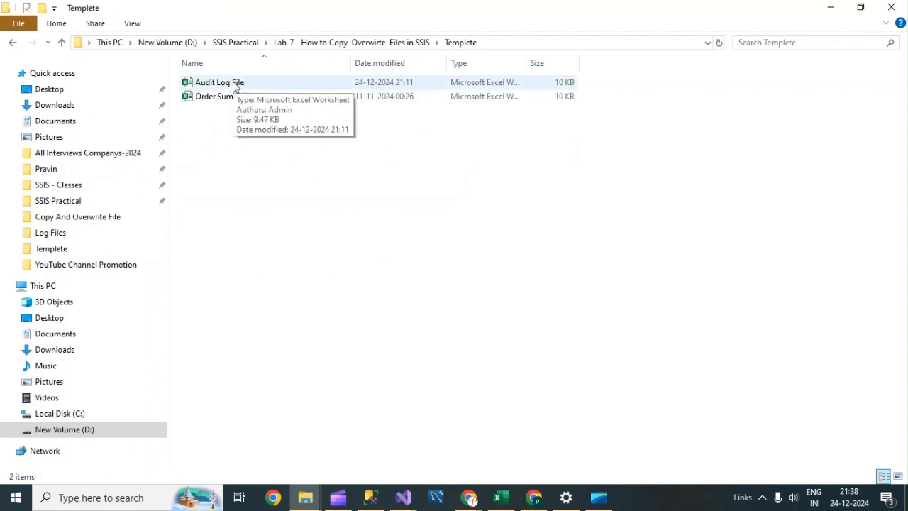
double_click(236, 84)
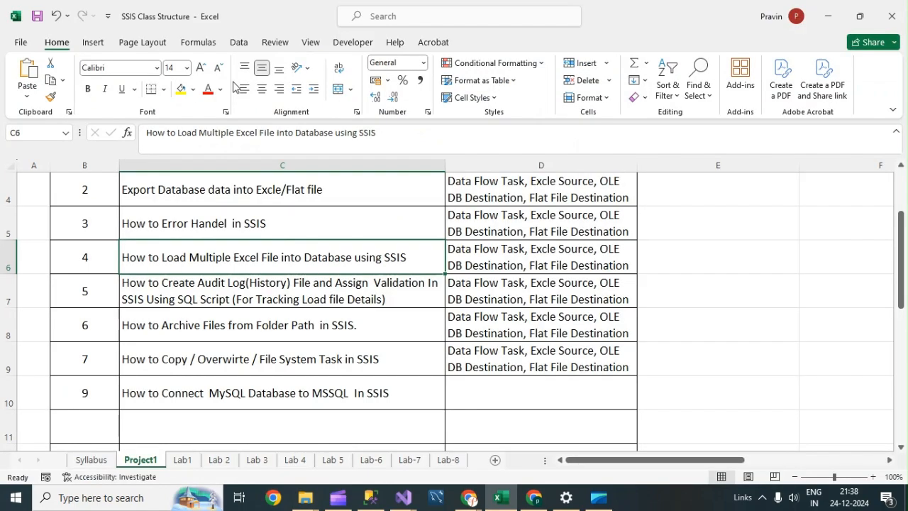
left_click(430, 279)
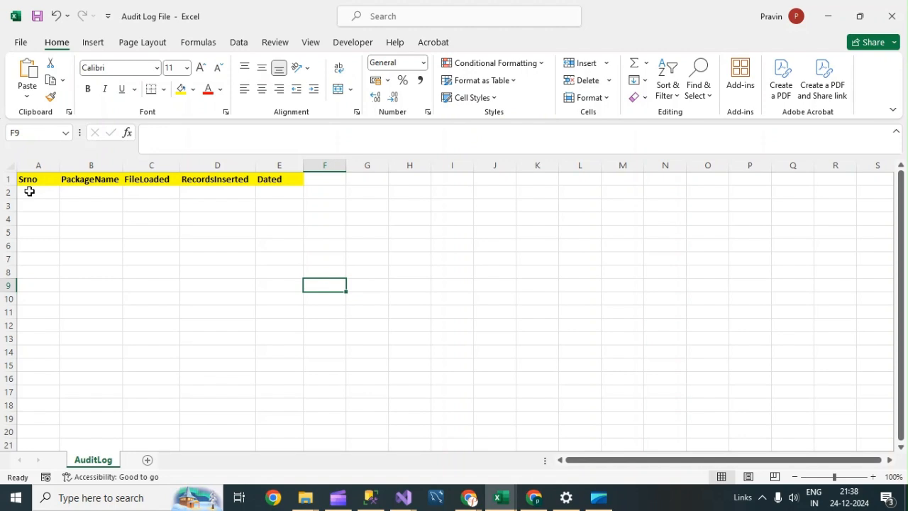
Step: Examine the header row of the Audit Log File template, close the workbook, and return to the File System Task Editor in Visual Studio
left_click_drag(30, 178, 282, 182)
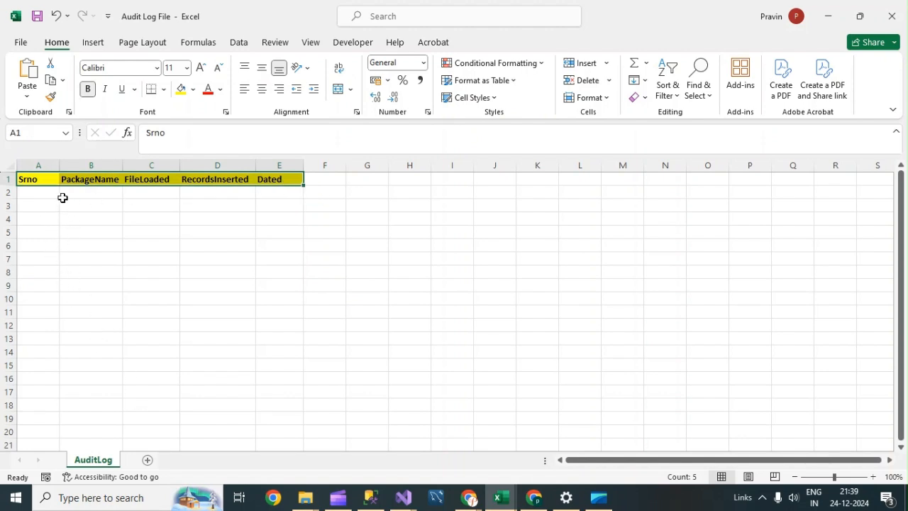
left_click(891, 15)
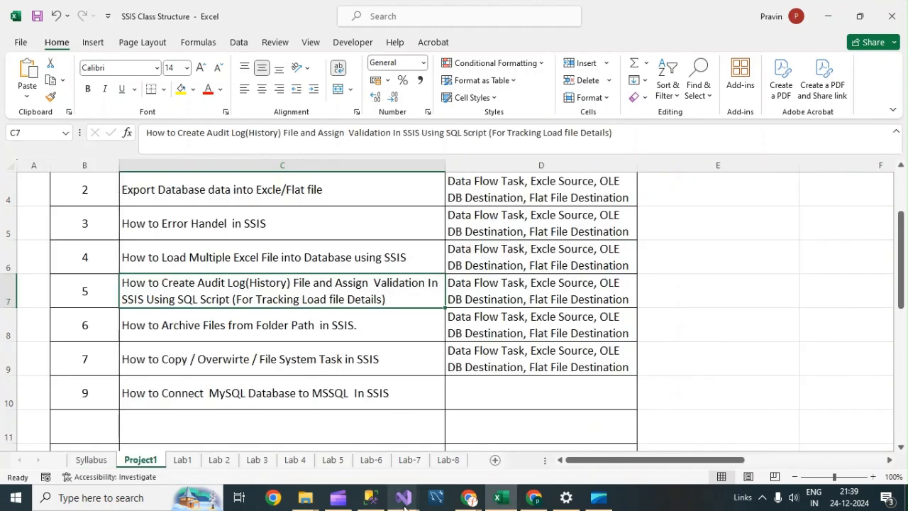
mouse_move(438, 502)
left_click(459, 464)
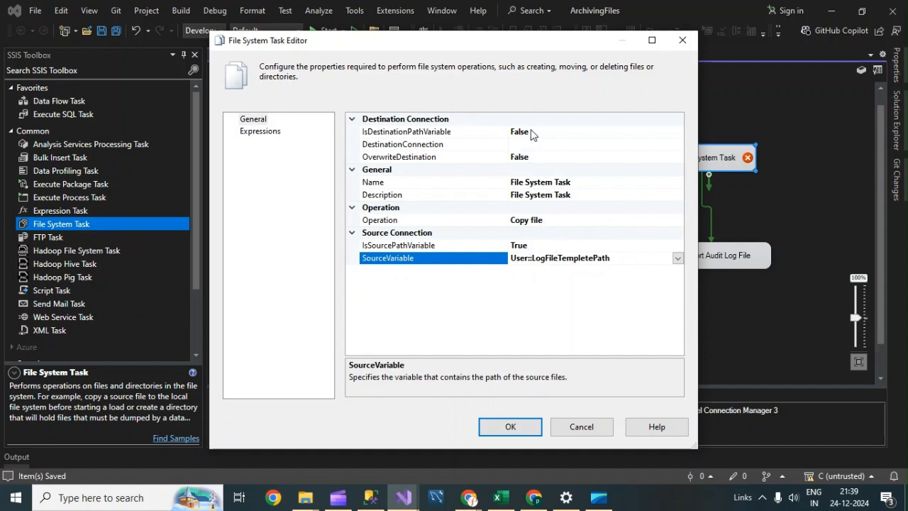
Step: Set the destination connection's IsDestinationPathVariable to True and its DestinationVariable to User::LogFilePath
left_click(566, 131)
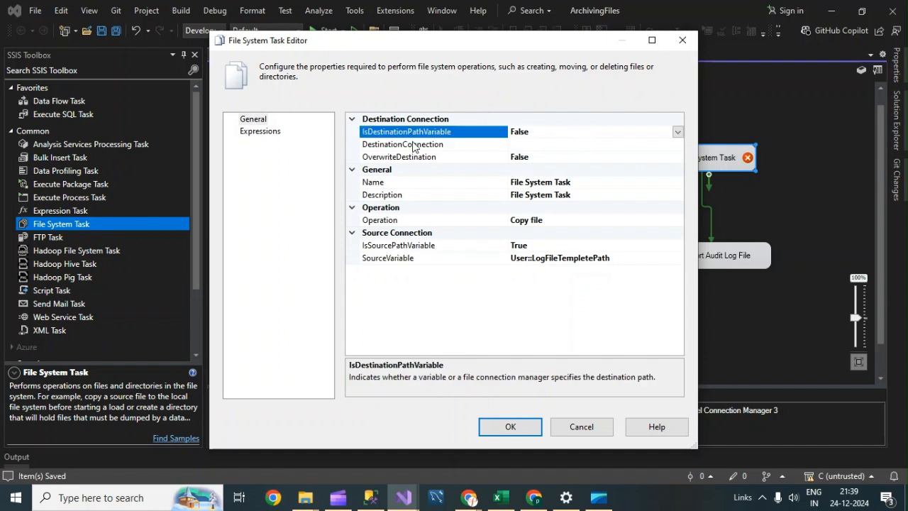
left_click(678, 132)
left_click(545, 145)
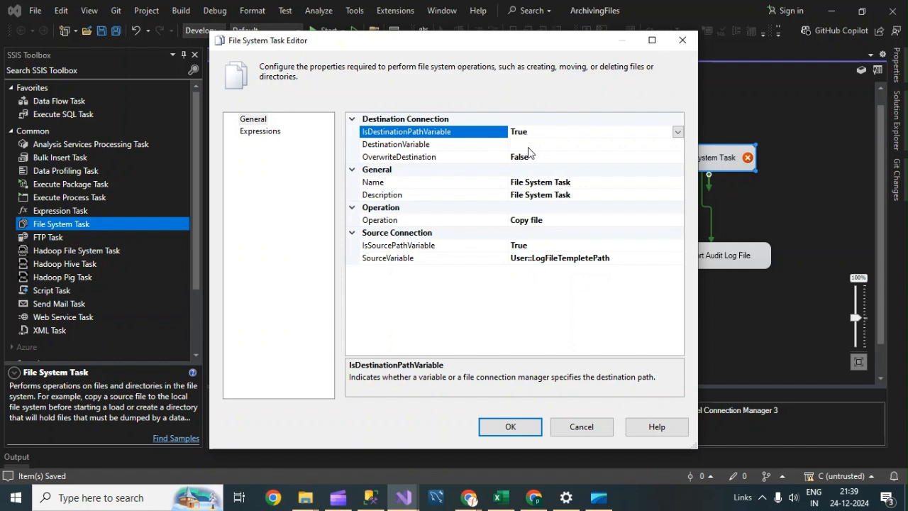
left_click(440, 146)
left_click(678, 145)
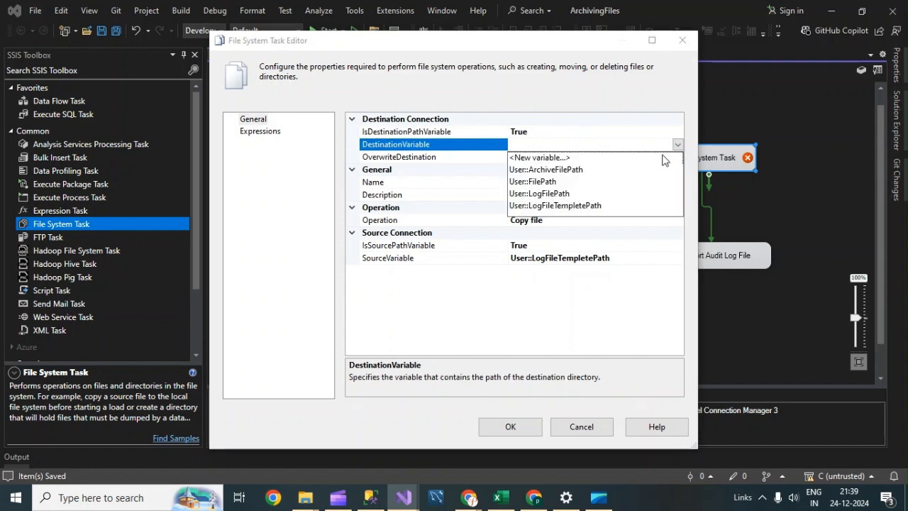
left_click(568, 194)
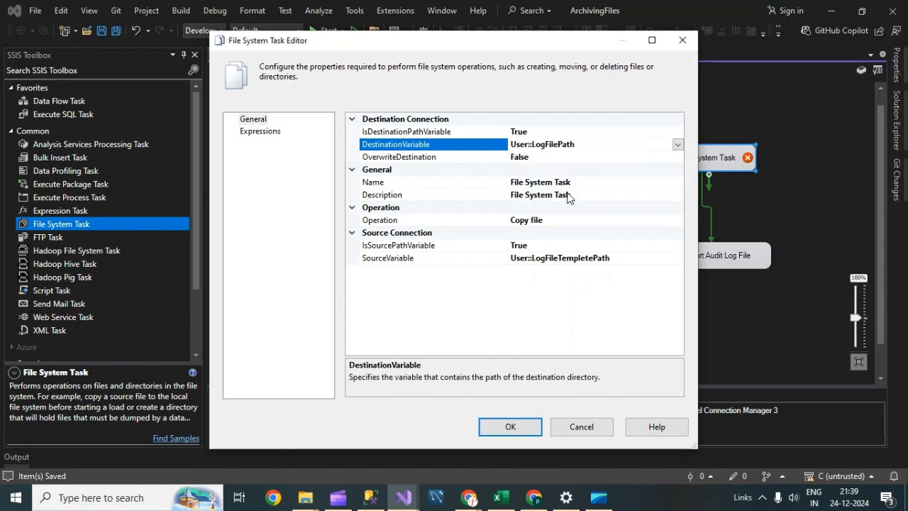
Step: Set OverwriteDestination to True and accept the File System Task settings
left_click(527, 157)
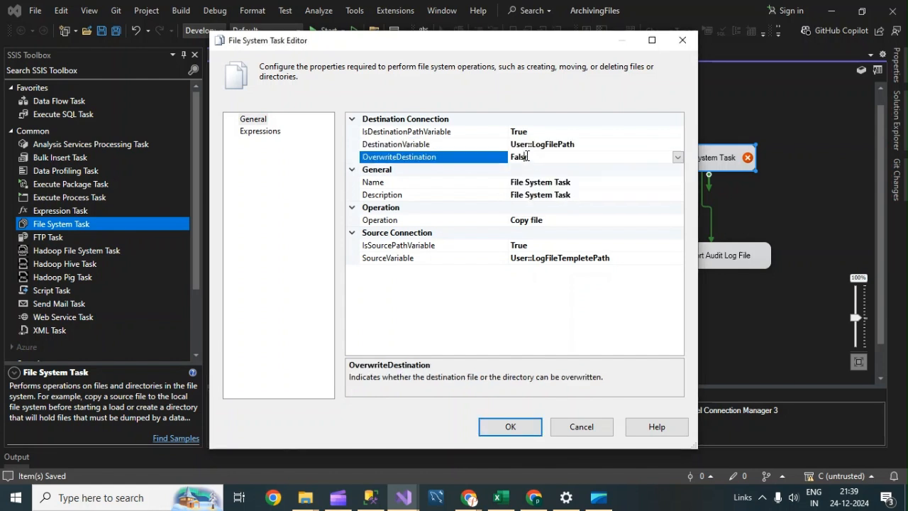
left_click(679, 158)
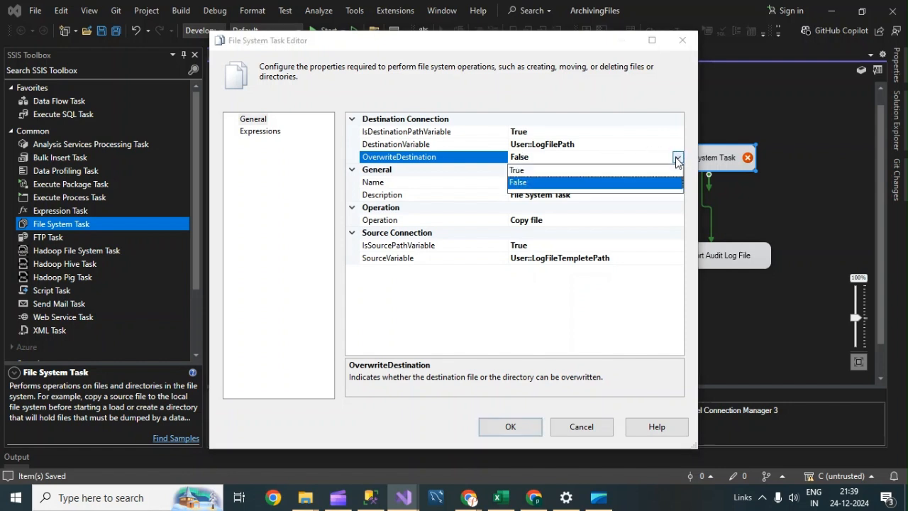
left_click(526, 170)
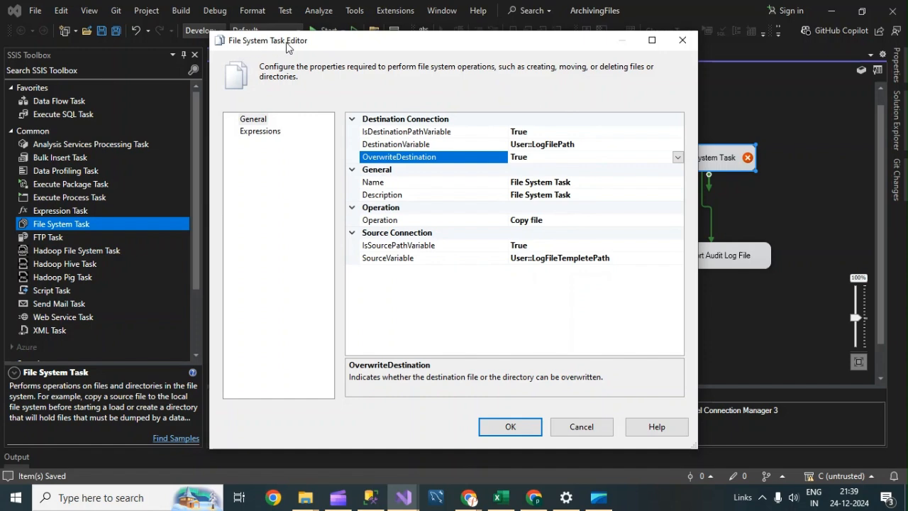
left_click(511, 426)
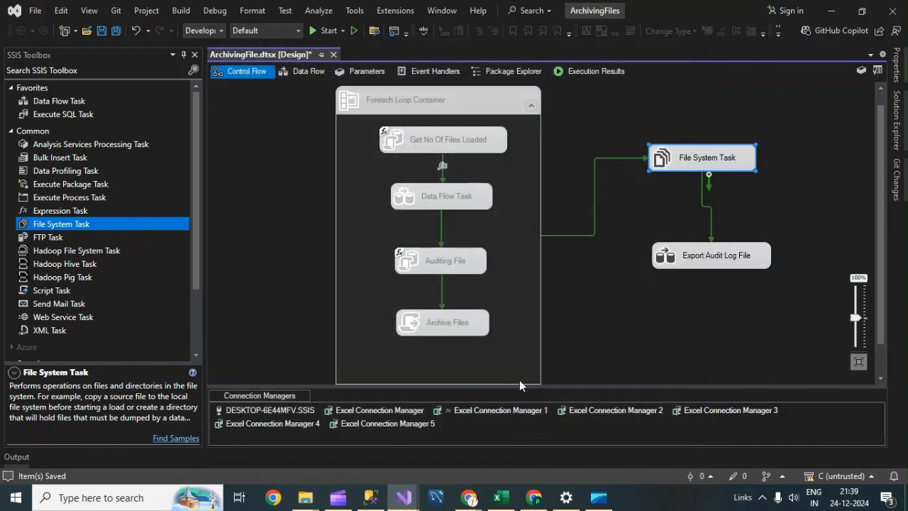
Step: Open the Excel Destination in the Export Audit Log File data flow, try to view its existing data, and close its editor
double_click(743, 255)
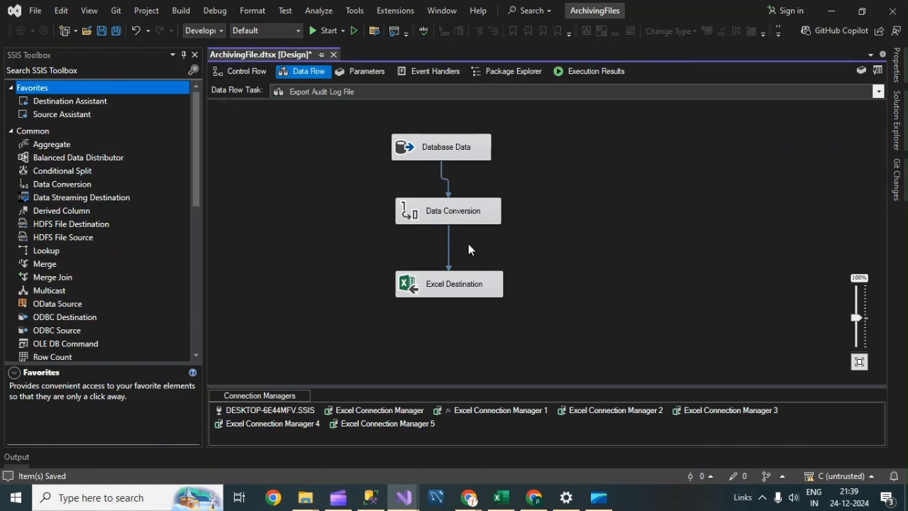
right_click(463, 285)
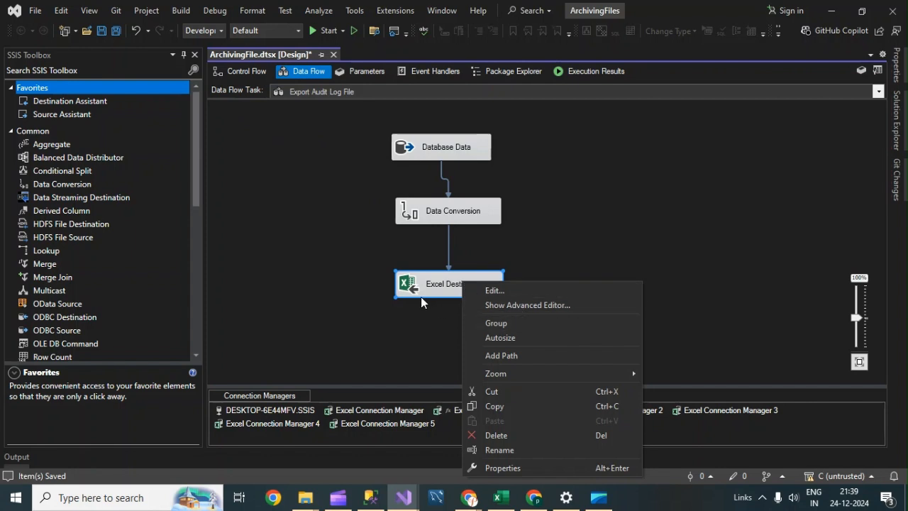
left_click(422, 328)
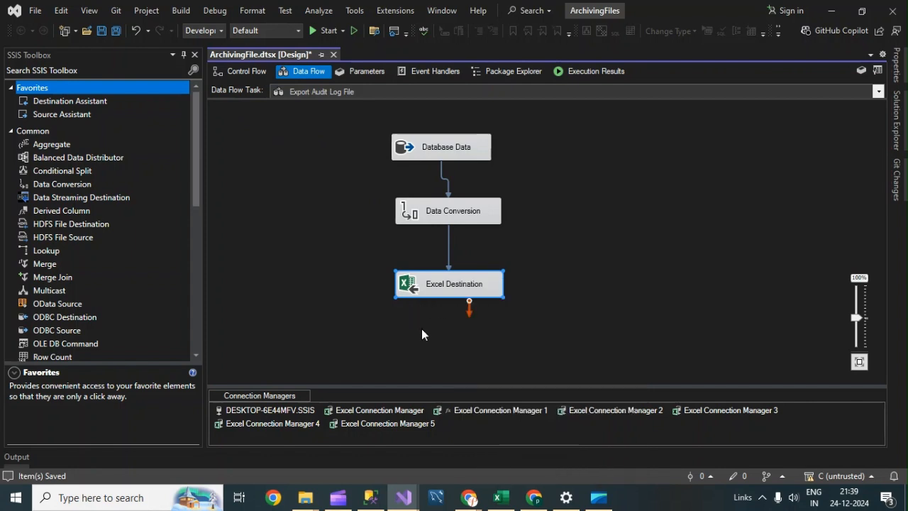
right_click(459, 283)
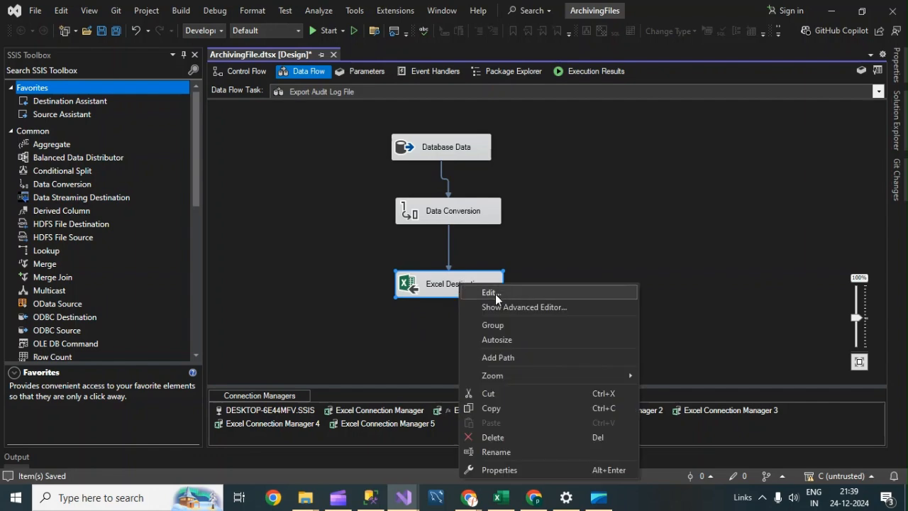
left_click(495, 294)
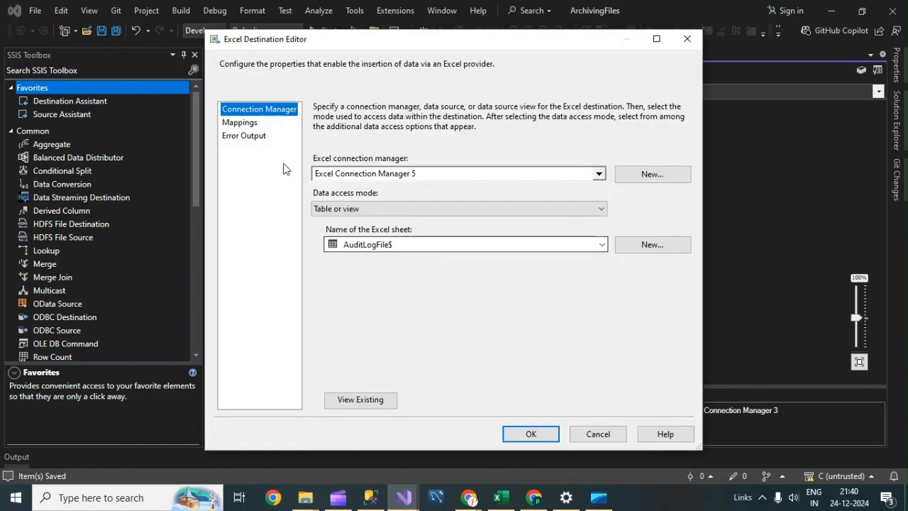
left_click(367, 400)
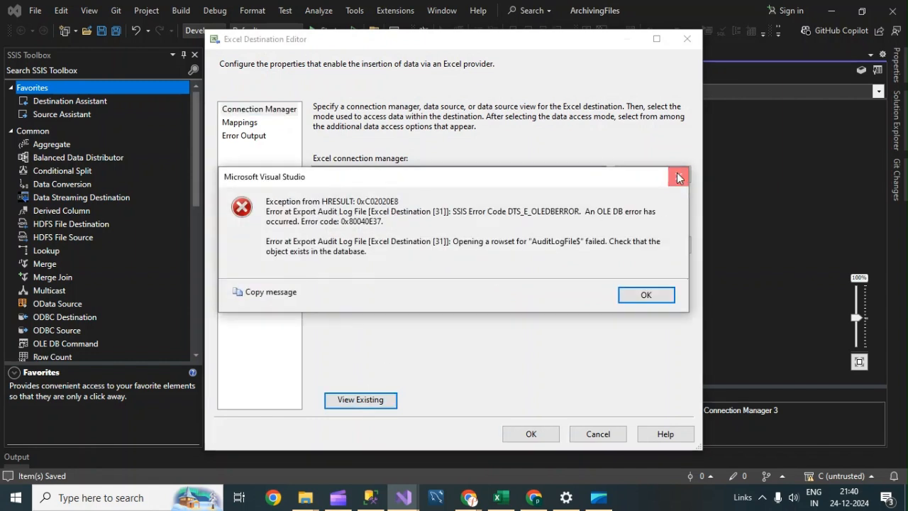
left_click(678, 178)
left_click(686, 39)
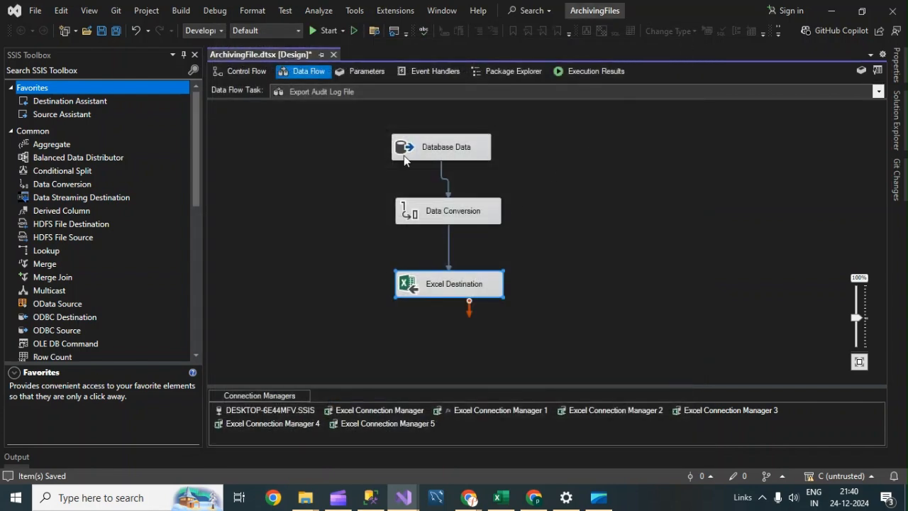
Step: Save the ArchivingFile.dtsx package
left_click(327, 173)
key("ctrl+s")
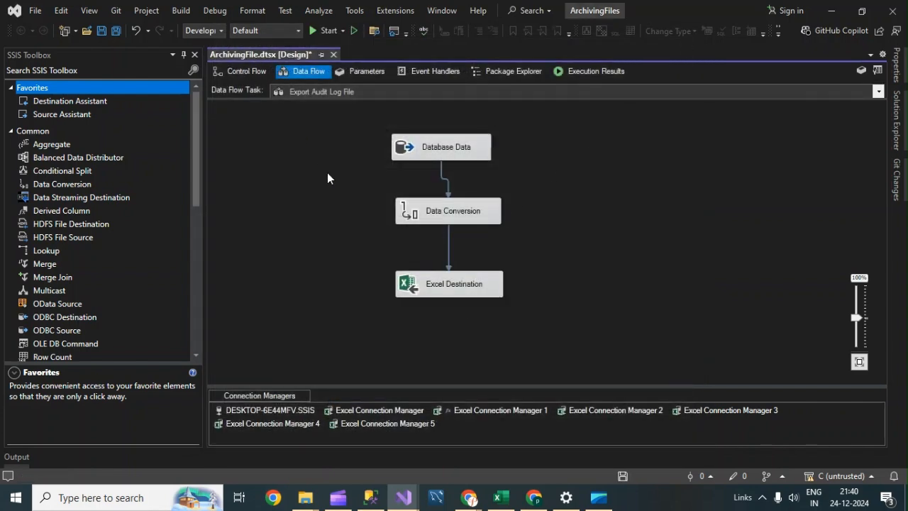
left_click(327, 31)
left_click(644, 345)
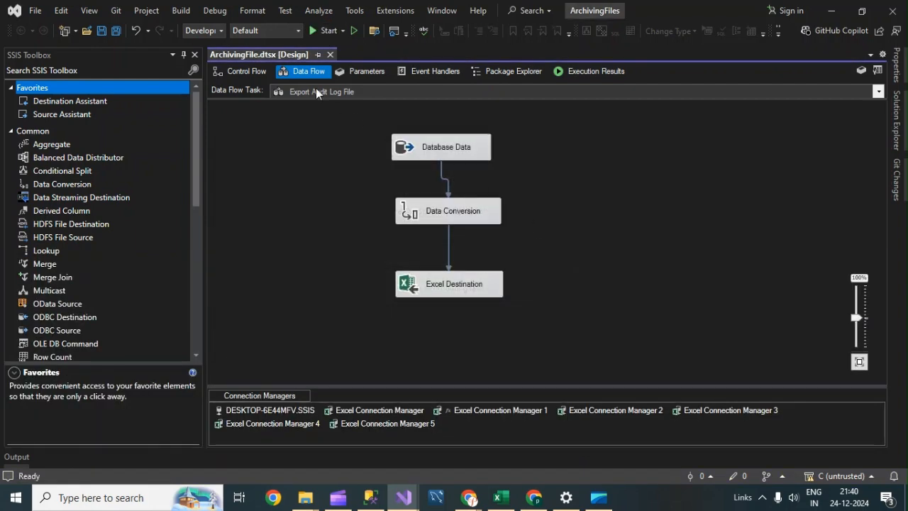
Step: Check which connection manager the Excel Destination uses, close its editor, and delete Excel Connection Manager 5 from the package
right_click(491, 287)
left_click(528, 293)
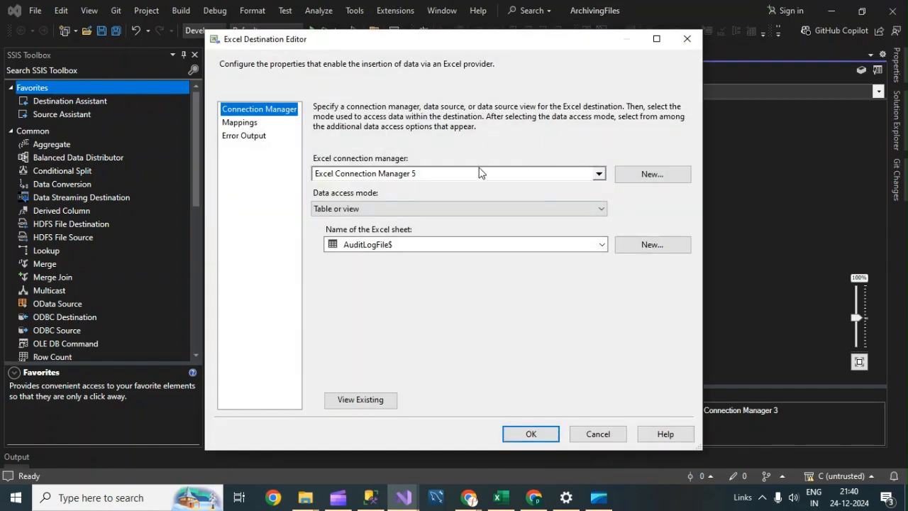
left_click(692, 40)
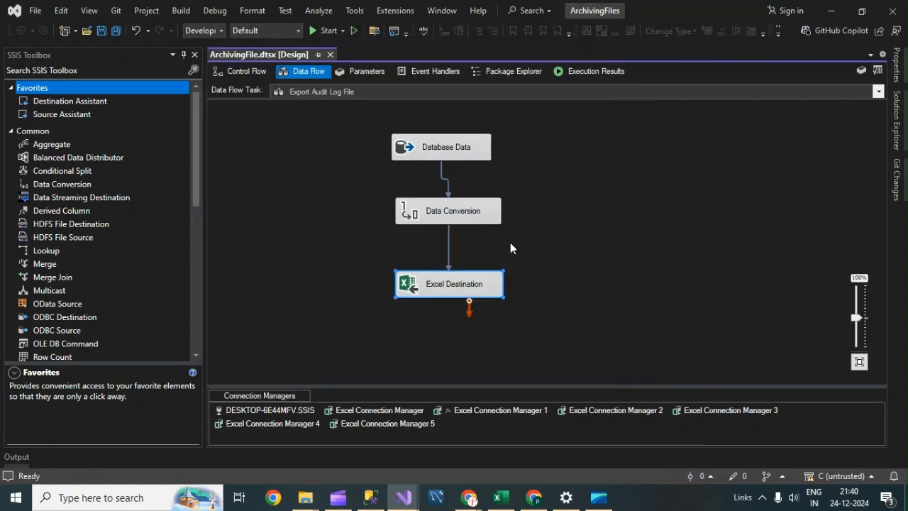
right_click(407, 424)
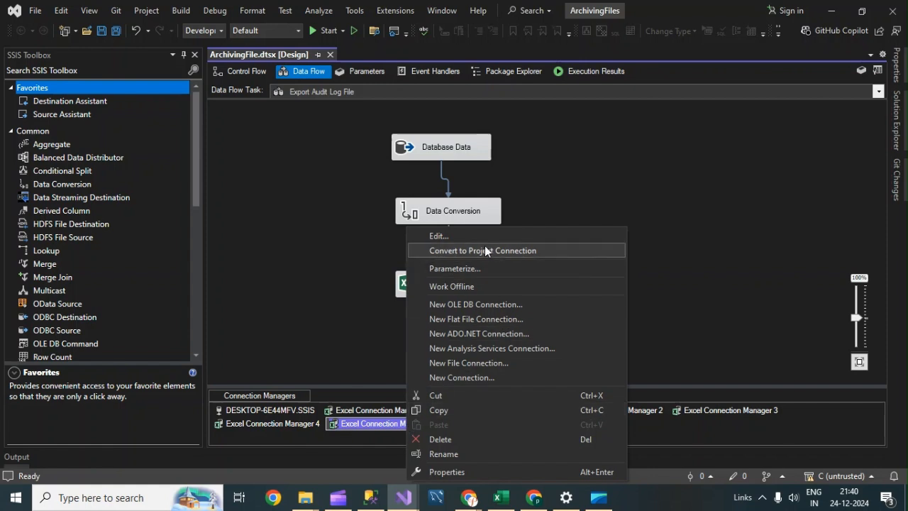
left_click(442, 439)
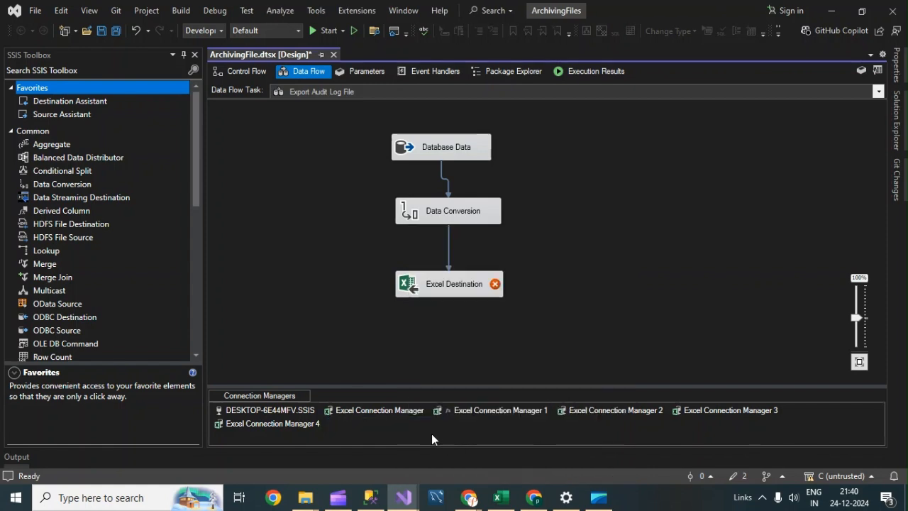
Step: Start a new Excel connection manager for the Excel Destination and browse to the Lab-7 folder for its file path
right_click(471, 282)
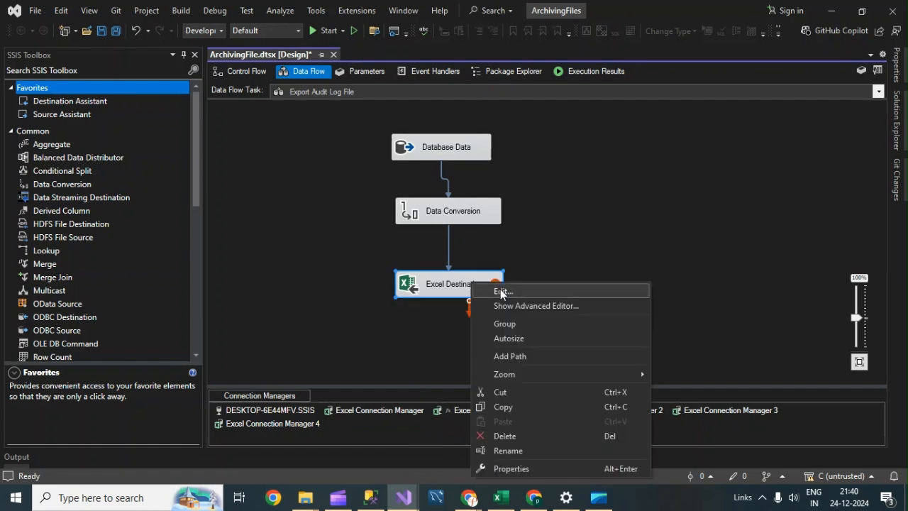
left_click(500, 289)
left_click(651, 174)
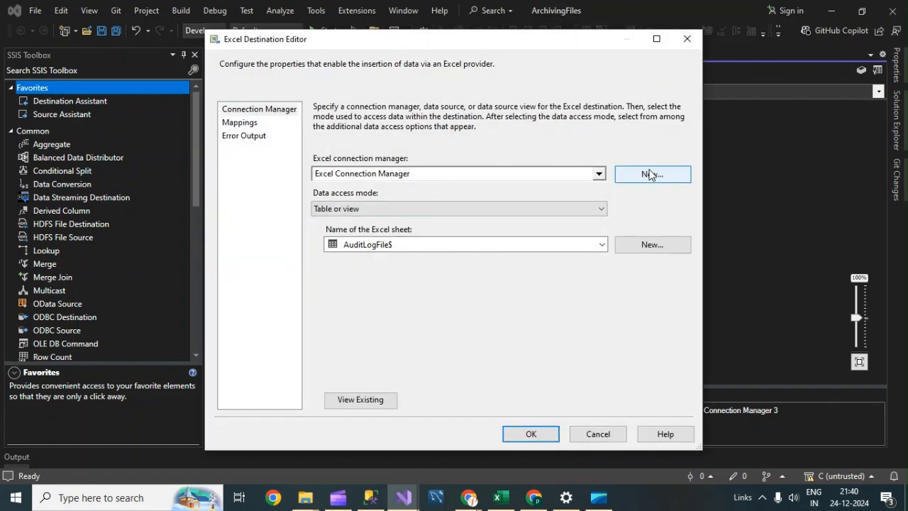
left_click(615, 219)
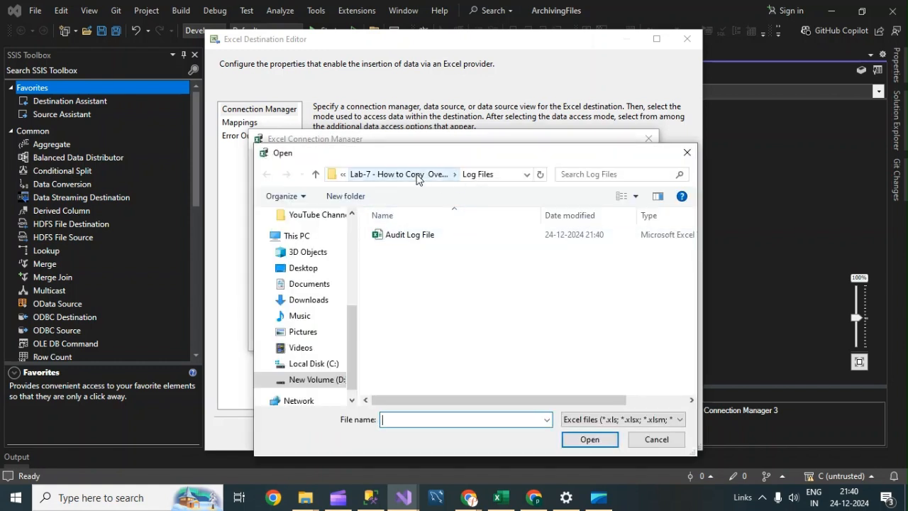
left_click(417, 175)
Step: Switch to File Explorer, open the Audit Log File workbook from the Lab-7 Log Files folder in Excel, check its contents, and close it
left_click(305, 497)
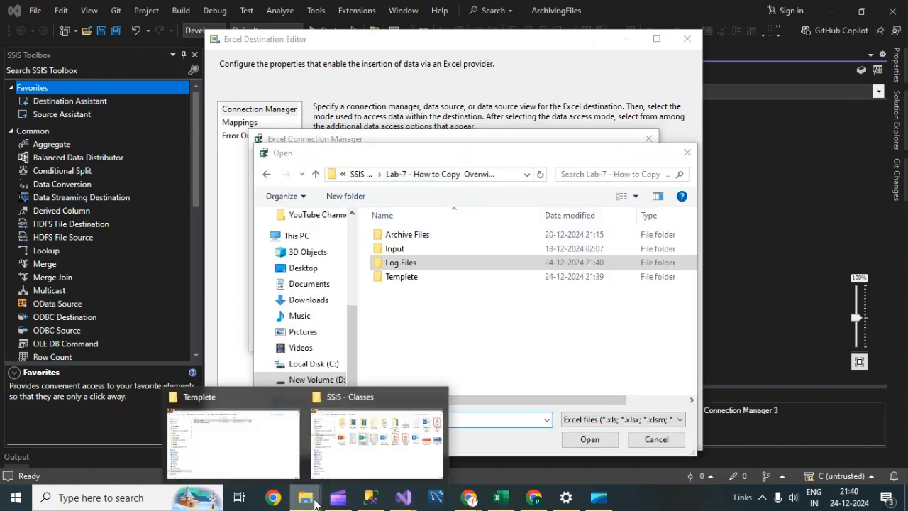
left_click(257, 439)
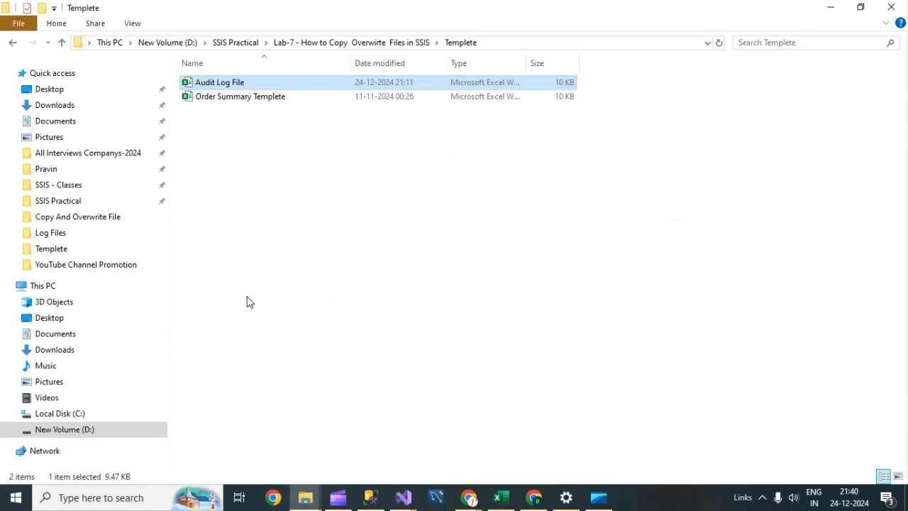
left_click(341, 40)
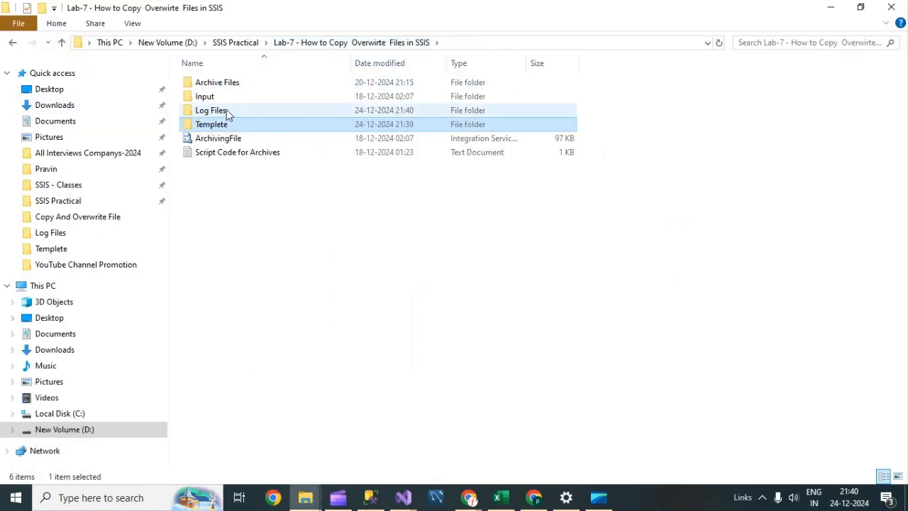
left_click(226, 111)
double_click(226, 110)
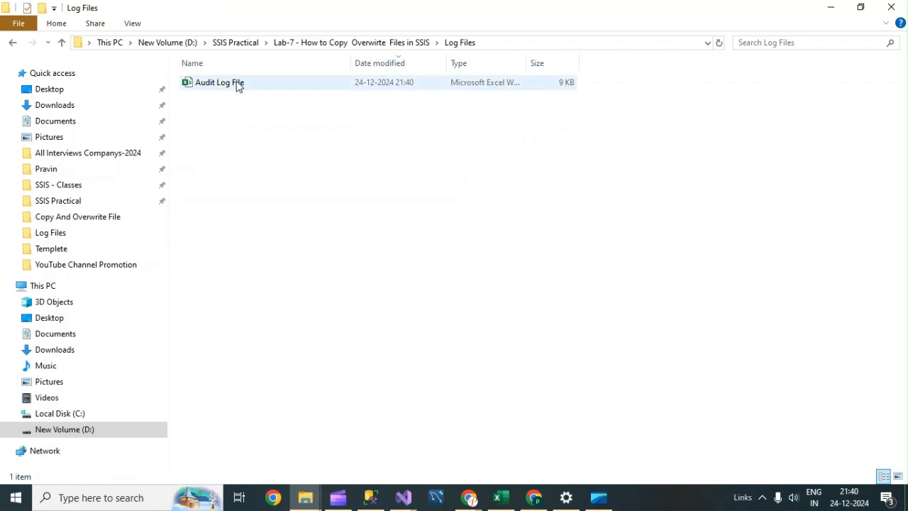
left_click(238, 86)
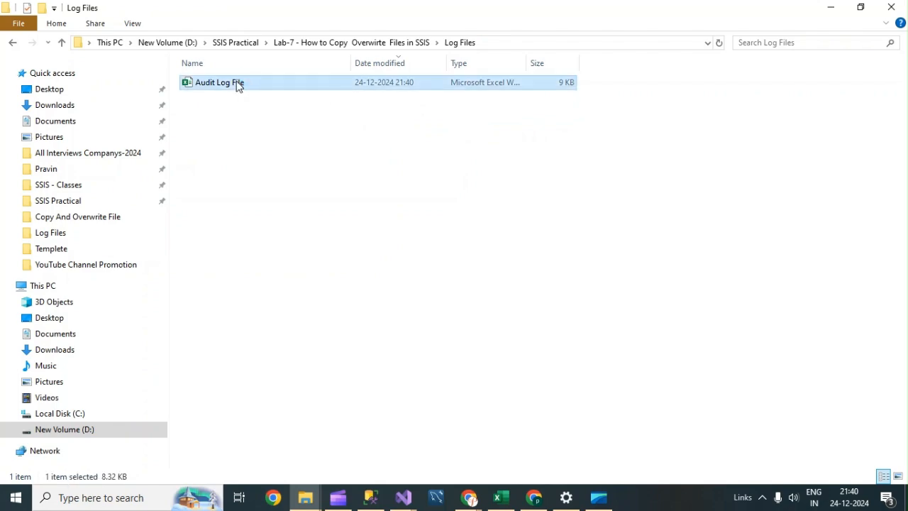
double_click(238, 86)
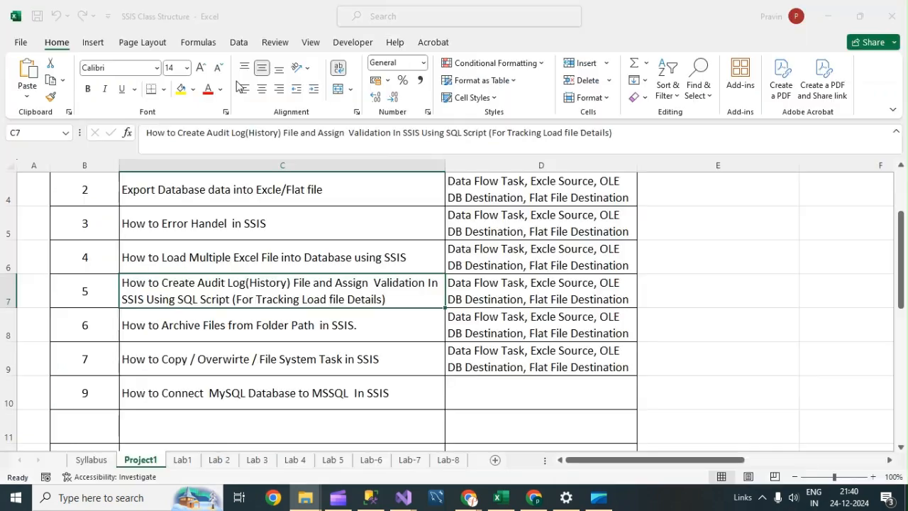
left_click(334, 226)
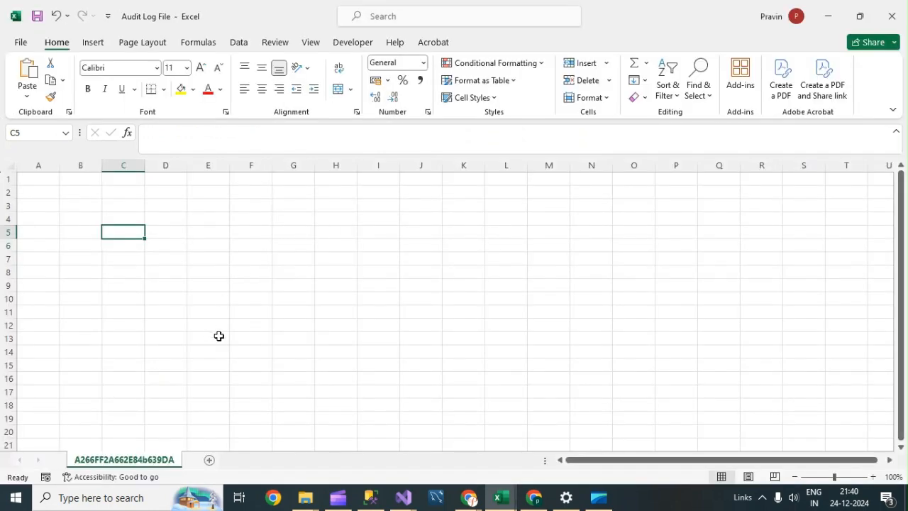
left_click(894, 15)
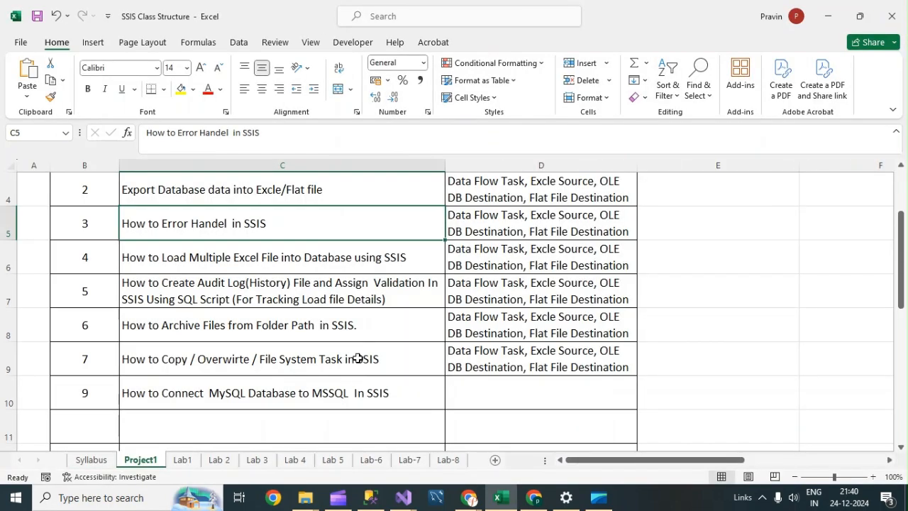
Step: Return to File Explorer, delete the Audit Log File from the Log Files folder, and refresh the folder
mouse_move(305, 499)
left_click(248, 430)
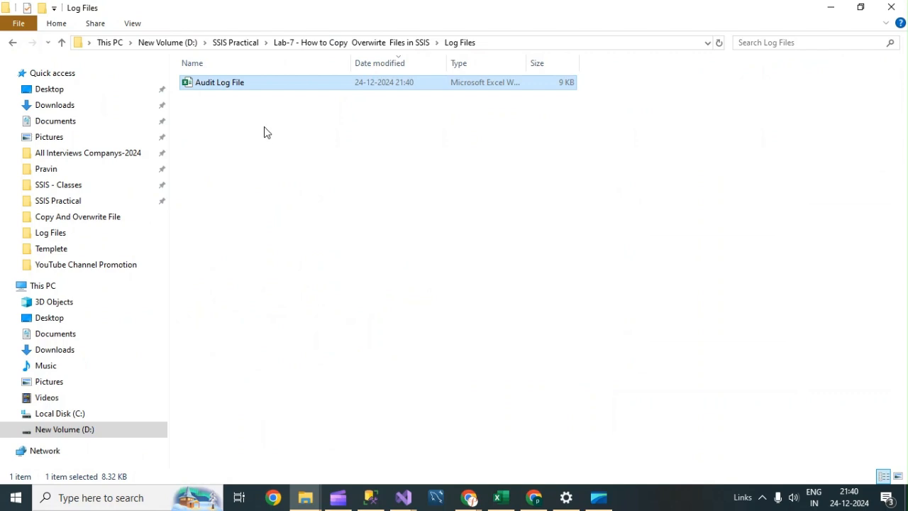
key("Delete")
right_click(331, 142)
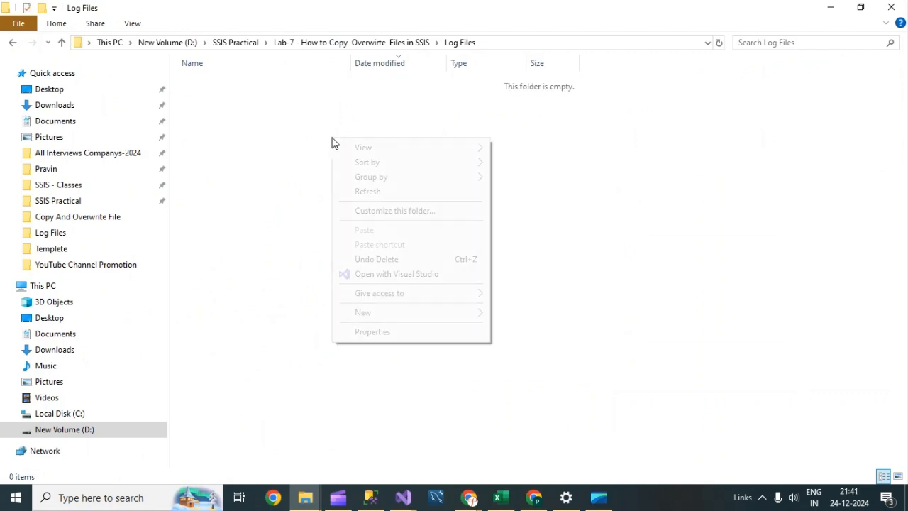
left_click(391, 192)
mouse_move(403, 501)
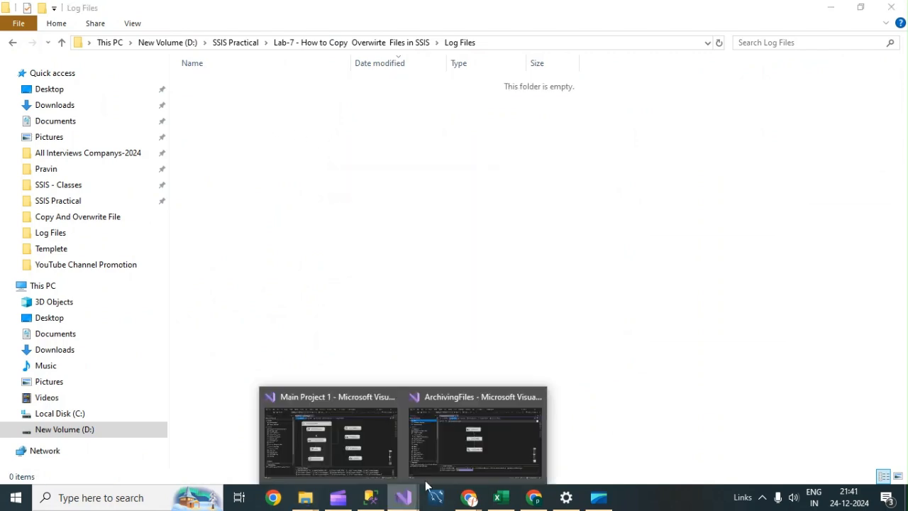
Step: Return to the ArchivingFiles project in Visual Studio and create the Excel connection manager with the path Audit log File.xlsx in the Log Files folder
left_click(483, 439)
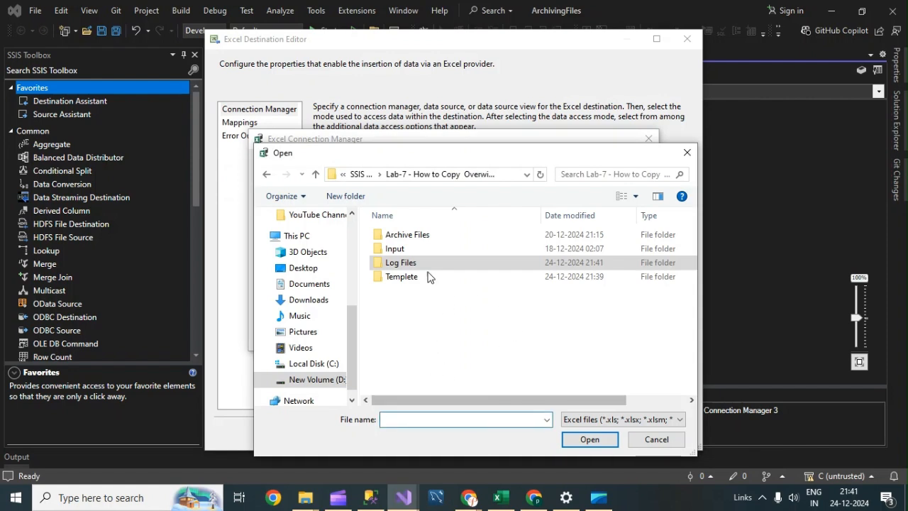
left_click(407, 262)
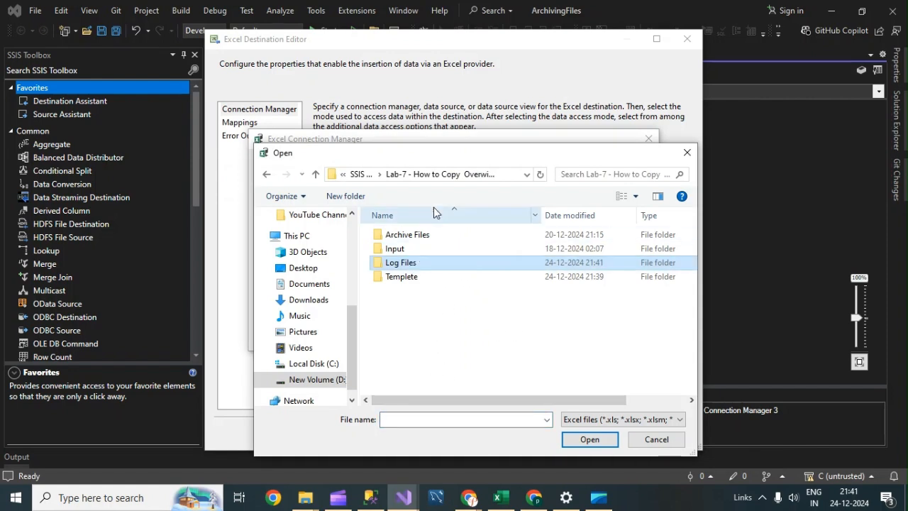
double_click(429, 264)
left_click(397, 420)
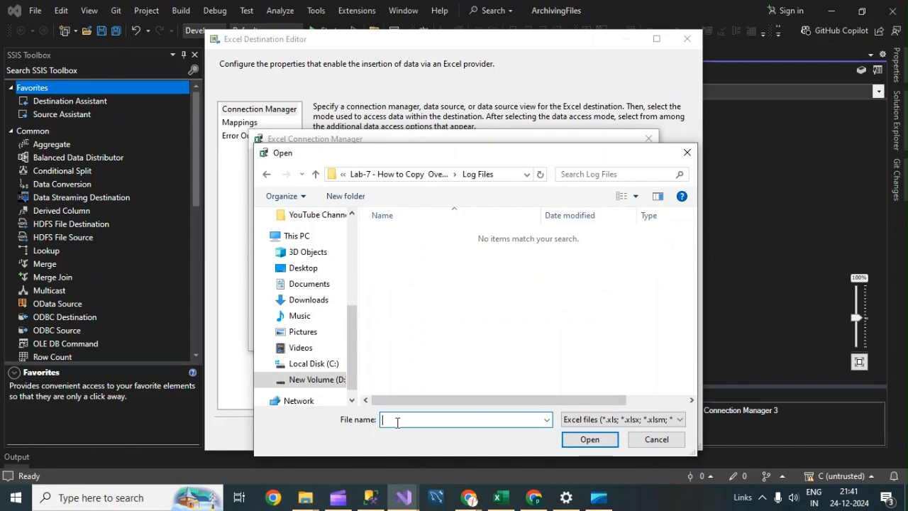
type("Audit log File.xlsx")
left_click(583, 440)
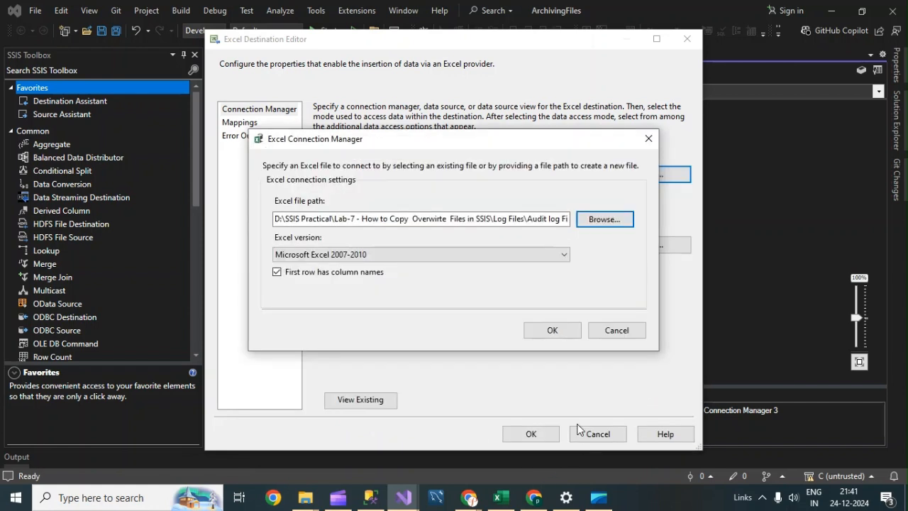
left_click(552, 331)
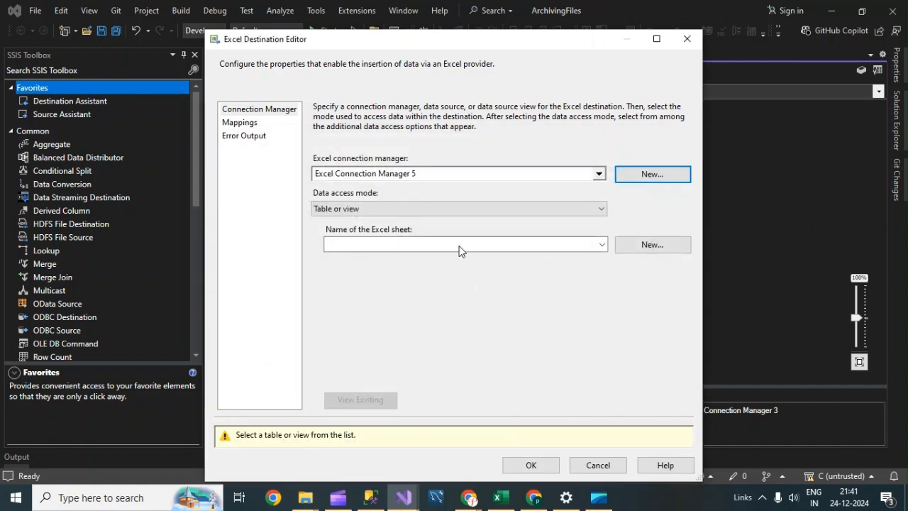
Step: Start a new Excel sheet for the Excel Destination and name its table AuditLog in the CREATE TABLE statement
left_click(652, 245)
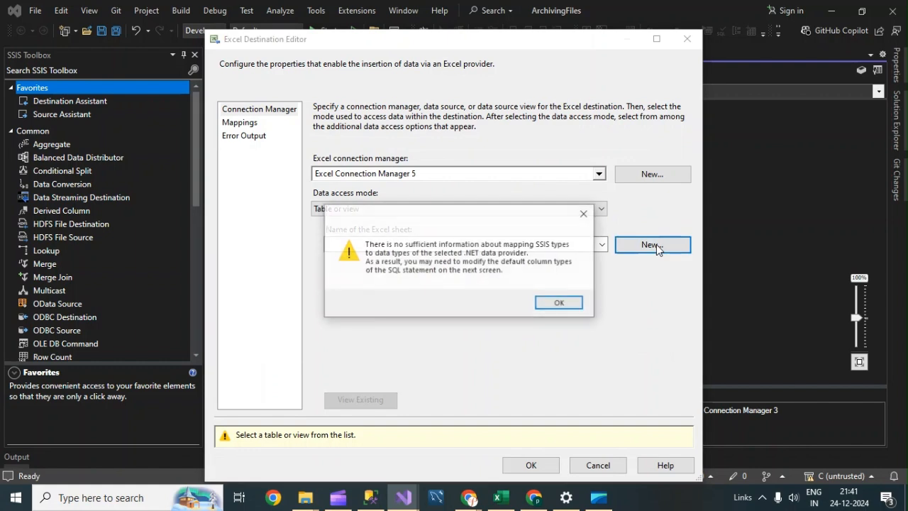
left_click(560, 303)
left_click(370, 163)
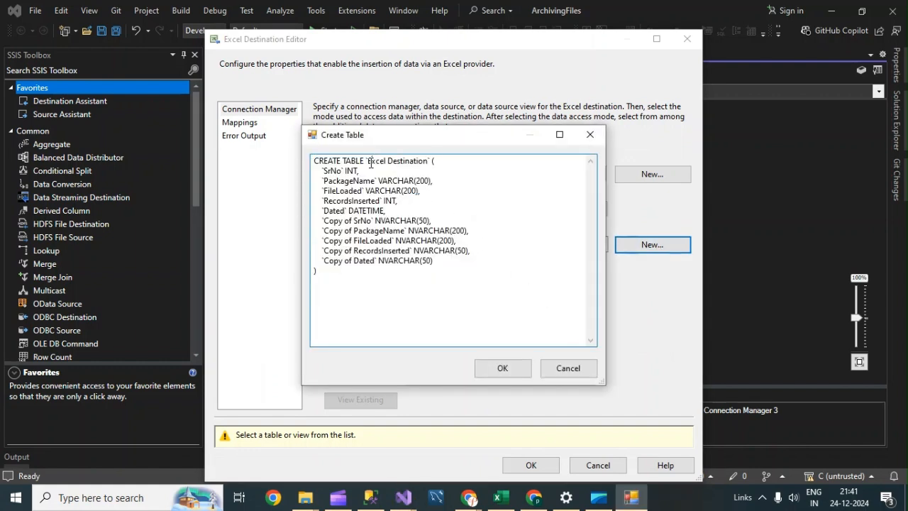
left_click_drag(368, 161, 429, 161)
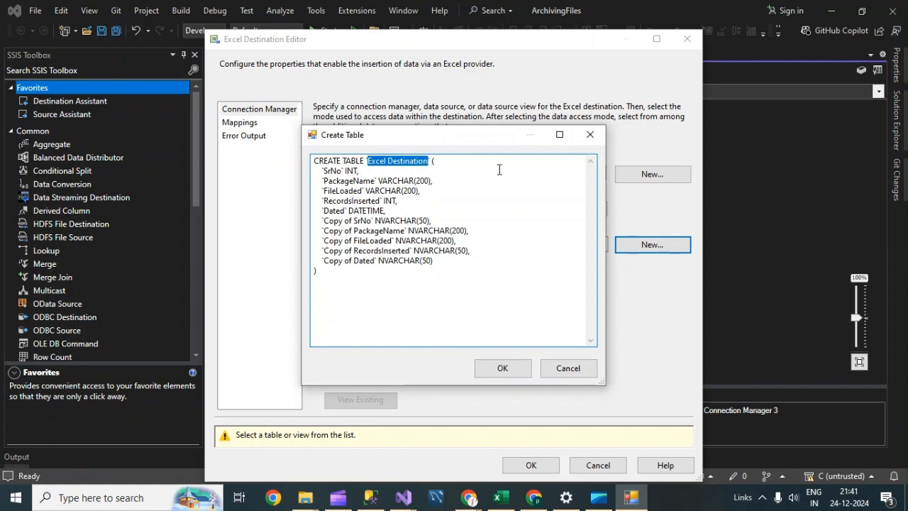
type("Audit")
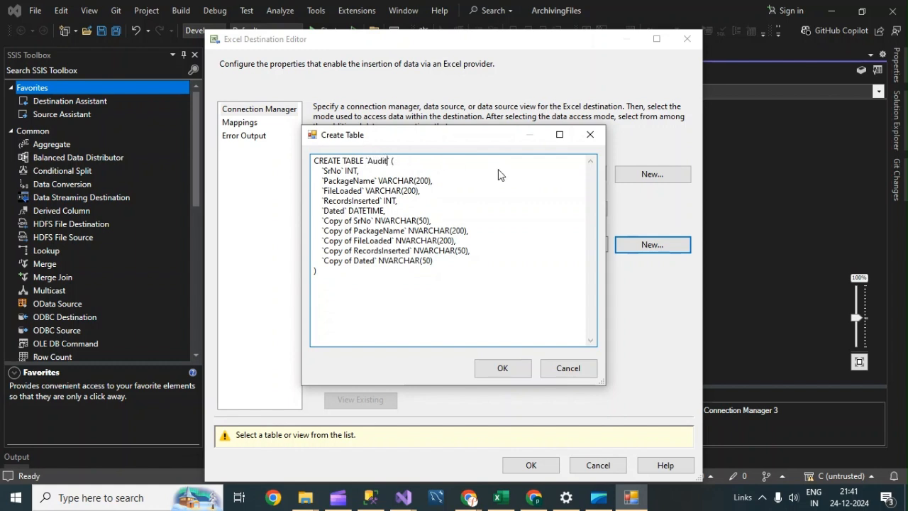
type("Log")
Step: Change the SrNo column's type to NVARCHAR(50) and the PackageName and FileLoaded columns' types to NVARCHAR(200)
left_click(413, 210)
key("Return")
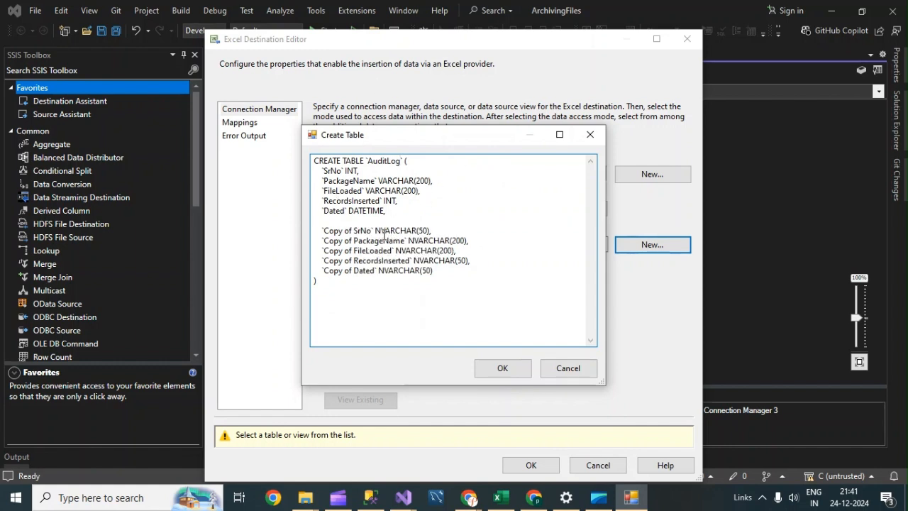
left_click_drag(372, 229, 483, 230)
key("ctrl+c")
left_click(384, 228)
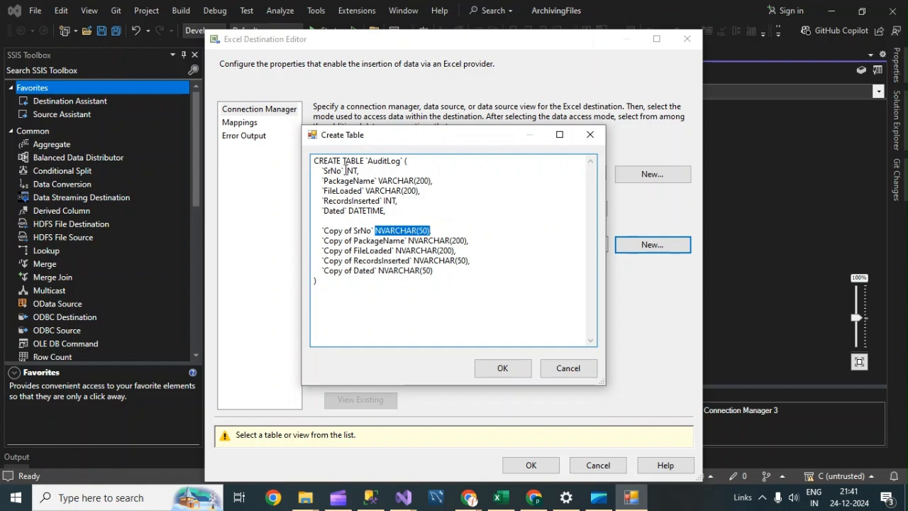
left_click_drag(346, 170, 355, 171)
key("ctrl+v")
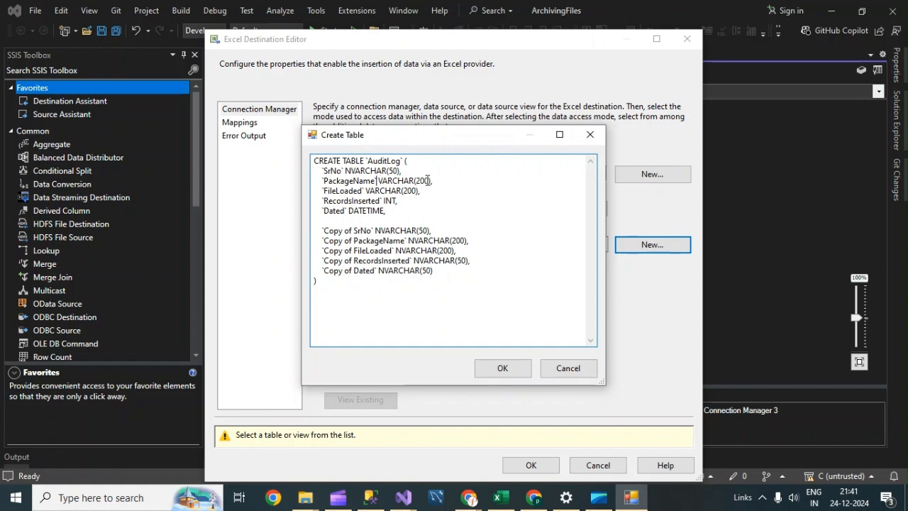
type("N")
type("N")
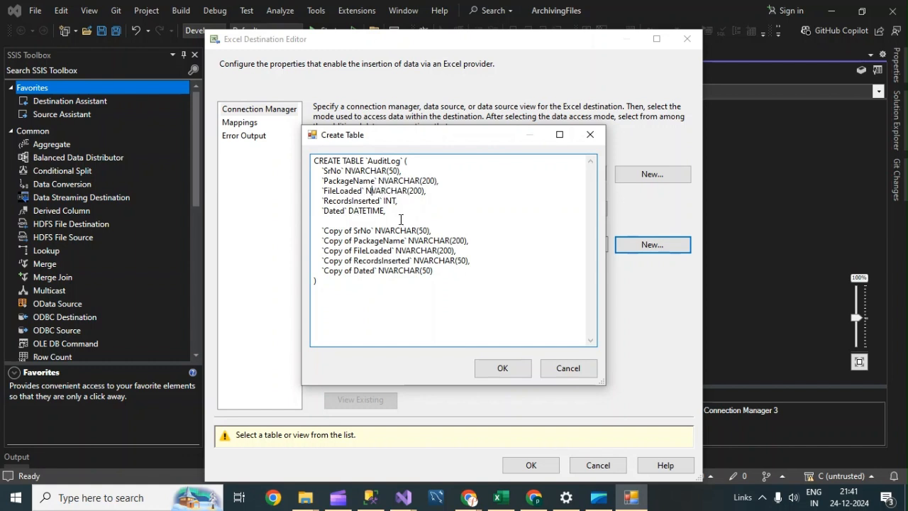
Step: Change the RecordsInserted and Dated columns' types to NVARCHAR(50) and remove the comma after the Dated column
left_click_drag(412, 260, 469, 261)
key("ctrl+c")
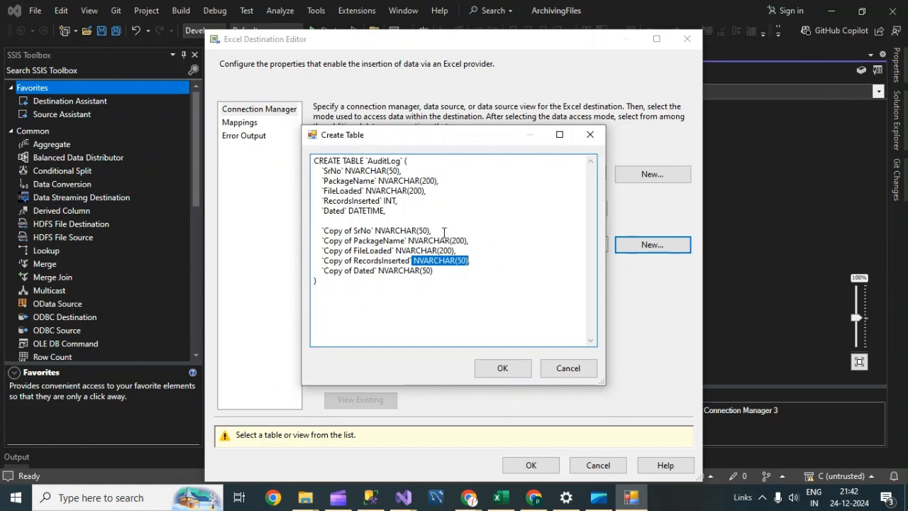
left_click_drag(385, 201, 399, 202)
key("ctrl+v")
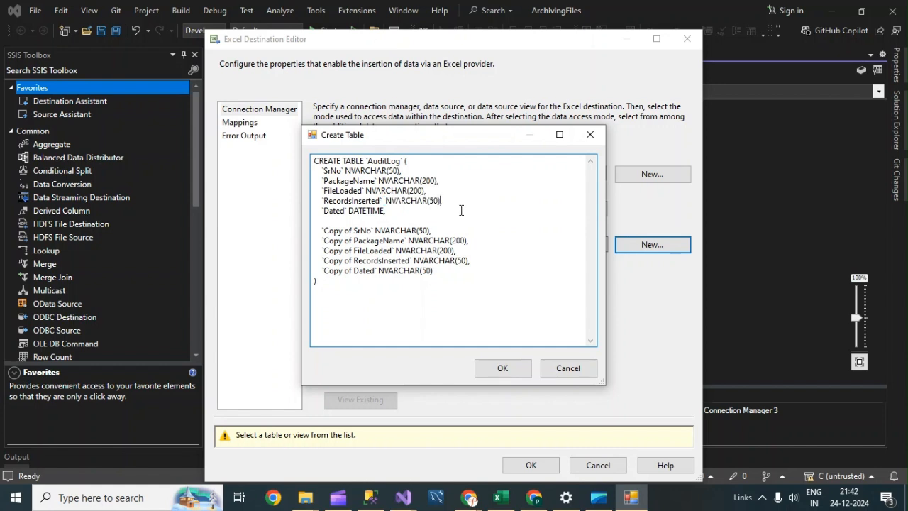
left_click_drag(349, 211, 383, 211)
key("ctrl+v")
key("BackSpace")
Step: Delete all the "Copy of" columns from the CREATE TABLE statement and create the AuditLog sheet
left_click_drag(321, 230, 483, 274)
key("Delete")
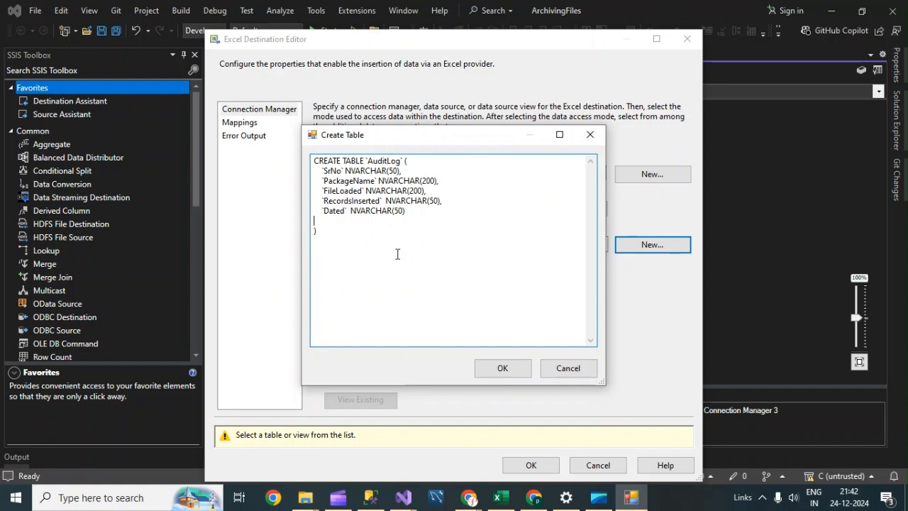
left_click(498, 369)
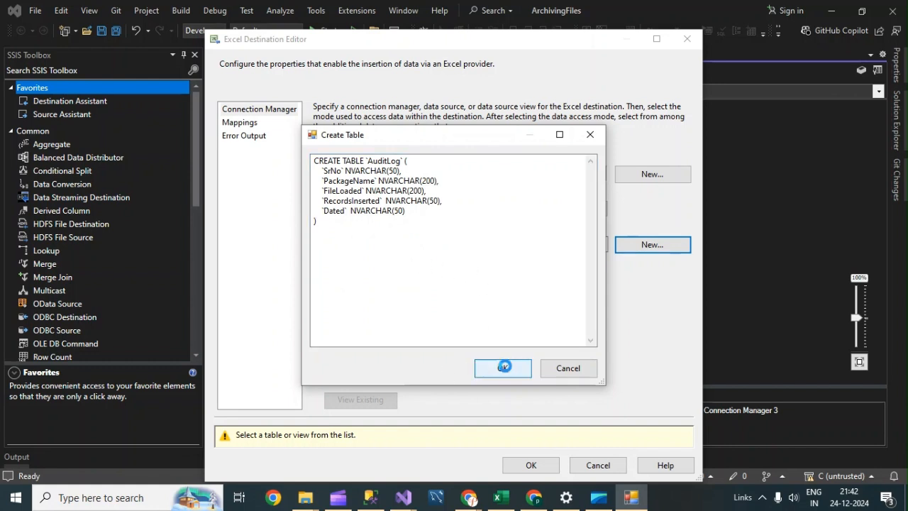
left_click(645, 288)
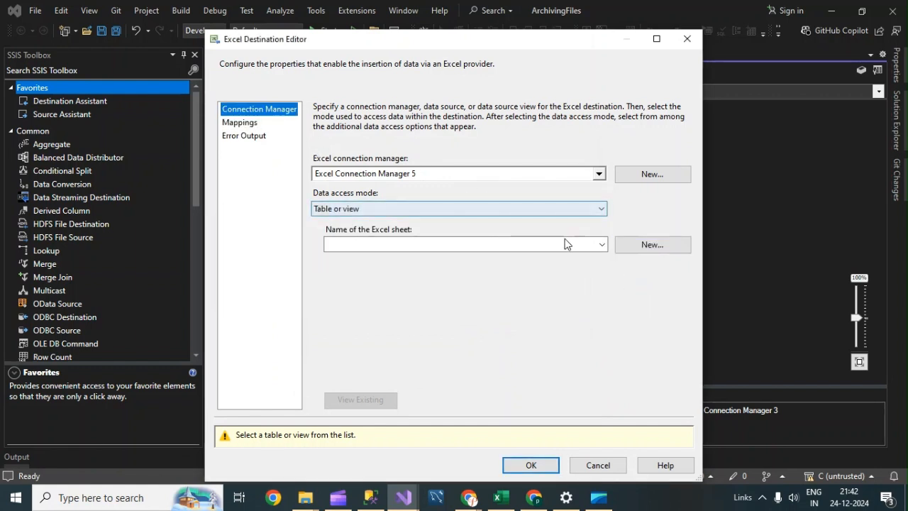
Step: Choose AuditLog$ as the Excel Destination's sheet, check the column mappings, and accept the editor's settings
left_click(591, 244)
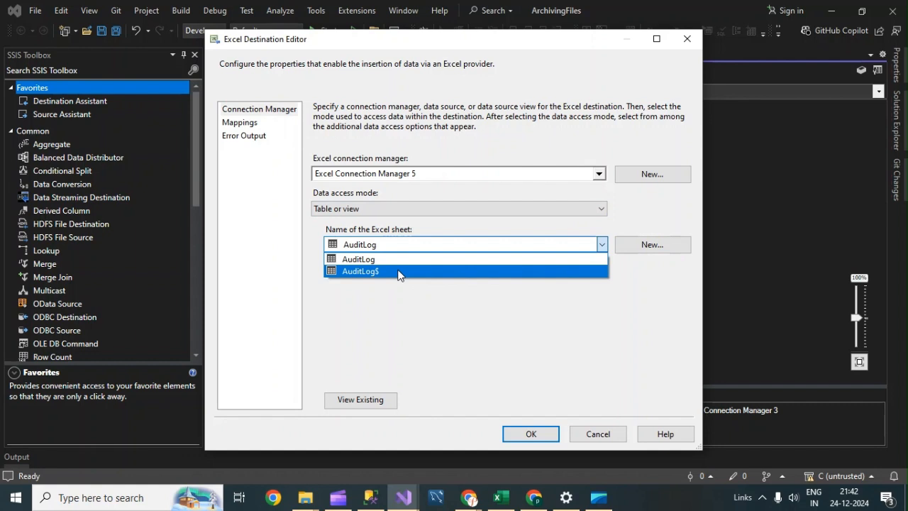
left_click(398, 272)
left_click(241, 123)
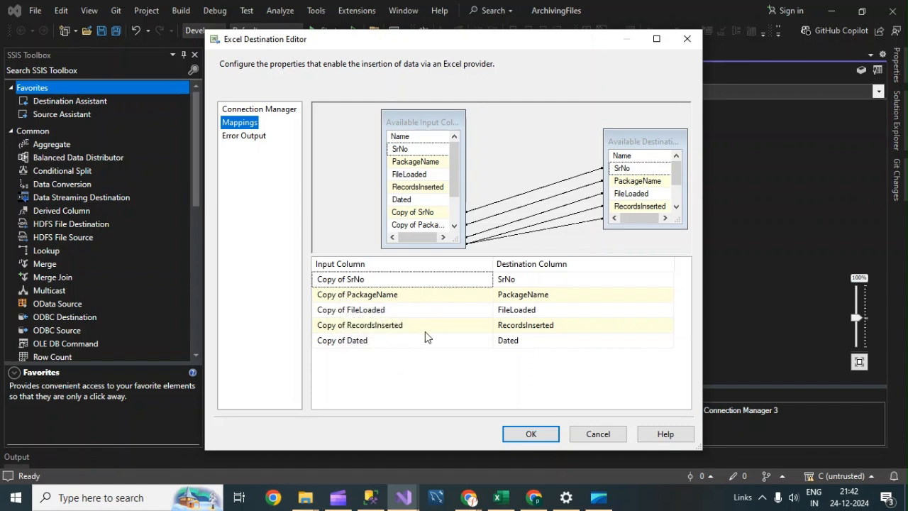
left_click(537, 435)
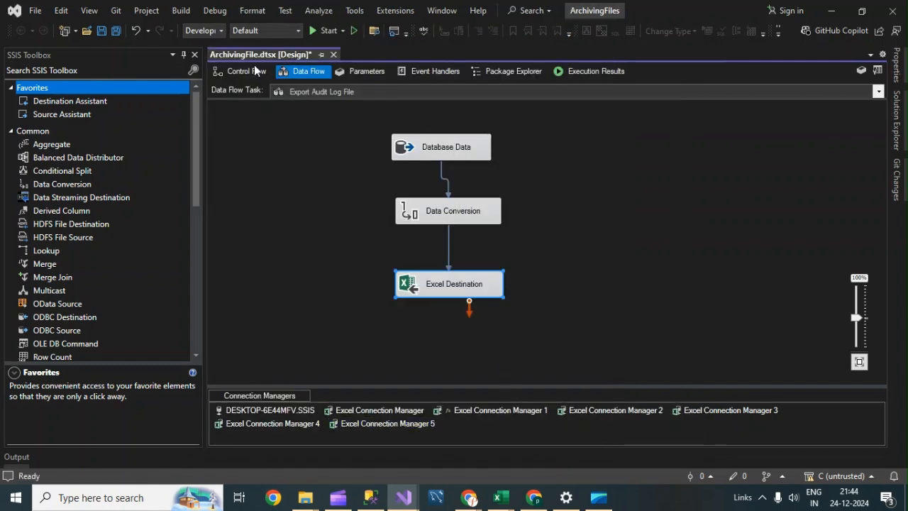
Step: Close the Audit Log File workbook left open in Excel and return to the package's data flow
mouse_move(501, 497)
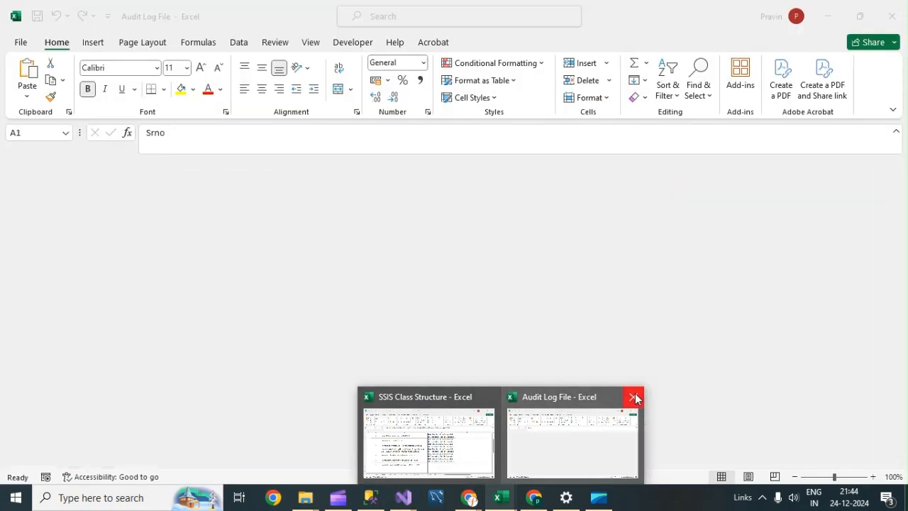
left_click(632, 403)
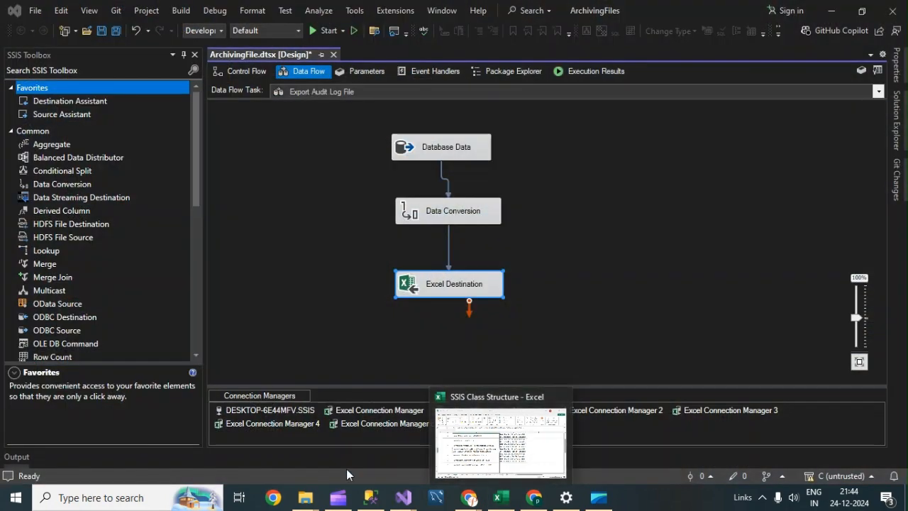
left_click(624, 283)
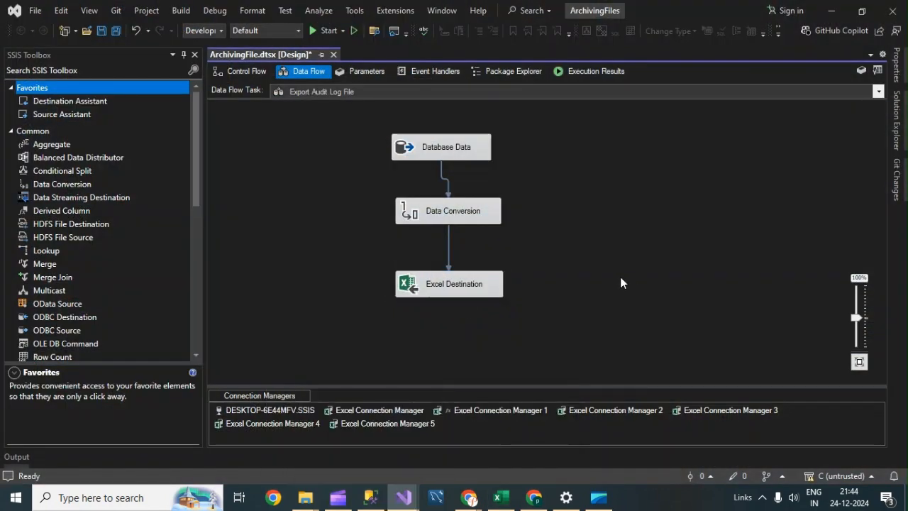
Step: Run the package, check the task status in the control flow, and open the execution progress log
left_click(327, 30)
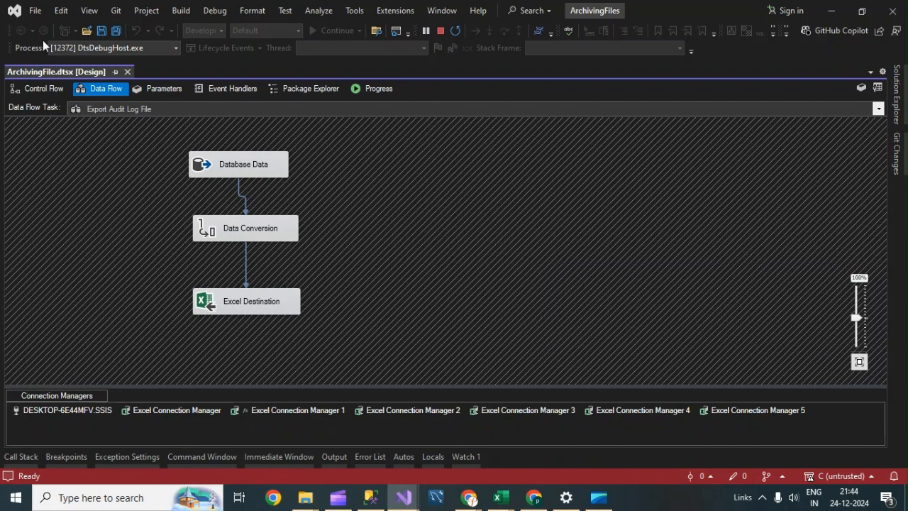
left_click(52, 88)
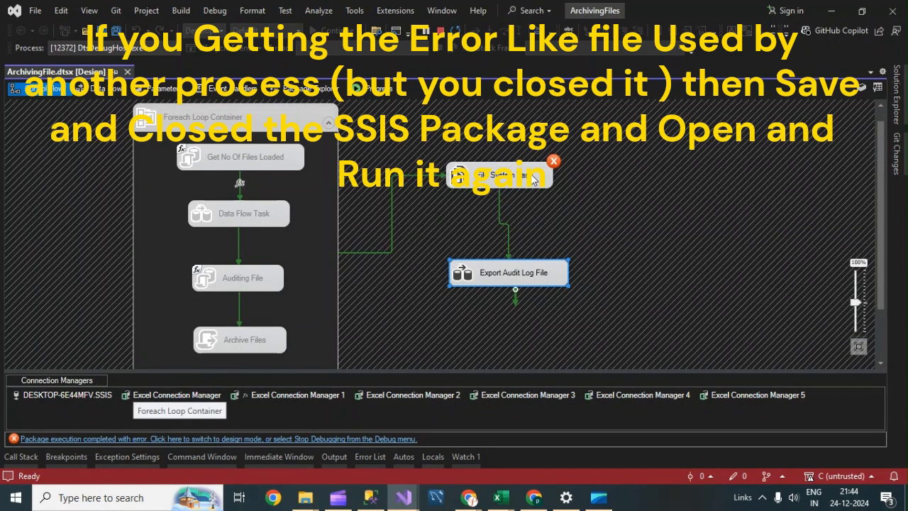
left_click(372, 90)
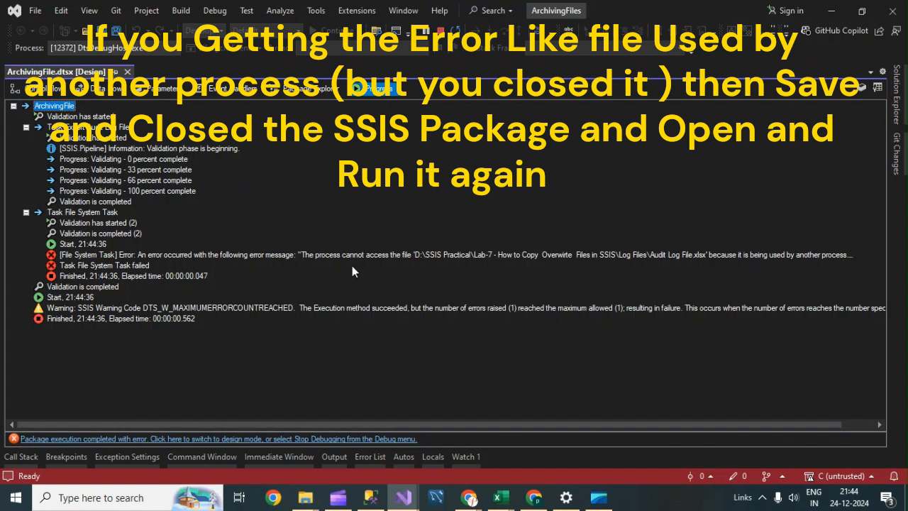
Step: Switch to Excel, close the read-only Audit log File workbook, and return to the package in Visual Studio
left_click(498, 497)
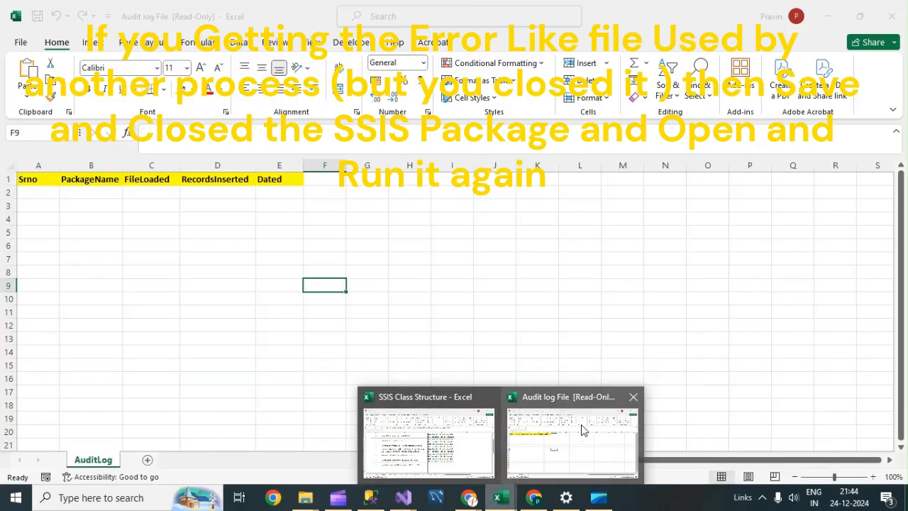
left_click(581, 424)
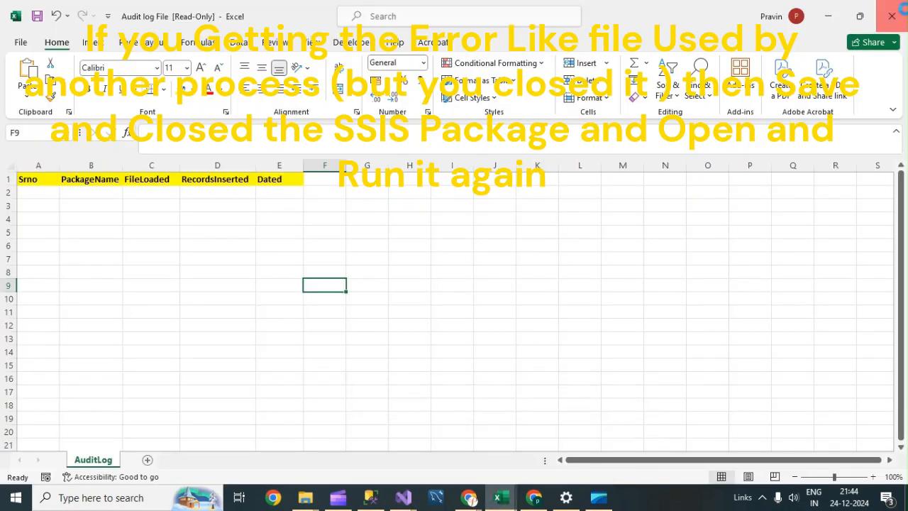
left_click(891, 16)
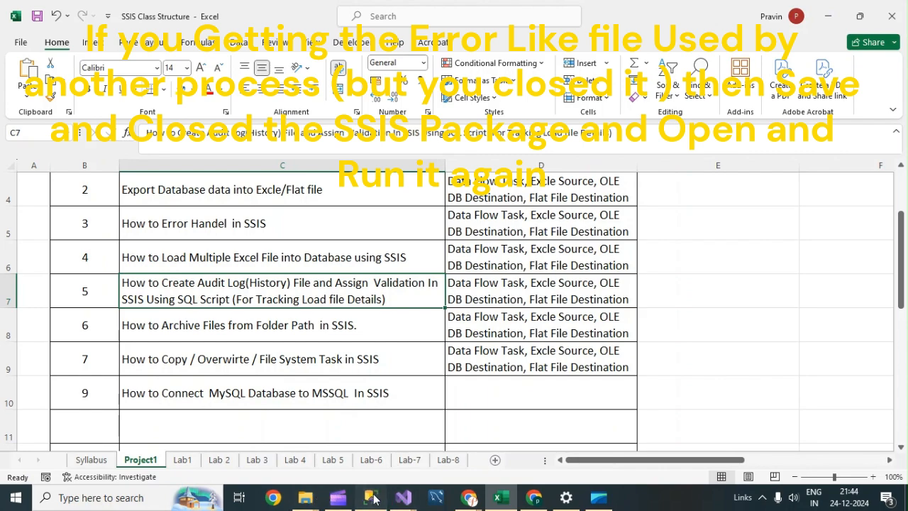
left_click(374, 498)
mouse_move(404, 497)
left_click(415, 461)
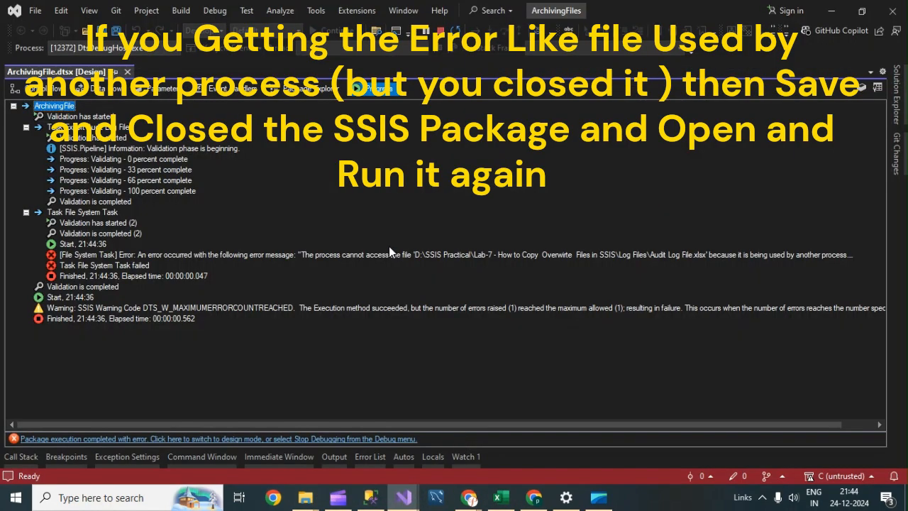
Step: Stop debugging, run the package again, and check the task status in the control flow
left_click(441, 32)
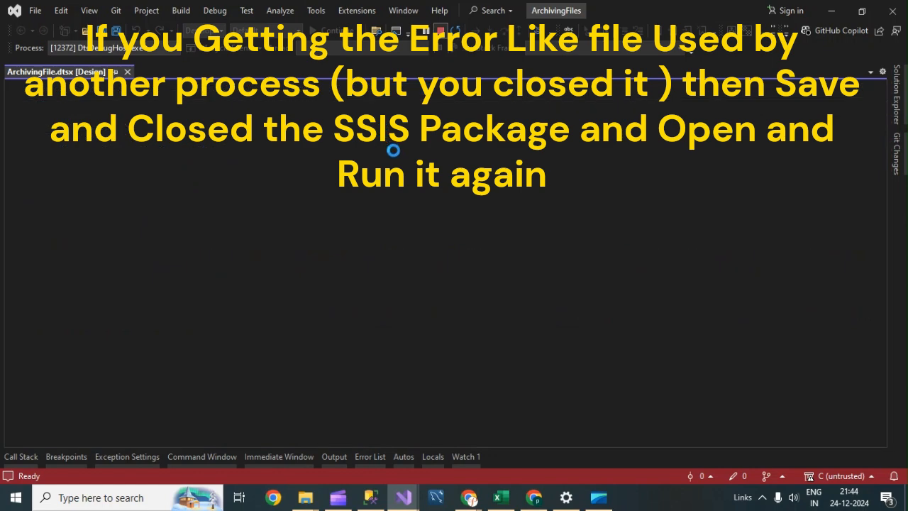
left_click(308, 70)
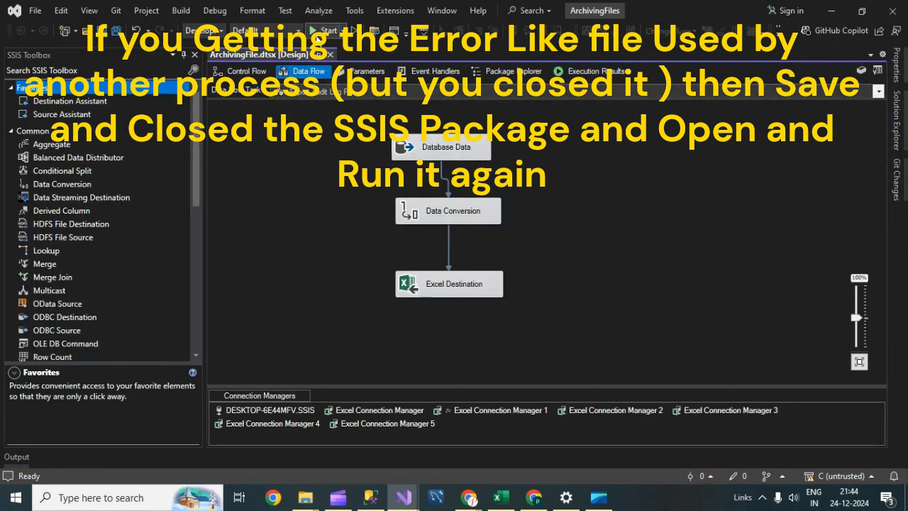
left_click(320, 32)
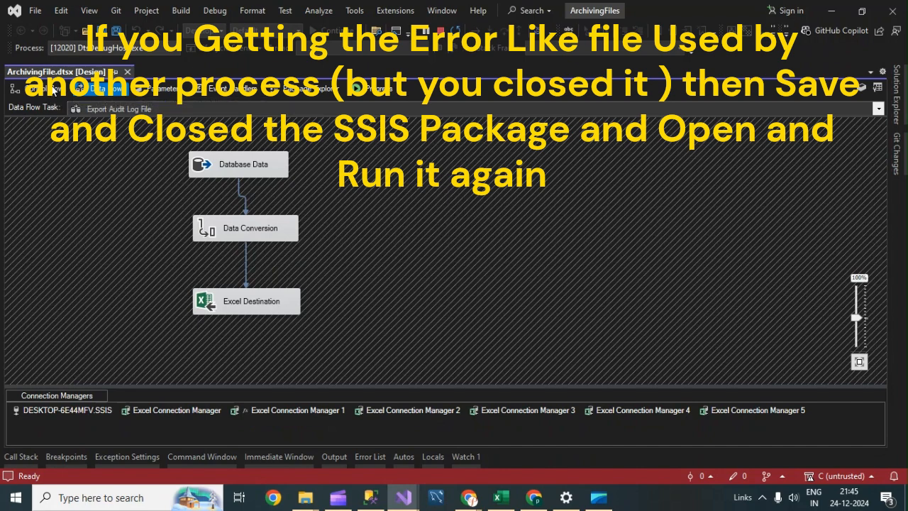
left_click(53, 88)
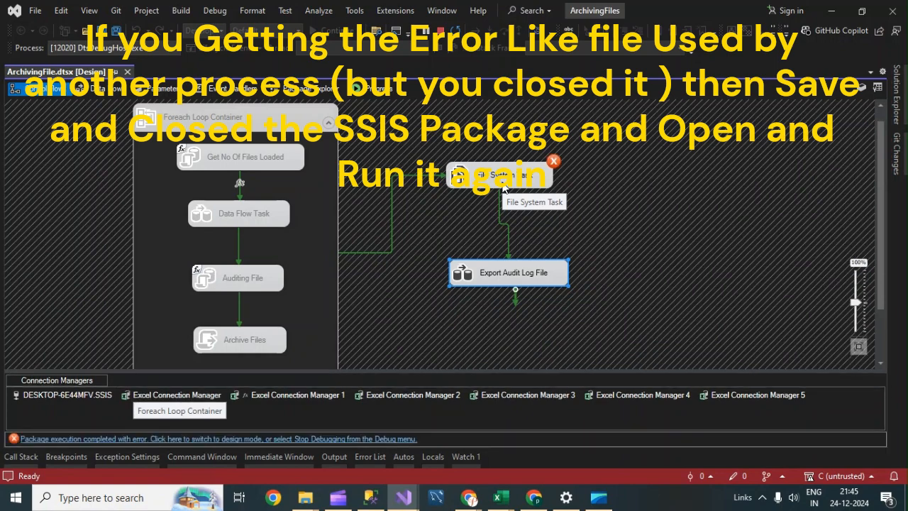
Step: Reopen the ArchivingFiles solution in Visual Studio from the Copy And Overwrite File folder
left_click(378, 89)
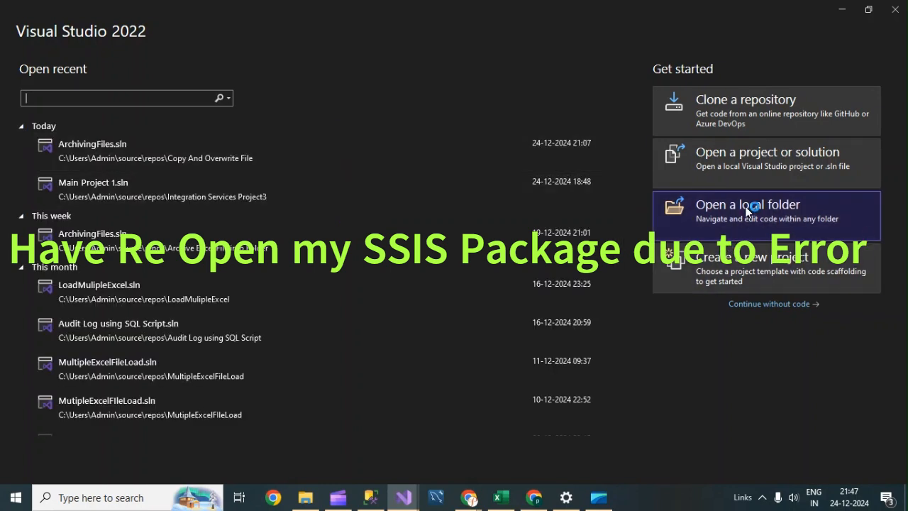
left_click(747, 162)
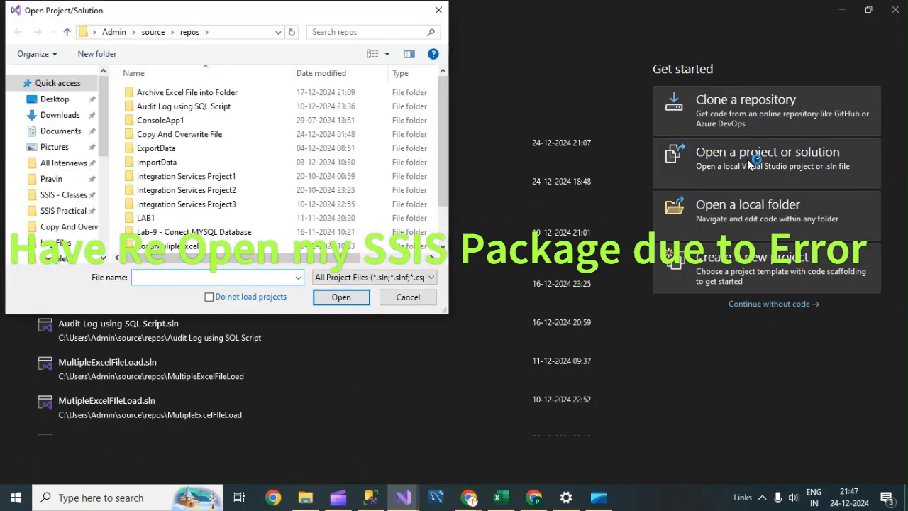
double_click(177, 135)
double_click(167, 107)
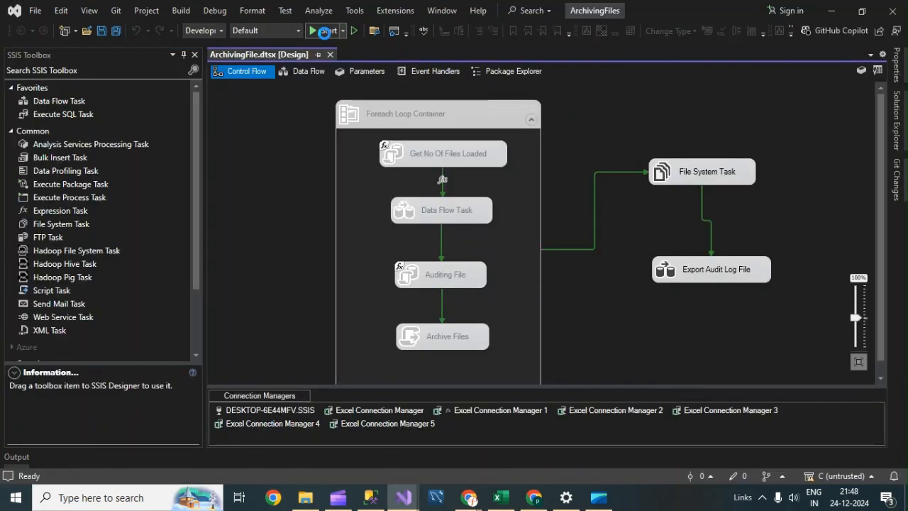
Step: Run the package, inspect the File System Task's settings and the Export Audit Log File data flow, and stop debugging
left_click(324, 32)
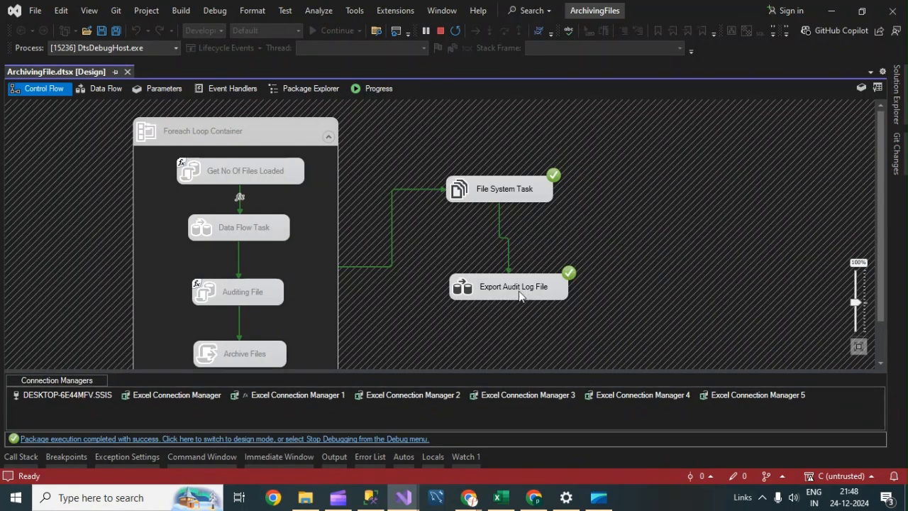
left_click(521, 191)
double_click(520, 191)
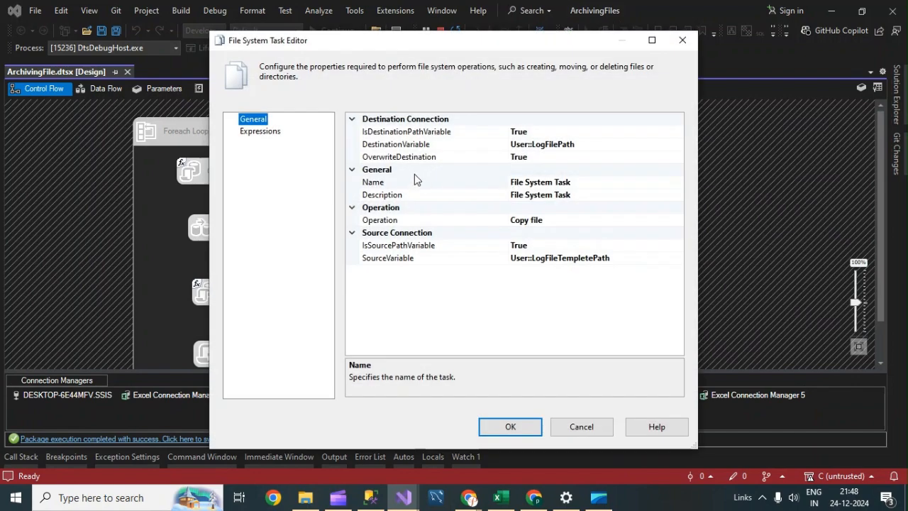
left_click(686, 41)
double_click(509, 286)
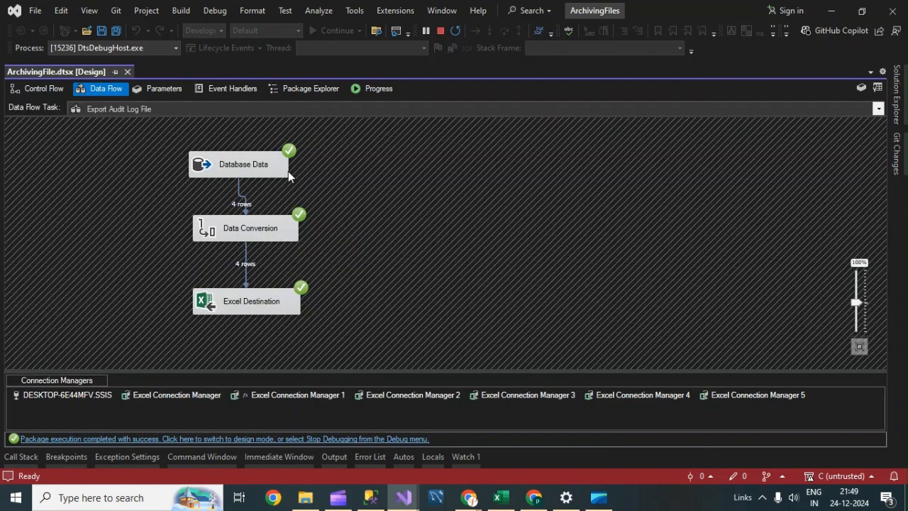
left_click(452, 30)
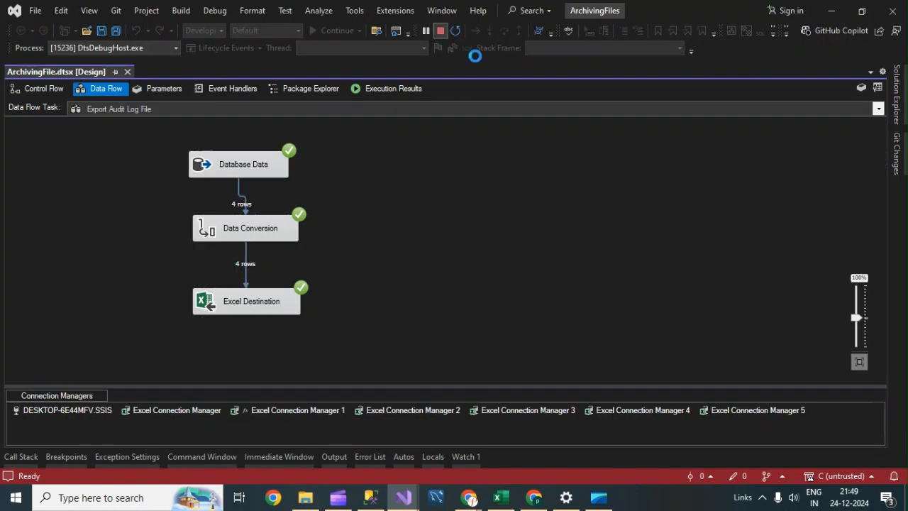
Step: Switch to File Explorer, open Audit log File from the Lab-7 Log Files folder, and examine the exported rows in the AuditLog sheet
left_click(306, 498)
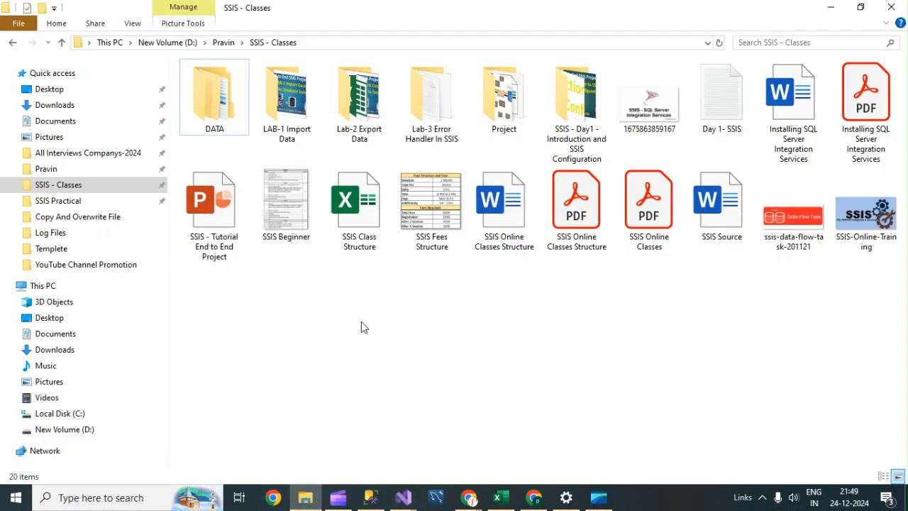
left_click(64, 201)
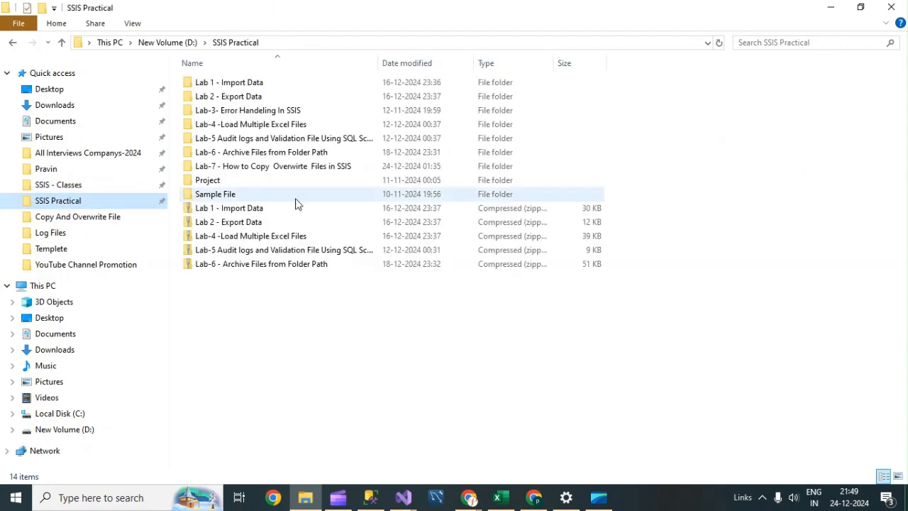
left_click(242, 169)
double_click(242, 169)
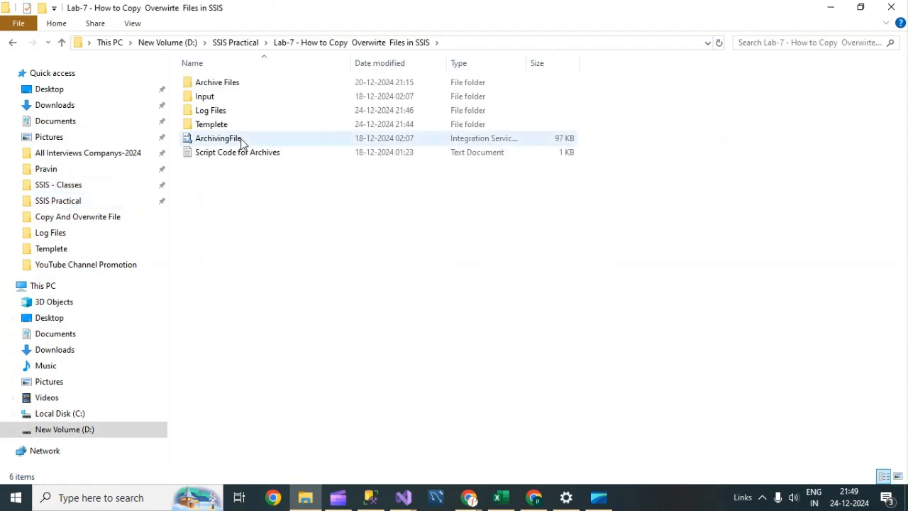
left_click(217, 111)
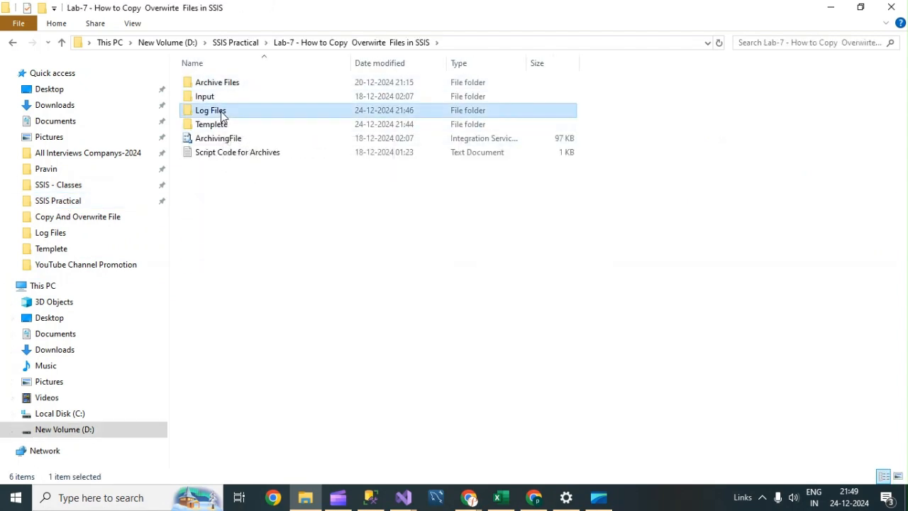
double_click(217, 112)
double_click(219, 84)
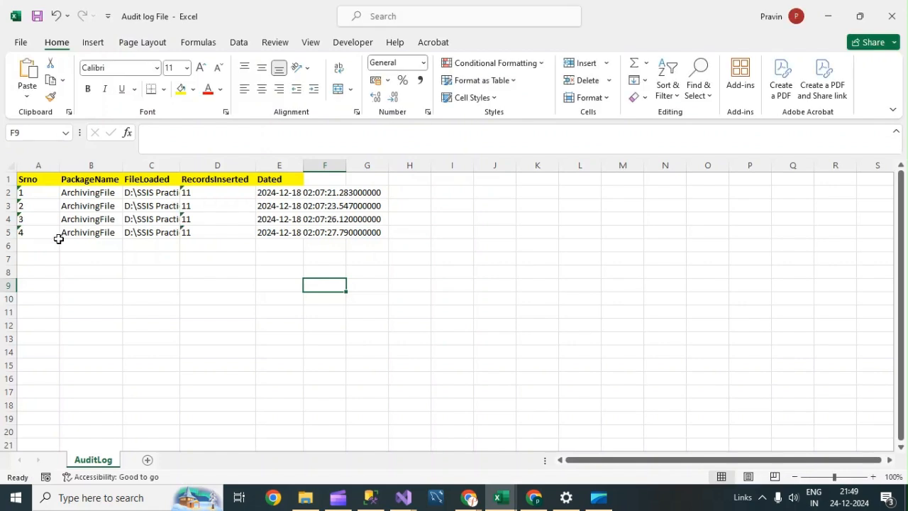
left_click(54, 244)
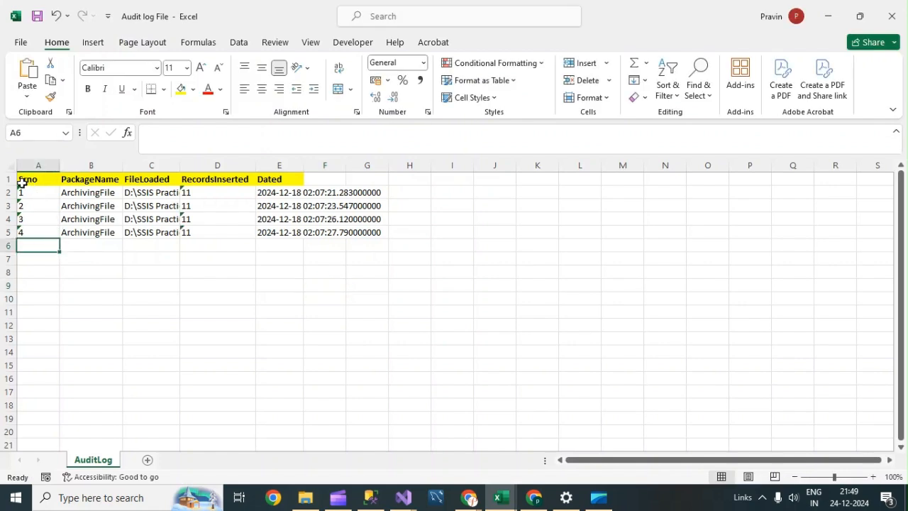
left_click_drag(21, 205, 383, 235)
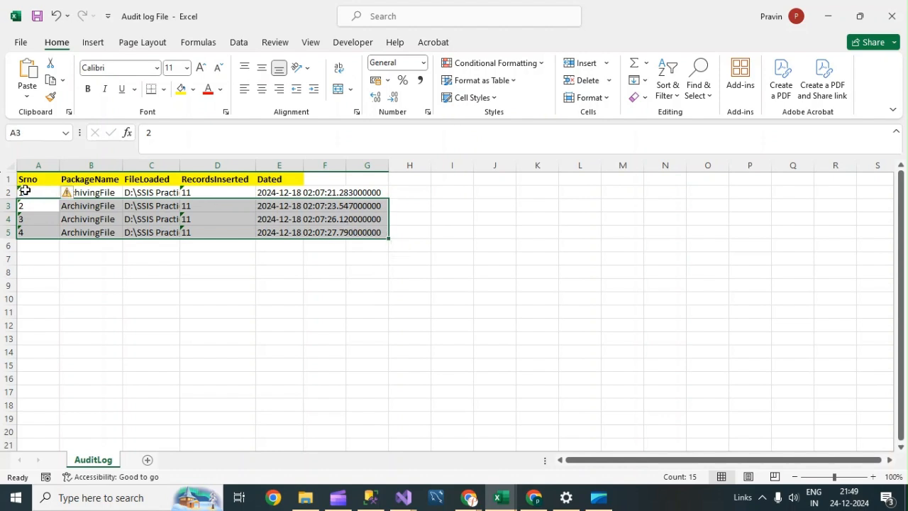
left_click_drag(24, 190, 280, 220)
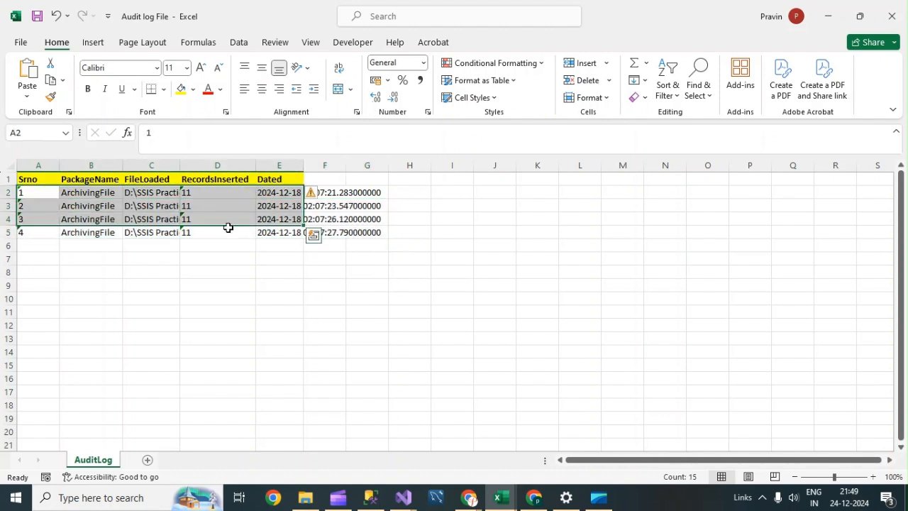
left_click(22, 179)
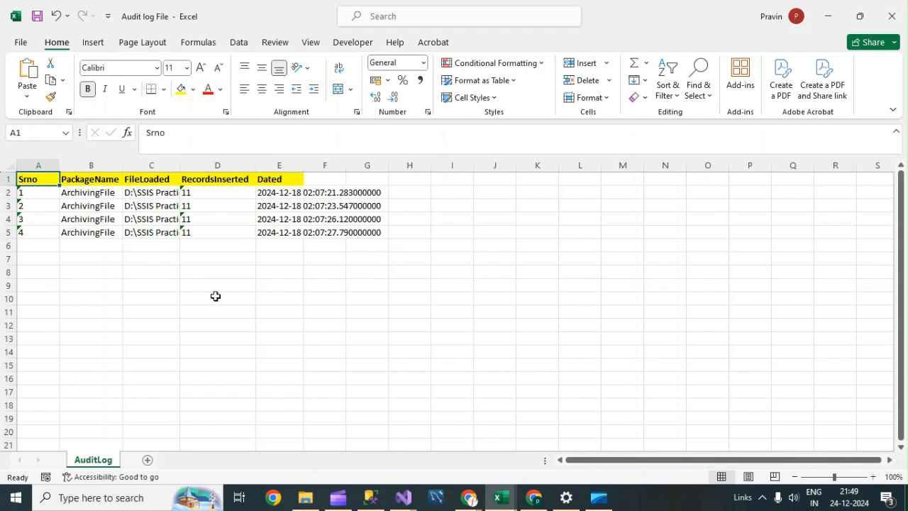
left_click(305, 497)
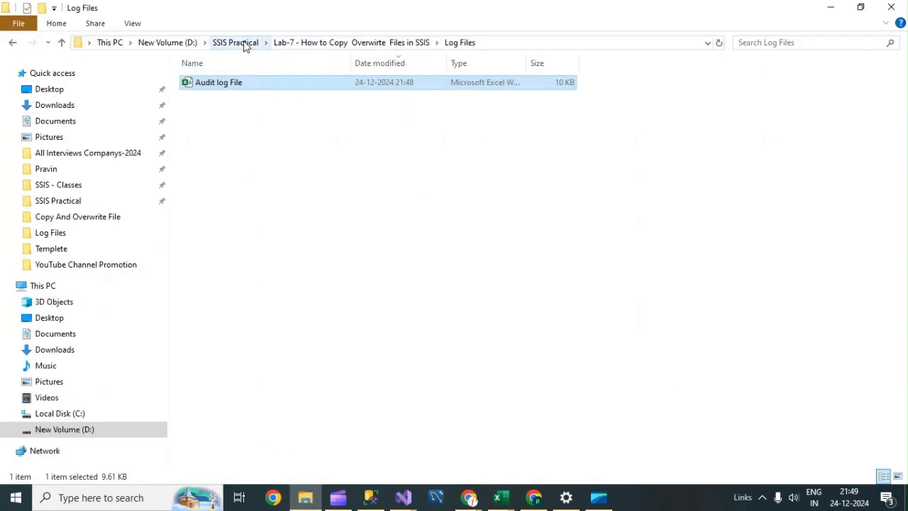
left_click(329, 184)
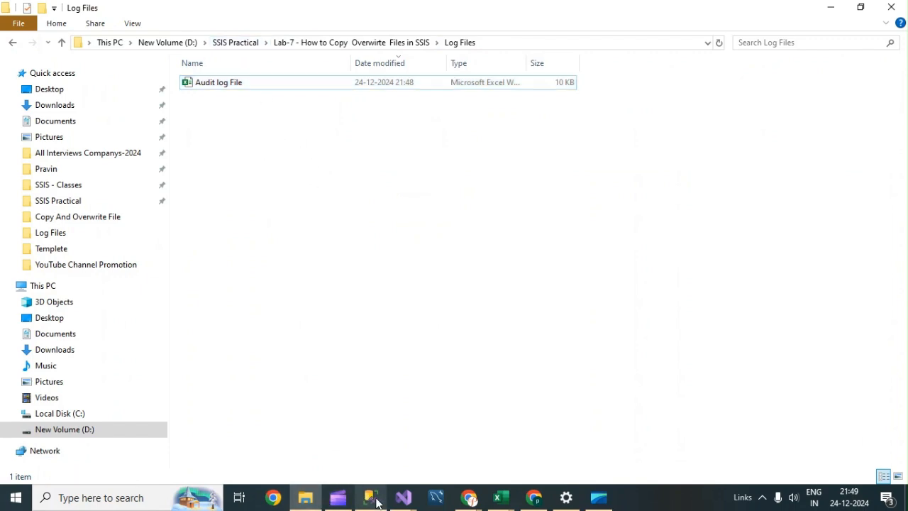
left_click(305, 497)
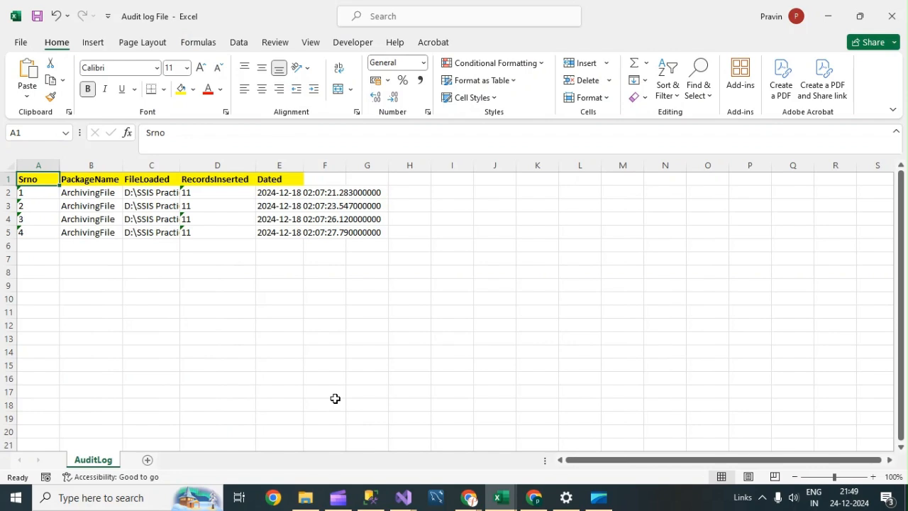
left_click(294, 297)
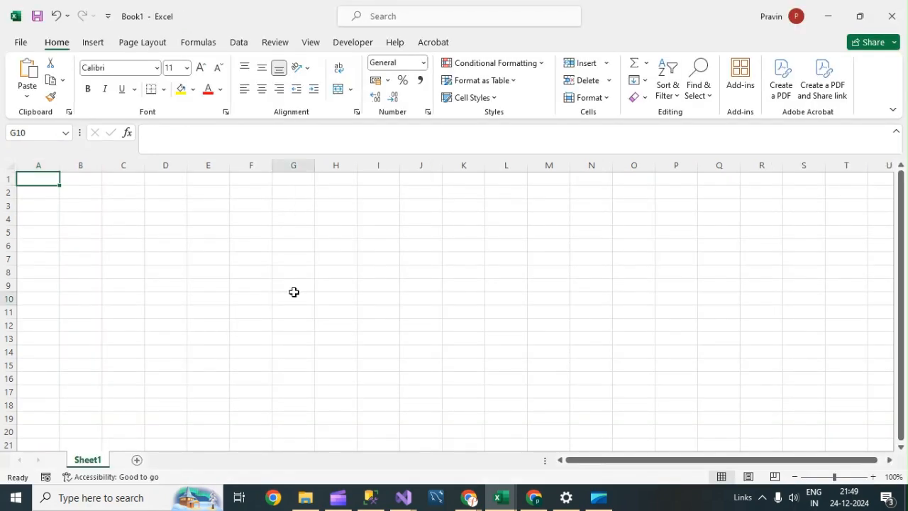
Step: In File Explorer, rename the Audit Log File workbook in the Lab-7 Templete folder to Audit Log File1
left_click(305, 505)
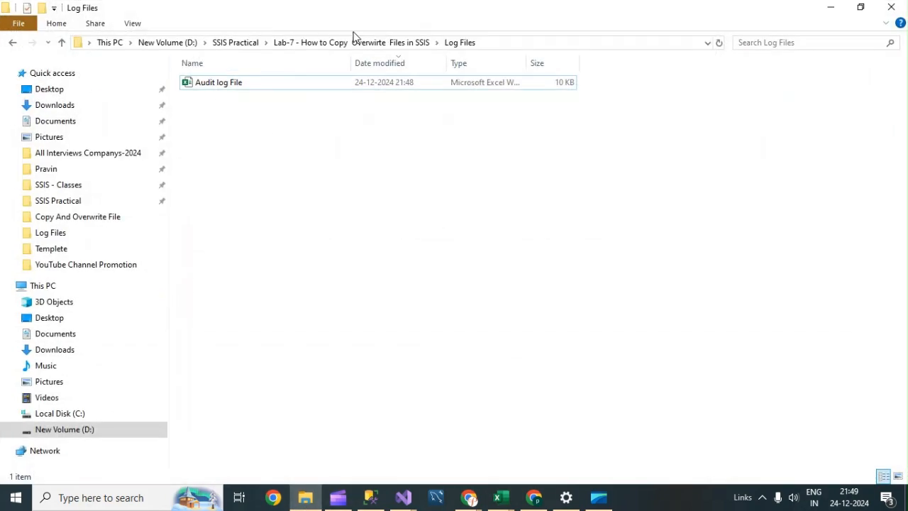
left_click(284, 42)
left_click(249, 42)
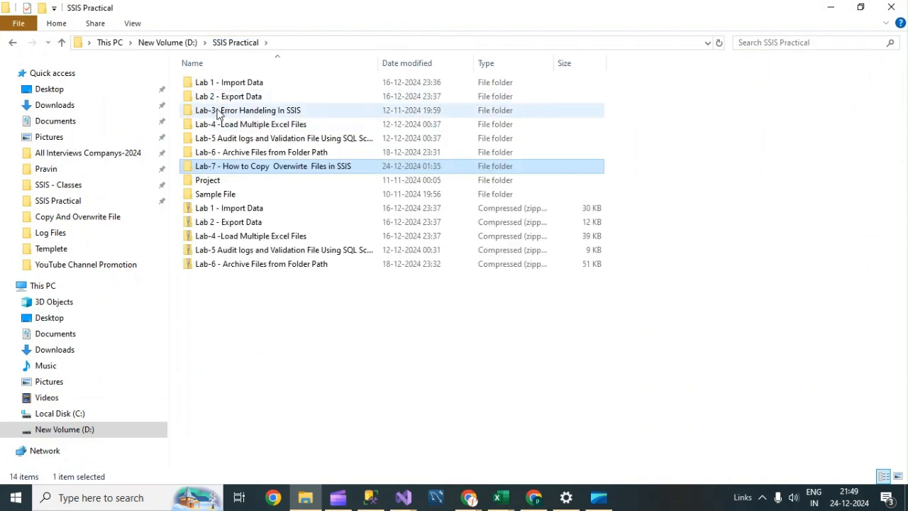
double_click(238, 168)
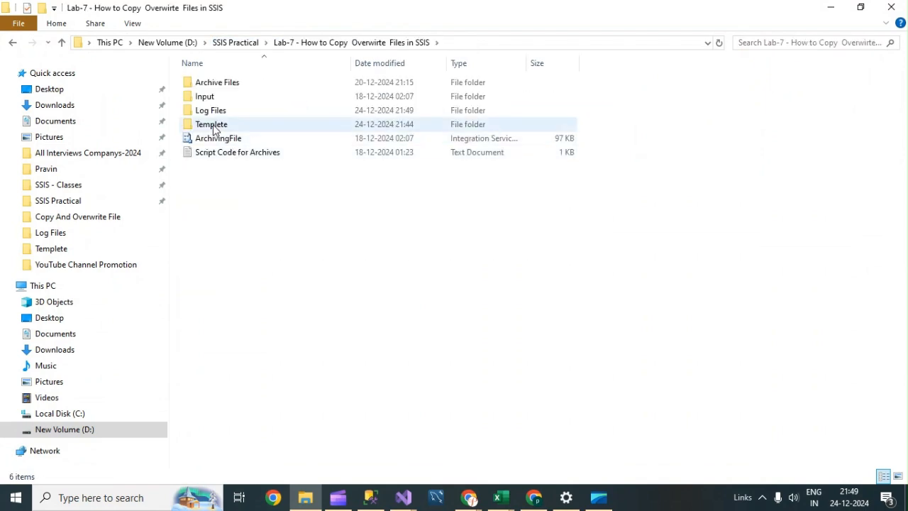
double_click(213, 125)
left_click(241, 84)
right_click(242, 85)
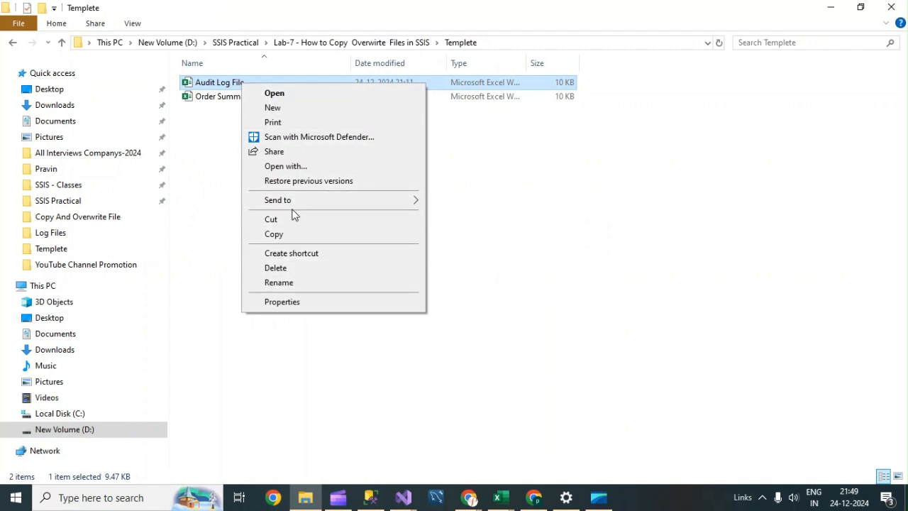
left_click(223, 89)
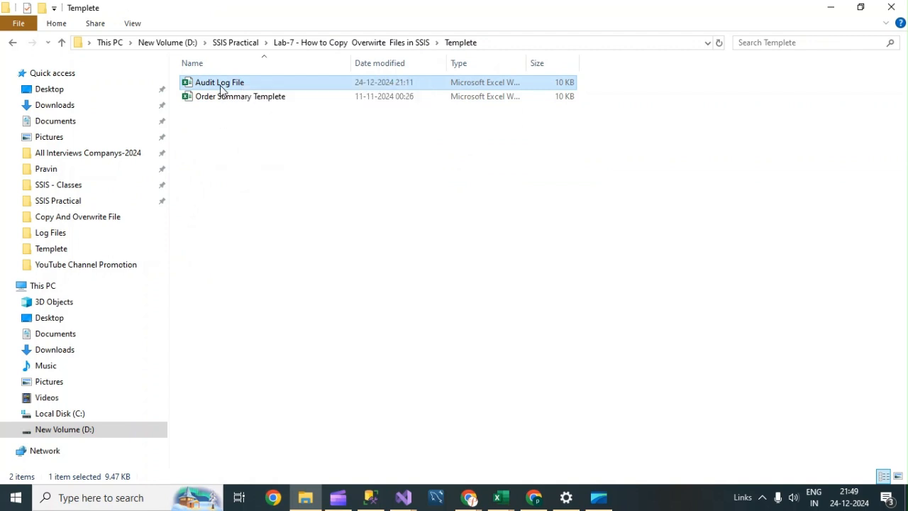
left_click(234, 83)
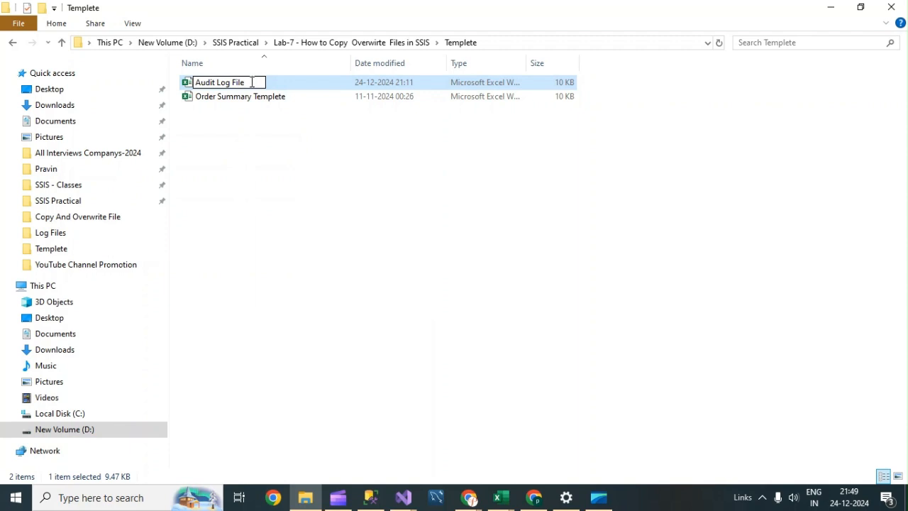
type("1")
key("Return")
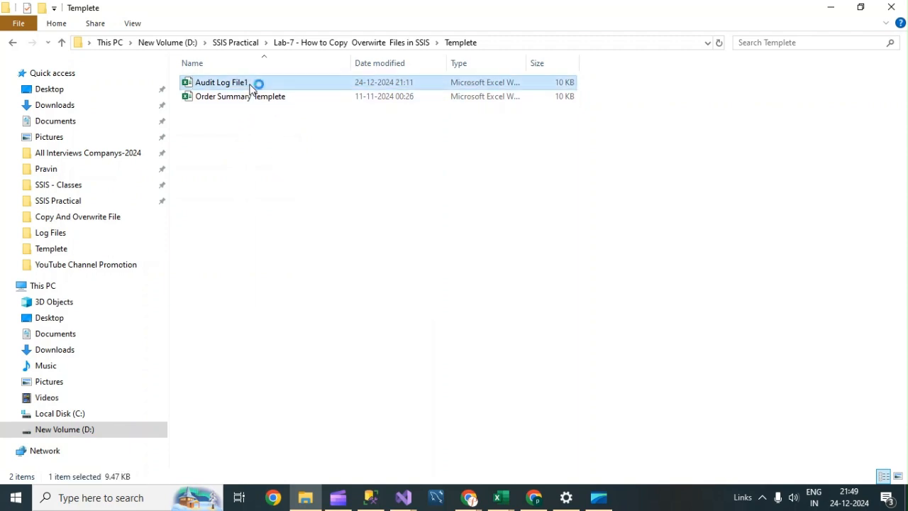
Step: Open the Audit Log File1 template in Excel to examine its header row, and close the blank Book1 workbook
key("alt+Tab")
left_click(408, 285)
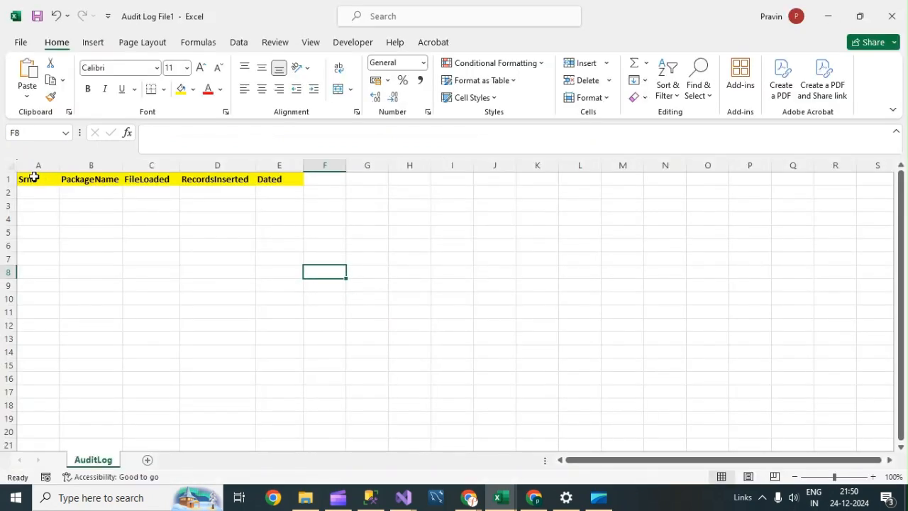
left_click_drag(33, 178, 276, 181)
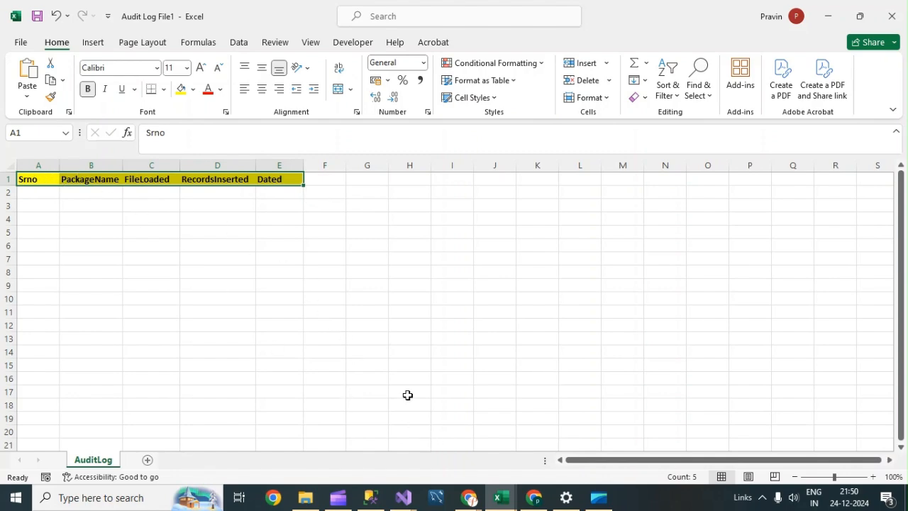
left_click(499, 496)
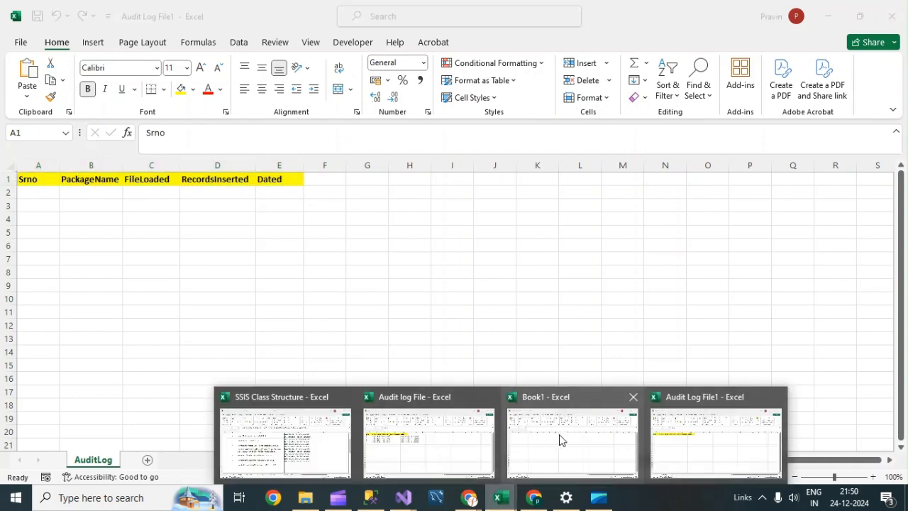
left_click(634, 397)
left_click(458, 434)
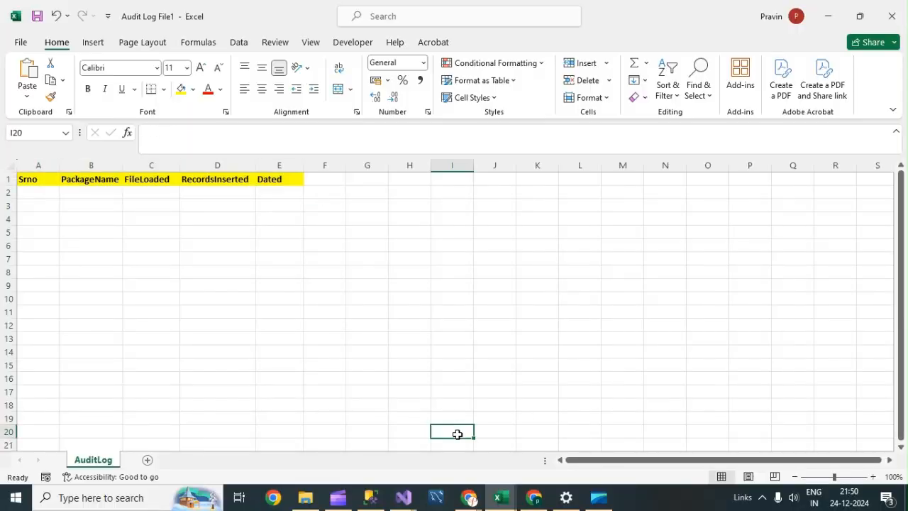
Step: Switch to the Audit log File workbook, select its exported data rows, and autofit the Dated column's width
left_click(499, 496)
left_click(459, 440)
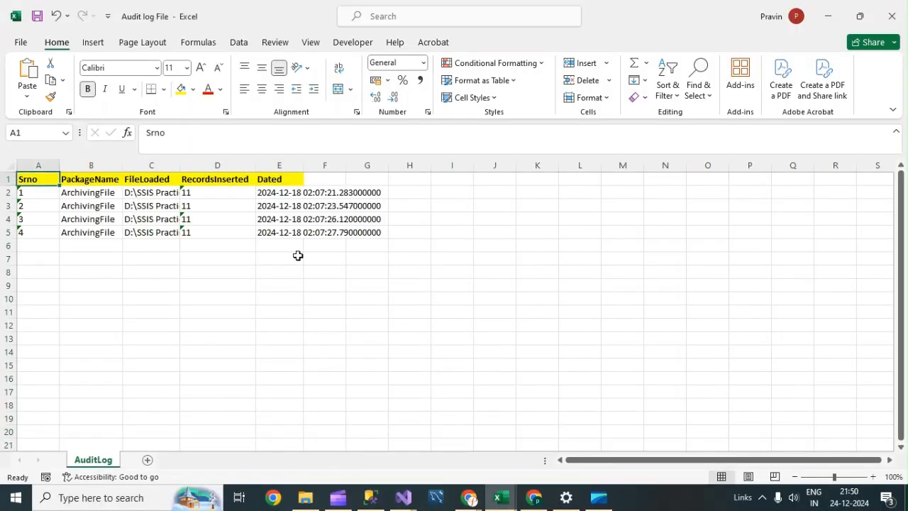
left_click_drag(27, 192, 367, 234)
double_click(303, 165)
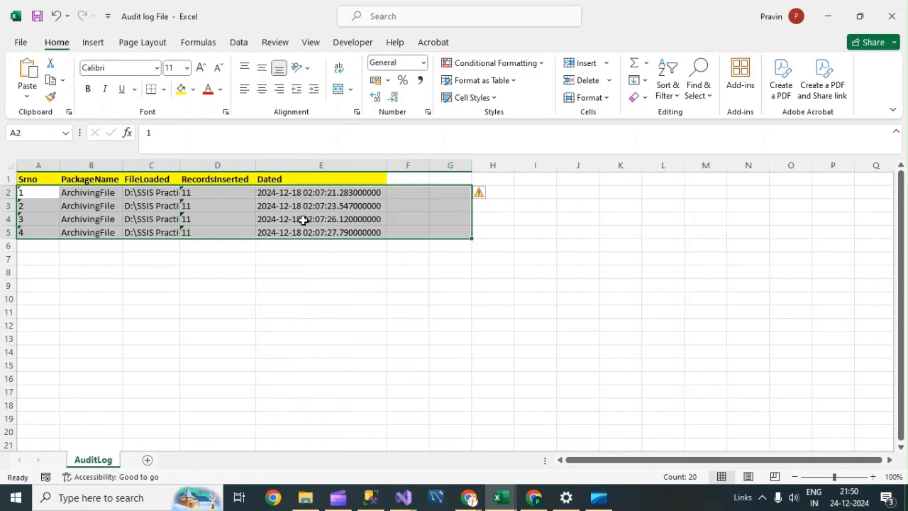
left_click(307, 282)
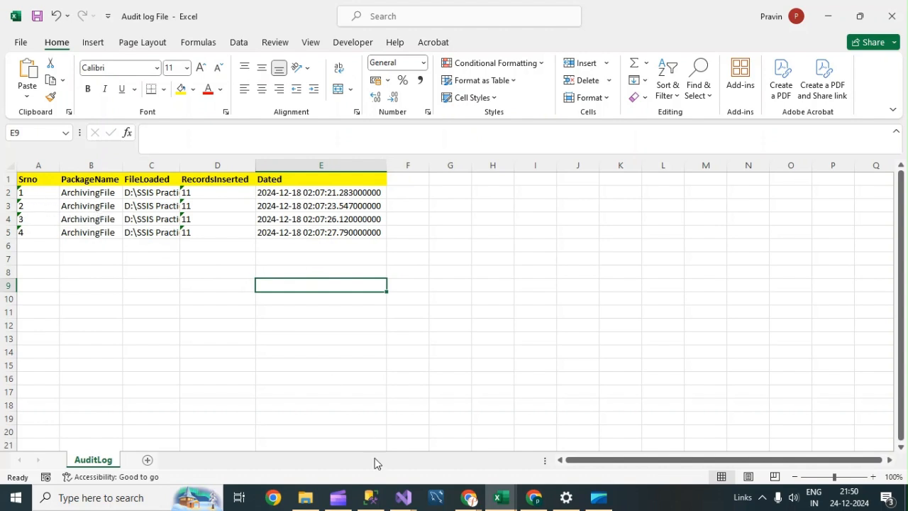
Step: Switch to the ArchivingFiles project in Visual Studio, run the ArchivingFile package, examine its progress log, and stop debugging
mouse_move(403, 500)
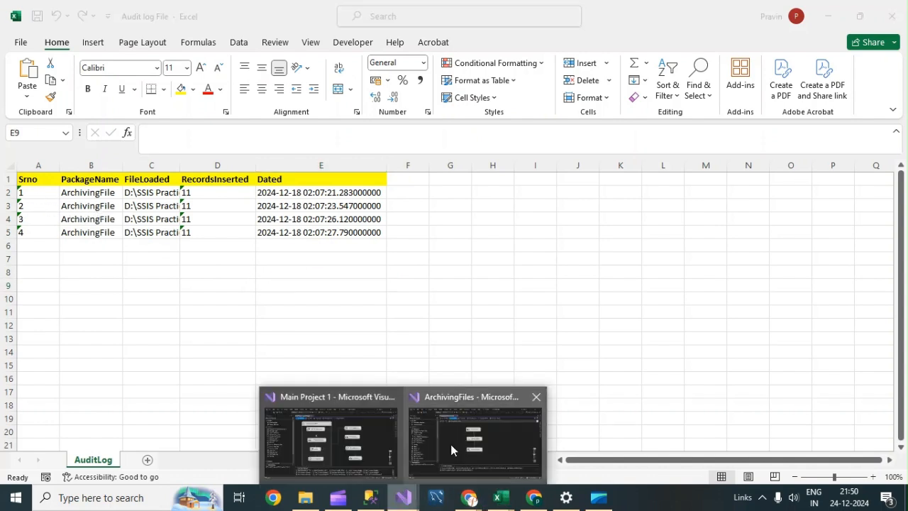
left_click(451, 443)
left_click(324, 31)
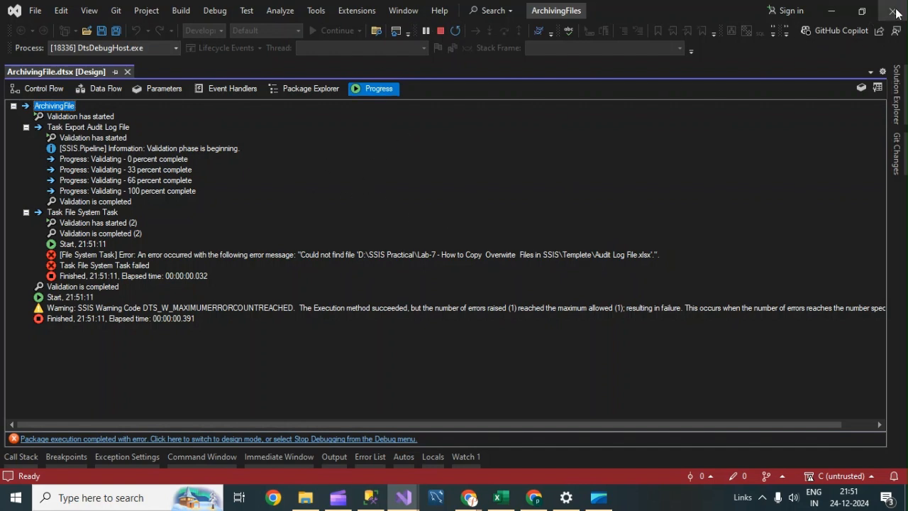
left_click(440, 31)
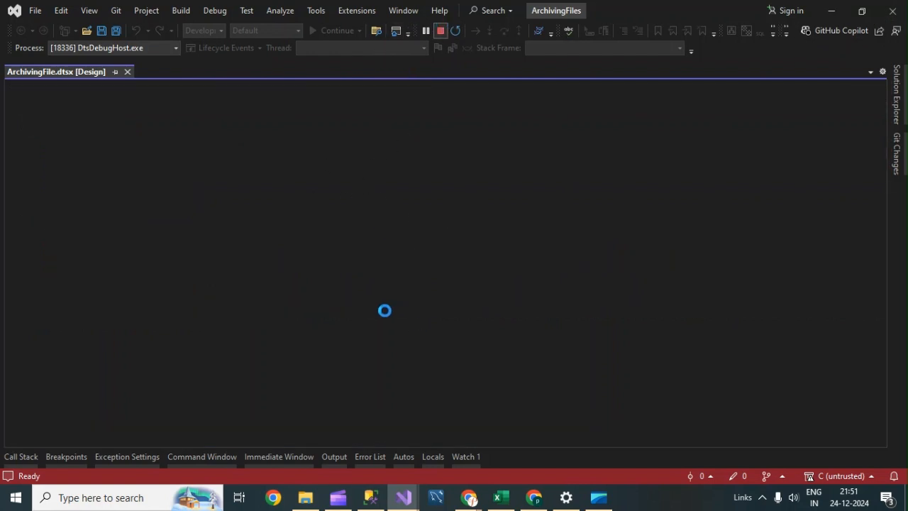
Step: In File Explorer, rename the Audit Log File1 workbook in the Lab-7 Templete folder to Audit Log File
left_click(305, 498)
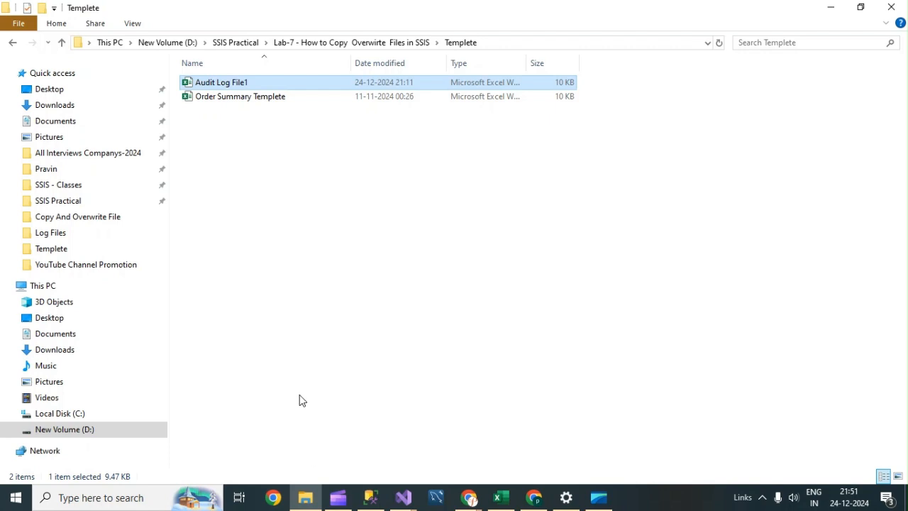
left_click(255, 83)
left_click(254, 84)
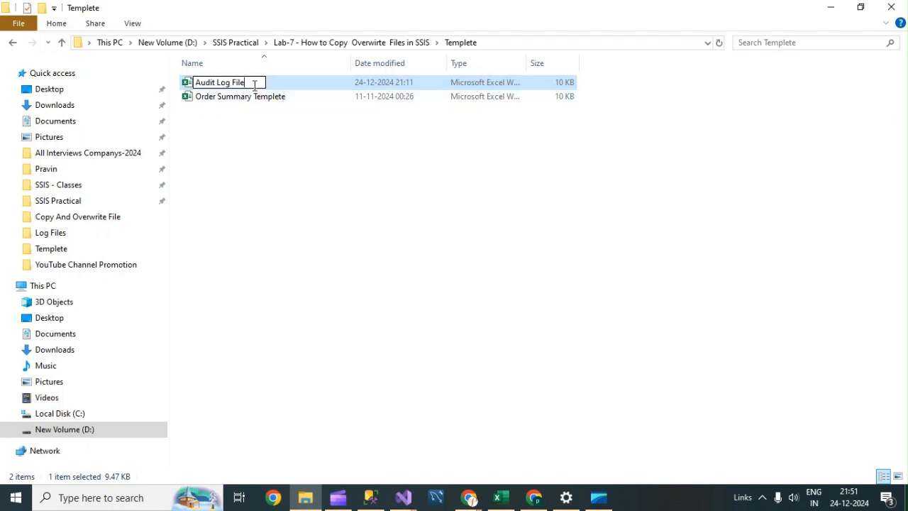
left_click(418, 256)
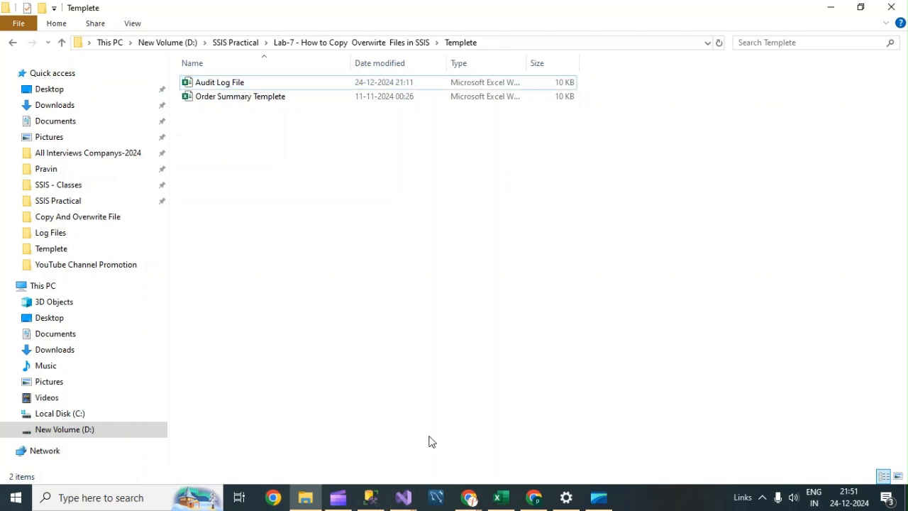
Step: Switch to the ArchivingFiles project, rerun the package, check the File System Task and Export Audit Log File data flow, and stop debugging
mouse_move(406, 501)
left_click(462, 430)
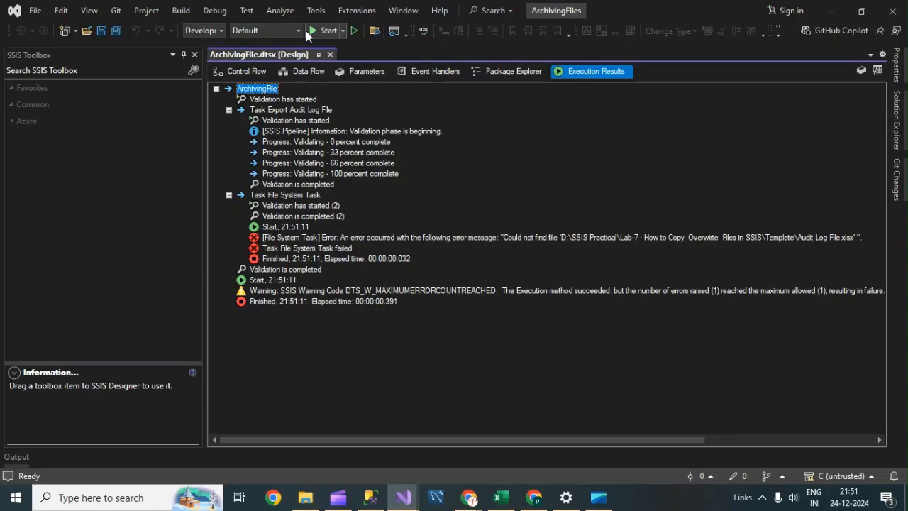
left_click(297, 67)
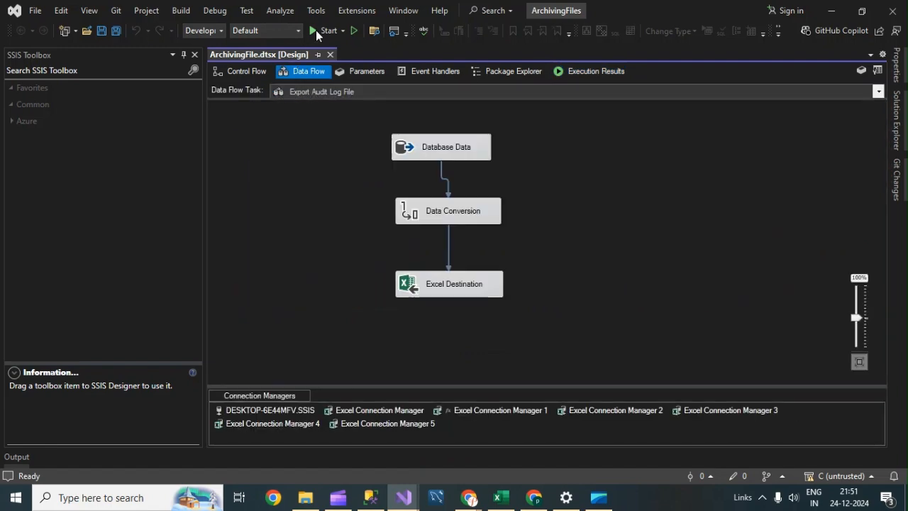
left_click(316, 30)
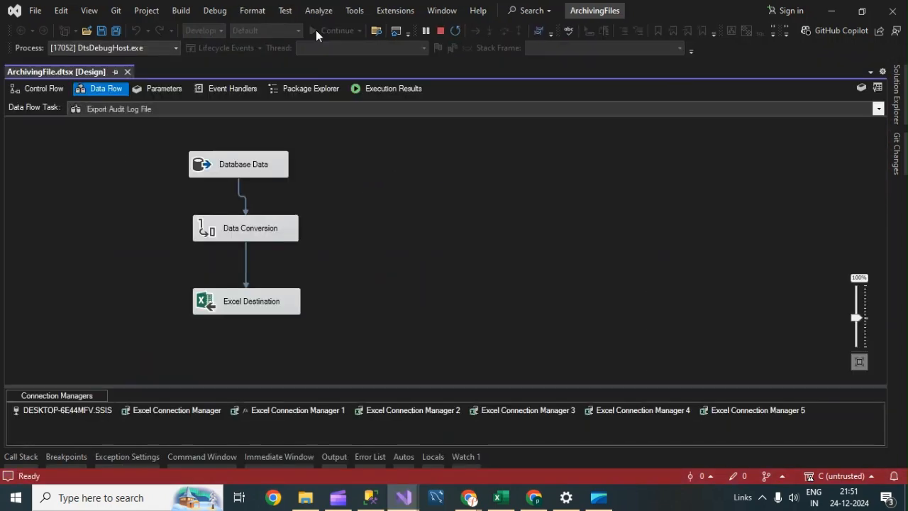
left_click(54, 88)
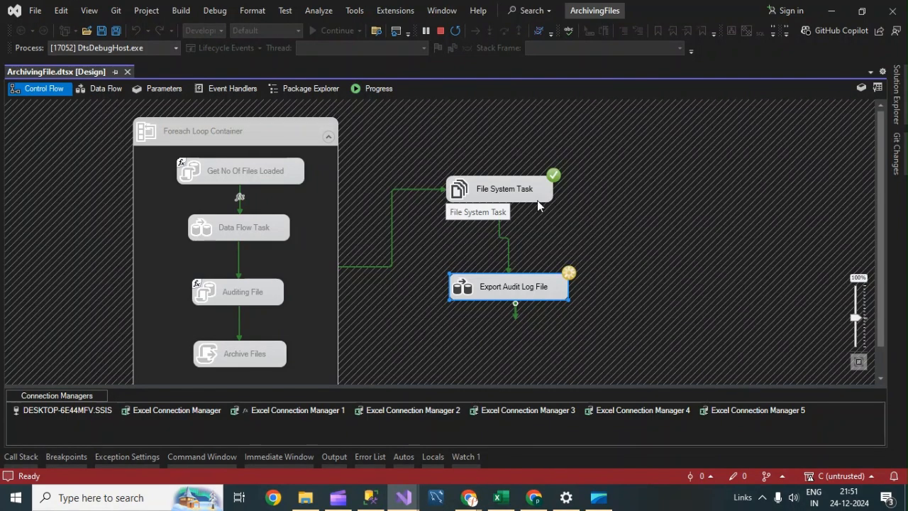
double_click(515, 291)
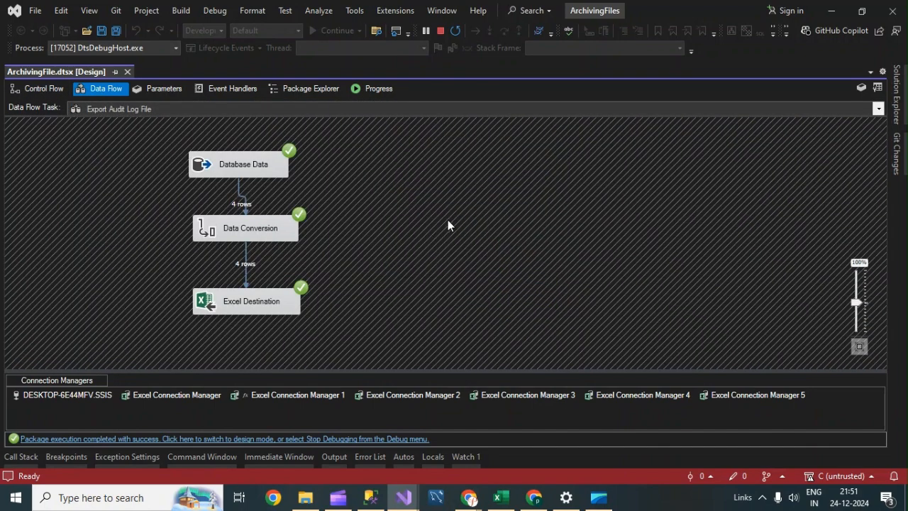
left_click(442, 30)
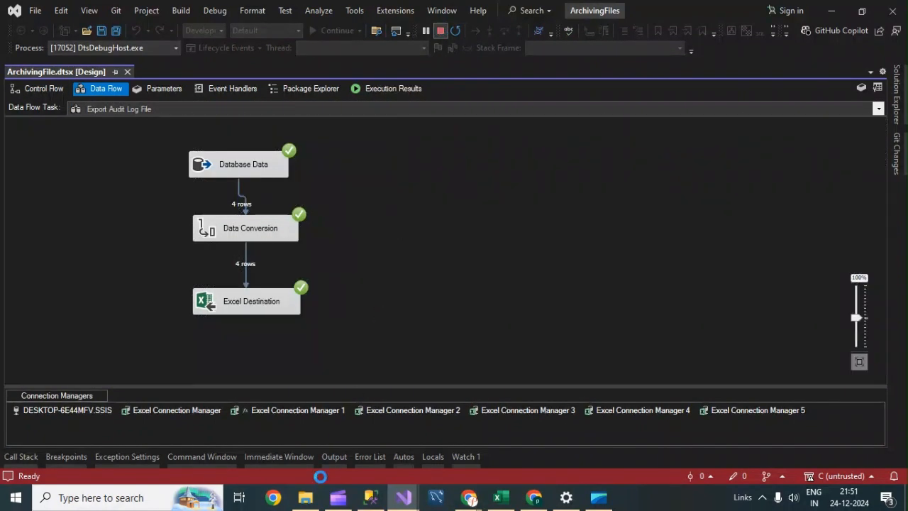
Step: Switch to File Explorer and open Audit log File from the Lab-7 Log Files folder in Excel
left_click(305, 497)
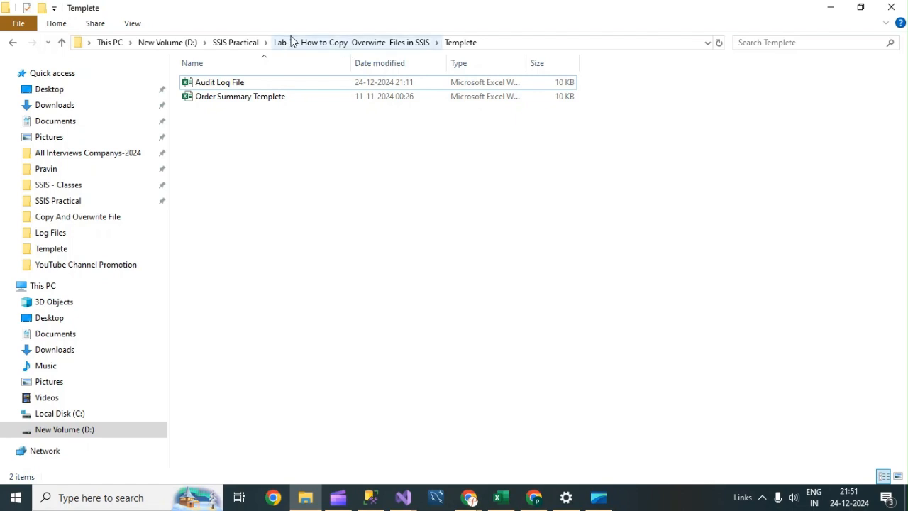
left_click(331, 44)
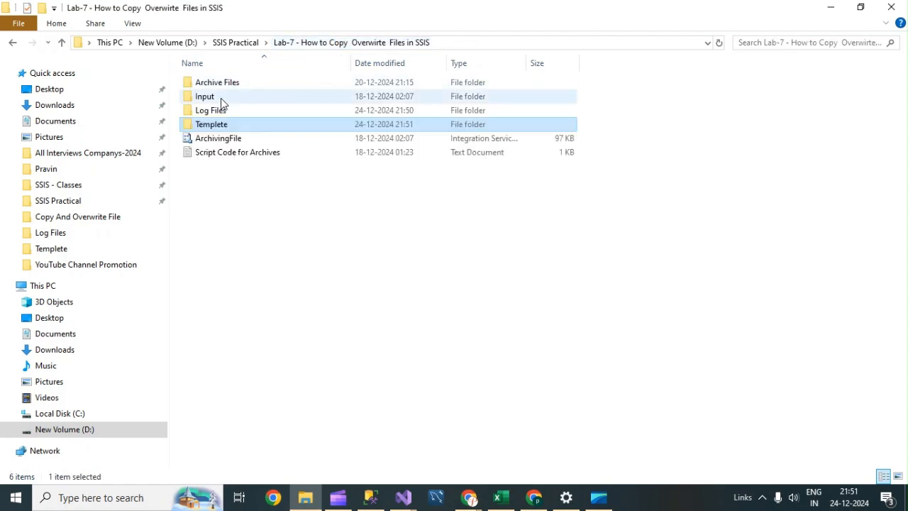
double_click(224, 112)
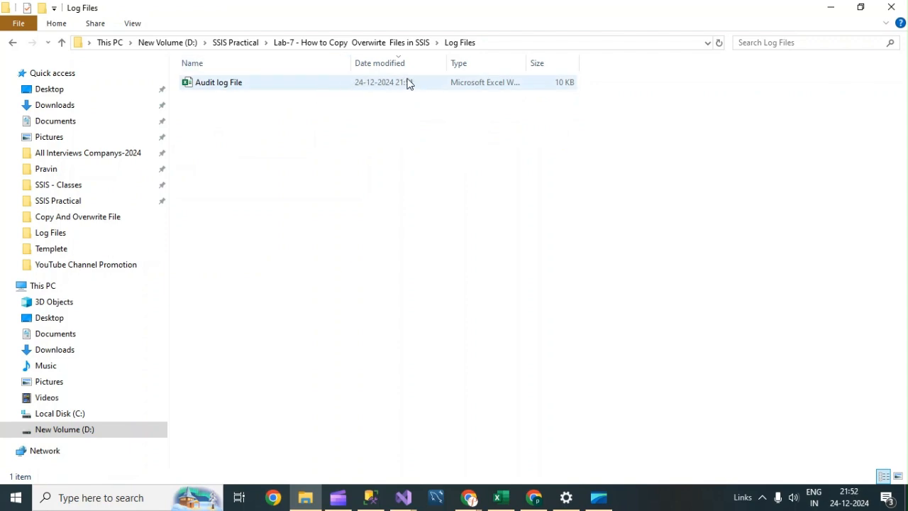
left_click(222, 86)
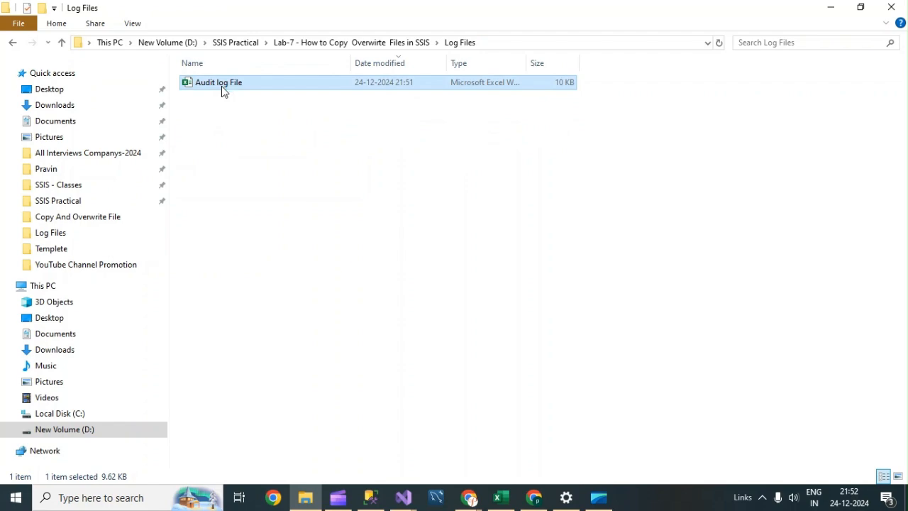
key("alt+Tab")
left_click(302, 269)
left_click(303, 283)
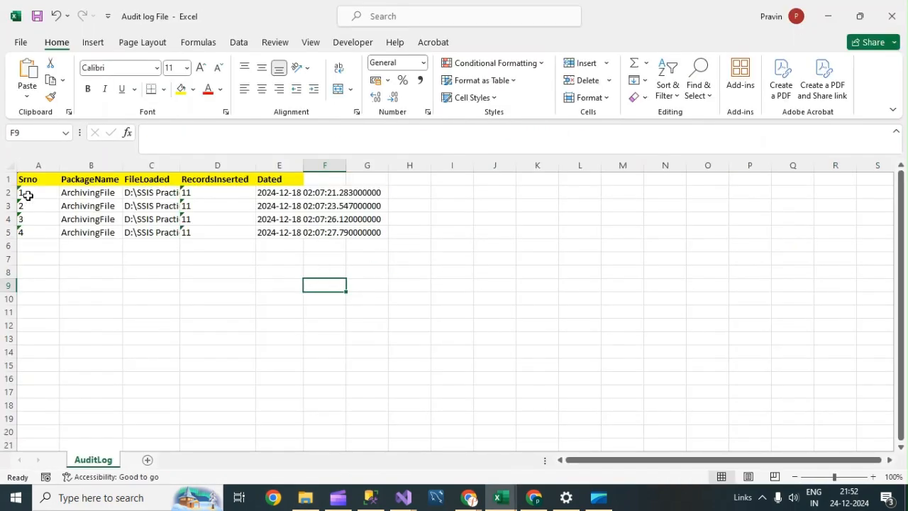
Step: Examine the exported data rows in the AuditLog sheet and check the cells below them for appended records
left_click_drag(26, 195, 361, 234)
left_click(237, 270)
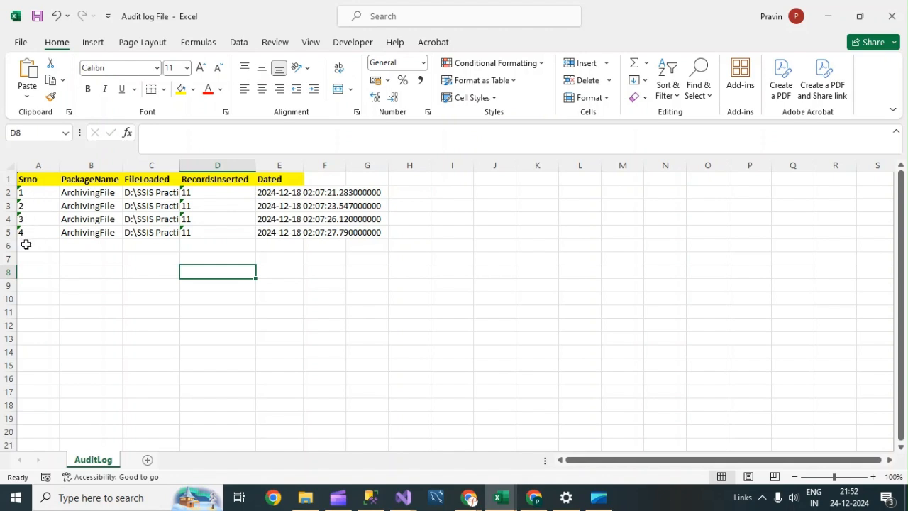
left_click_drag(22, 245, 361, 300)
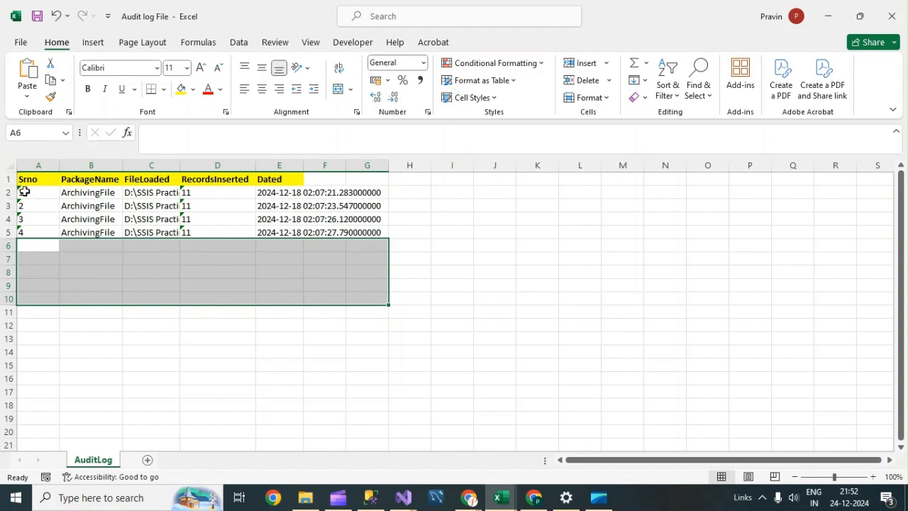
left_click_drag(24, 191, 374, 252)
left_click(454, 233)
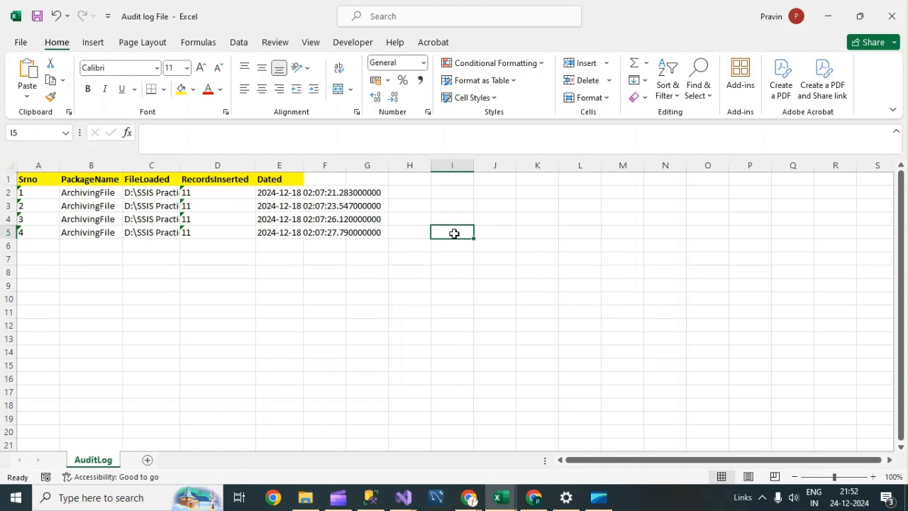
left_click_drag(26, 241, 351, 243)
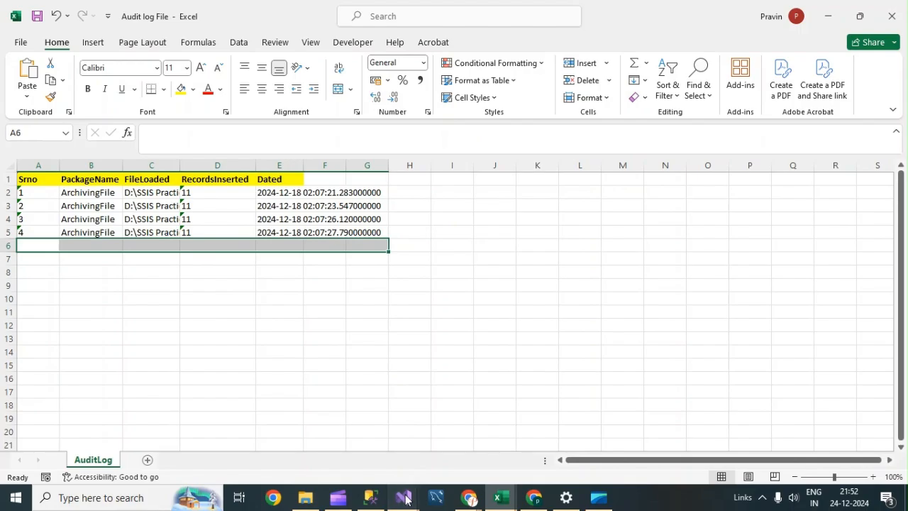
Step: Switch to the ArchivingFiles project and review the control flow's File System Task and Export Audit Log File task alongside the Log Files folder
mouse_move(403, 498)
left_click(468, 436)
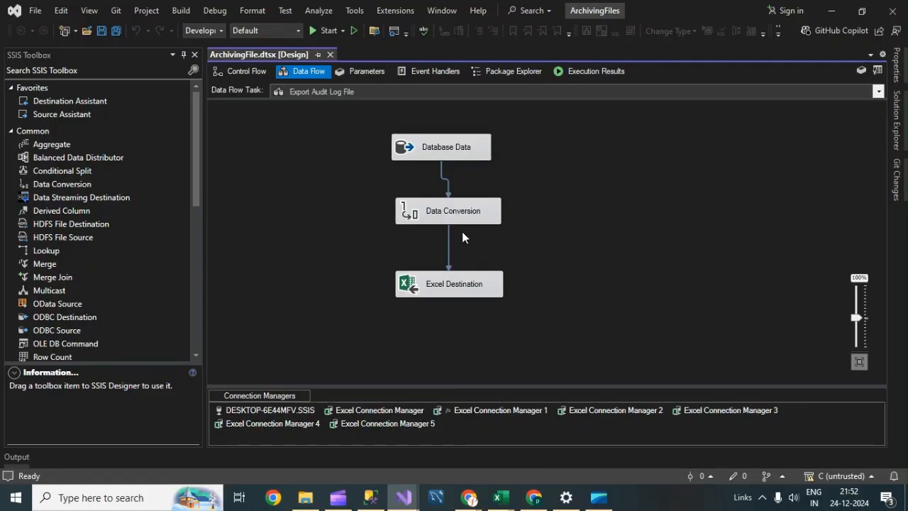
left_click(243, 71)
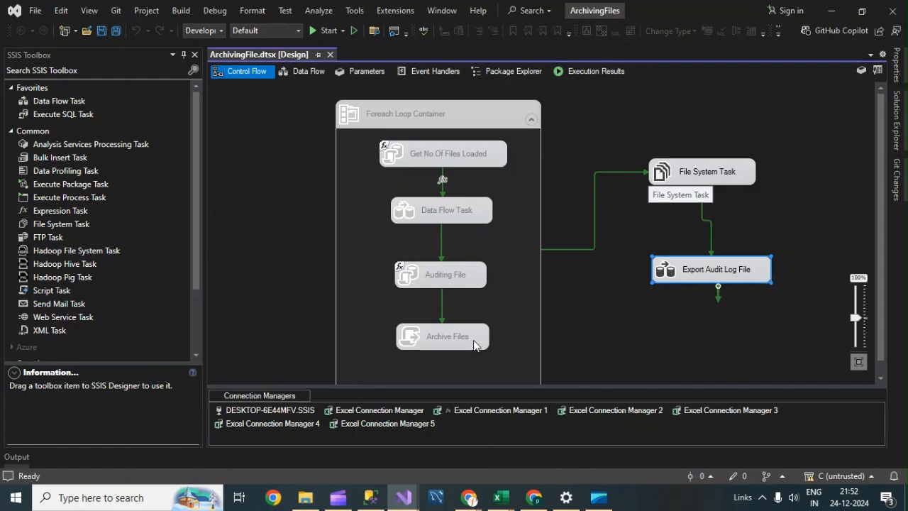
left_click(303, 498)
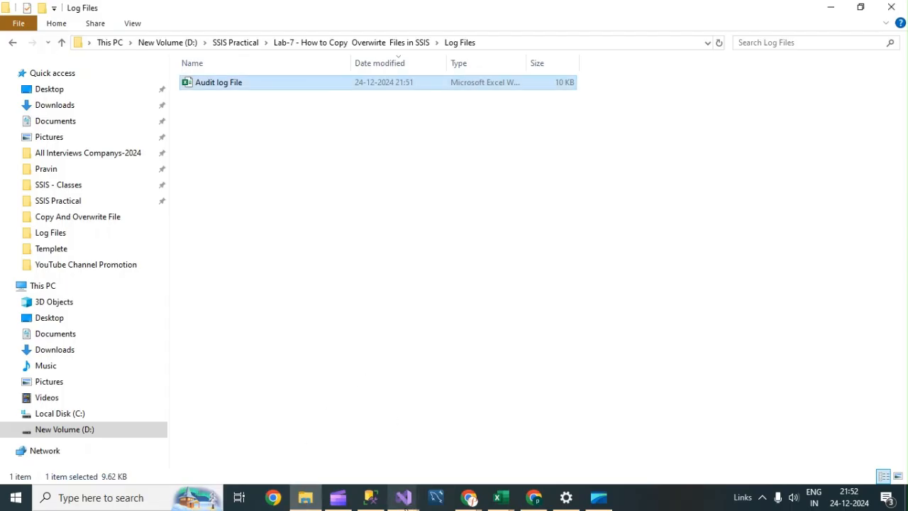
mouse_move(403, 497)
left_click(450, 458)
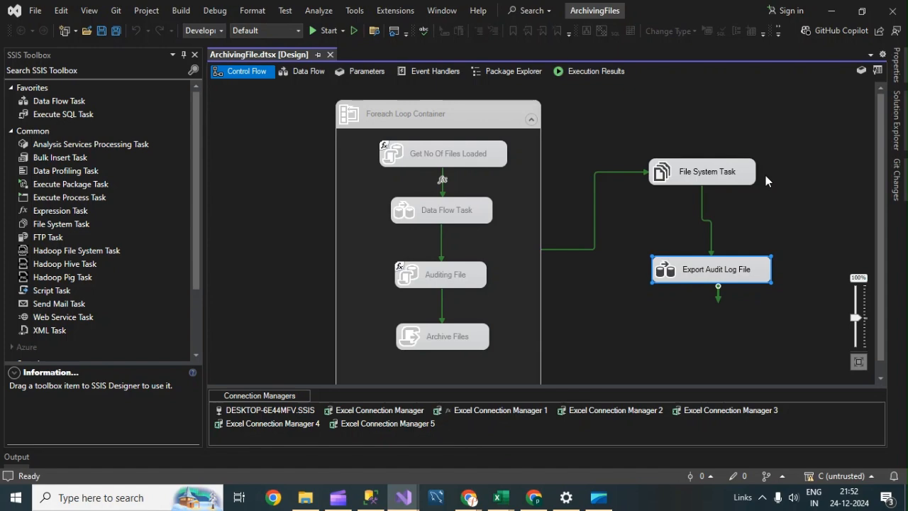
mouse_move(501, 498)
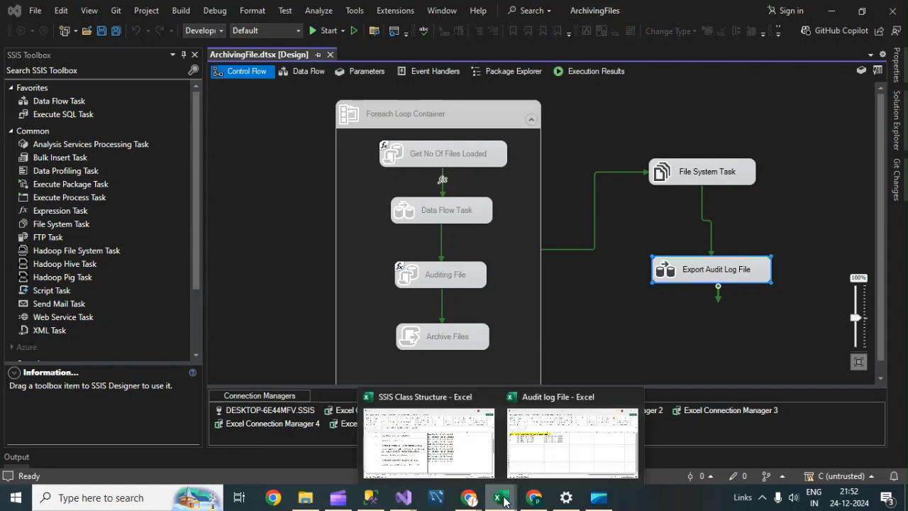